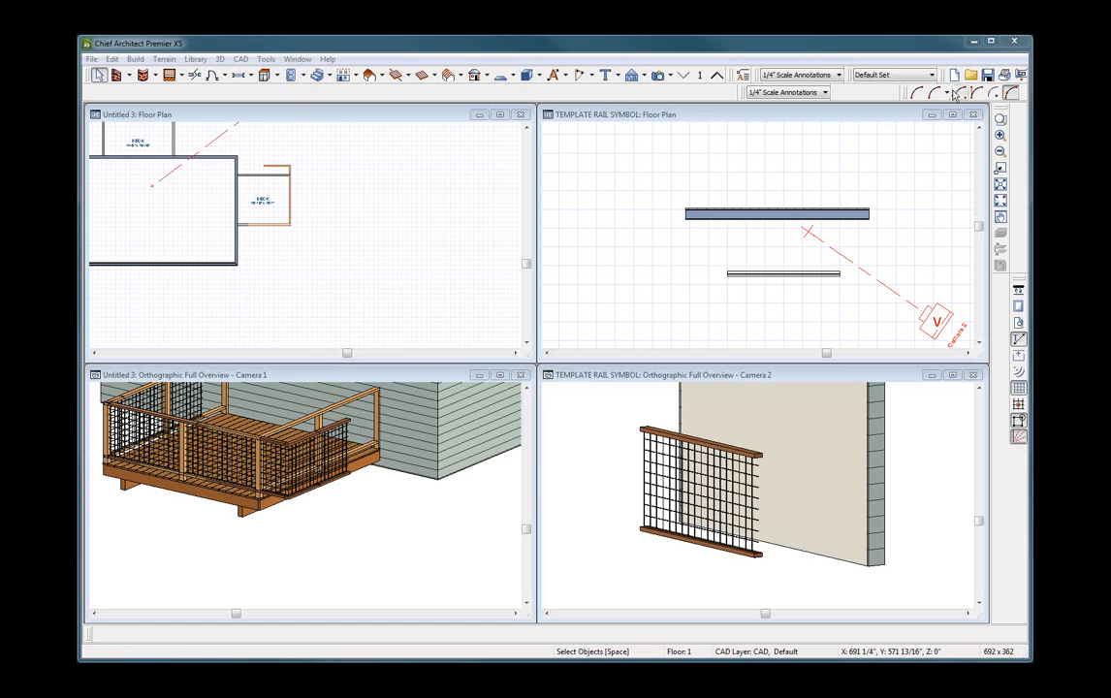
# Examine the wire-grid railing panel in the TEMPLATE RAIL SYMBOL orthographic overview.
pyautogui.click(800, 185)
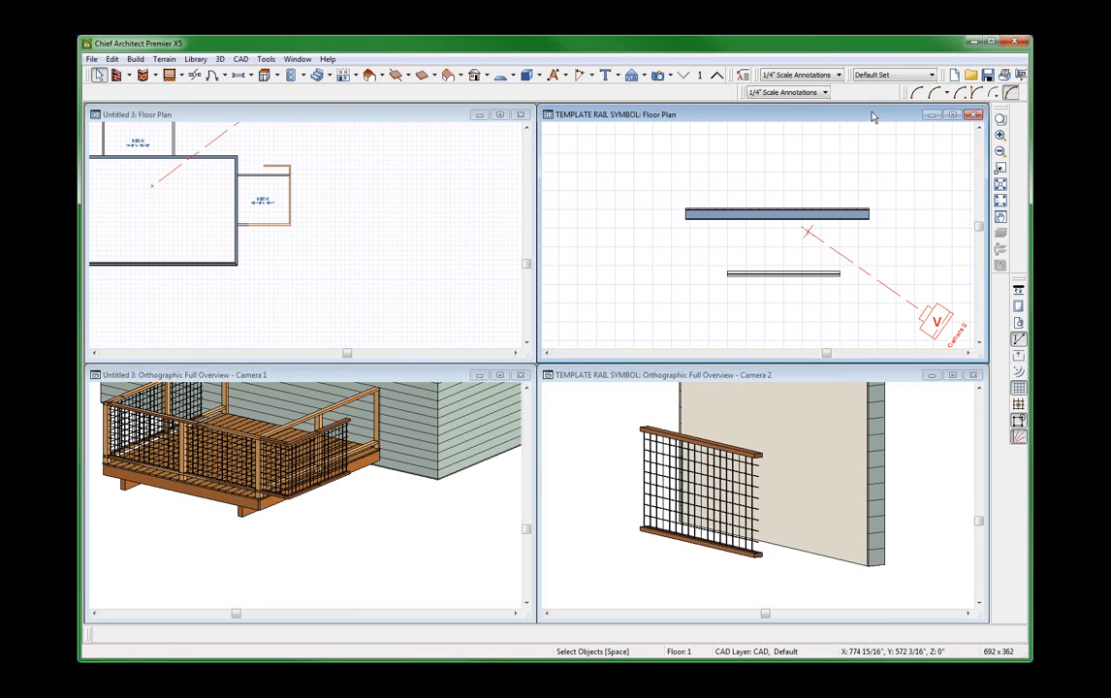
pyautogui.click(700, 478)
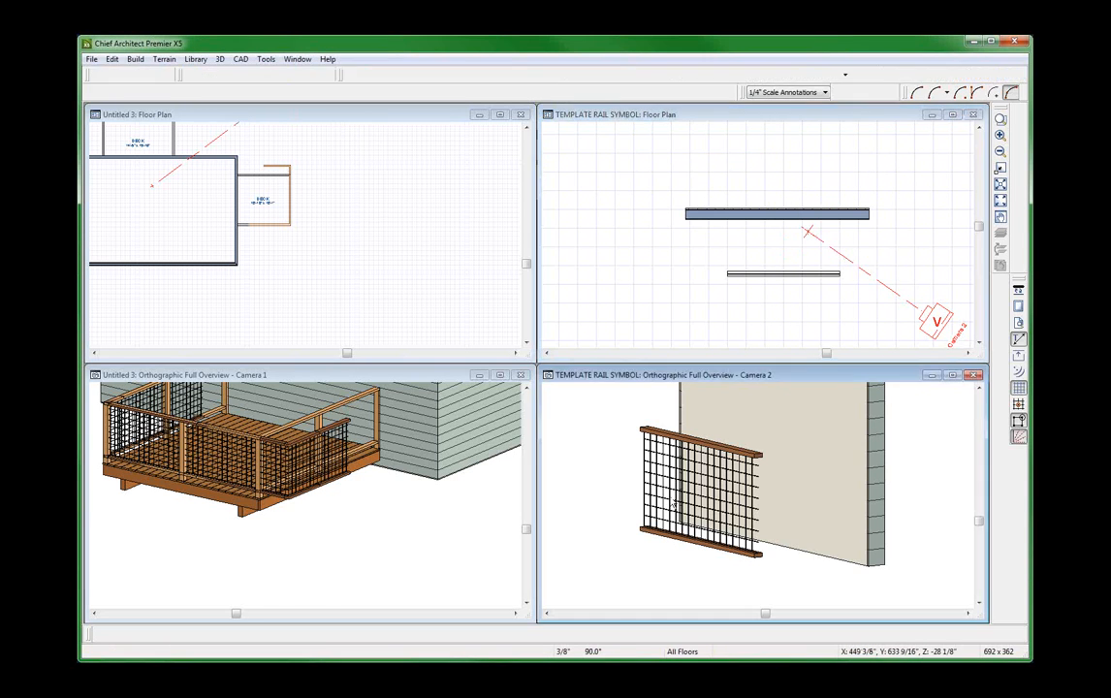
pyautogui.scroll(5, 699, 477)
pyautogui.scroll(-2, 778, 435)
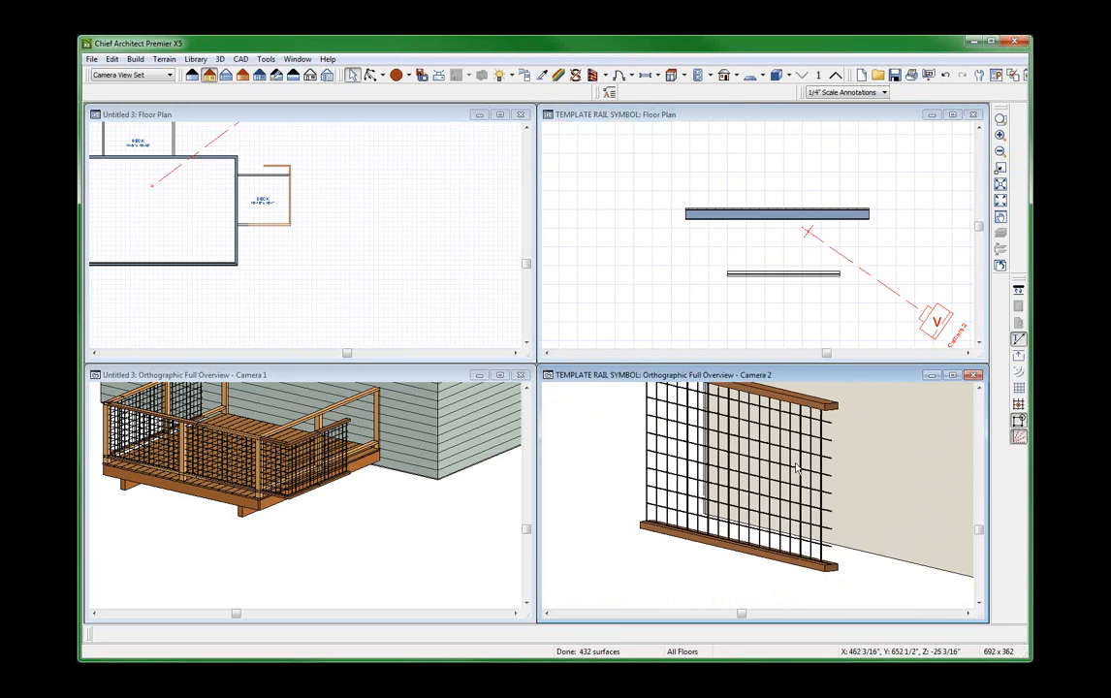
pyautogui.scroll(2, 816, 412)
pyautogui.scroll(-2, 818, 409)
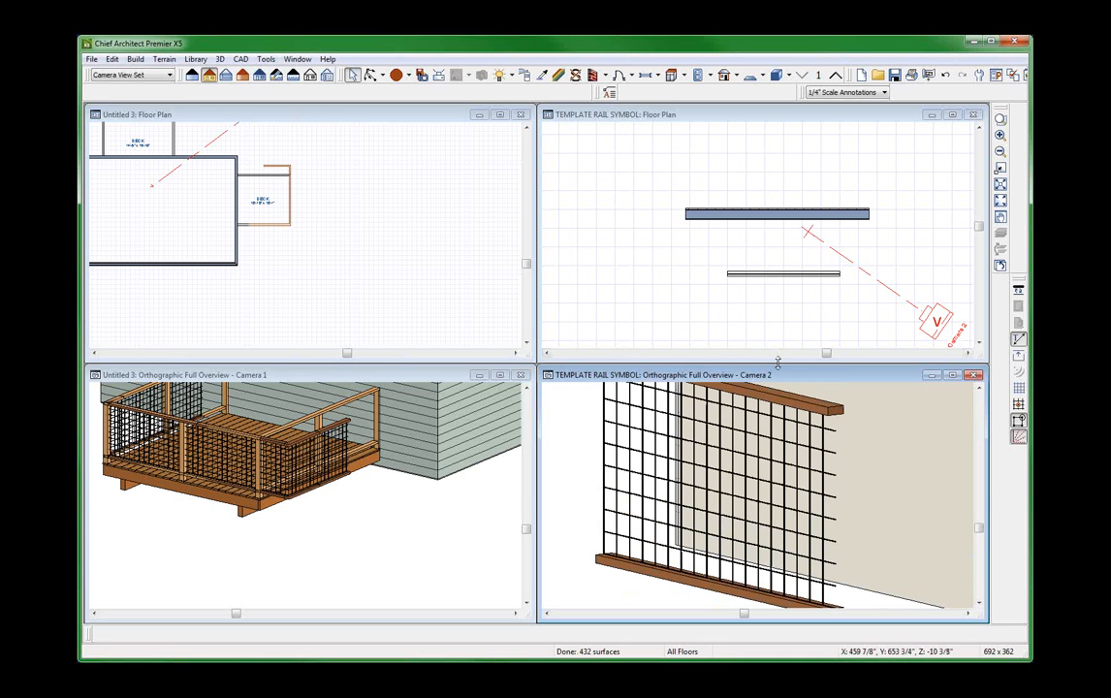
# Examine the railing panel's objects and the wall behind it in the template floor plan by selecting each of them.
pyautogui.click(665, 281)
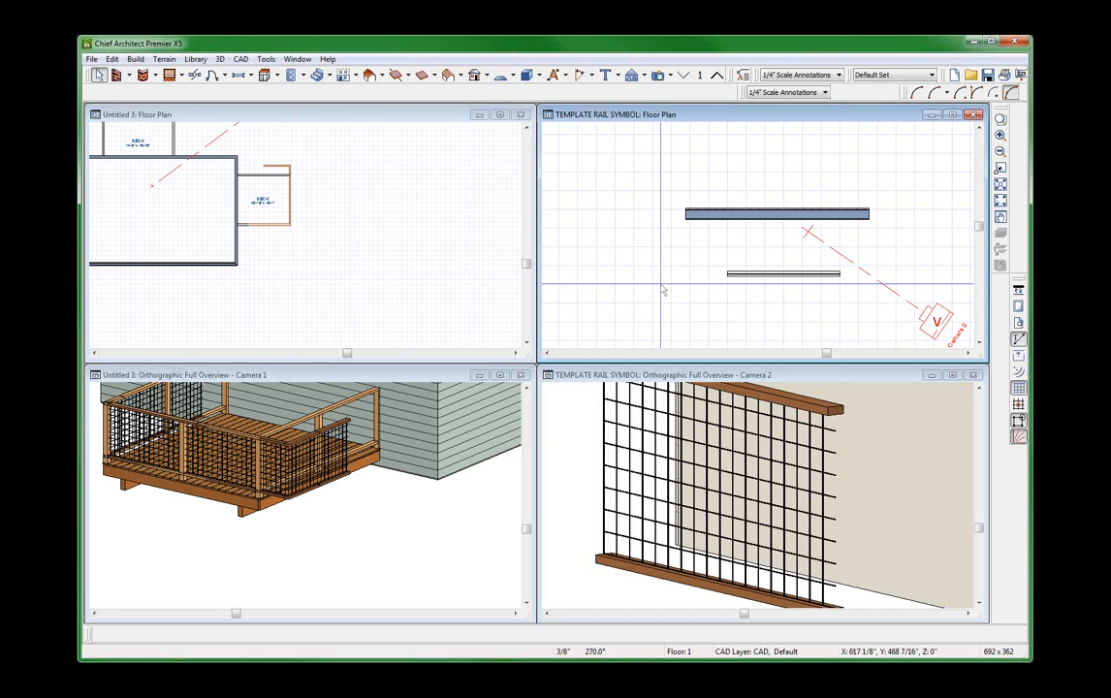
pyautogui.moveTo(693, 245); pyautogui.dragTo(823, 304)
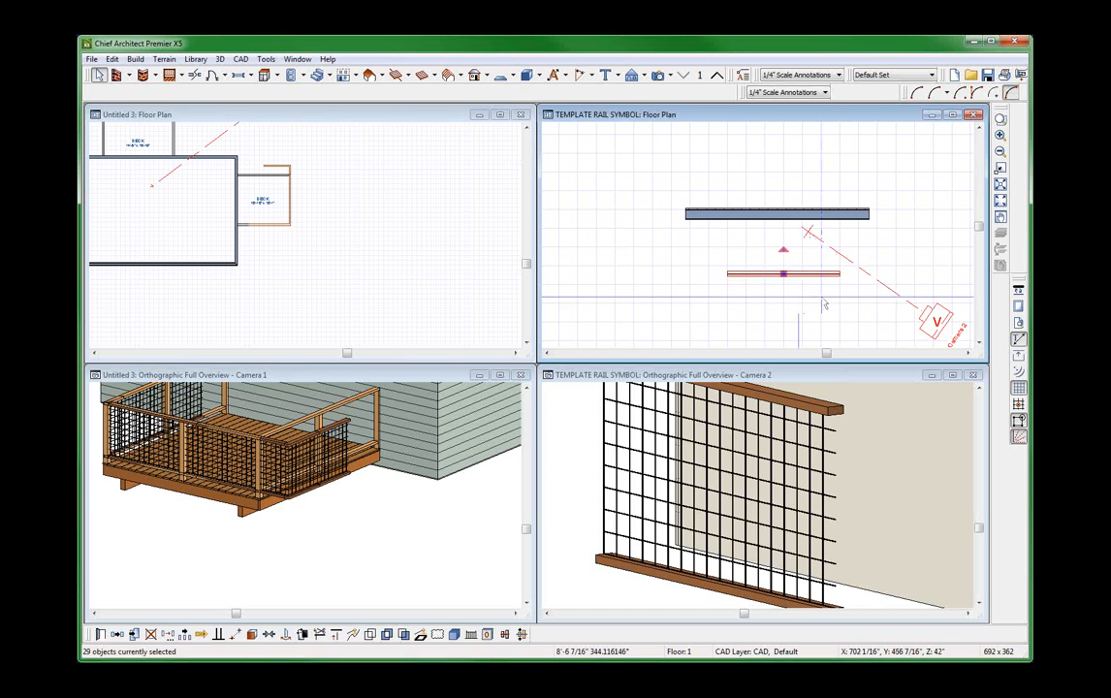
pyautogui.click(823, 300)
pyautogui.scroll(2, 740, 271)
pyautogui.click(727, 176)
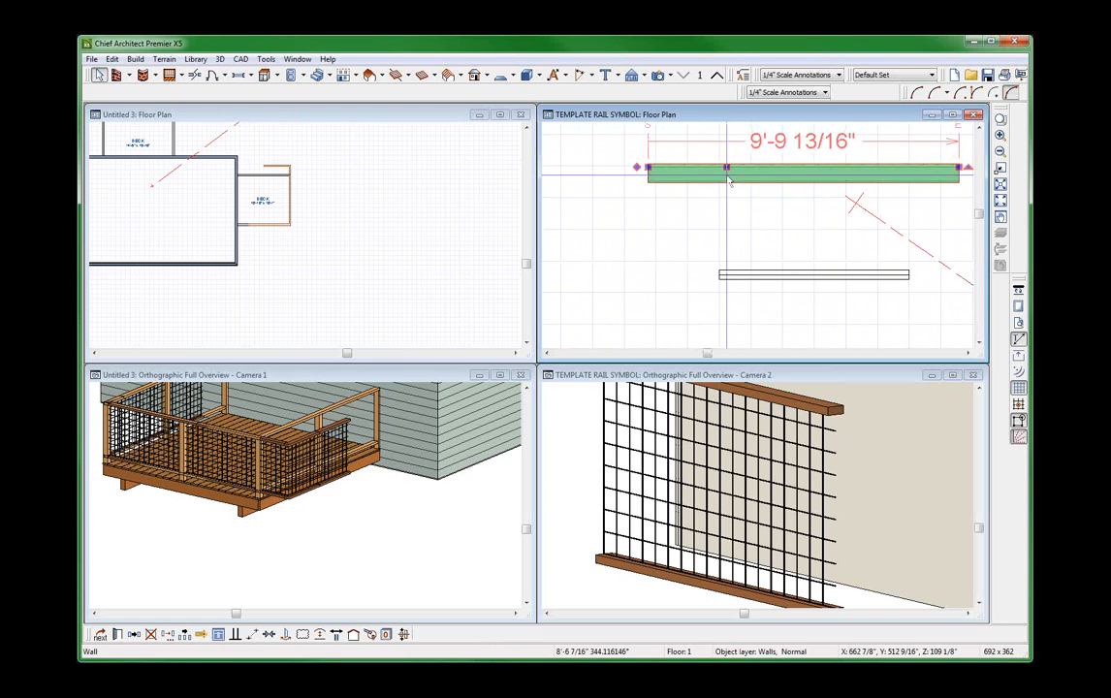
pyautogui.click(622, 281)
pyautogui.scroll(-5, 622, 281)
pyautogui.click(853, 514)
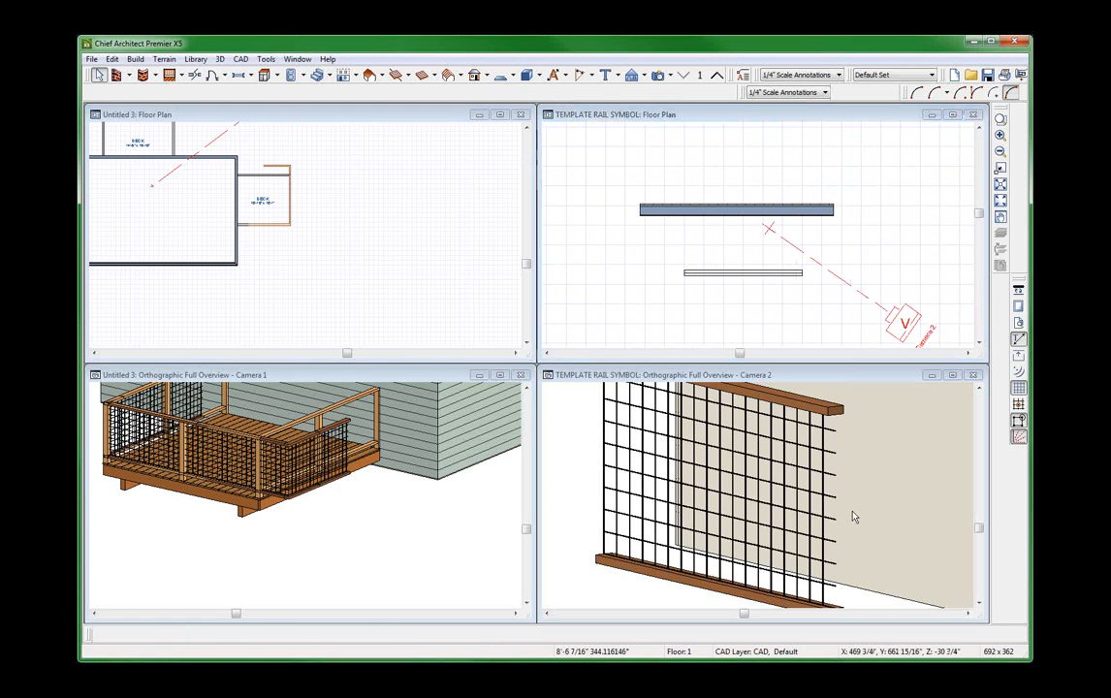
pyautogui.click(853, 516)
pyautogui.click(646, 280)
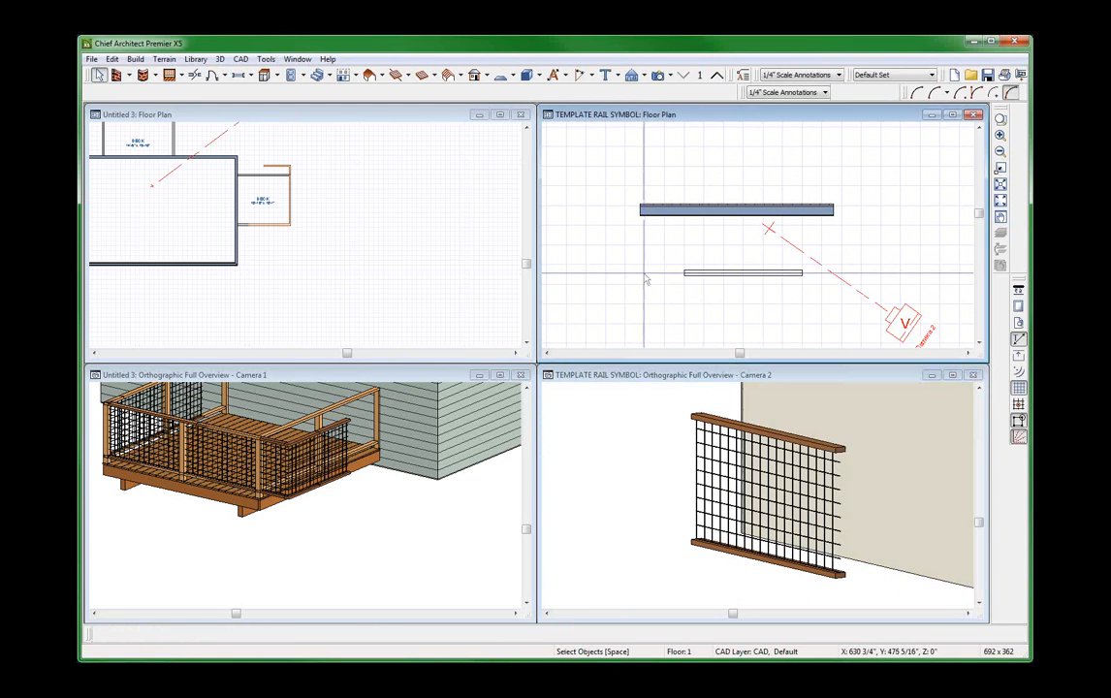
pyautogui.moveTo(638, 261); pyautogui.dragTo(821, 290)
# Examine the top rail, bottom rail, last vertical wire and overhanging horizontal wire ends of the template panel in 3D.
pyautogui.click(839, 427)
pyautogui.scroll(3, 842, 415)
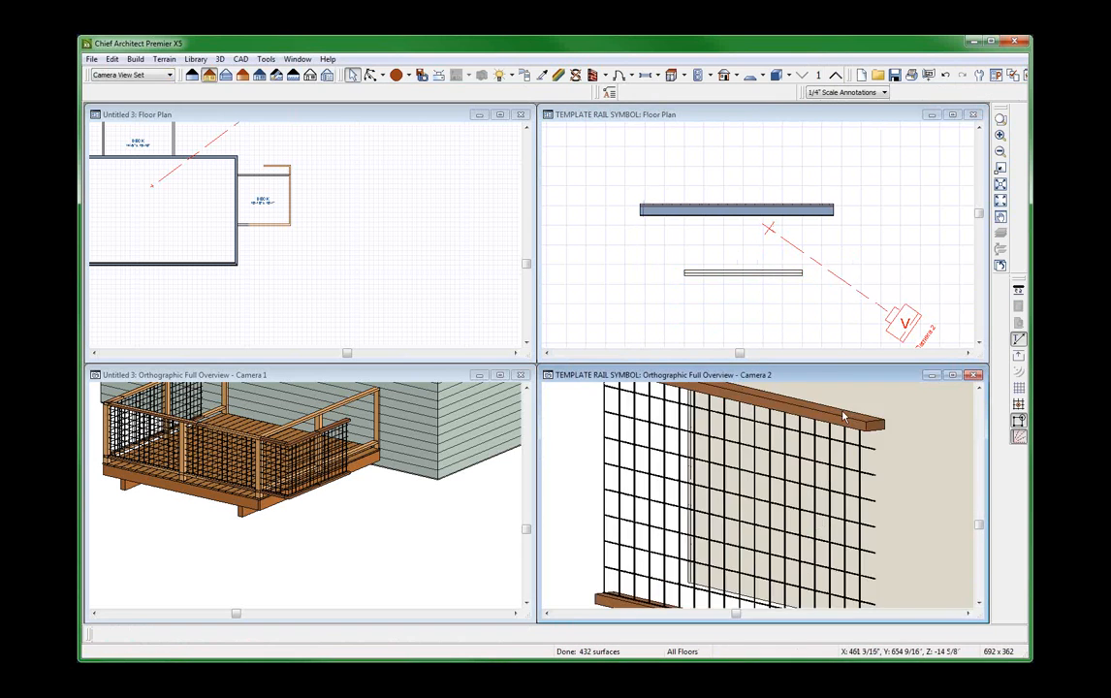
pyautogui.scroll(-2, 844, 419)
pyautogui.click(852, 426)
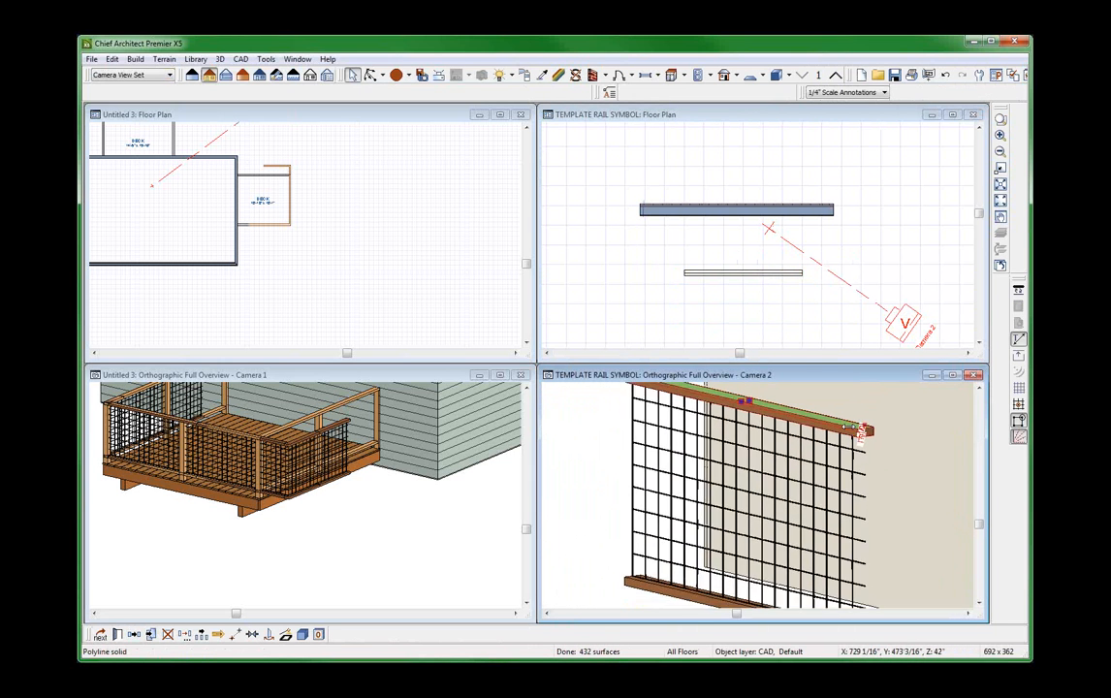
pyautogui.scroll(-2, 852, 427)
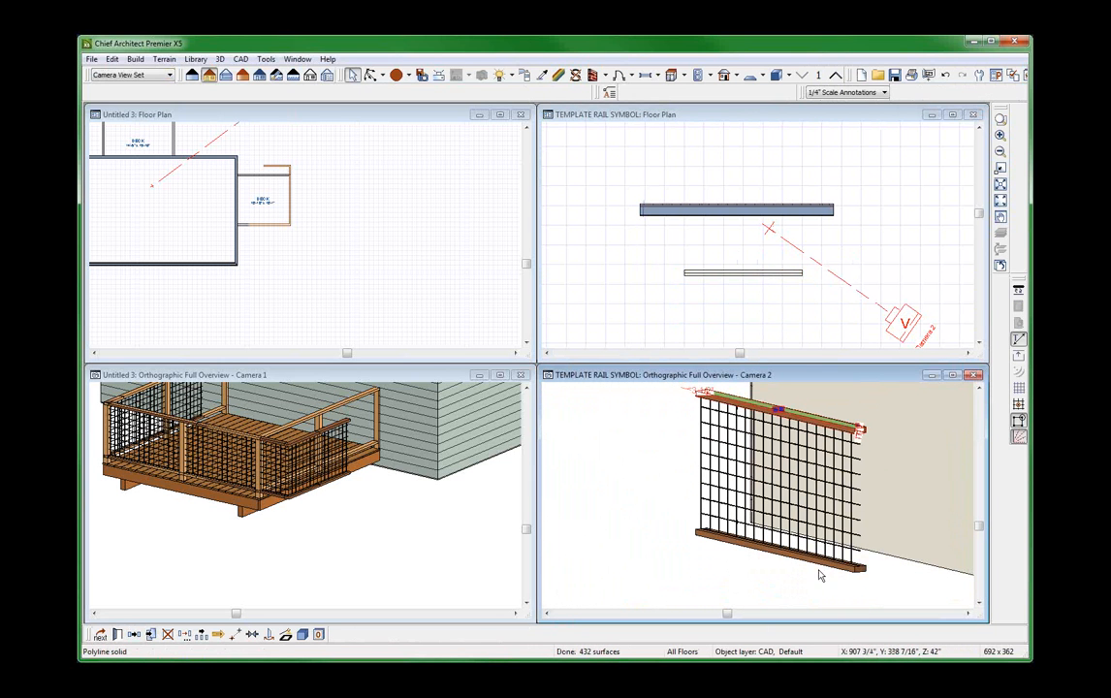
pyautogui.click(823, 554)
pyautogui.scroll(2, 850, 528)
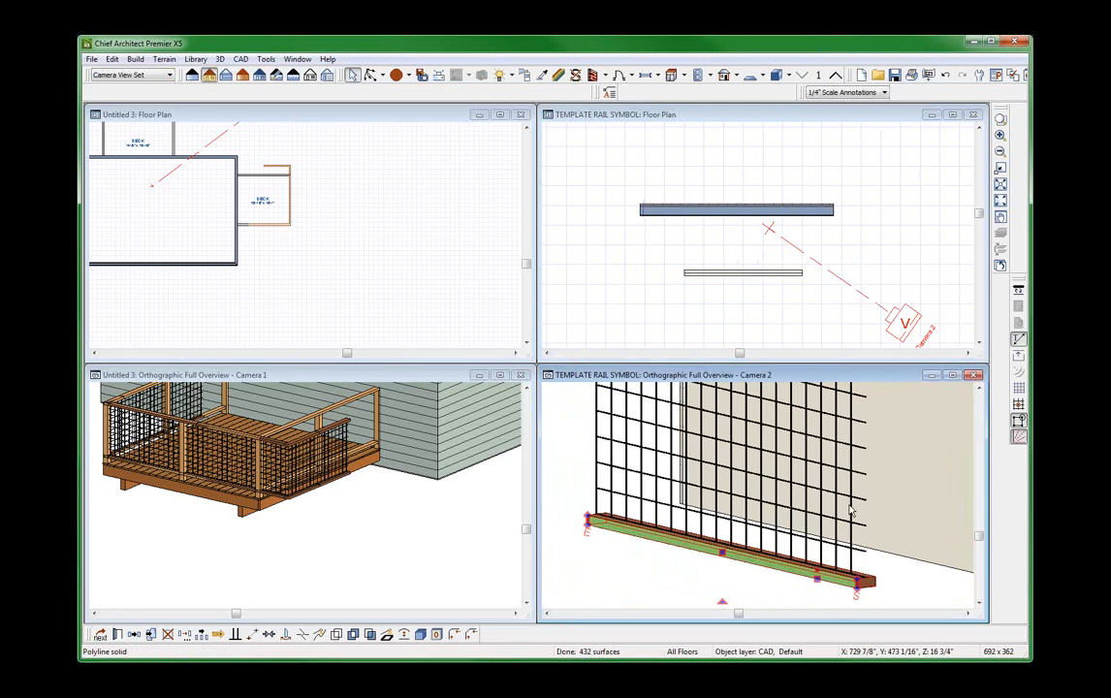
pyautogui.click(851, 528)
pyautogui.scroll(3, 857, 553)
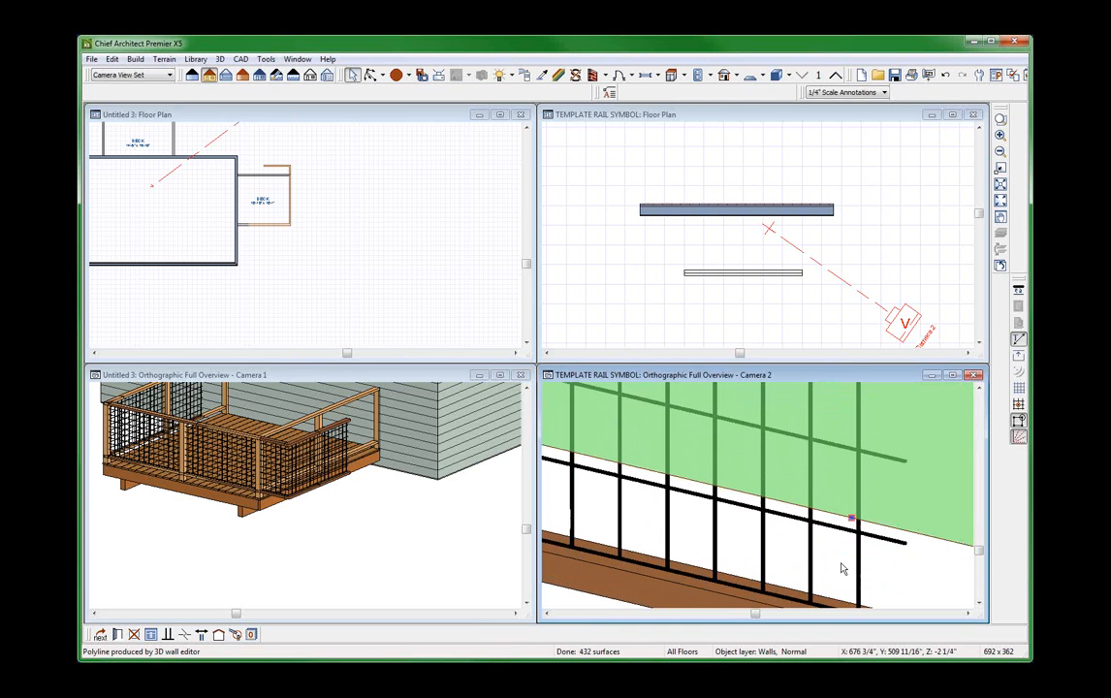
pyautogui.click(855, 553)
pyautogui.scroll(5, 854, 553)
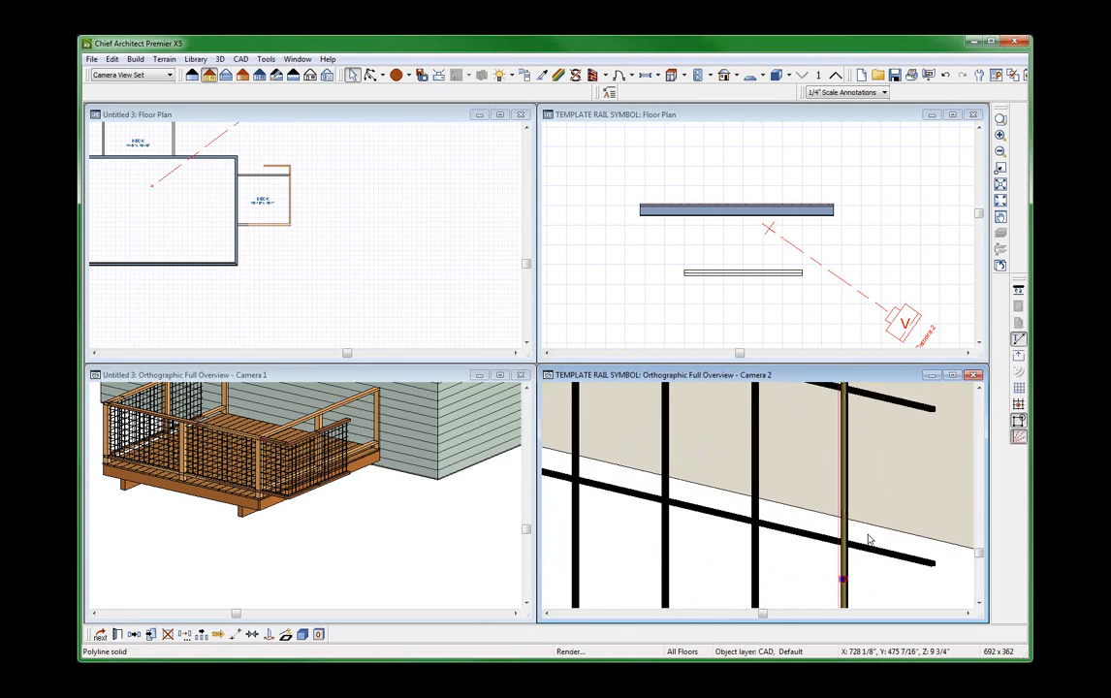
pyautogui.scroll(3, 905, 567)
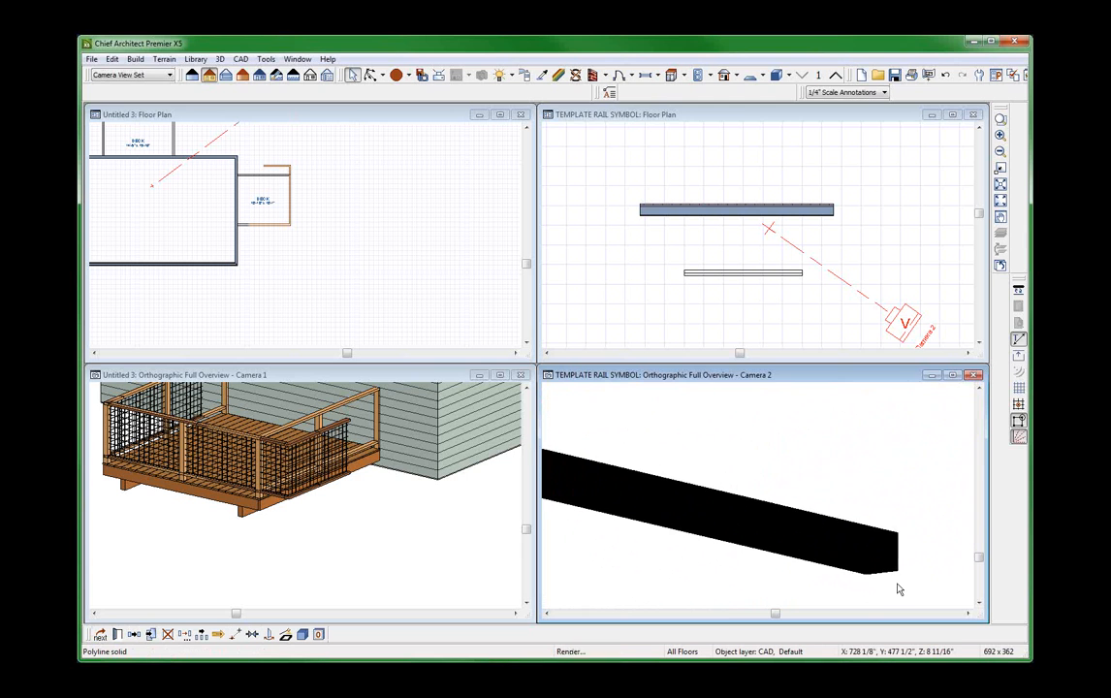
pyautogui.scroll(-2, 885, 534)
pyautogui.scroll(-6, 881, 570)
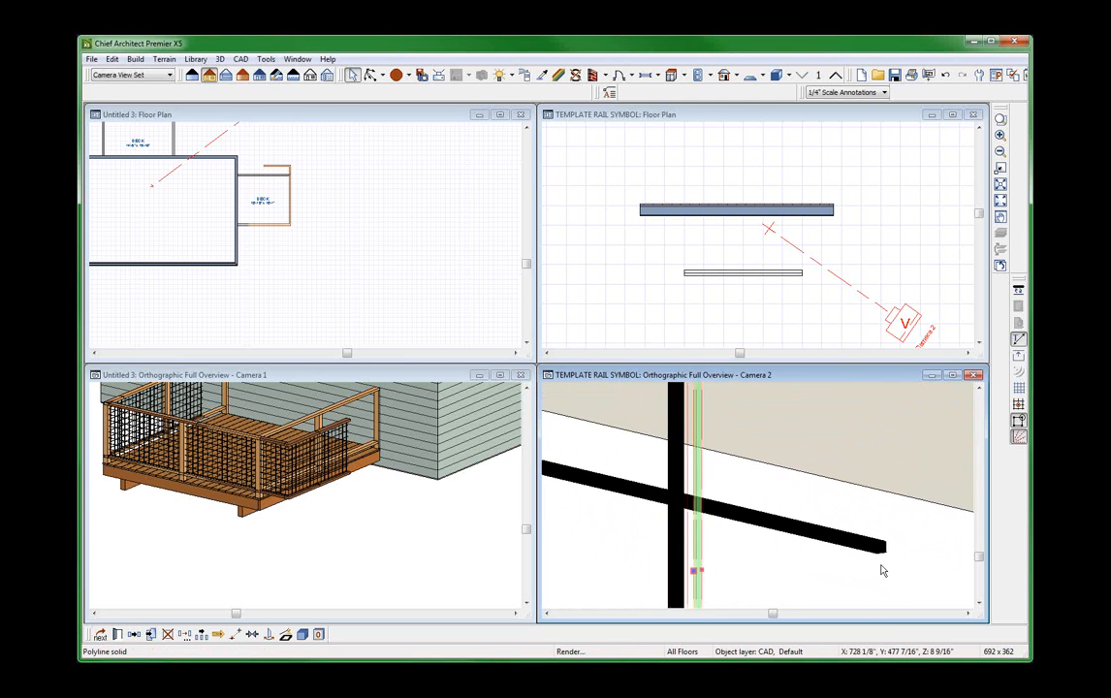
pyautogui.scroll(-2, 882, 570)
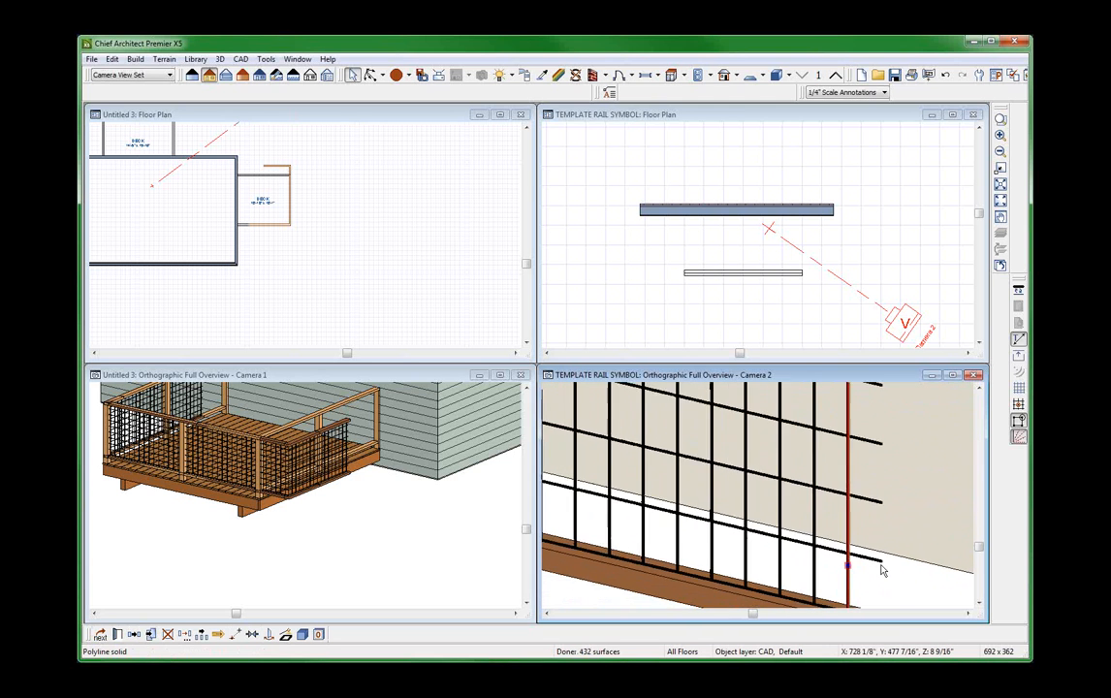
pyautogui.scroll(-5, 881, 571)
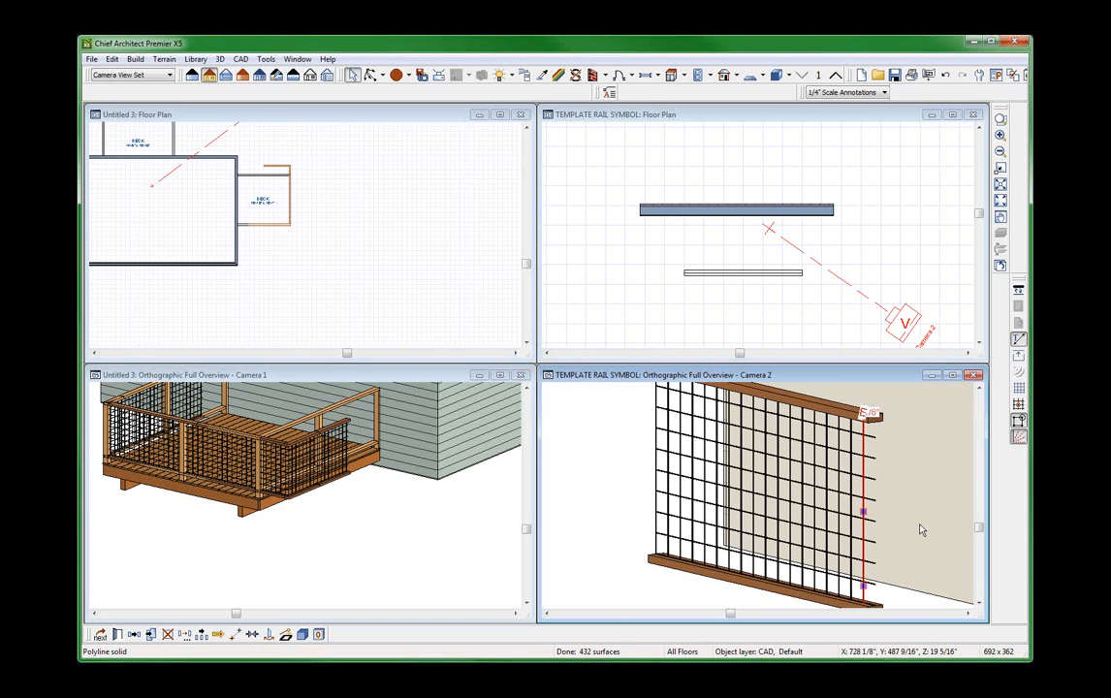
pyautogui.scroll(5, 887, 489)
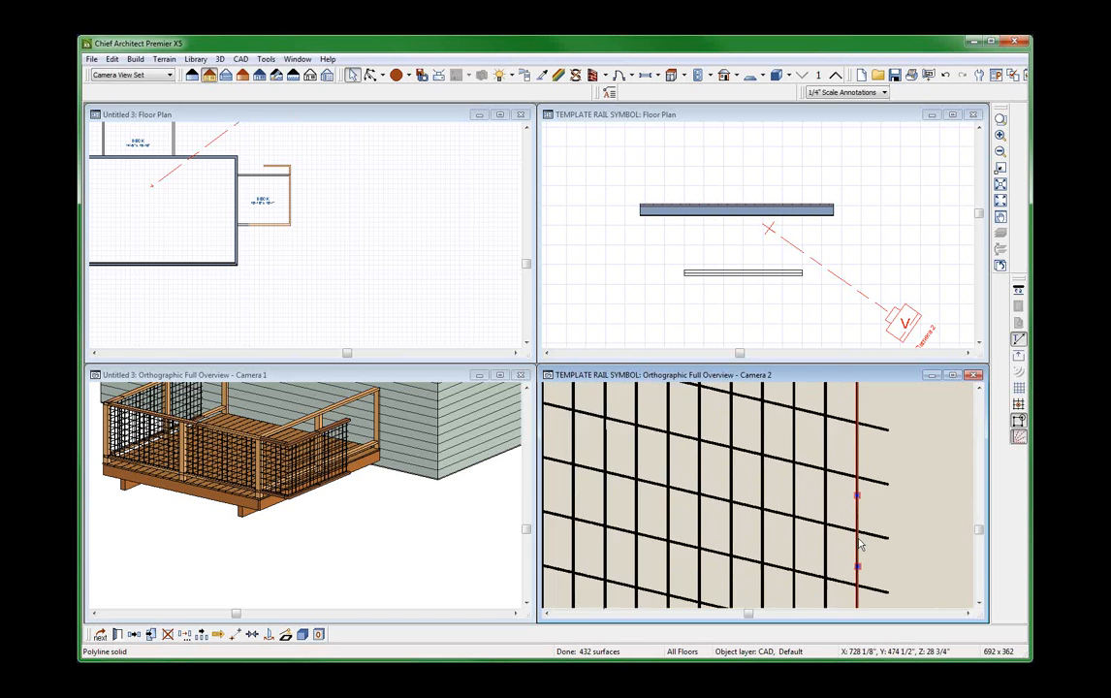
pyautogui.scroll(-6, 909, 477)
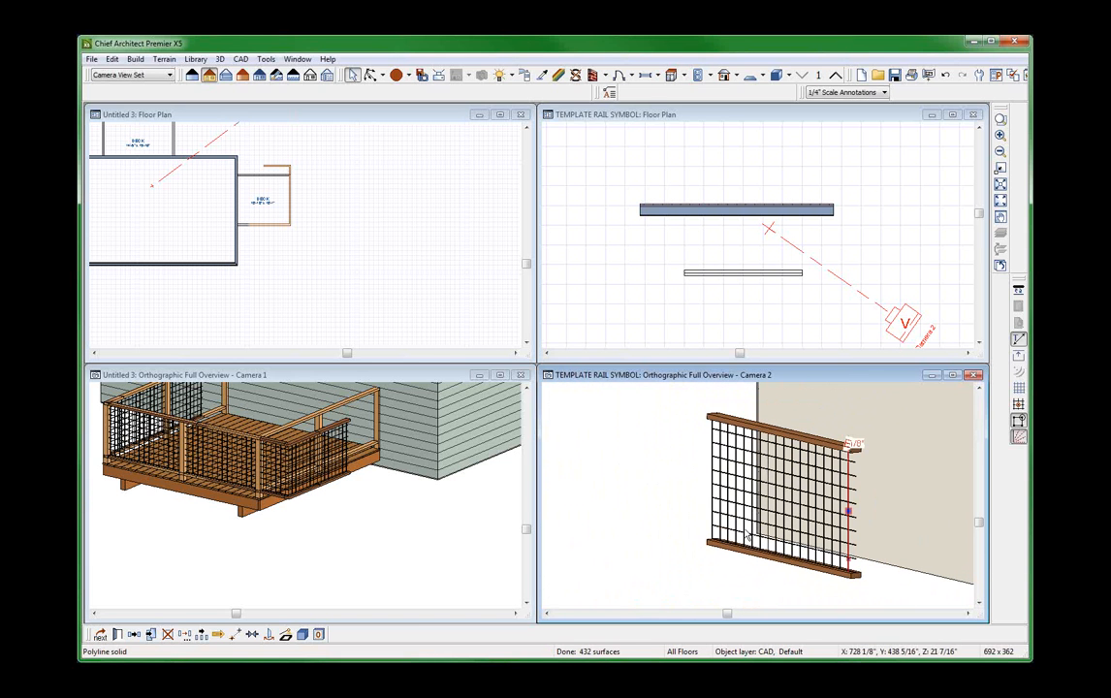
# Copy all objects of the railing panel from the template floor plan and paste them into a new blank plan.
pyautogui.click(617, 260)
pyautogui.moveTo(640, 243); pyautogui.dragTo(809, 308)
pyautogui.click(619, 186)
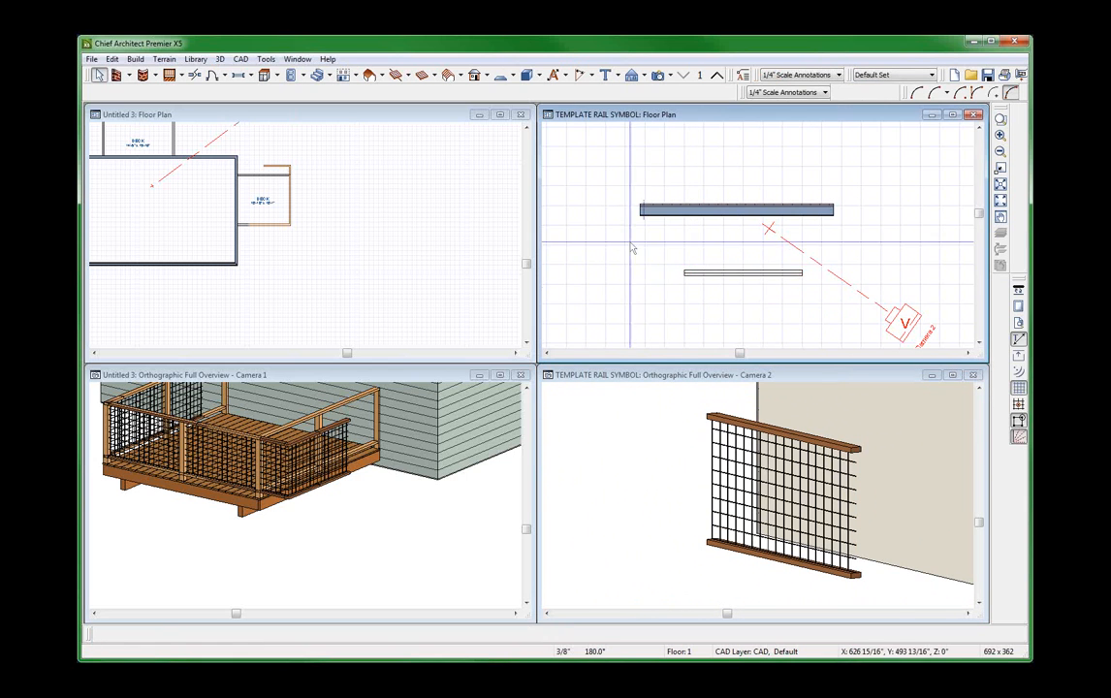
pyautogui.scroll(-3, 616, 188)
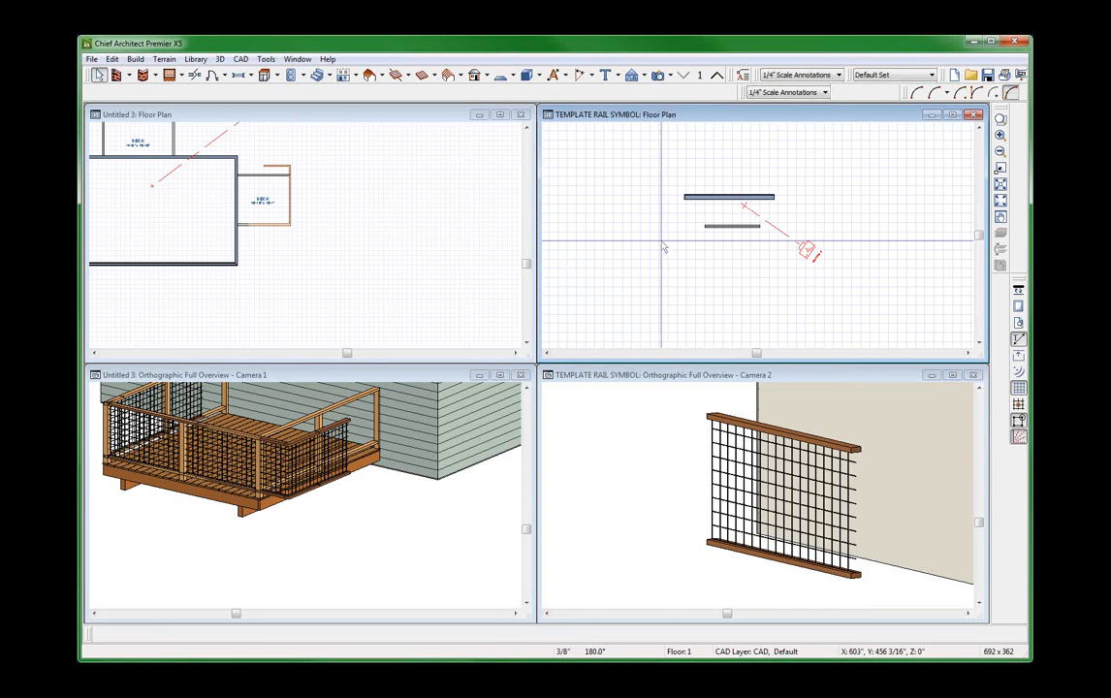
pyautogui.scroll(-1, 744, 298)
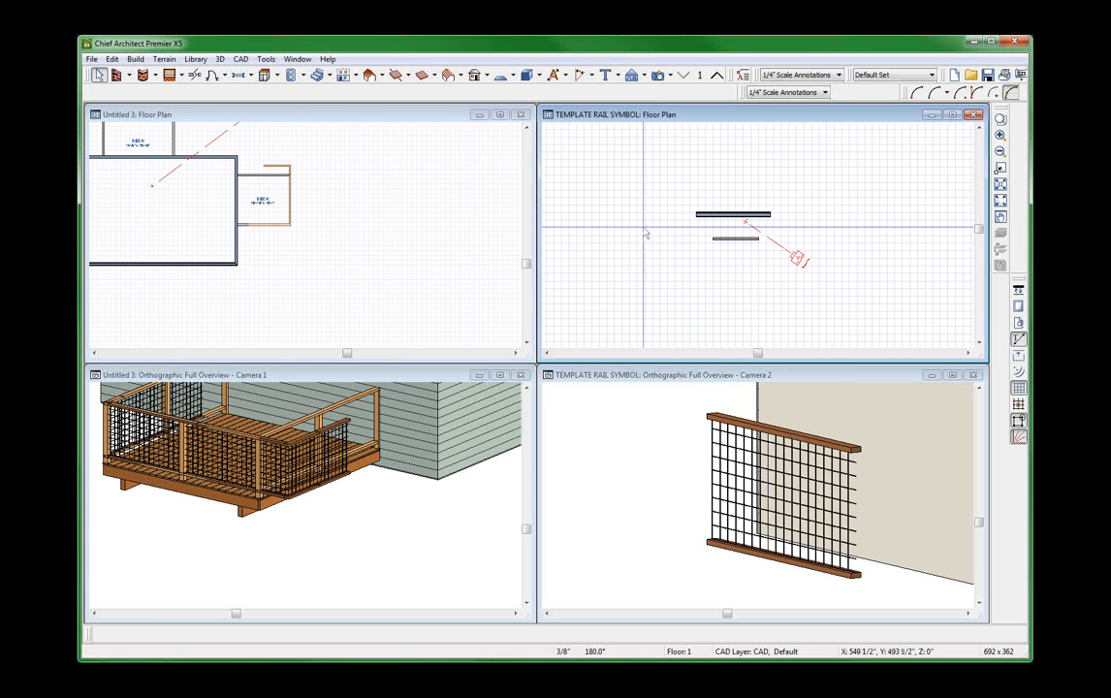
pyautogui.moveTo(676, 219); pyautogui.dragTo(778, 246)
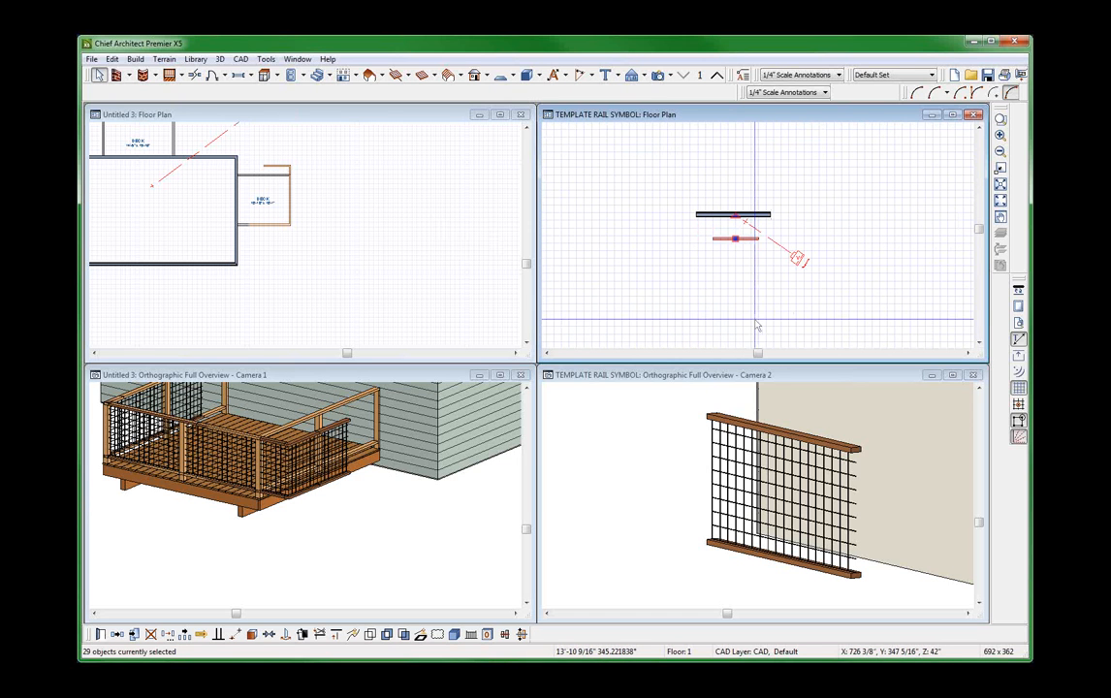
pyautogui.click(417, 268)
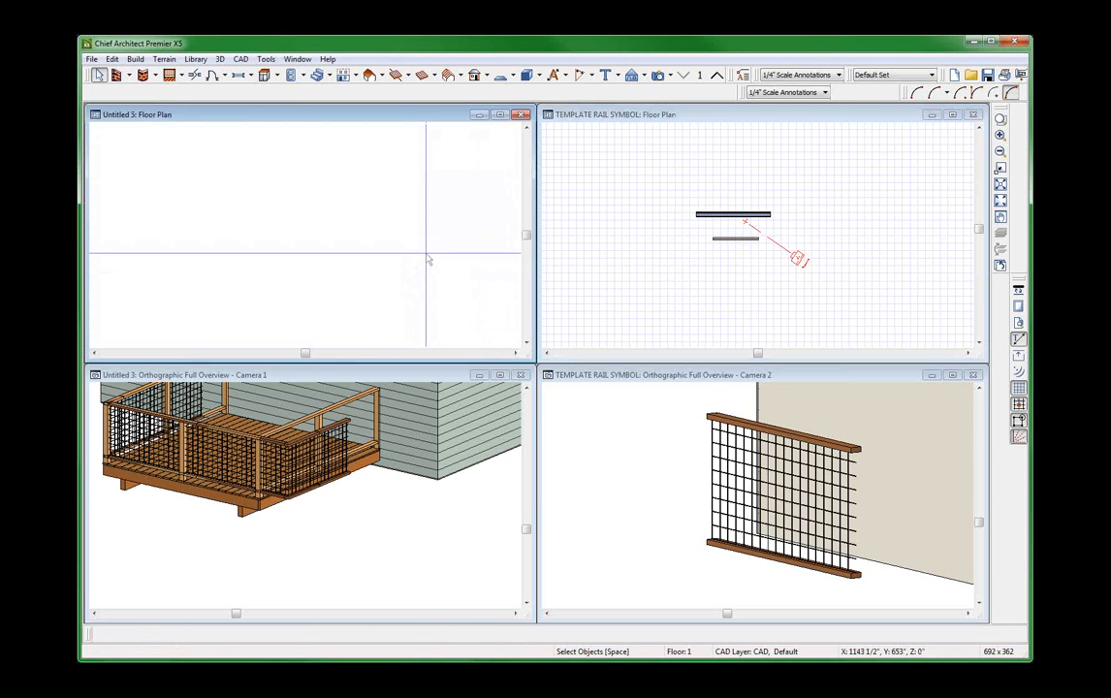
pyautogui.hotkey('ctrl', 'v')
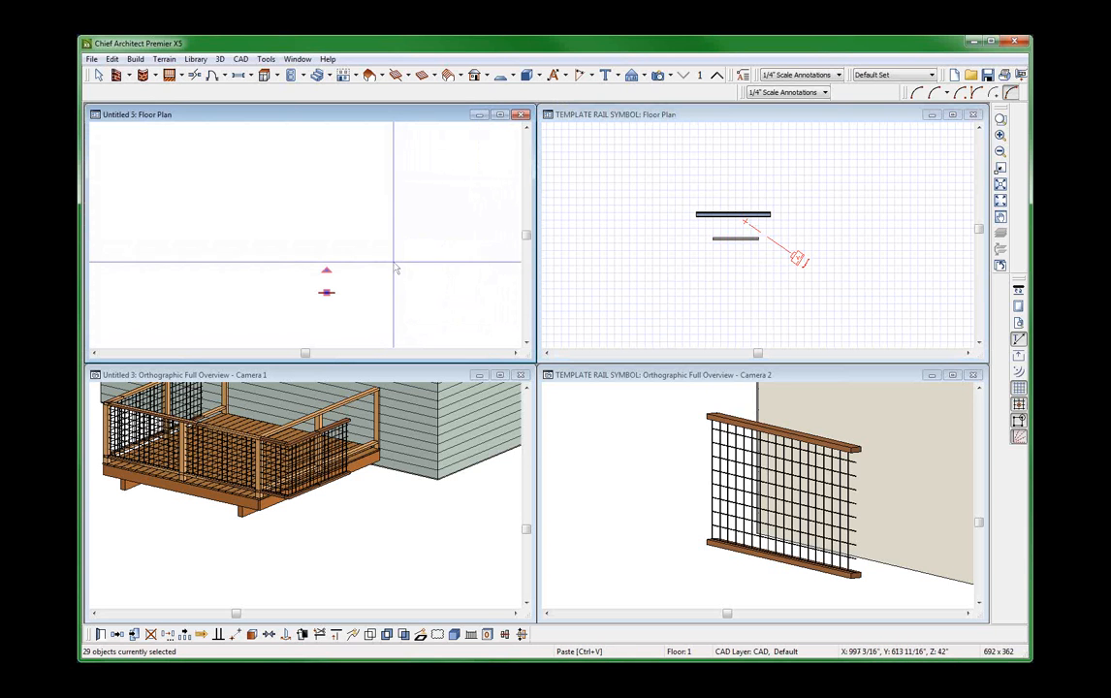
# Create an orthographic full overview of the pasted railing panel, maximize its window and return to object selection.
pyautogui.press('F9')
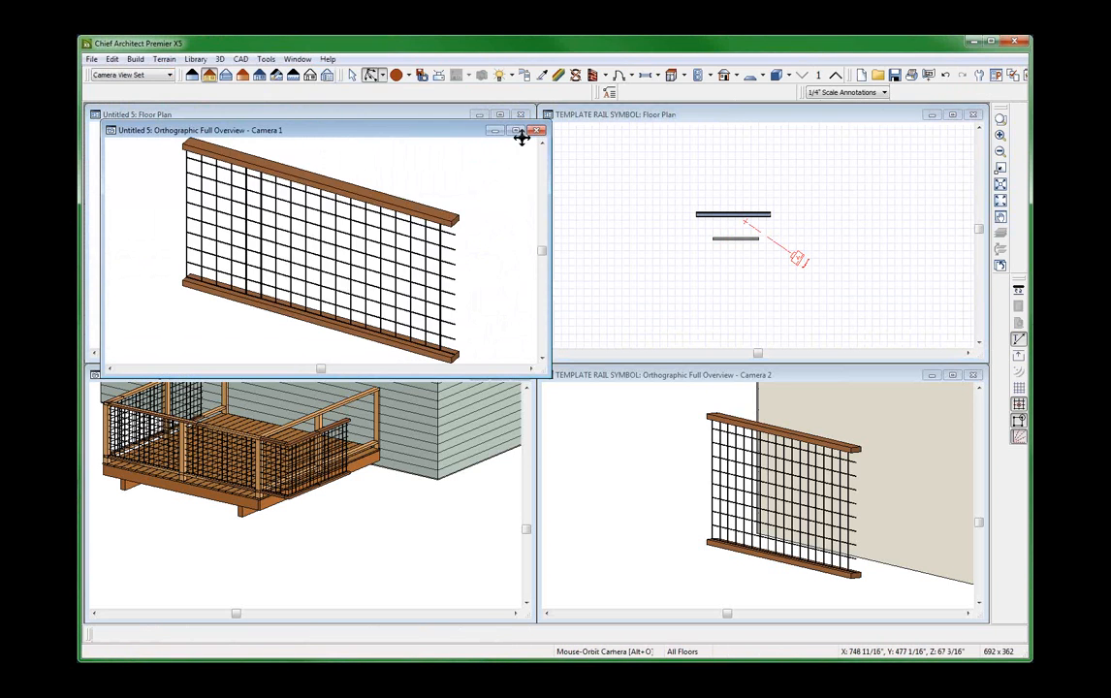
pyautogui.click(519, 131)
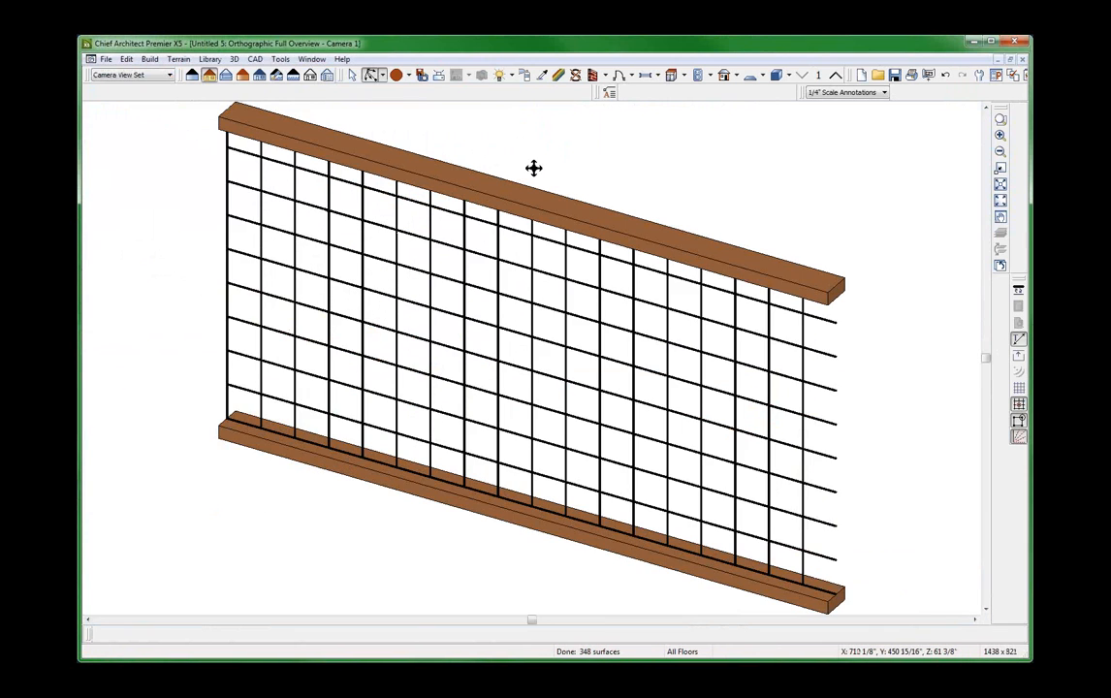
pyautogui.scroll(-1, 530, 174)
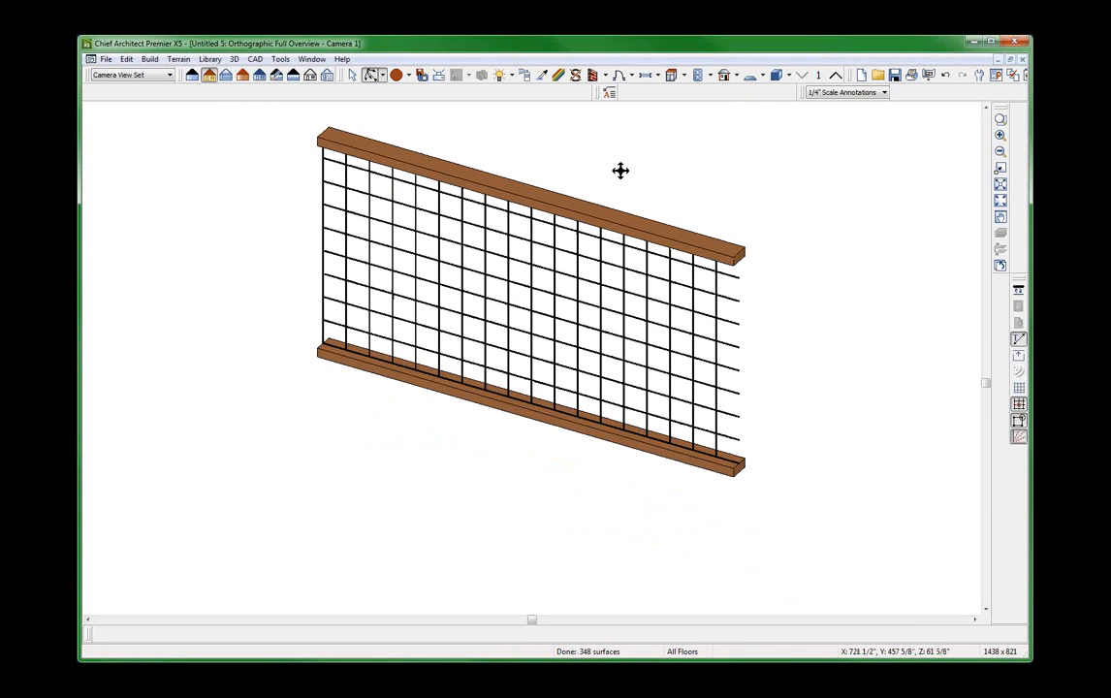
pyautogui.click(351, 75)
pyautogui.scroll(-1, 317, 117)
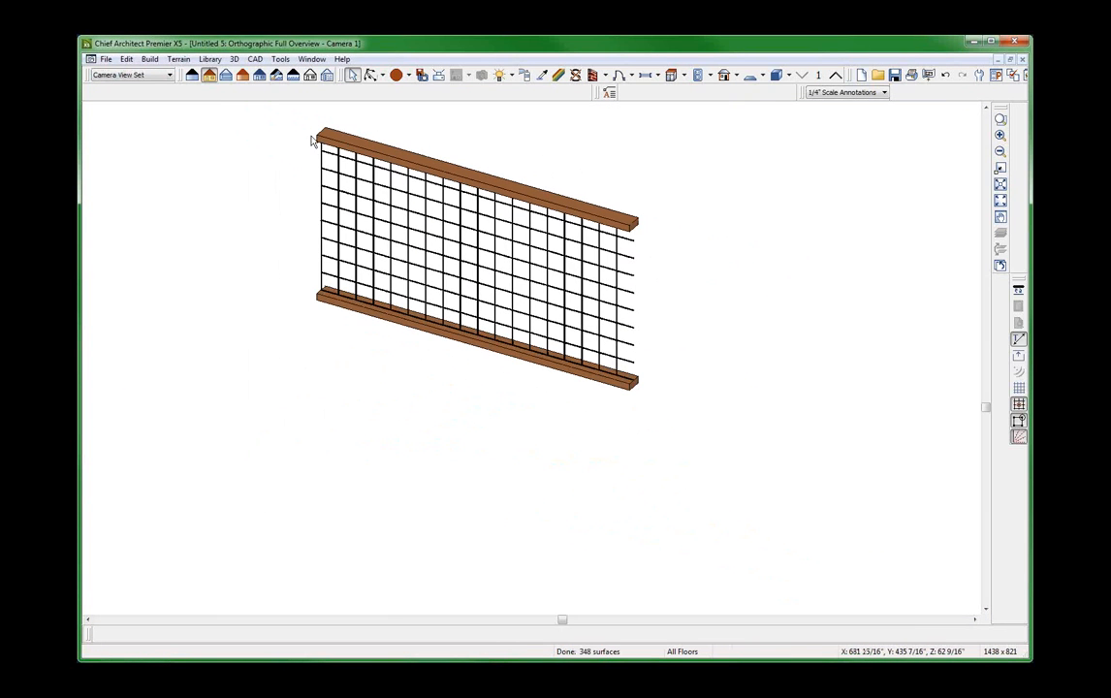
# Review the symbol categories offered for converting the railing panel's 3D view to a symbol, and cancel the conversion.
pyautogui.click(279, 59)
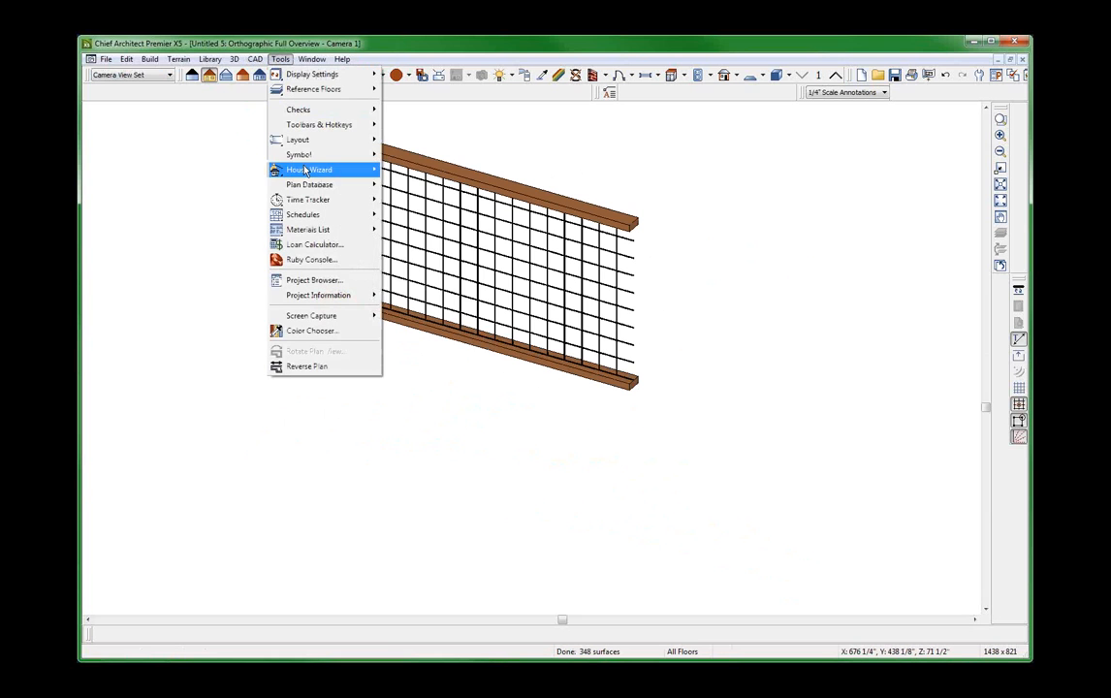
pyautogui.moveTo(324, 154)
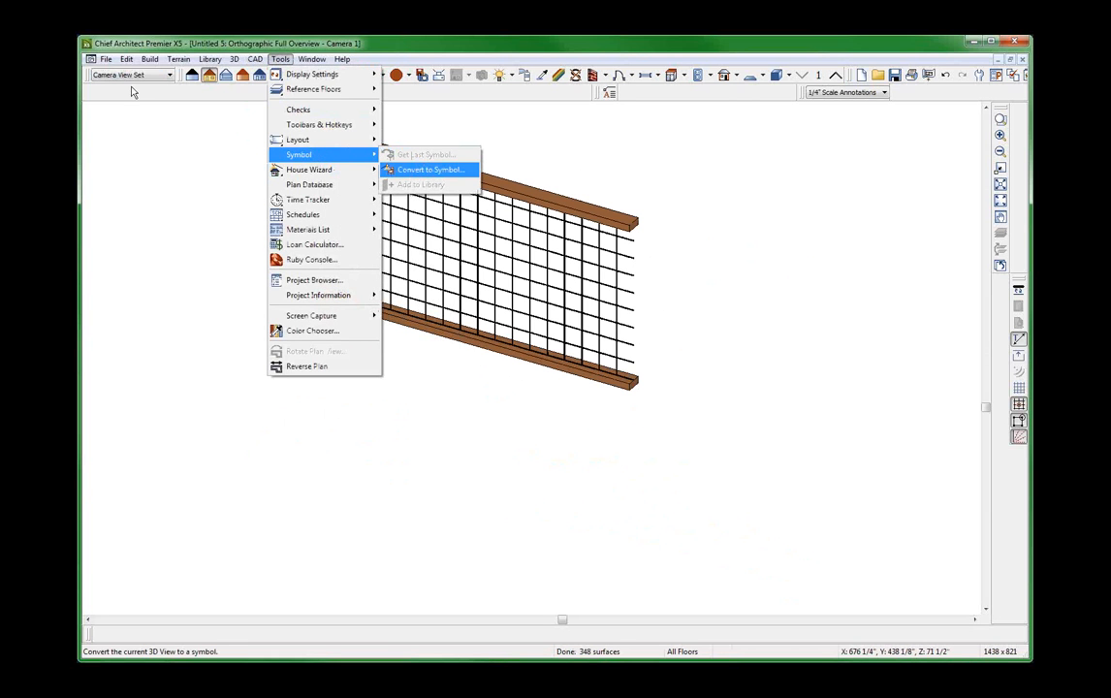
pyautogui.press('Return')
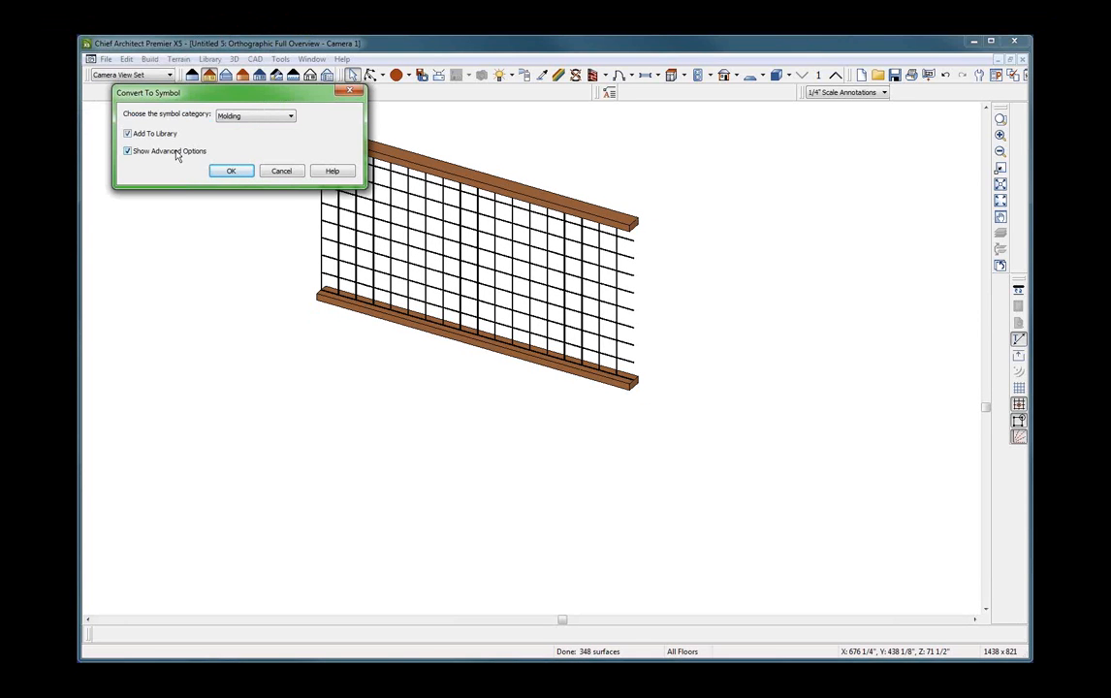
pyautogui.click(260, 119)
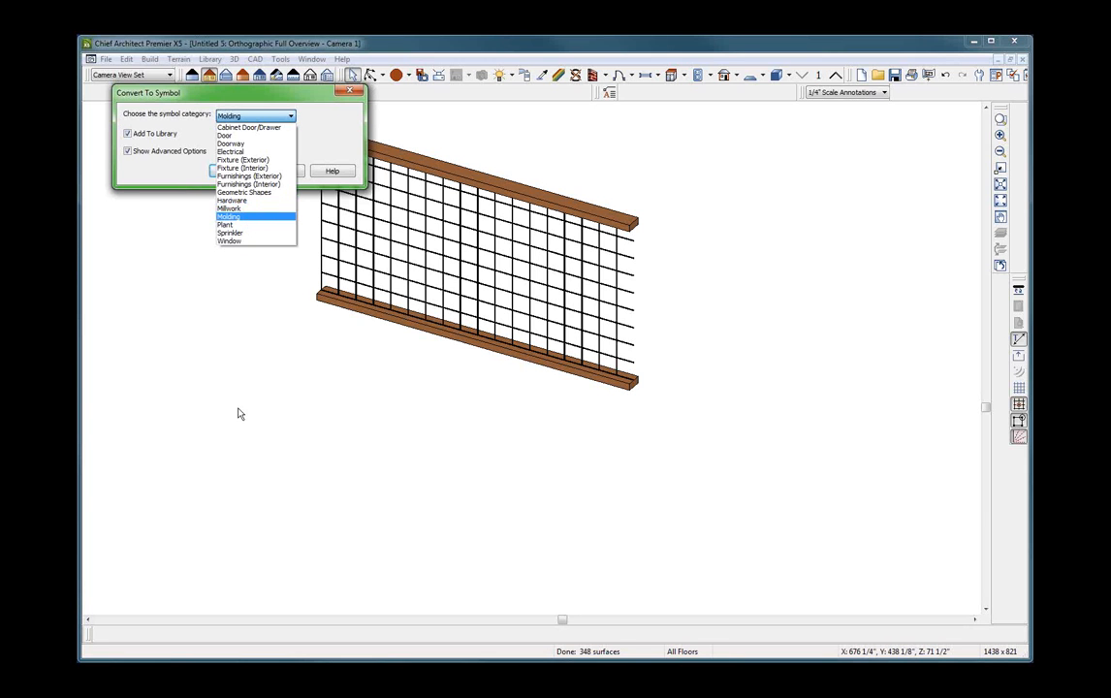
pyautogui.click(215, 370)
pyautogui.click(287, 172)
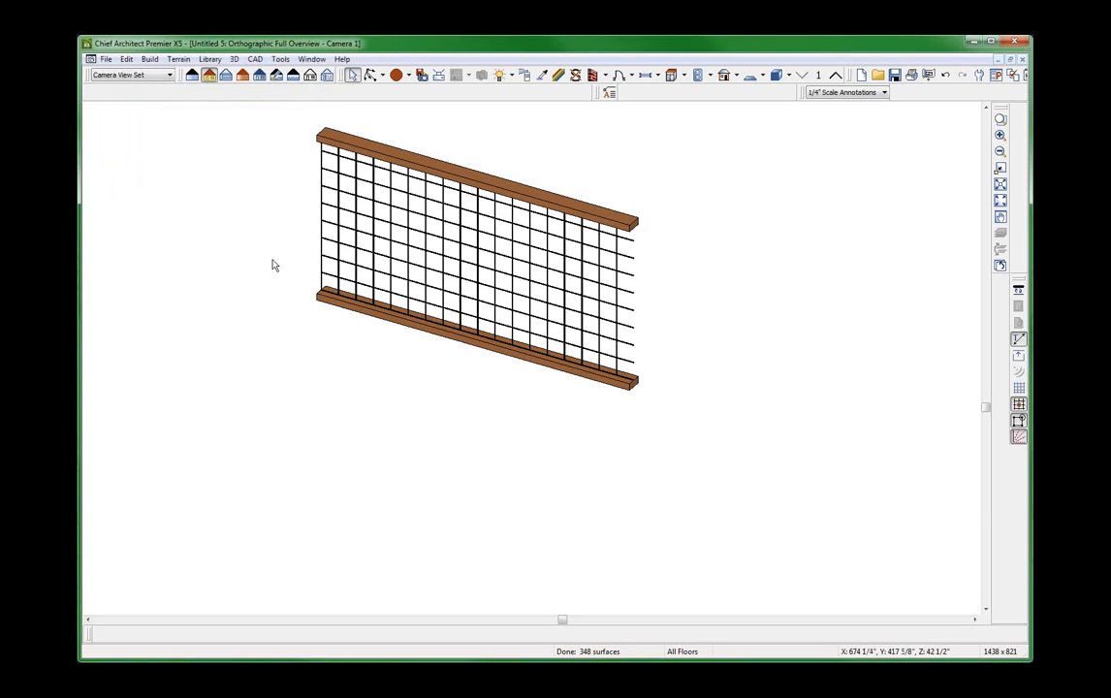
# Look up the RAIL MESH MILLWORK and RAIL MESH MOLDING symbols in the library and close the library browser.
pyautogui.click(279, 59)
pyautogui.moveTo(210, 60)
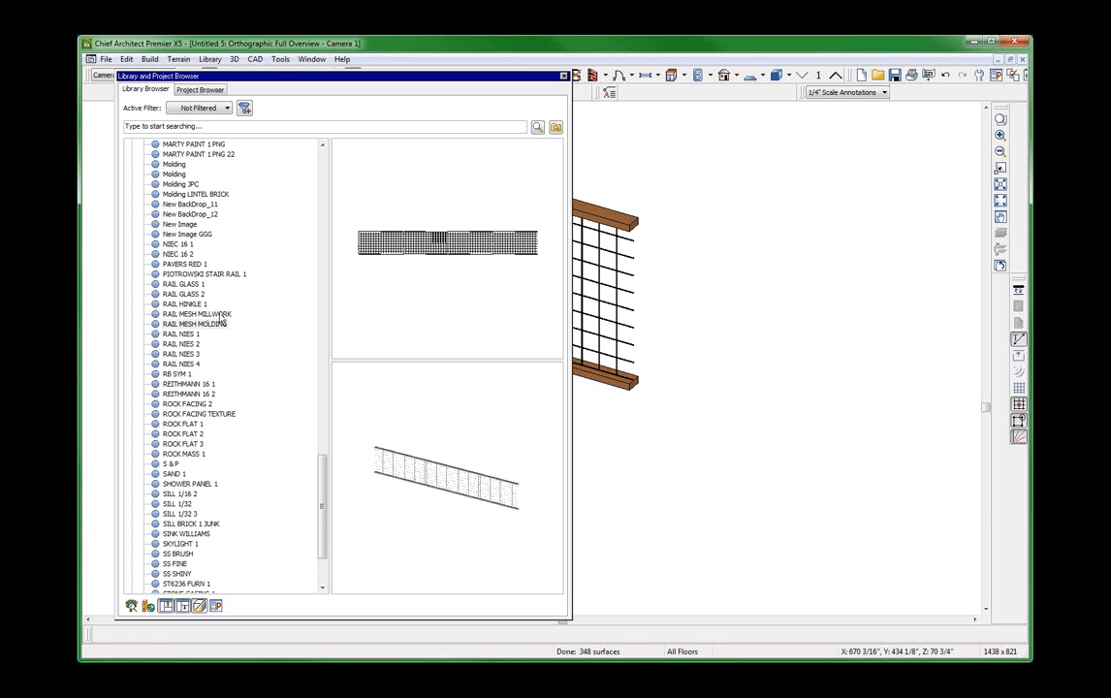
pyautogui.click(209, 314)
pyautogui.click(223, 324)
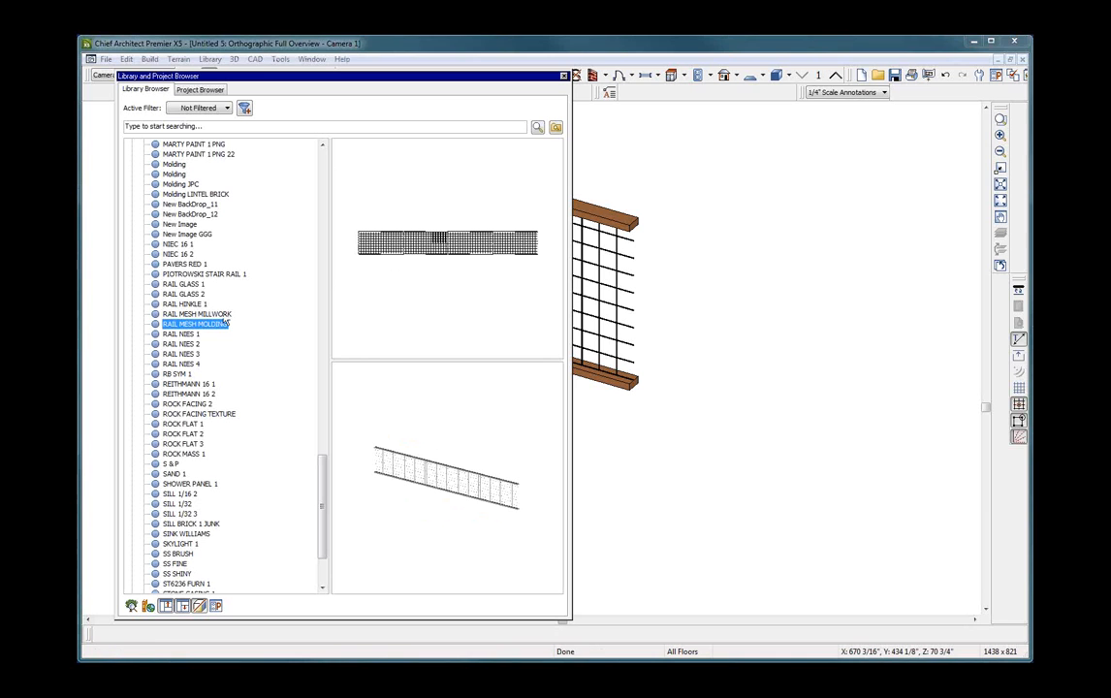
pyautogui.click(234, 316)
pyautogui.click(563, 76)
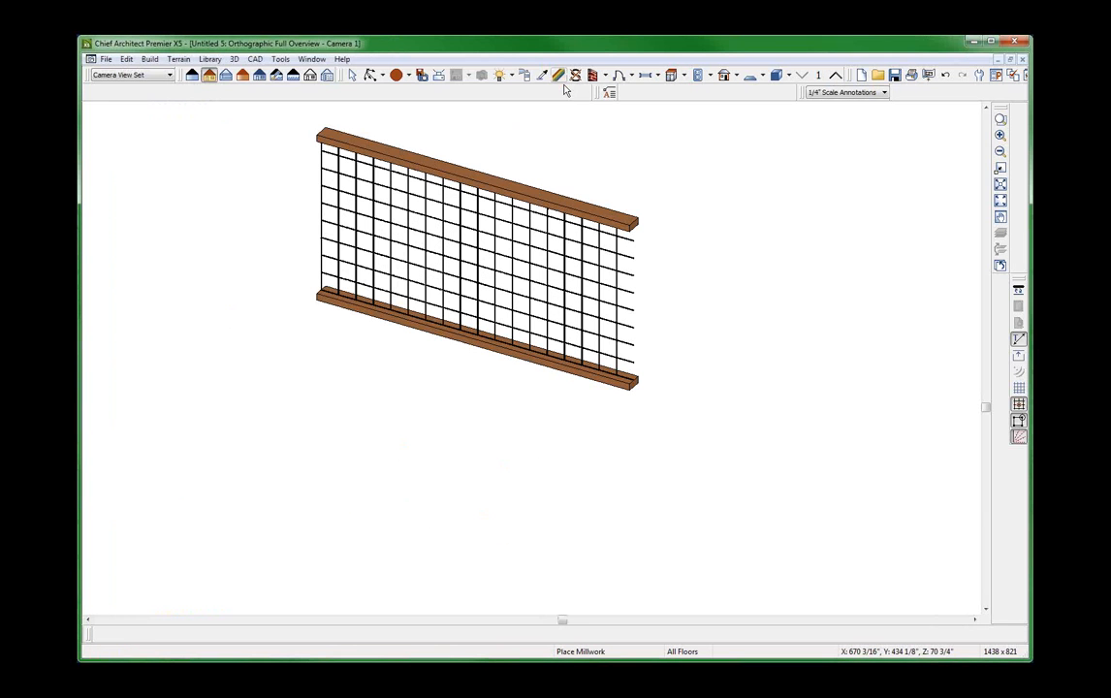
# Tile the open views and maximize the Untitled 3 orthographic overview showing the house with its decks.
pyautogui.scroll(-1, 635, 267)
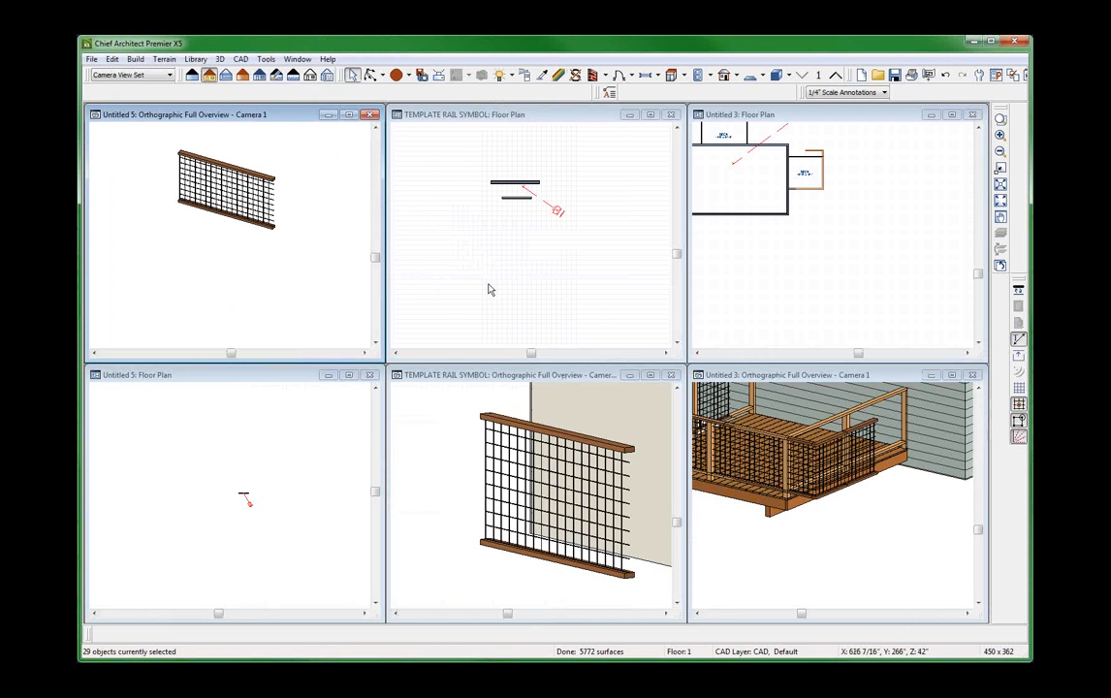
pyautogui.click(490, 289)
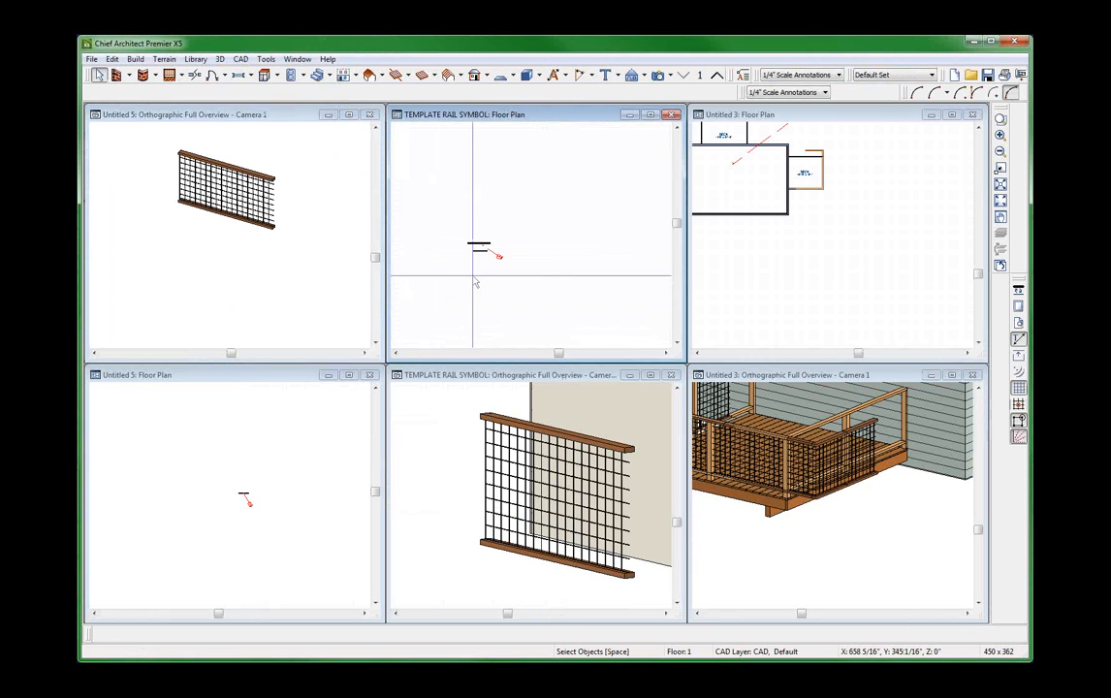
pyautogui.click(951, 374)
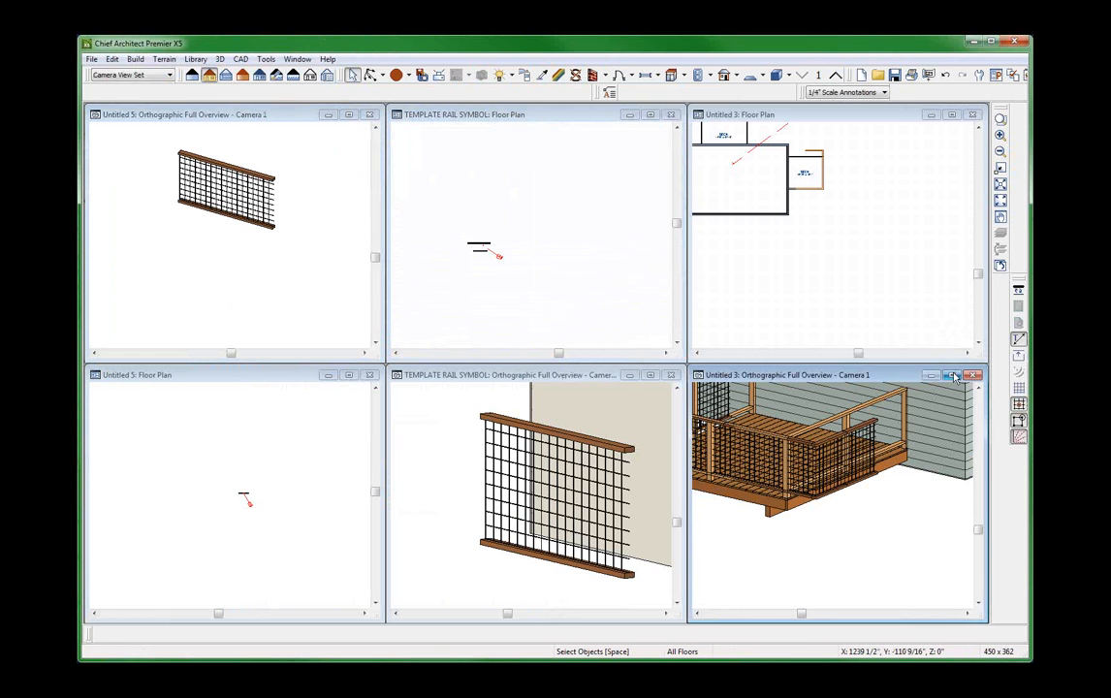
pyautogui.click(953, 375)
pyautogui.scroll(-2, 722, 405)
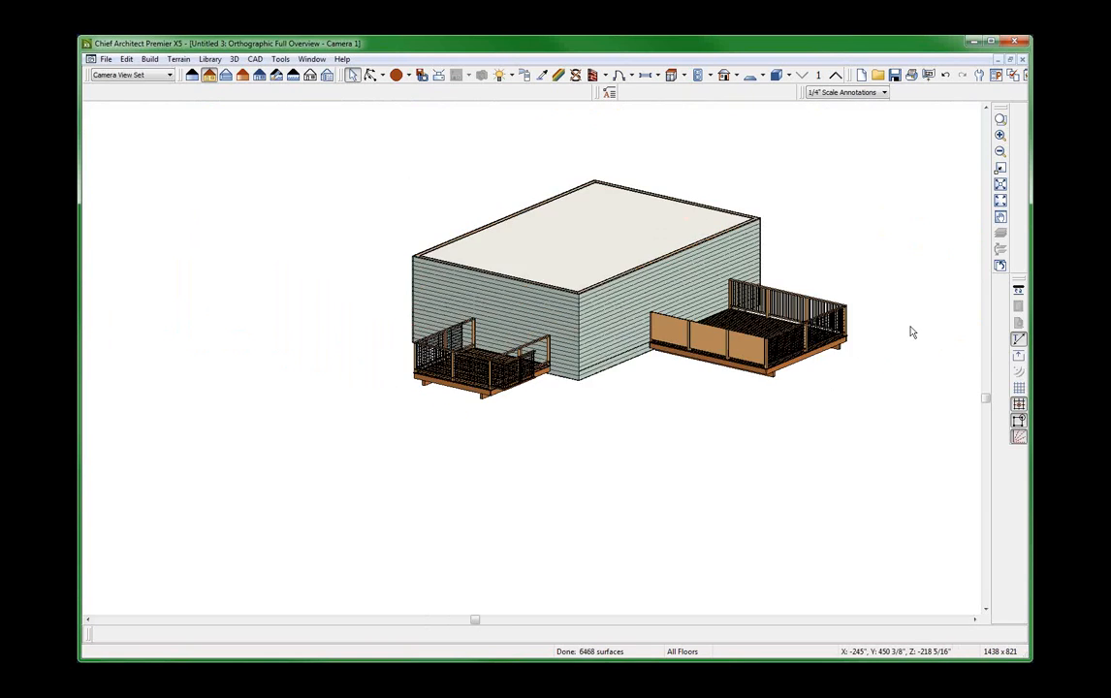
# Review the solid-panel deck railing's rail style and newel/baluster settings without changing them, and examine the adjacent mesh railing up close.
pyautogui.scroll(6, 913, 330)
pyautogui.click(535, 365)
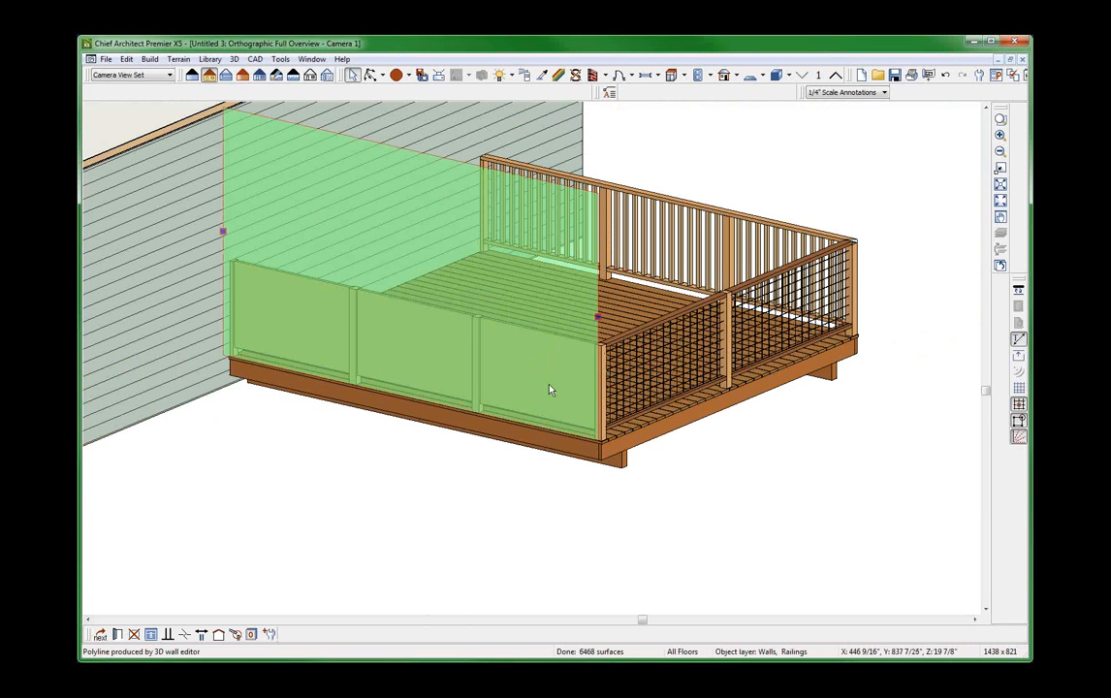
pyautogui.doubleClick(544, 391)
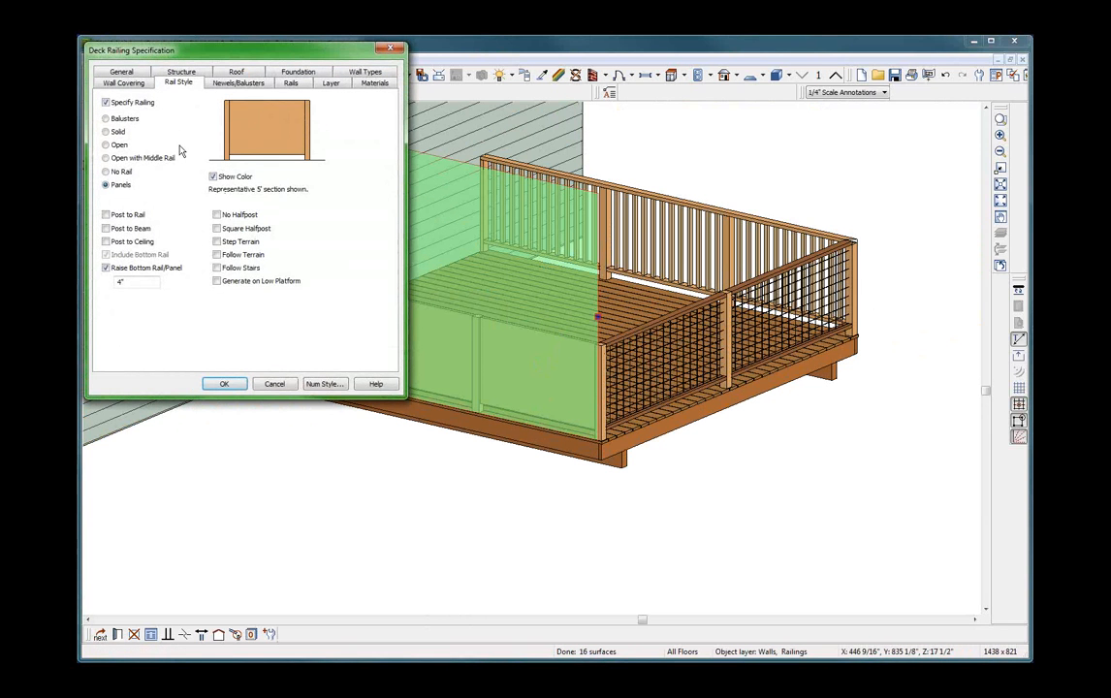
pyautogui.click(235, 82)
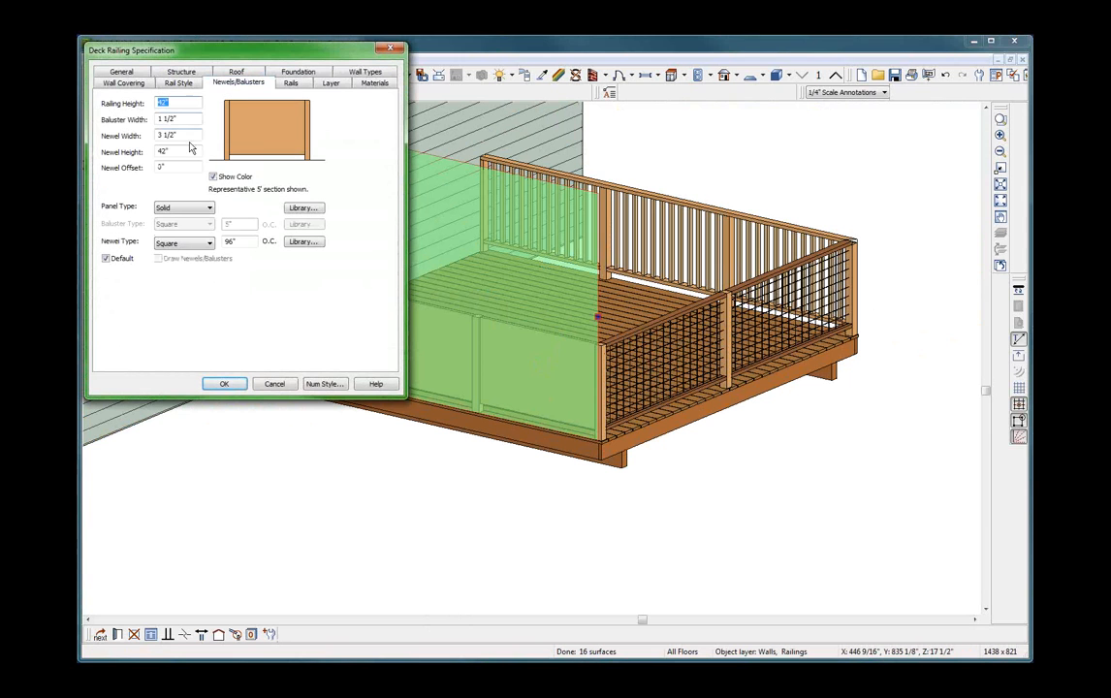
pyautogui.click(156, 150)
pyautogui.click(276, 385)
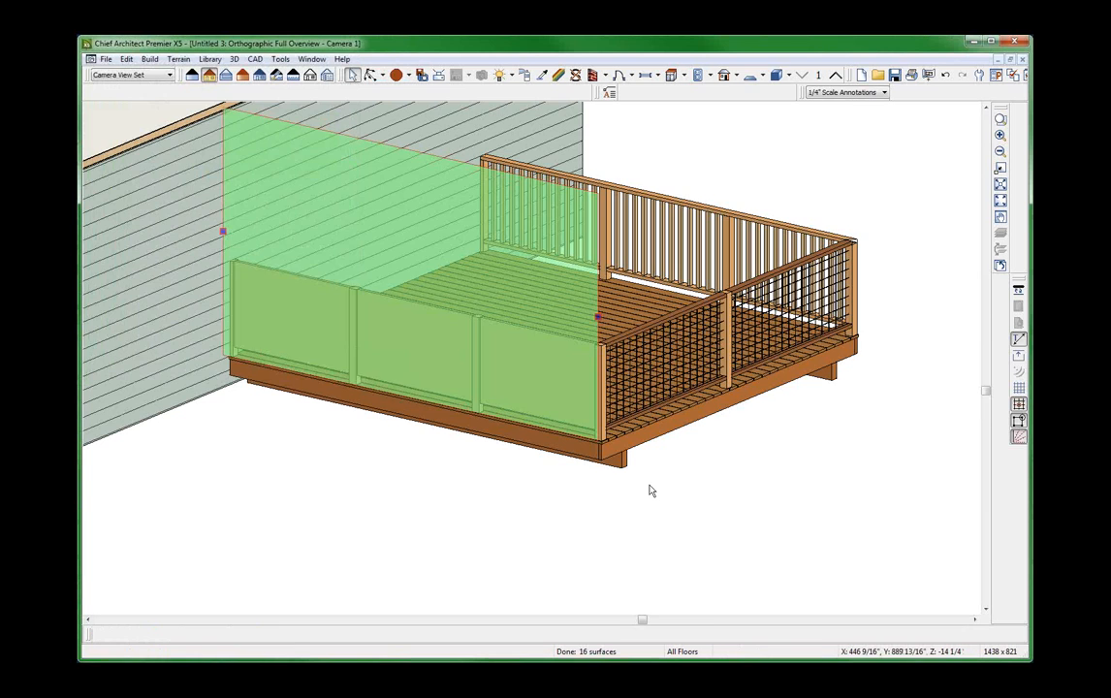
pyautogui.click(650, 489)
pyautogui.scroll(3, 672, 411)
pyautogui.scroll(2, 672, 411)
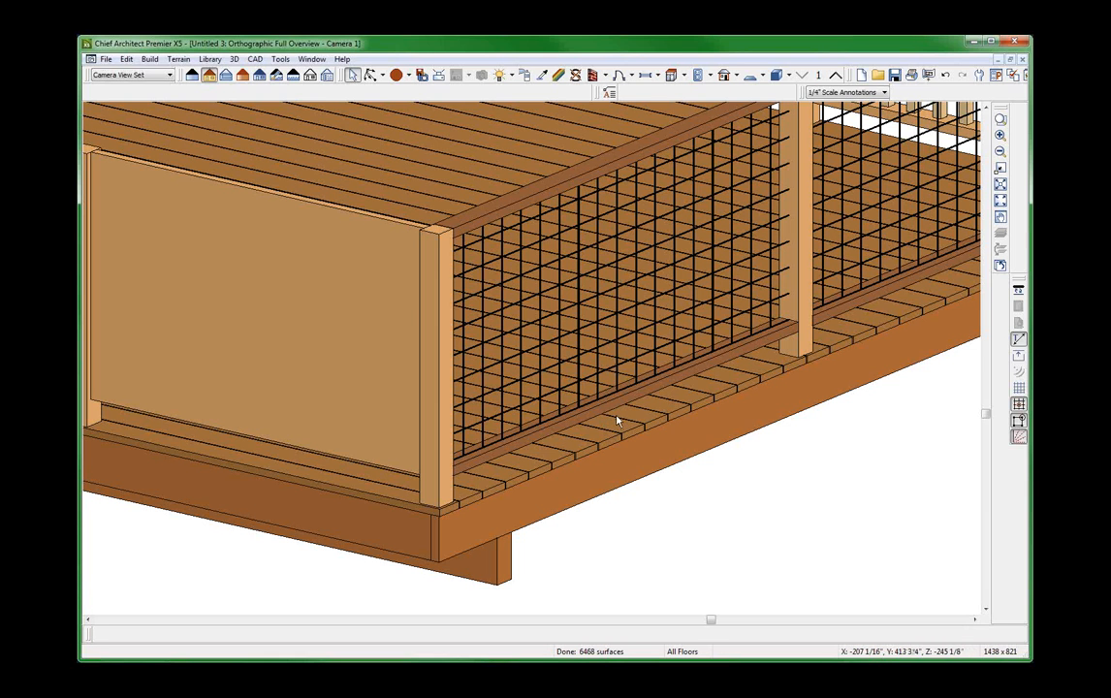
pyautogui.scroll(2, 615, 420)
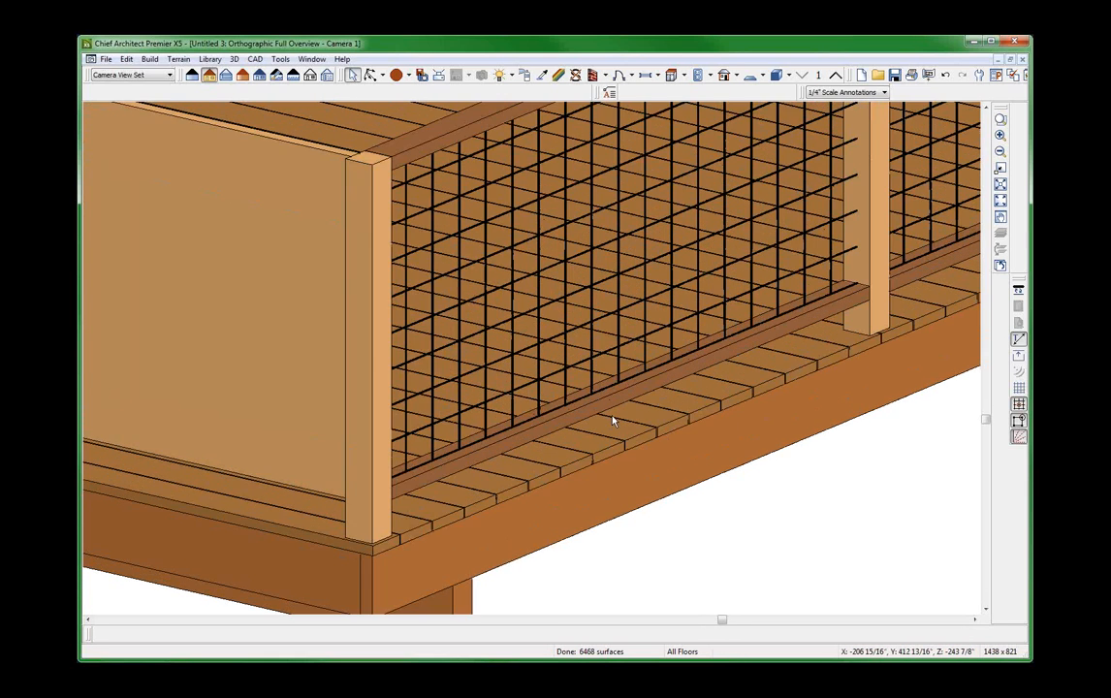
pyautogui.scroll(-6, 615, 420)
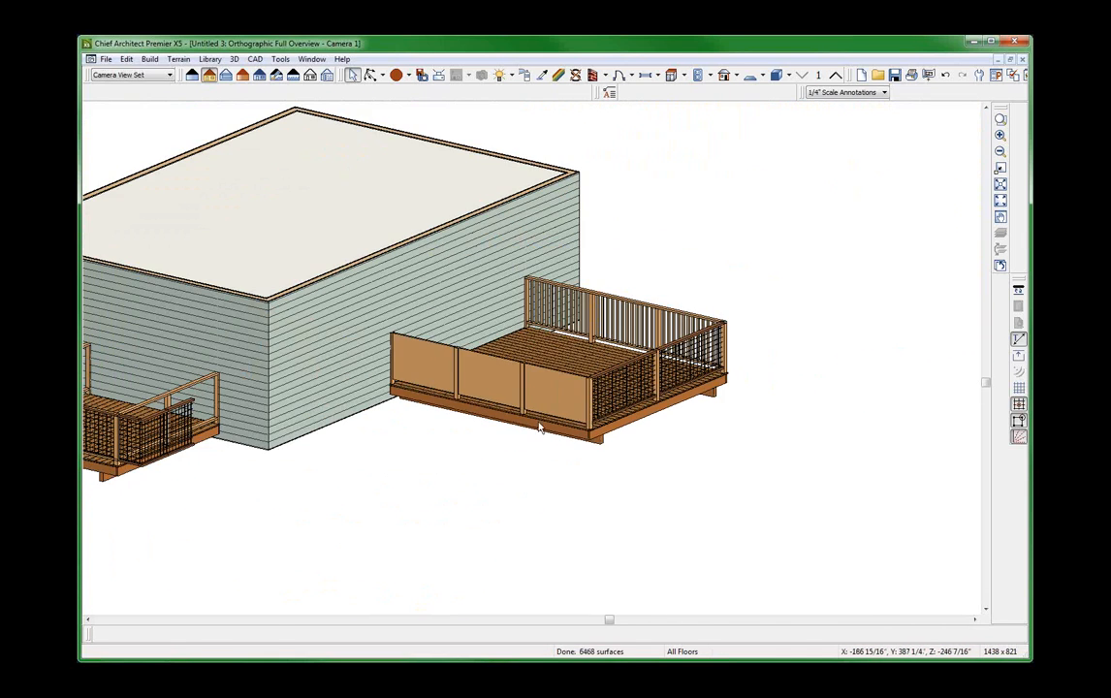
# Set the solid-panel deck railing's panel type to the library object RAIL MESH MILLWORK.
pyautogui.click(502, 399)
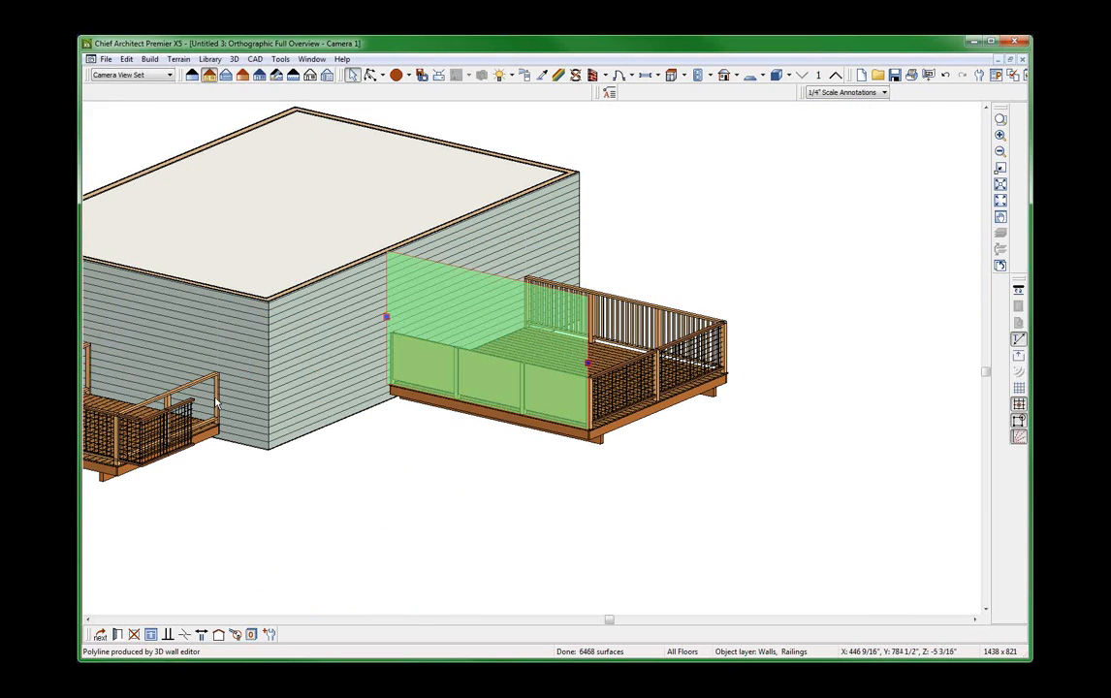
pyautogui.doubleClick(505, 398)
pyautogui.click(290, 83)
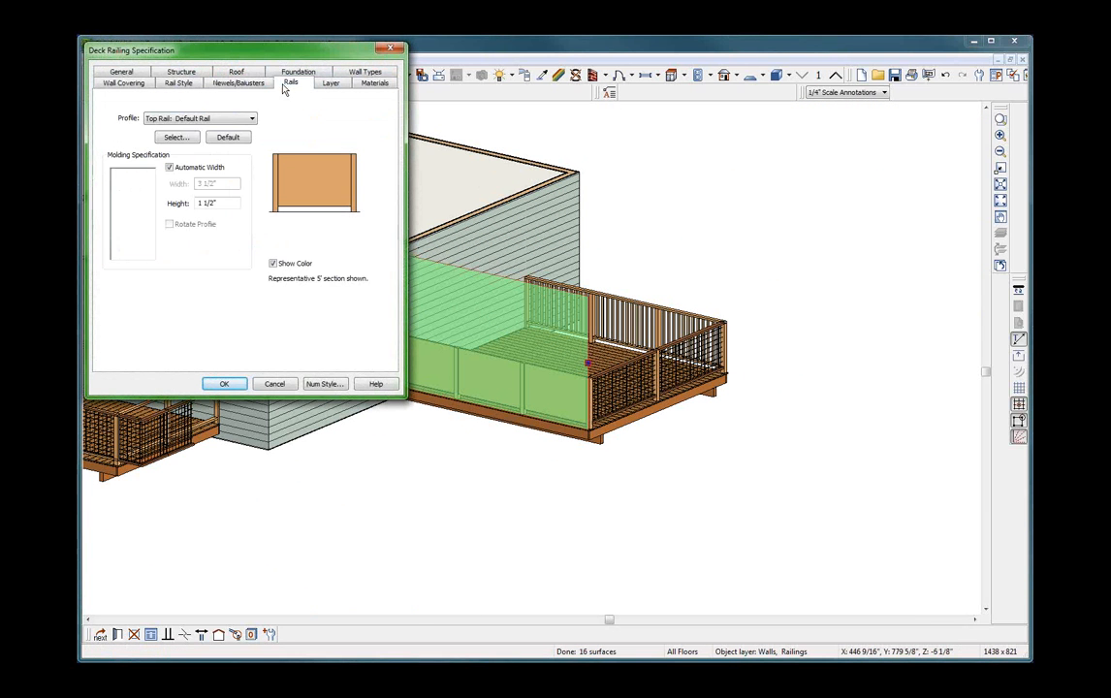
pyautogui.click(258, 85)
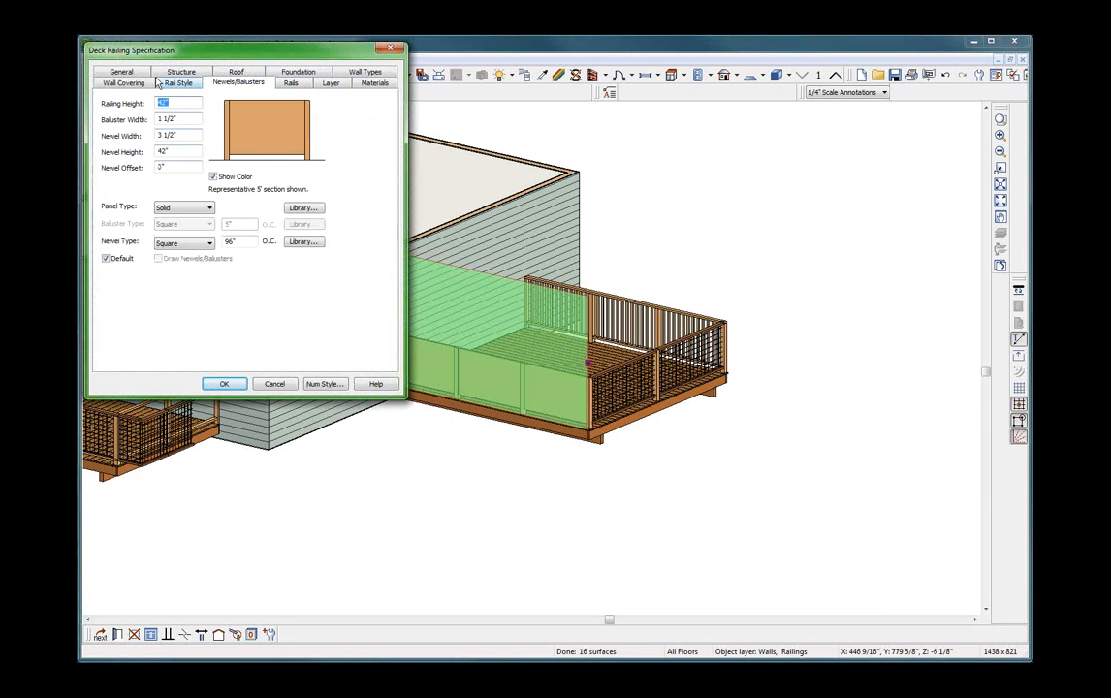
pyautogui.click(195, 209)
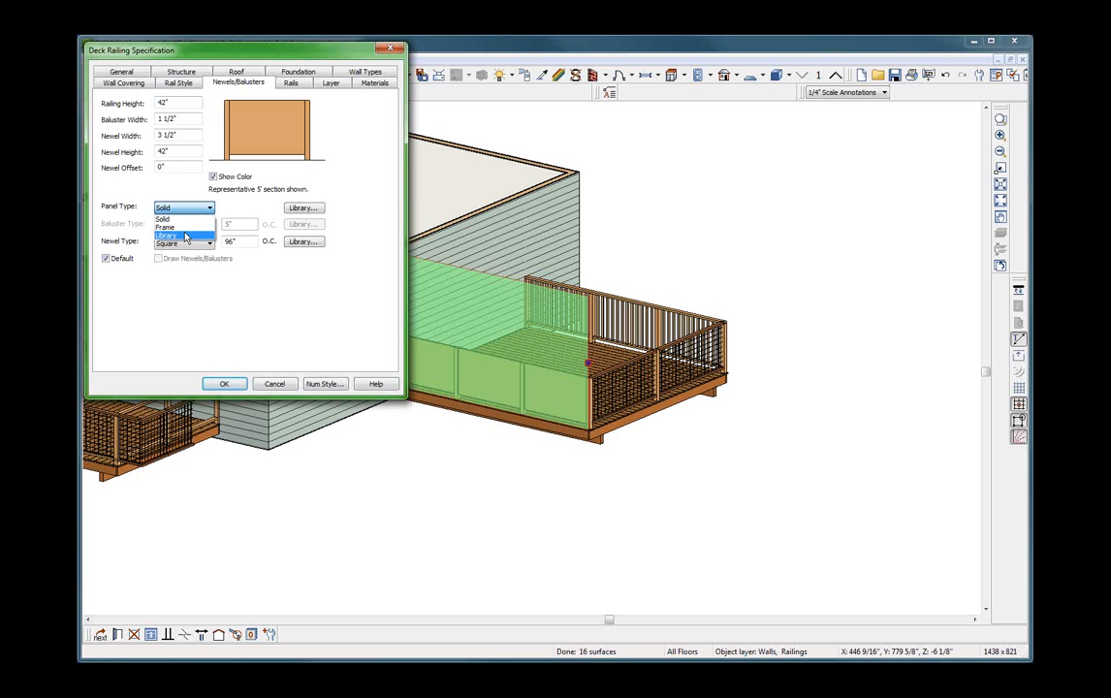
pyautogui.click(186, 236)
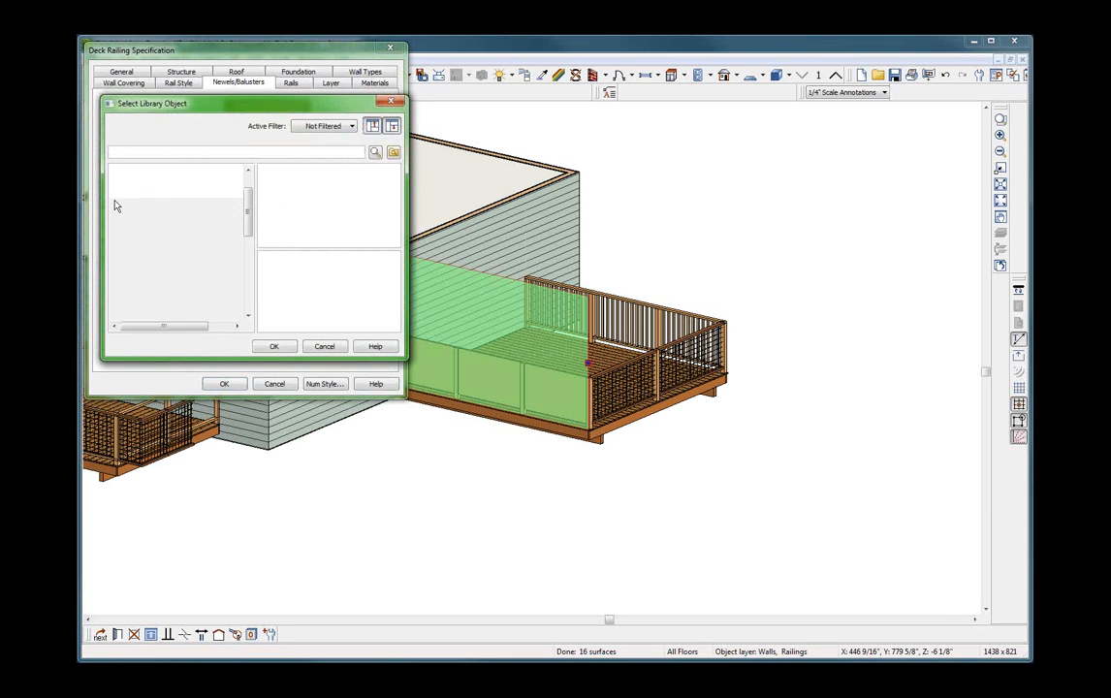
pyautogui.scroll(-6, 194, 250)
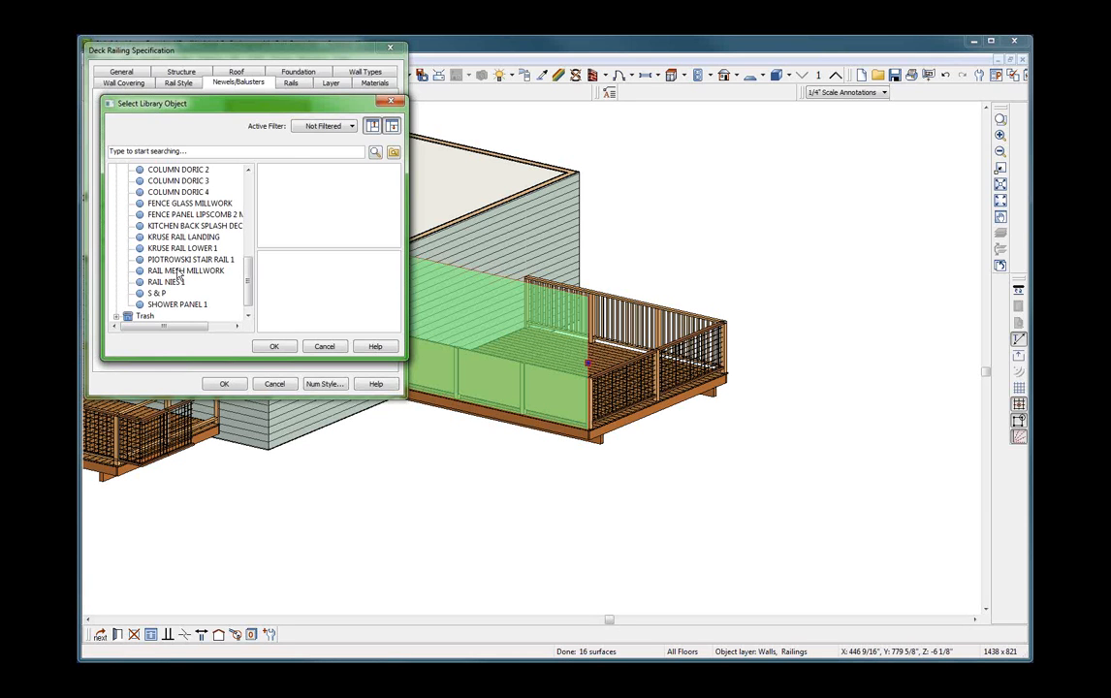
pyautogui.click(179, 271)
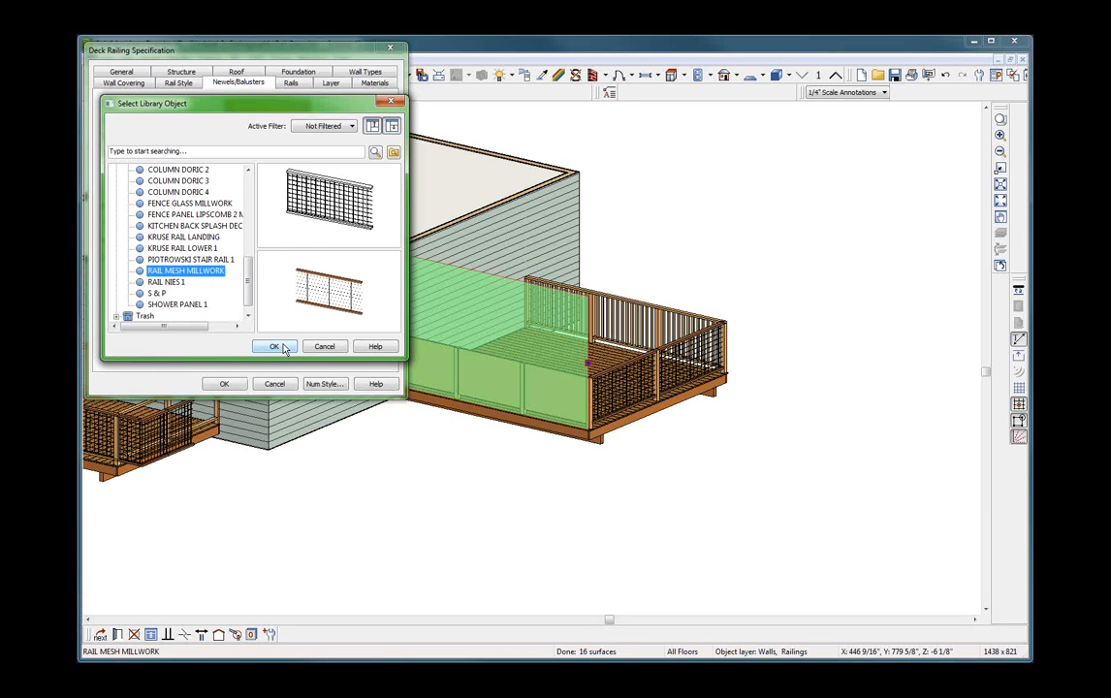
pyautogui.click(274, 347)
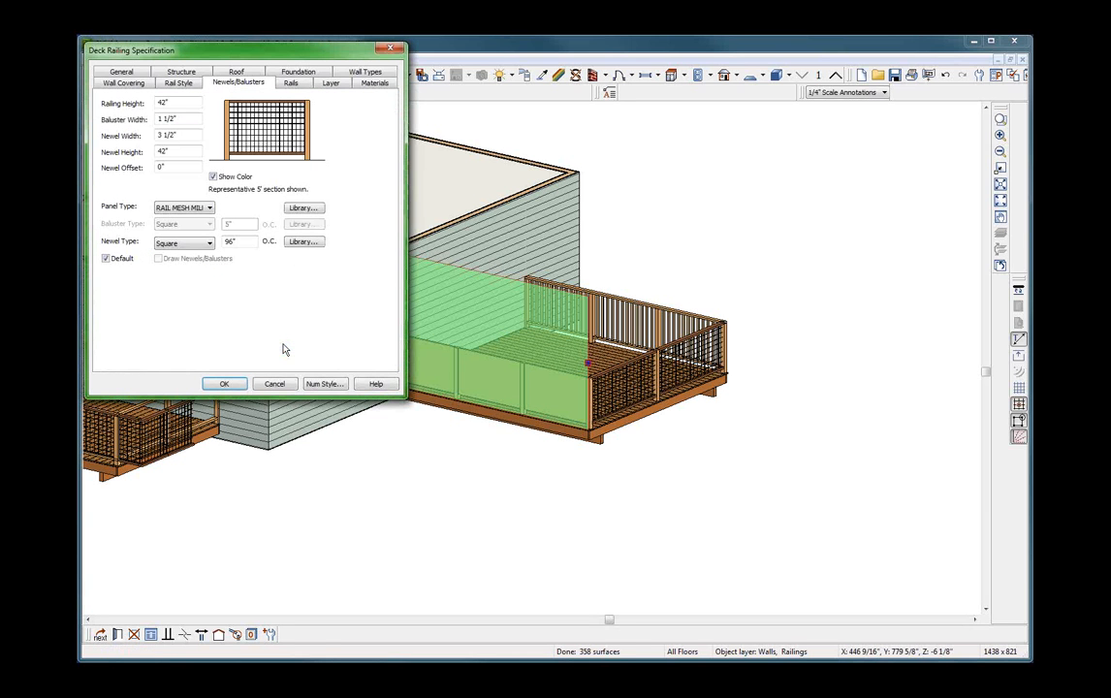
pyautogui.click(227, 388)
pyautogui.click(413, 442)
pyautogui.scroll(4, 455, 395)
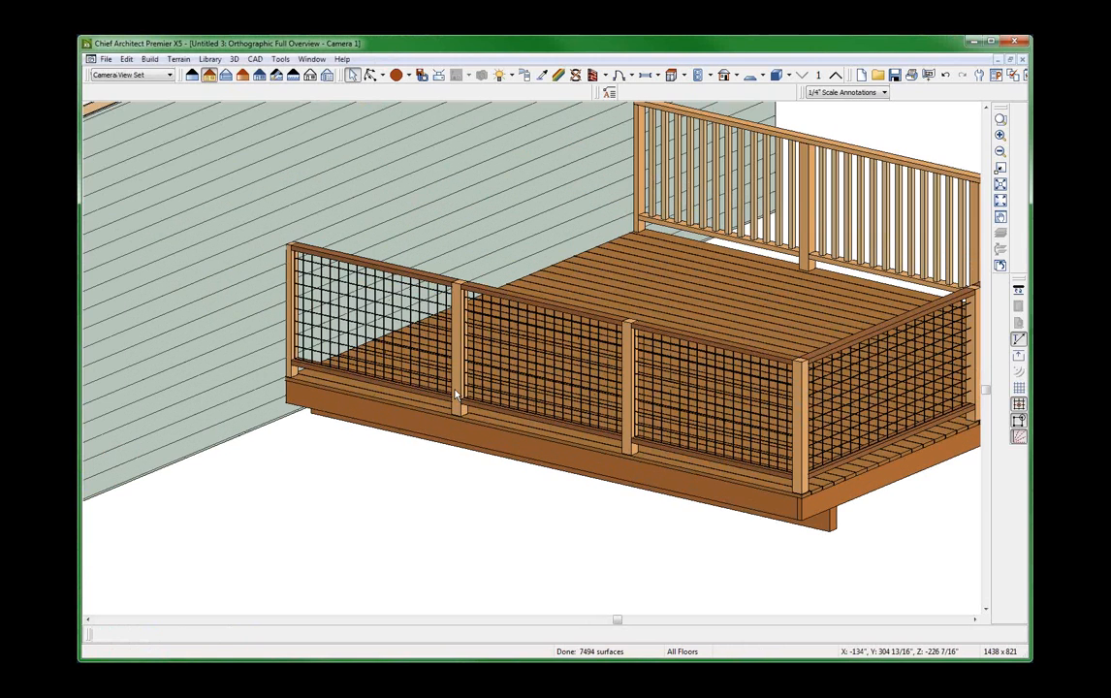
pyautogui.scroll(-2, 457, 391)
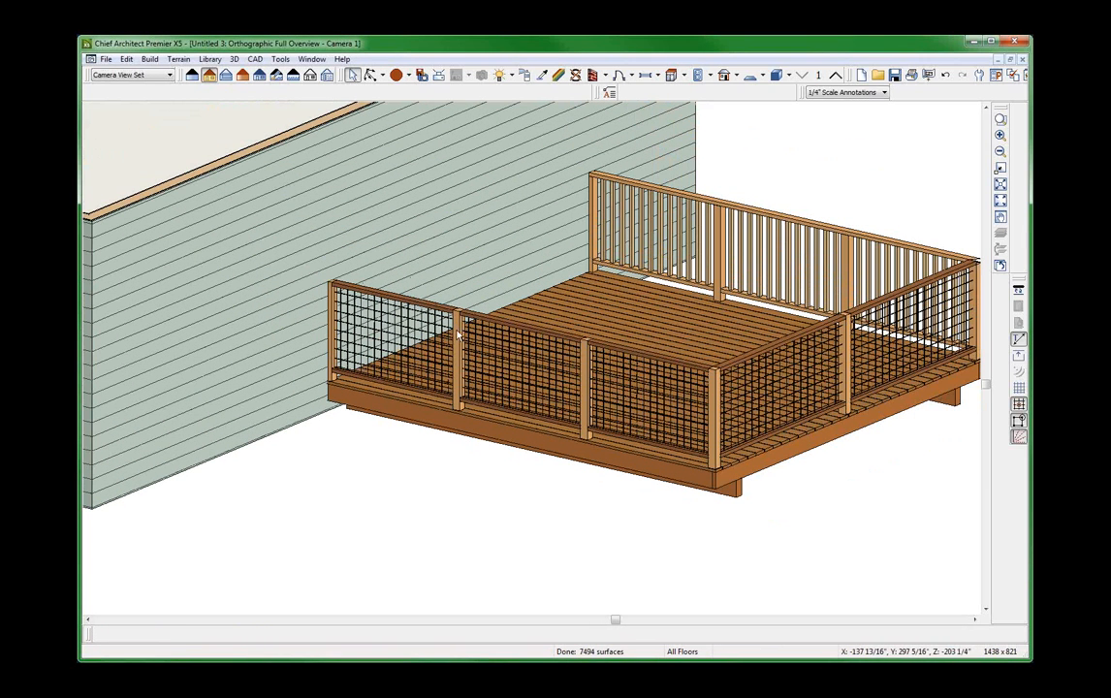
# Set the newel spacing of the new mesh deck railing to 200" on center and inspect the panel joints.
pyautogui.click(495, 344)
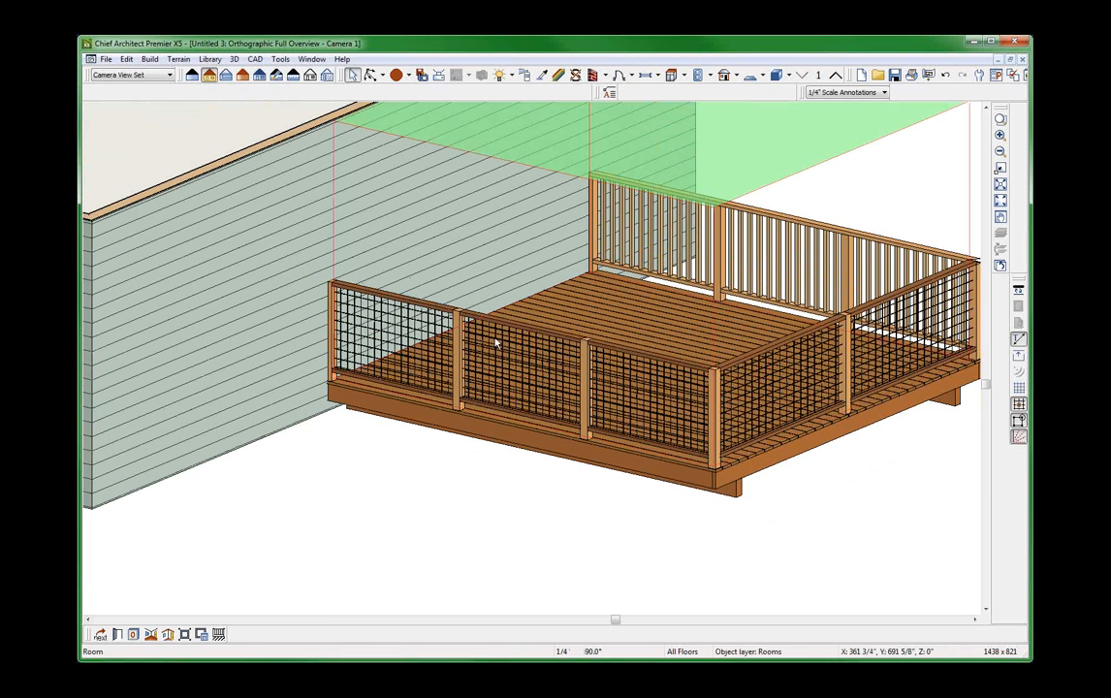
pyautogui.click(497, 325)
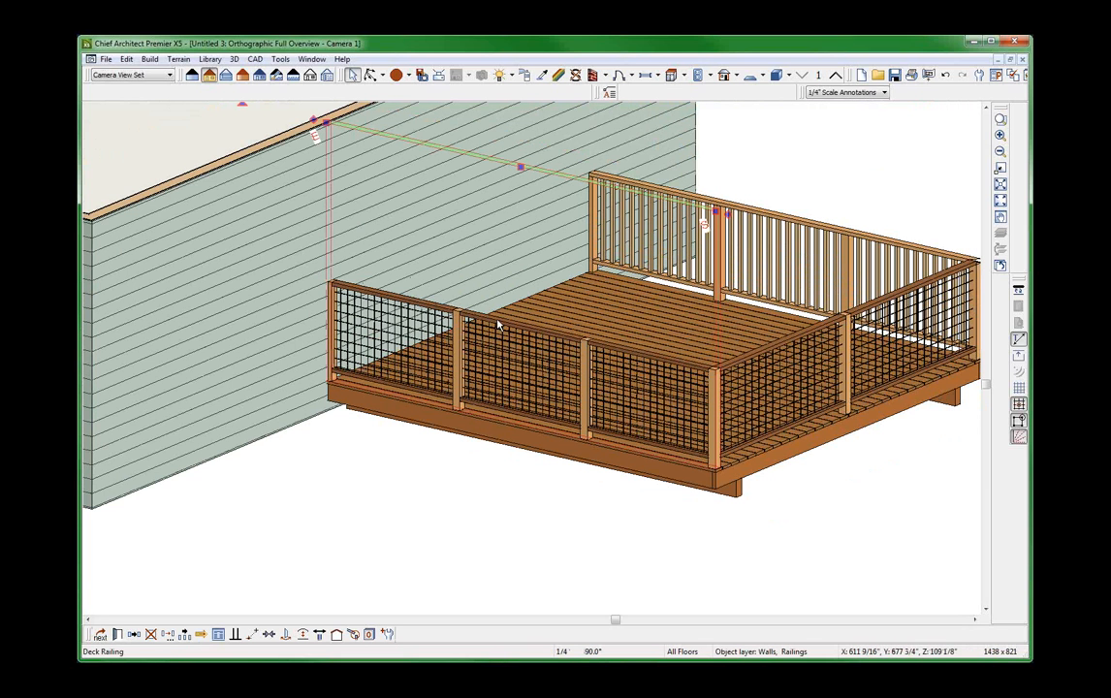
pyautogui.doubleClick(497, 325)
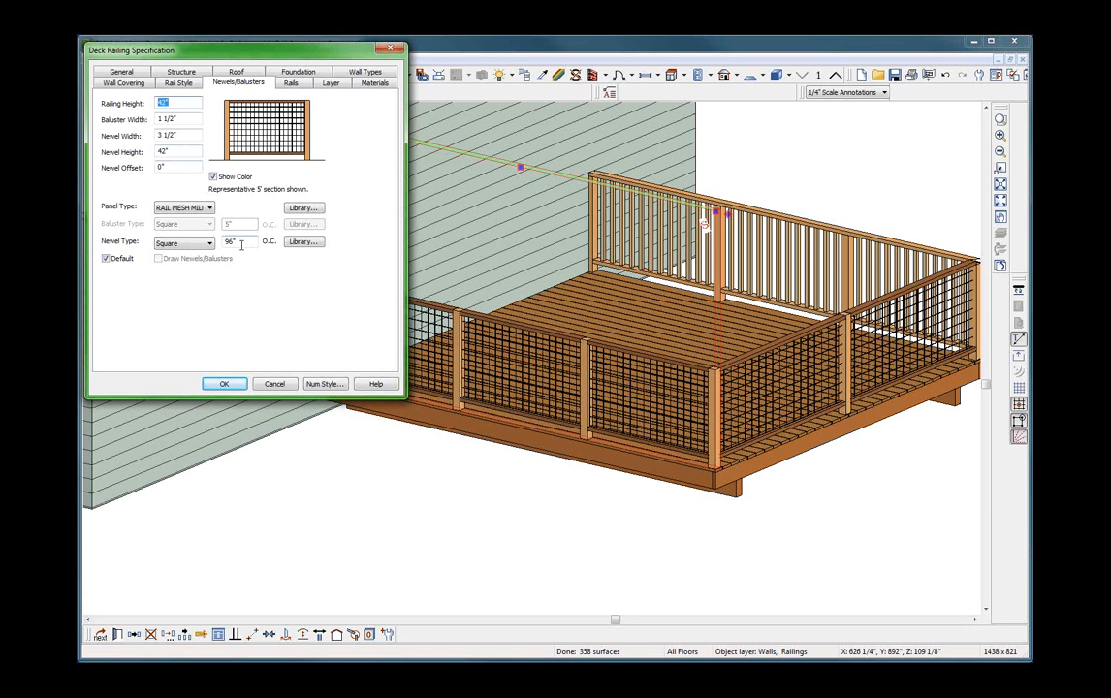
pyautogui.click(251, 243)
pyautogui.write('200')
pyautogui.press('Return')
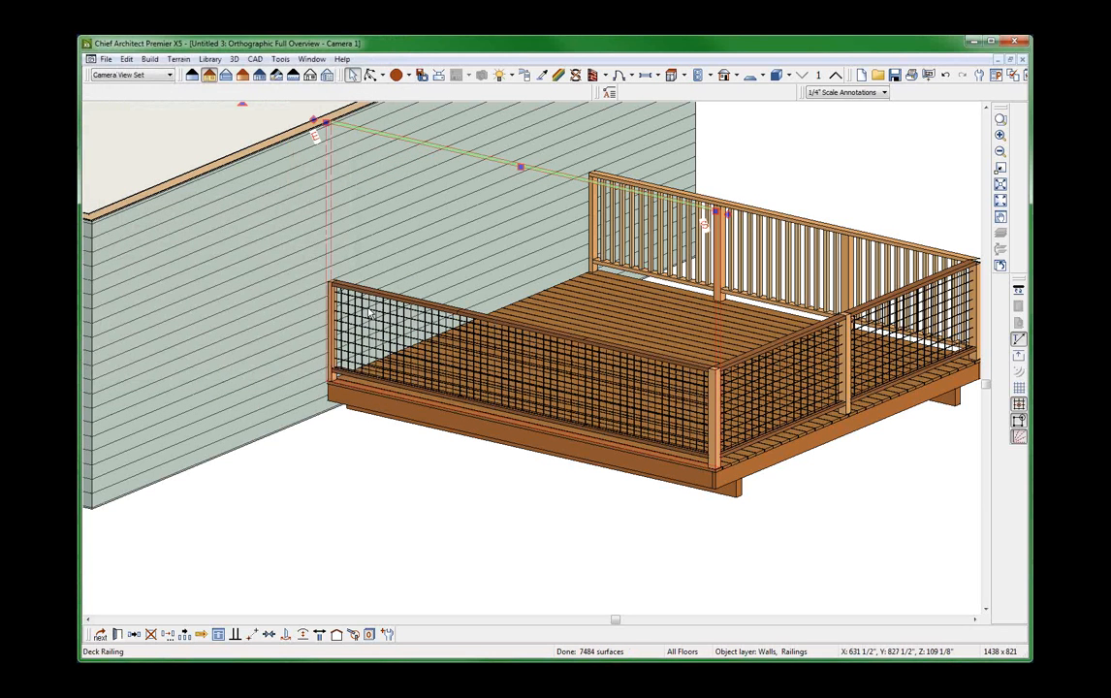
pyautogui.scroll(4, 603, 399)
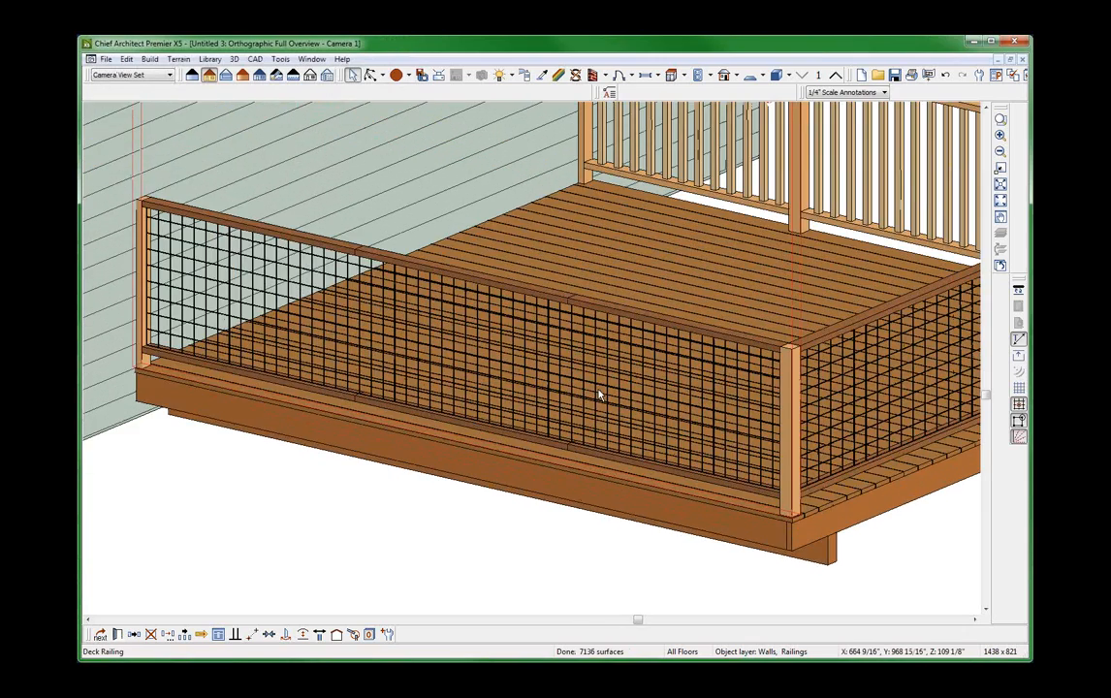
pyautogui.scroll(-4, 599, 395)
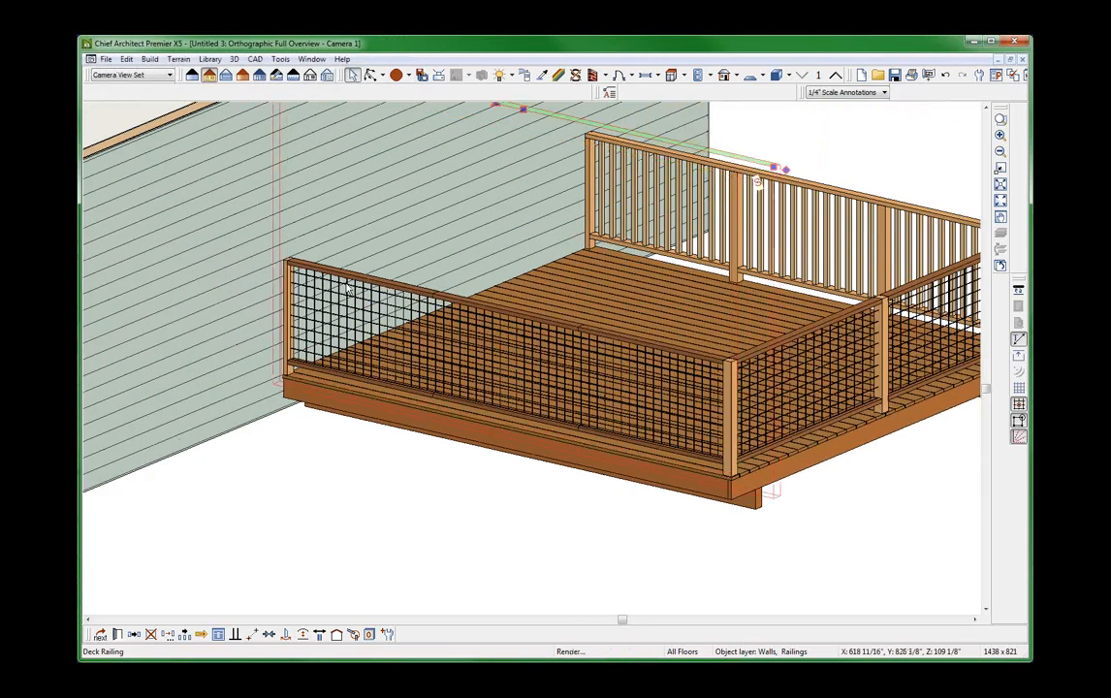
pyautogui.scroll(4, 342, 311)
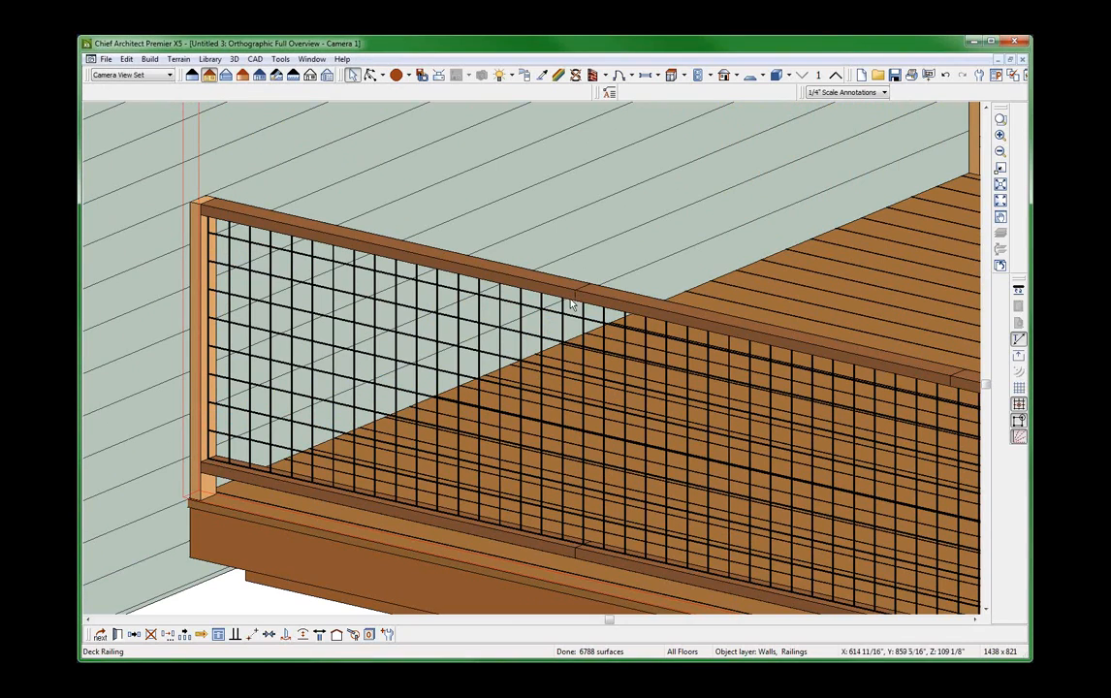
# Inspect the rail joints between the mesh panels, comparing the standard rendering with the vector view.
pyautogui.scroll(-4, 572, 291)
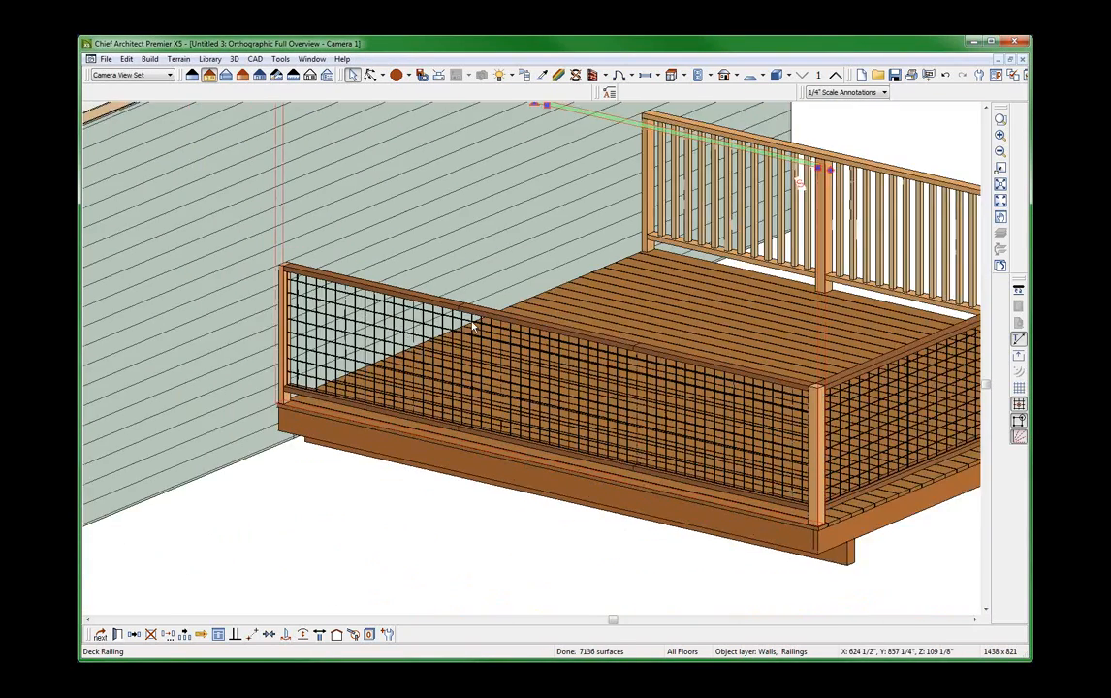
pyautogui.scroll(3, 422, 291)
pyautogui.scroll(2, 420, 327)
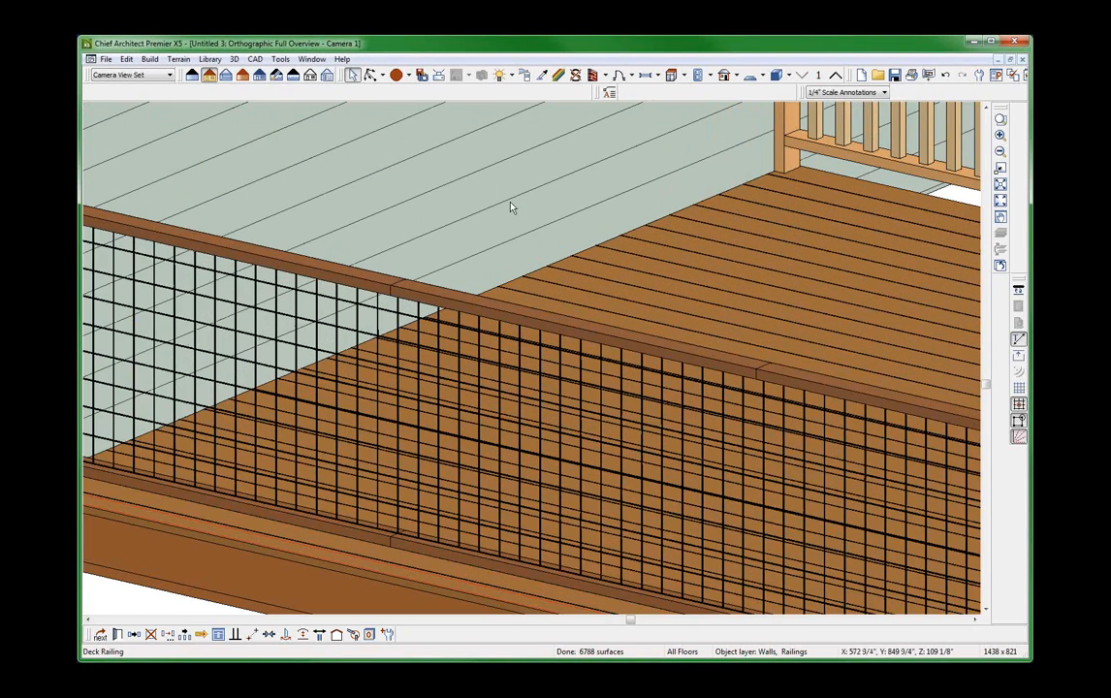
pyautogui.click(191, 78)
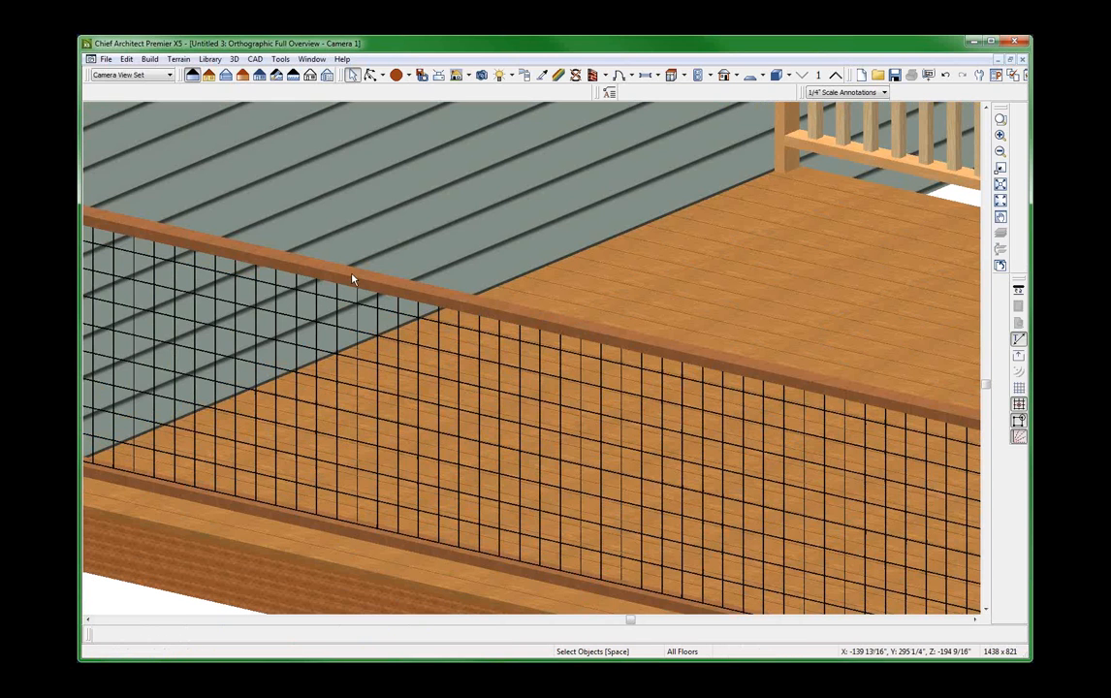
pyautogui.click(209, 77)
pyautogui.scroll(-3, 245, 267)
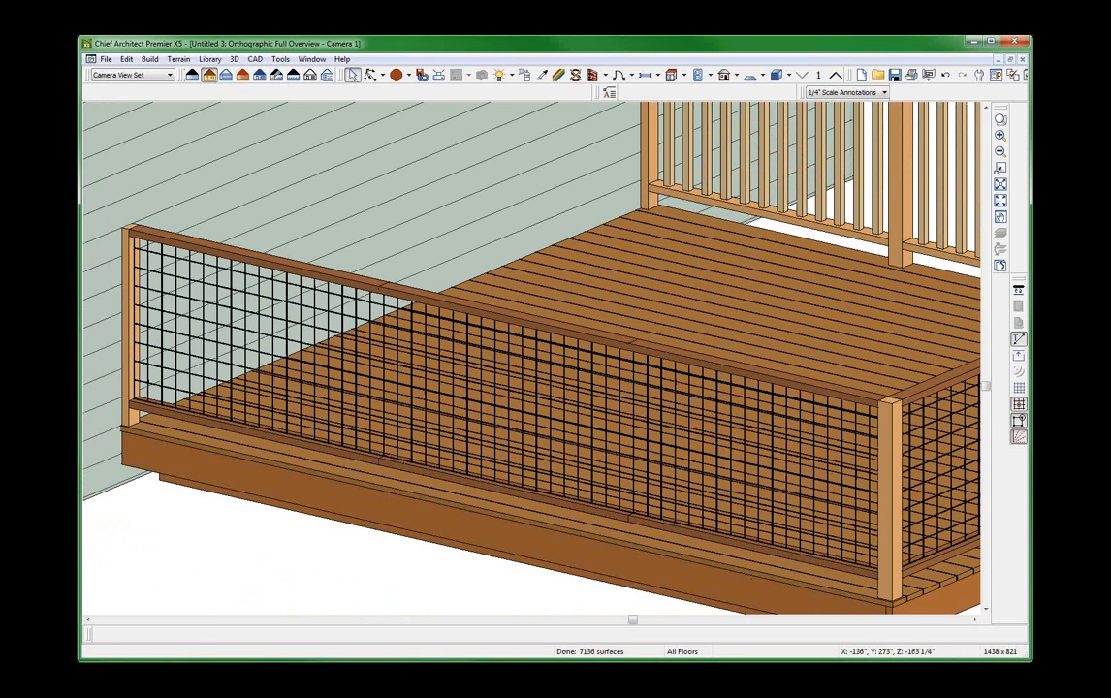
# Sample the Birch (honey) material from the baluster railing and apply it to the front mesh railing's rails.
pyautogui.click(469, 73)
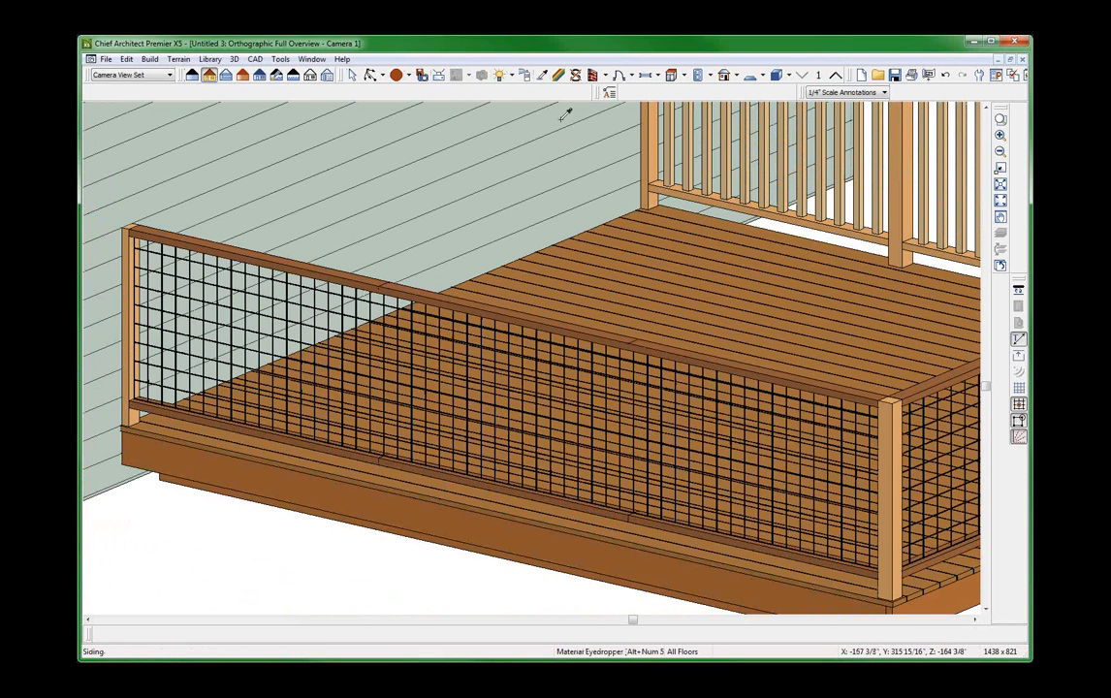
pyautogui.click(659, 114)
pyautogui.click(320, 264)
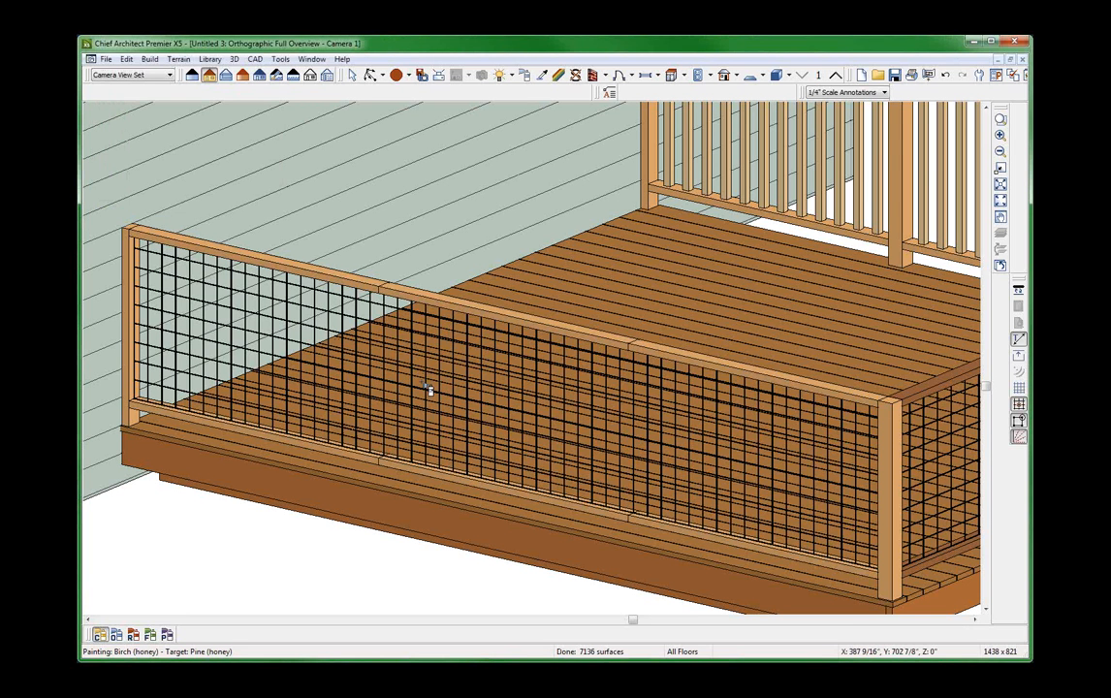
pyautogui.press('space')
pyautogui.scroll(4, 423, 356)
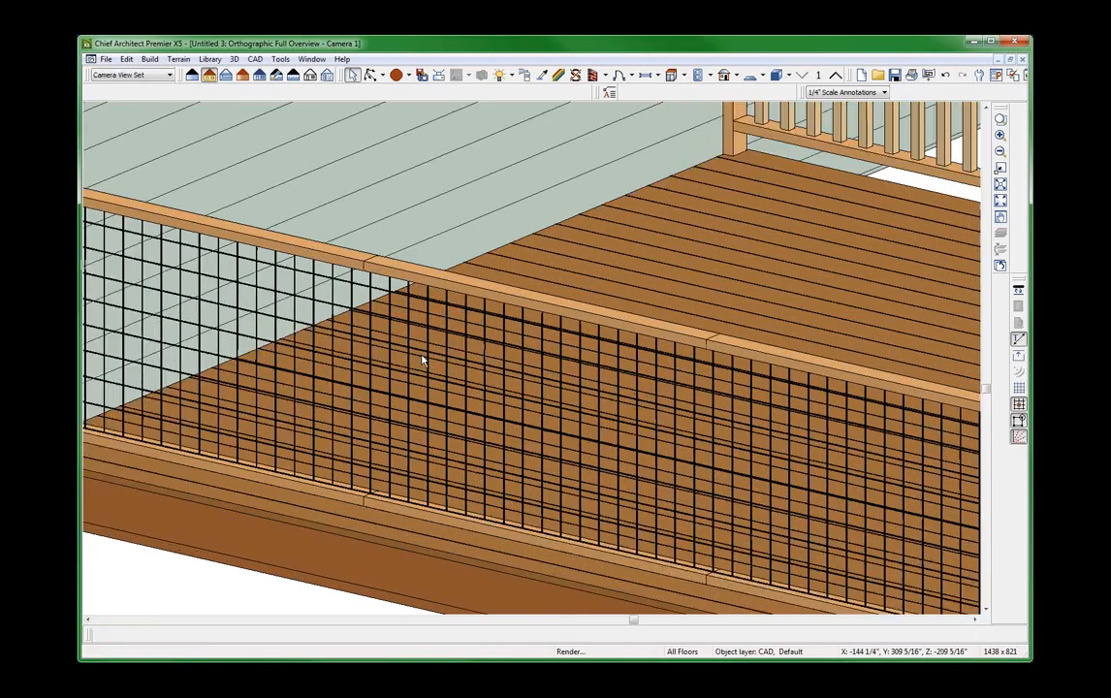
# Set the front mesh deck railing's newel spacing to 6' on center.
pyautogui.click(428, 270)
pyautogui.scroll(-4, 427, 275)
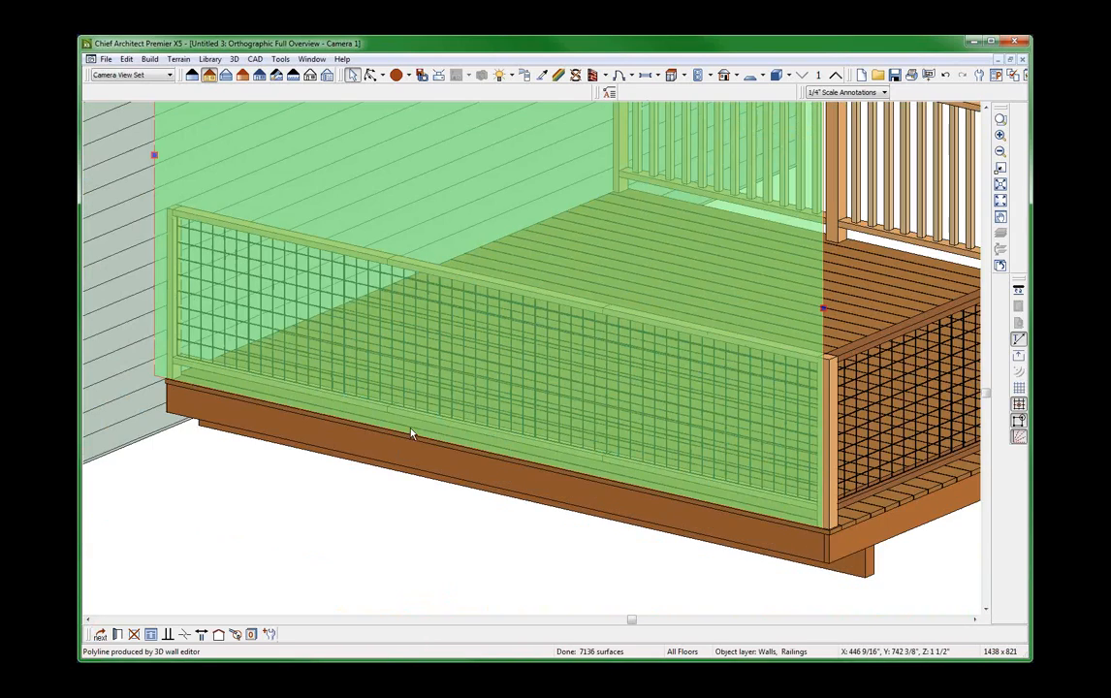
pyautogui.scroll(-3, 412, 429)
pyautogui.press('Escape')
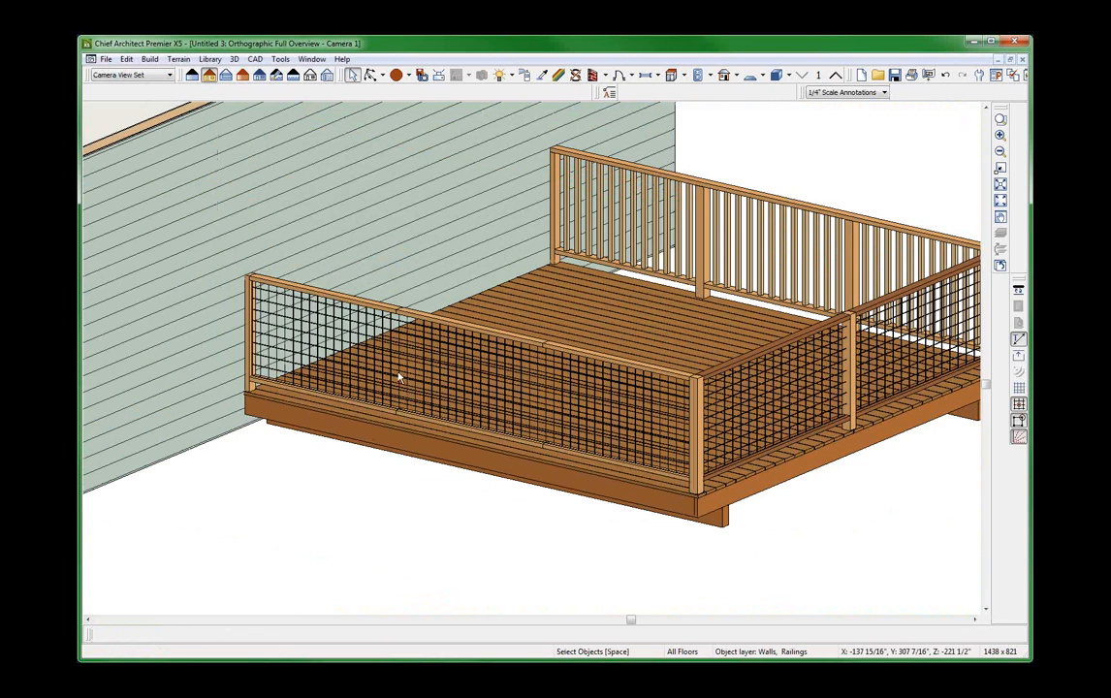
pyautogui.click(453, 329)
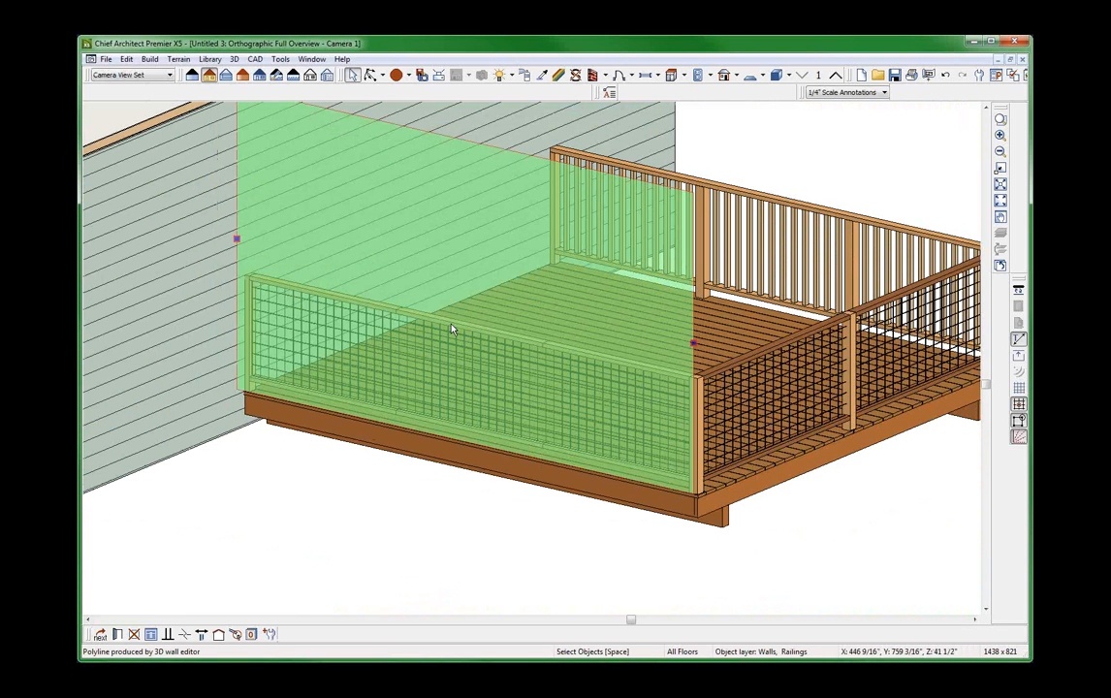
pyautogui.doubleClick(453, 329)
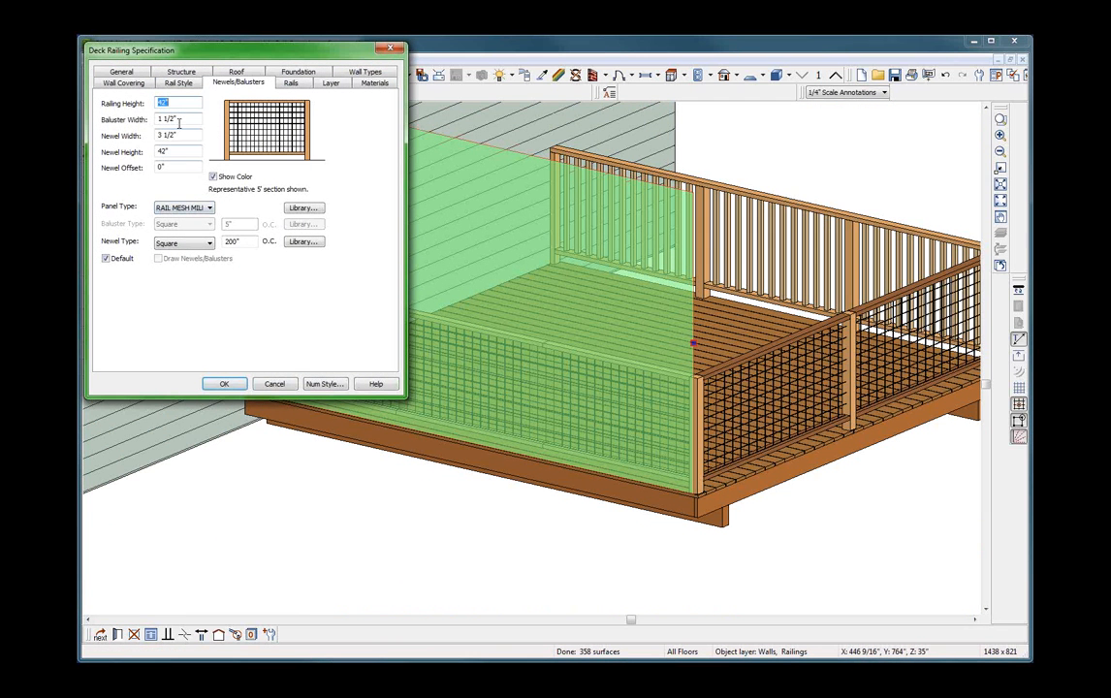
pyautogui.doubleClick(232, 242)
pyautogui.write('6')
pyautogui.press('Return')
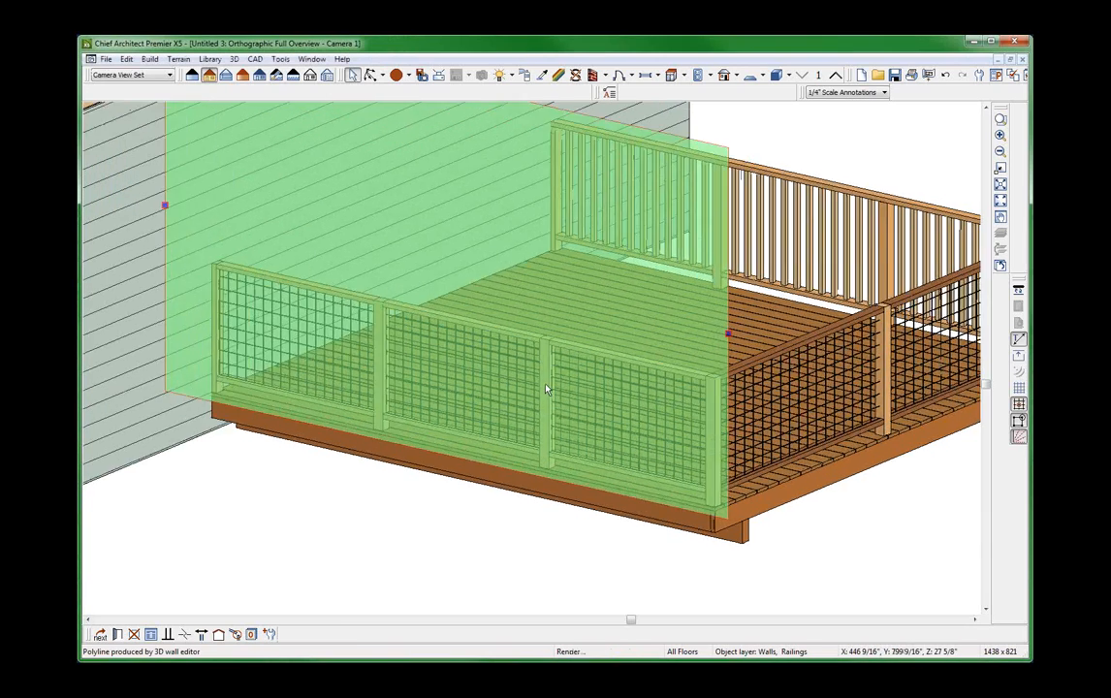
# Examine how the mesh panels and rails meet the newels of the front deck railing, up close and in overview.
pyautogui.scroll(6, 546, 384)
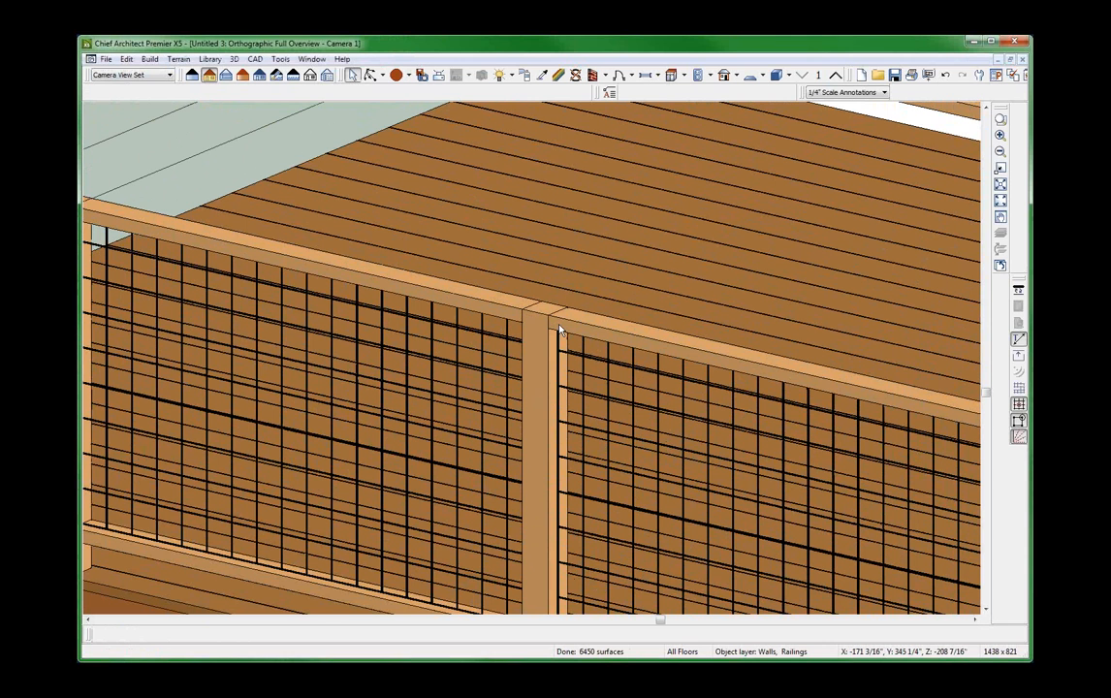
pyautogui.scroll(-4, 560, 330)
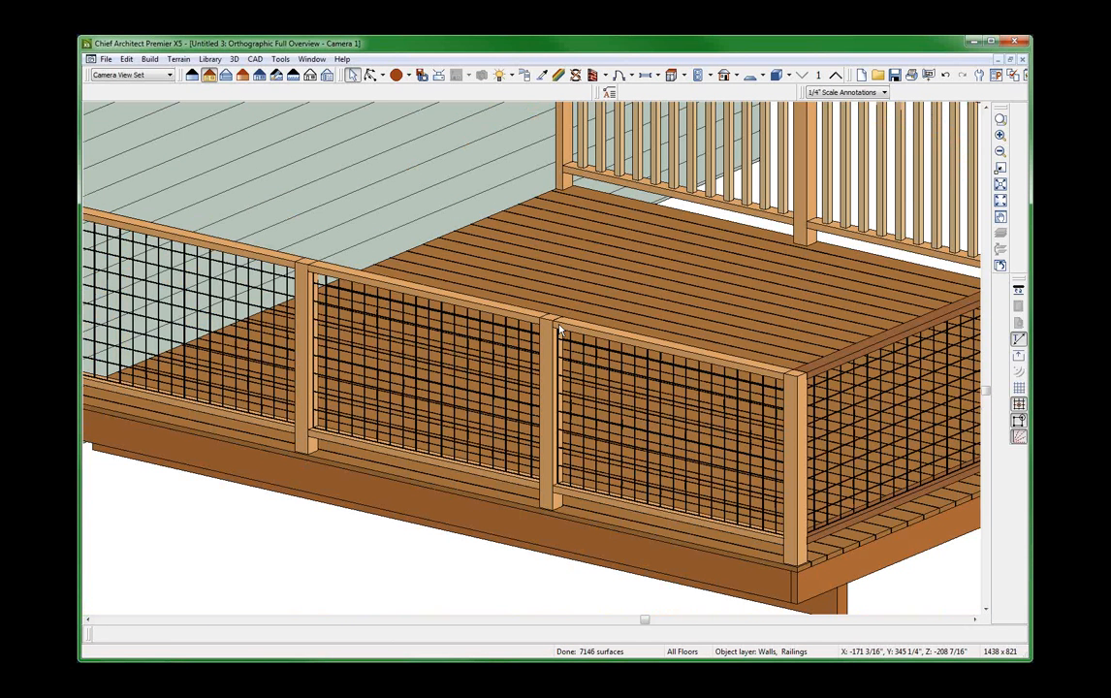
pyautogui.scroll(5, 559, 329)
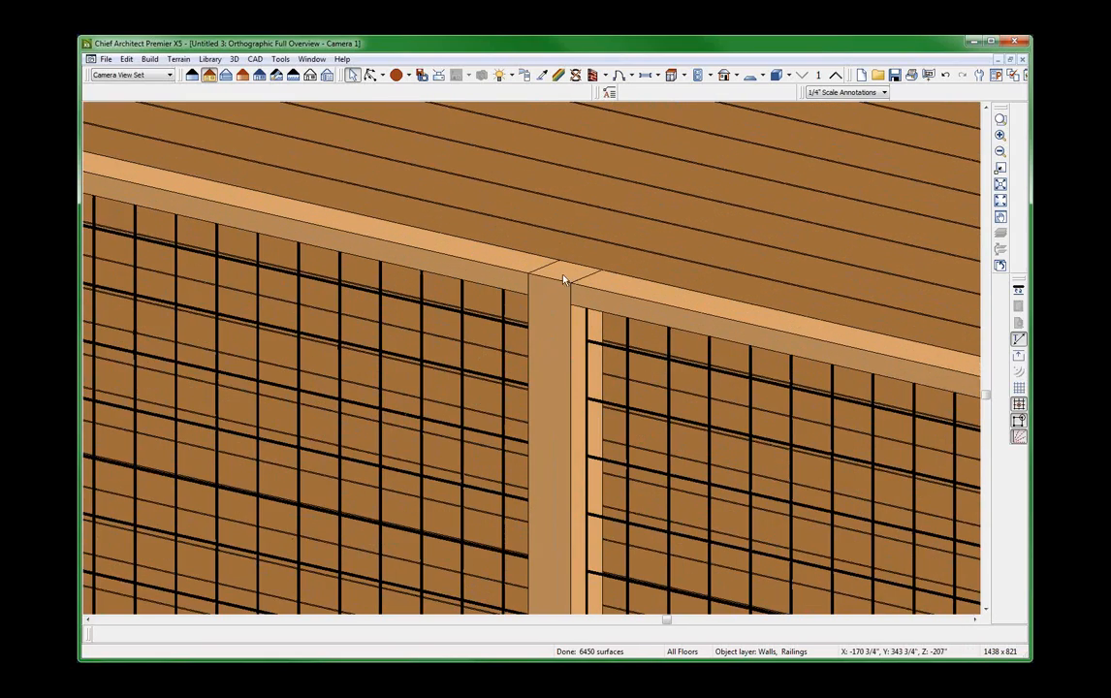
pyautogui.scroll(-4, 553, 289)
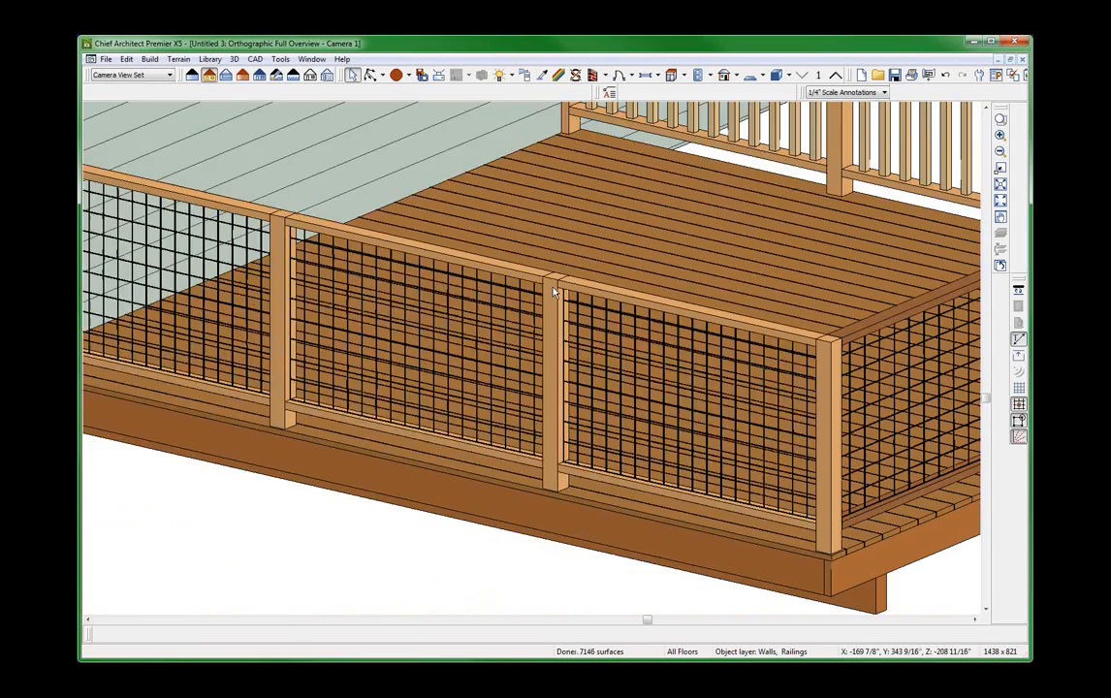
pyautogui.click(554, 289)
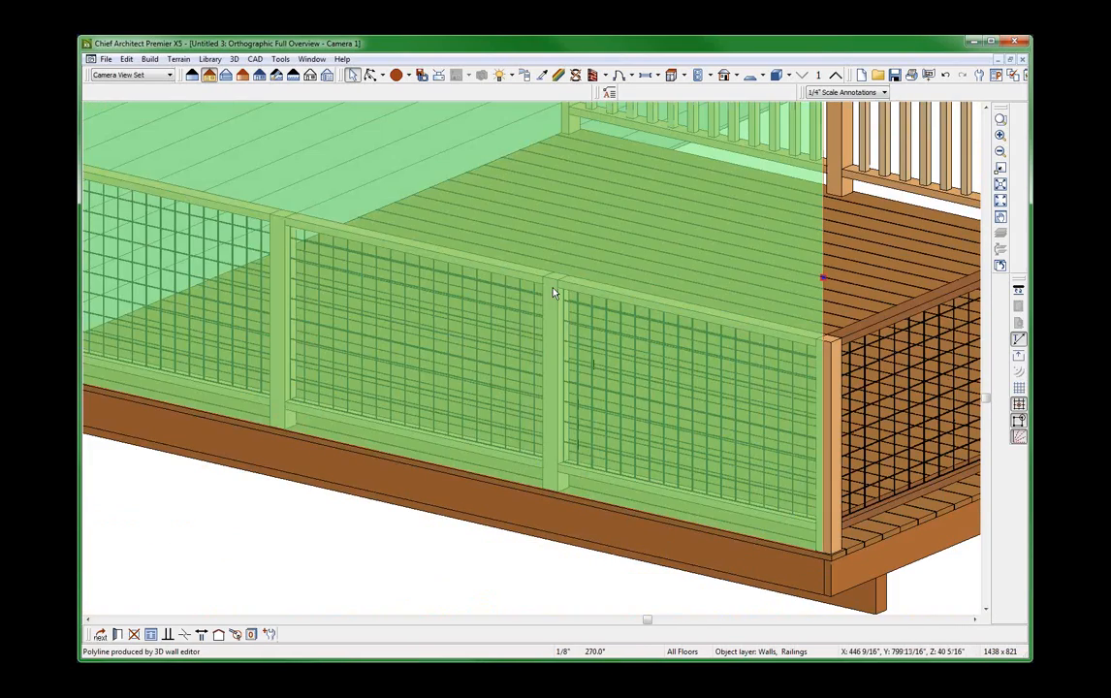
pyautogui.scroll(3, 554, 289)
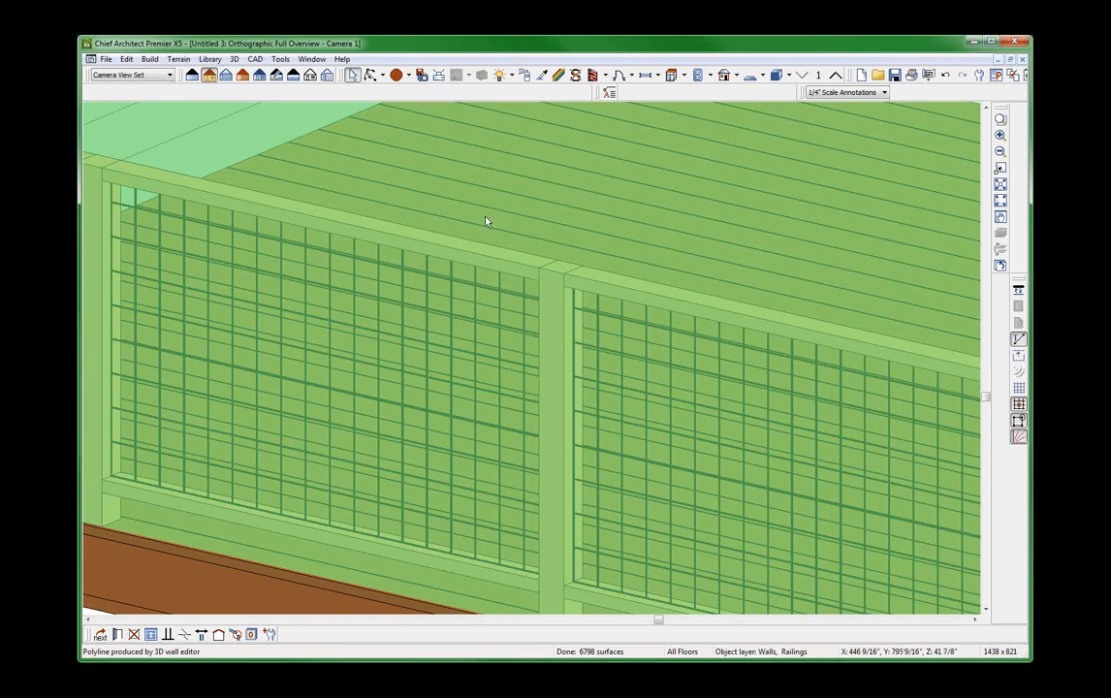
pyautogui.scroll(-3, 535, 189)
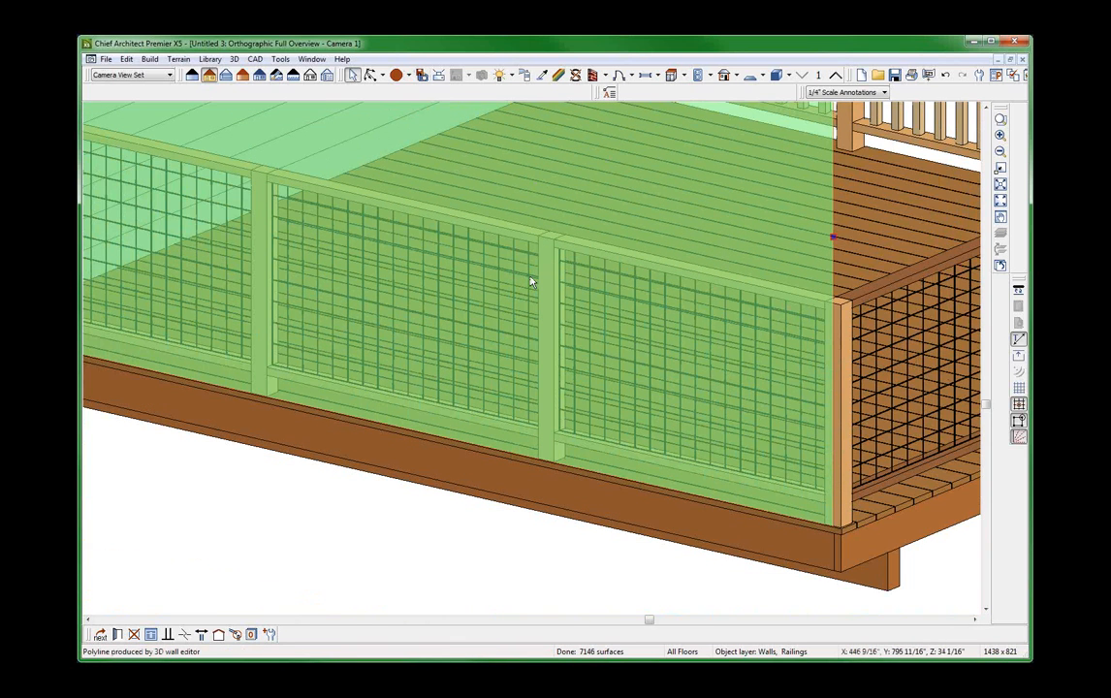
pyautogui.scroll(-2, 615, 374)
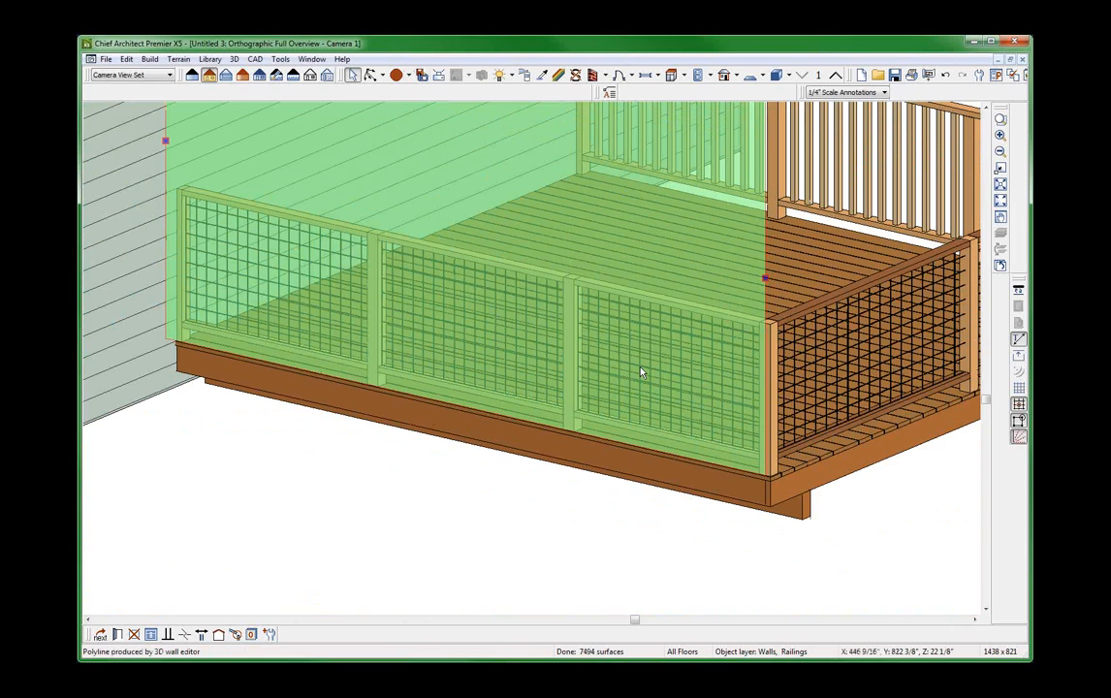
pyautogui.scroll(-3, 640, 371)
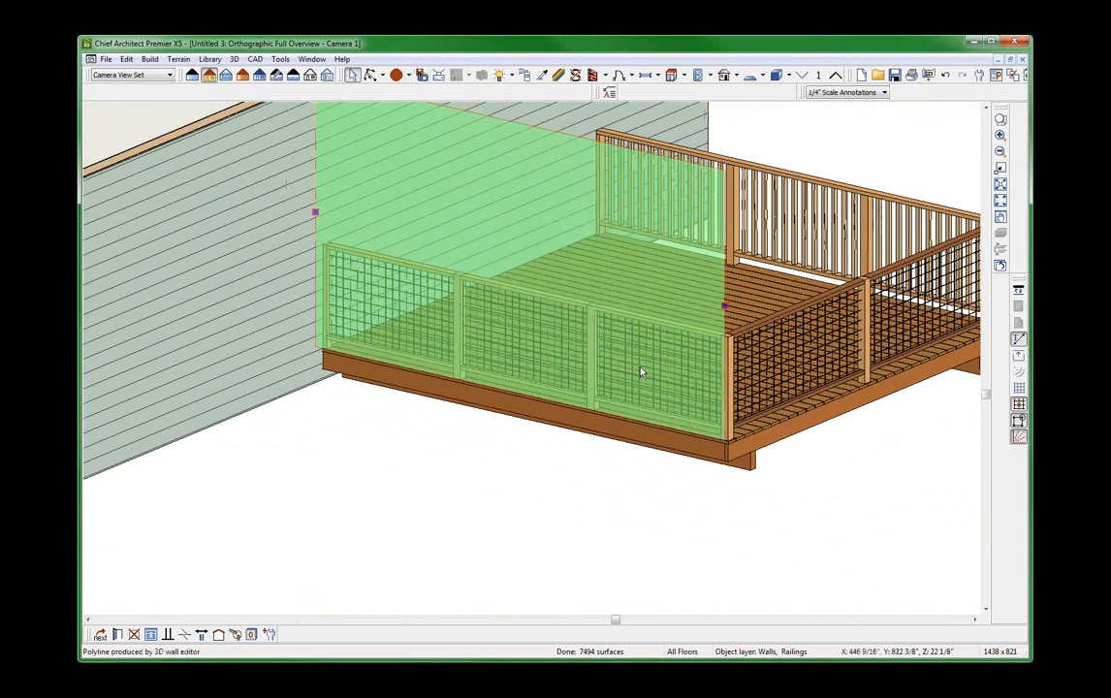
pyautogui.scroll(-1, 746, 341)
pyautogui.scroll(3, 747, 342)
# Compare the large deck's side railing with the smaller deck's railing and its overlapping mesh molding polyline.
pyautogui.click(692, 307)
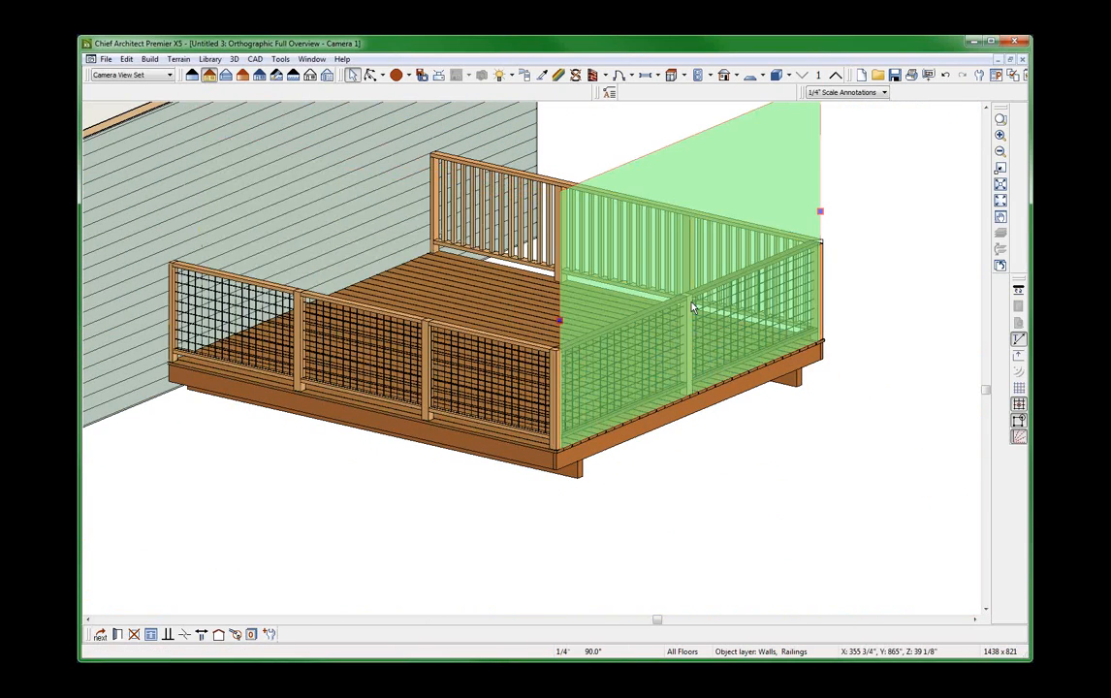
pyautogui.scroll(-3, 692, 307)
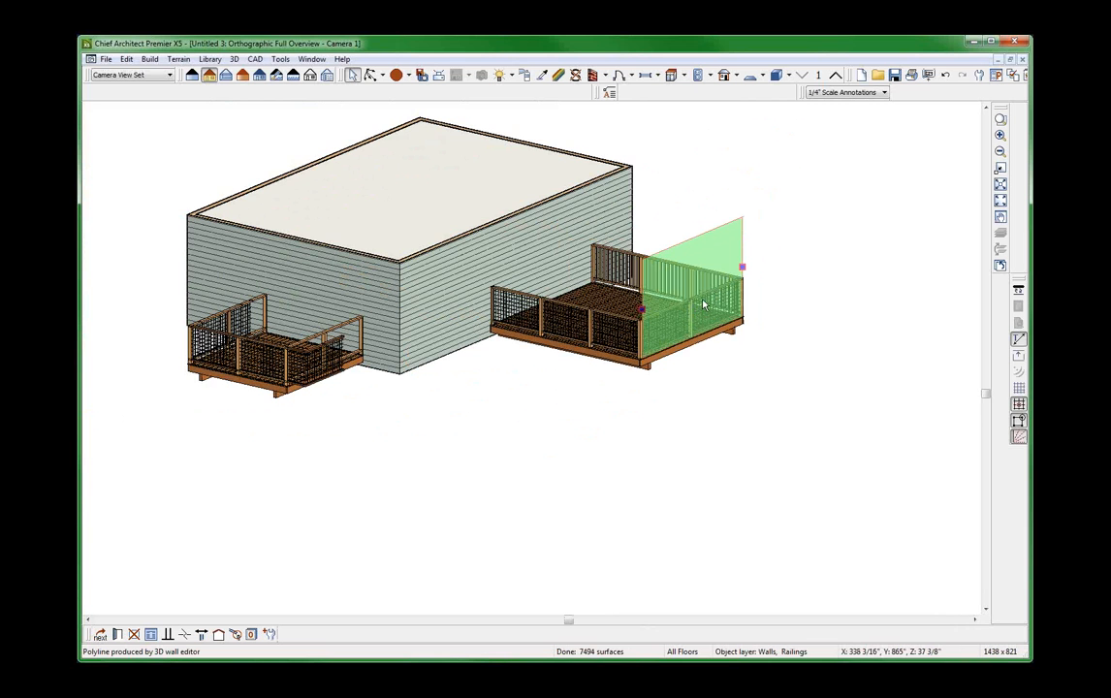
pyautogui.scroll(2, 375, 386)
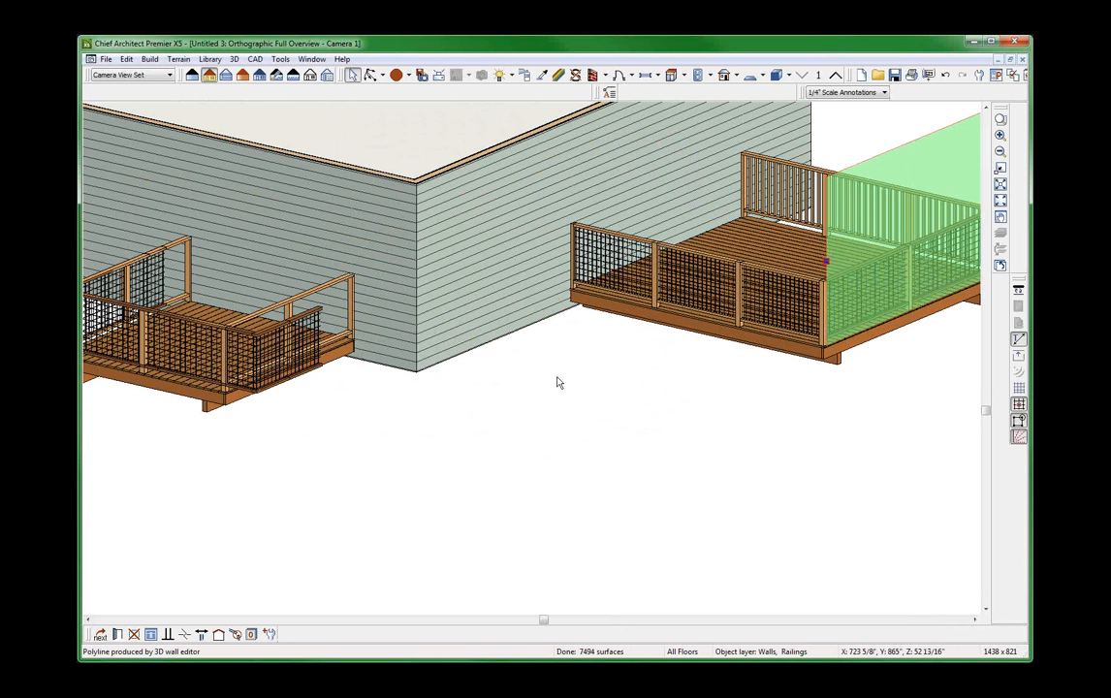
pyautogui.scroll(-3, 479, 415)
pyautogui.scroll(3, 404, 410)
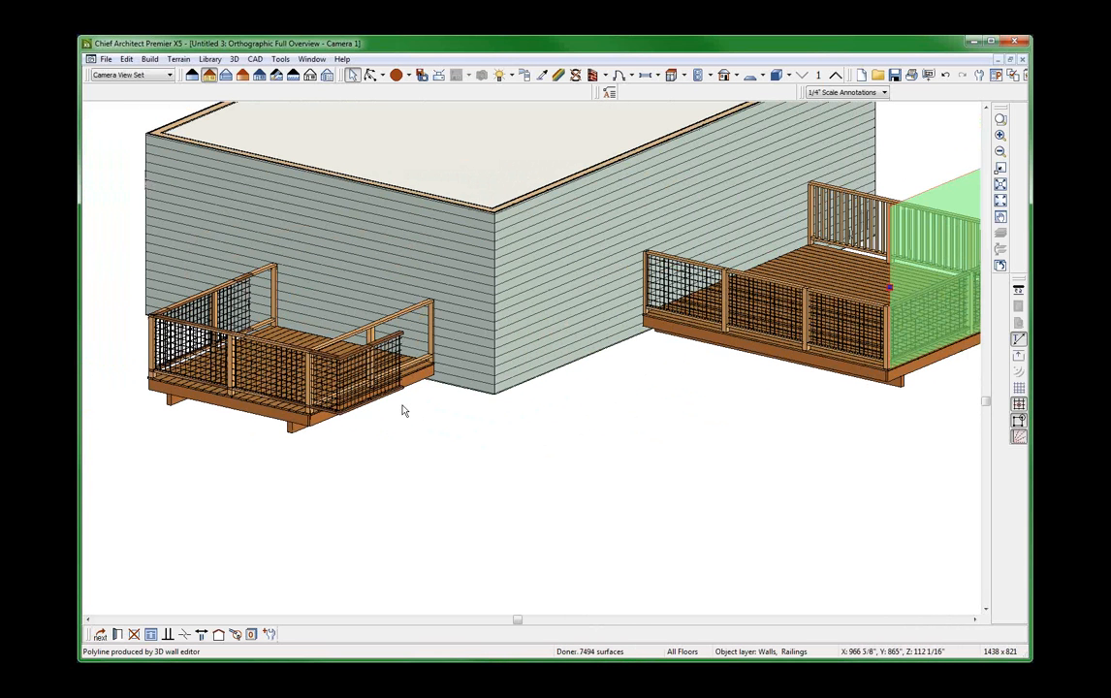
pyautogui.scroll(-3, 404, 411)
pyautogui.click(381, 330)
pyautogui.scroll(3, 381, 331)
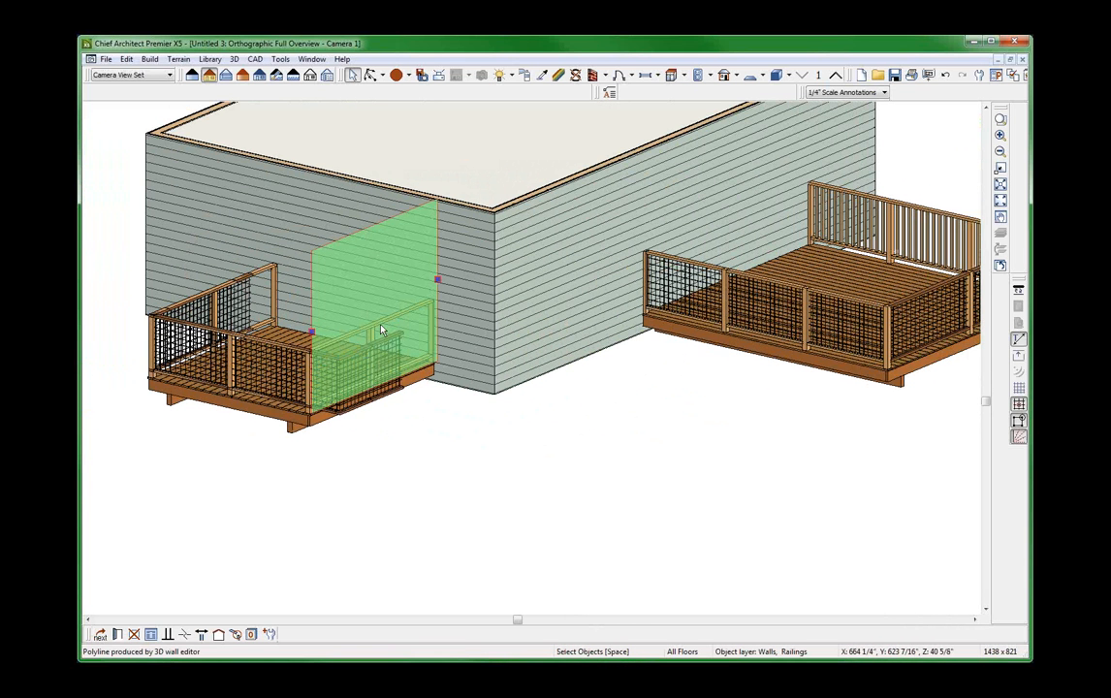
pyautogui.click(388, 345)
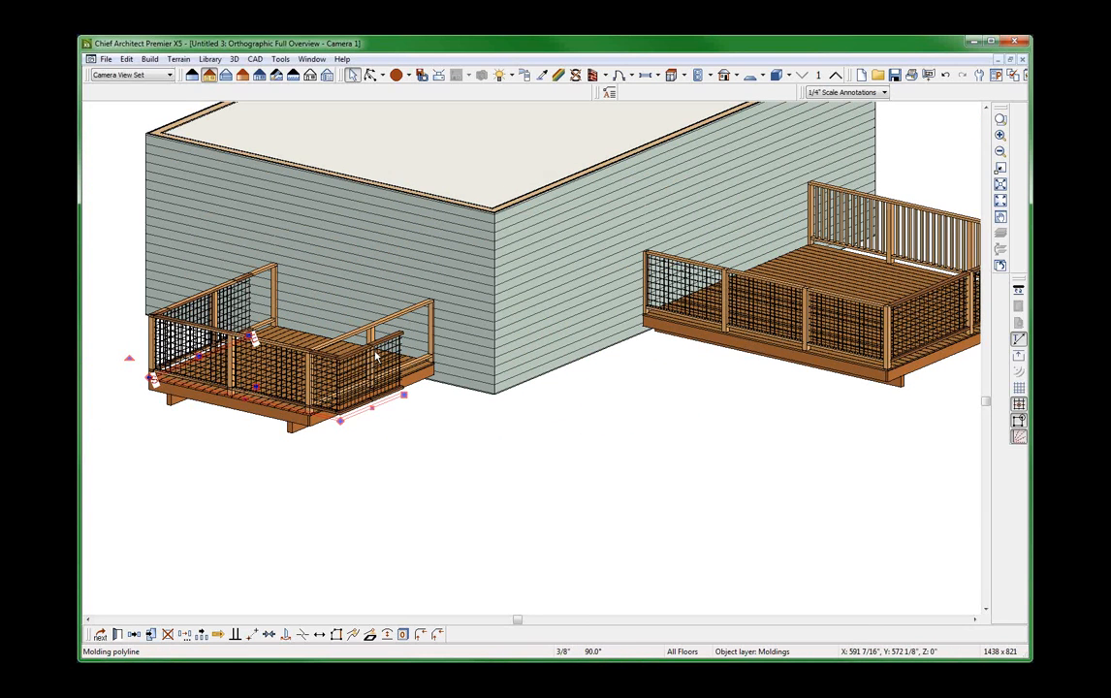
pyautogui.scroll(2, 322, 374)
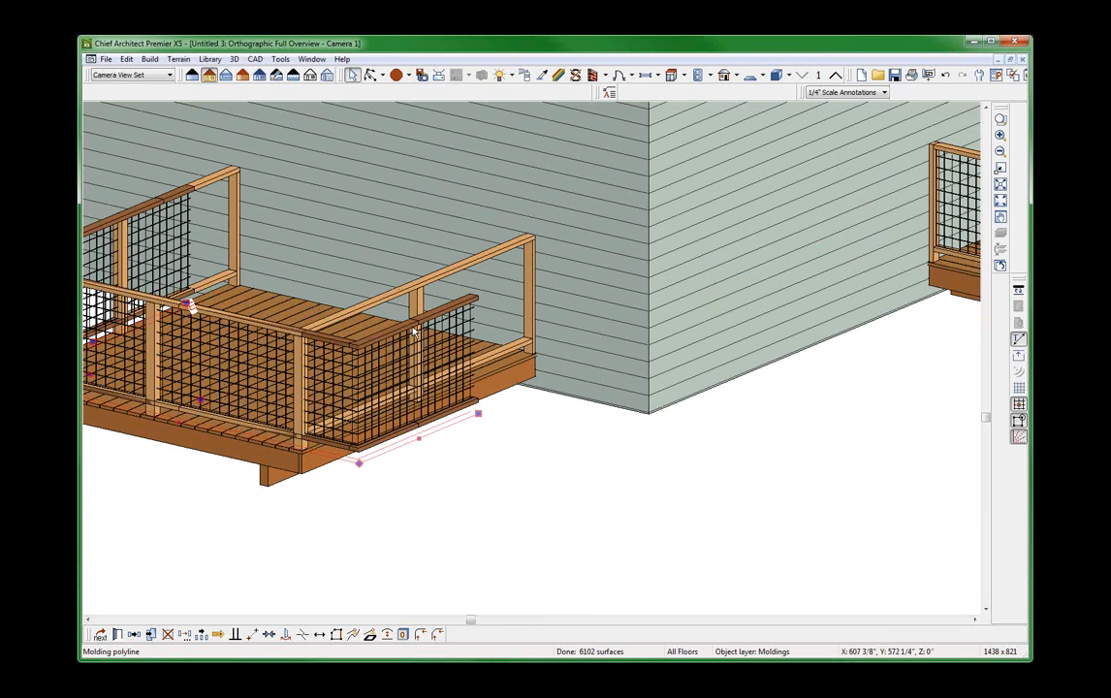
# Tile the open views and close the Untitled 5 orthographic overview.
pyautogui.hotkey('shift', 'F4')
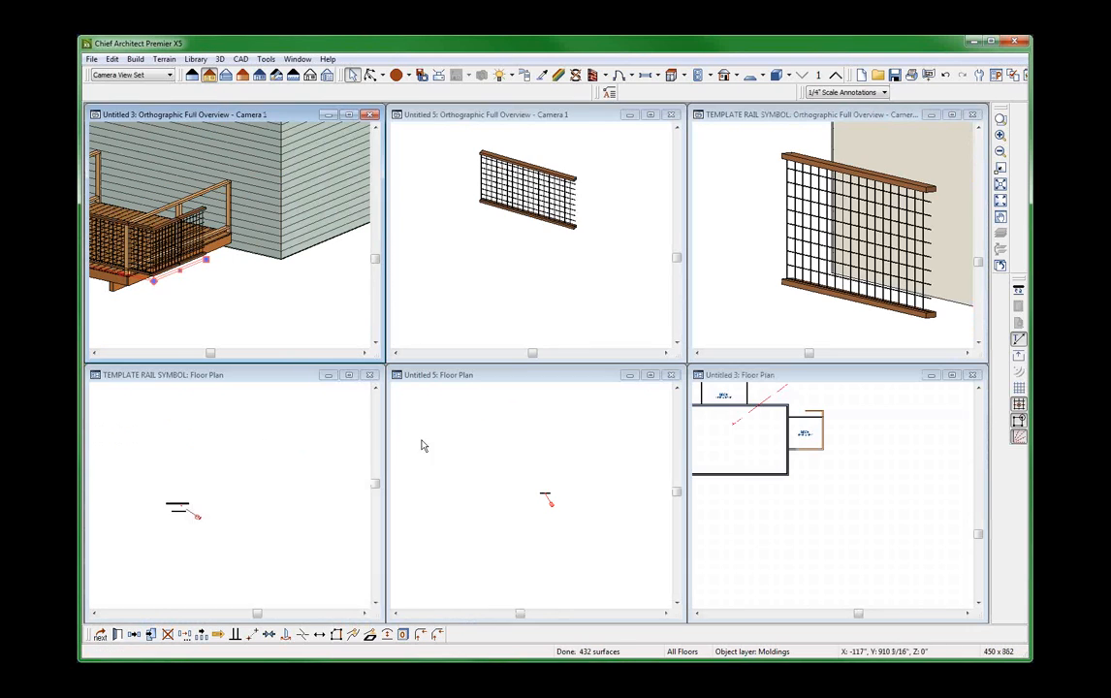
pyautogui.click(236, 498)
pyautogui.click(544, 291)
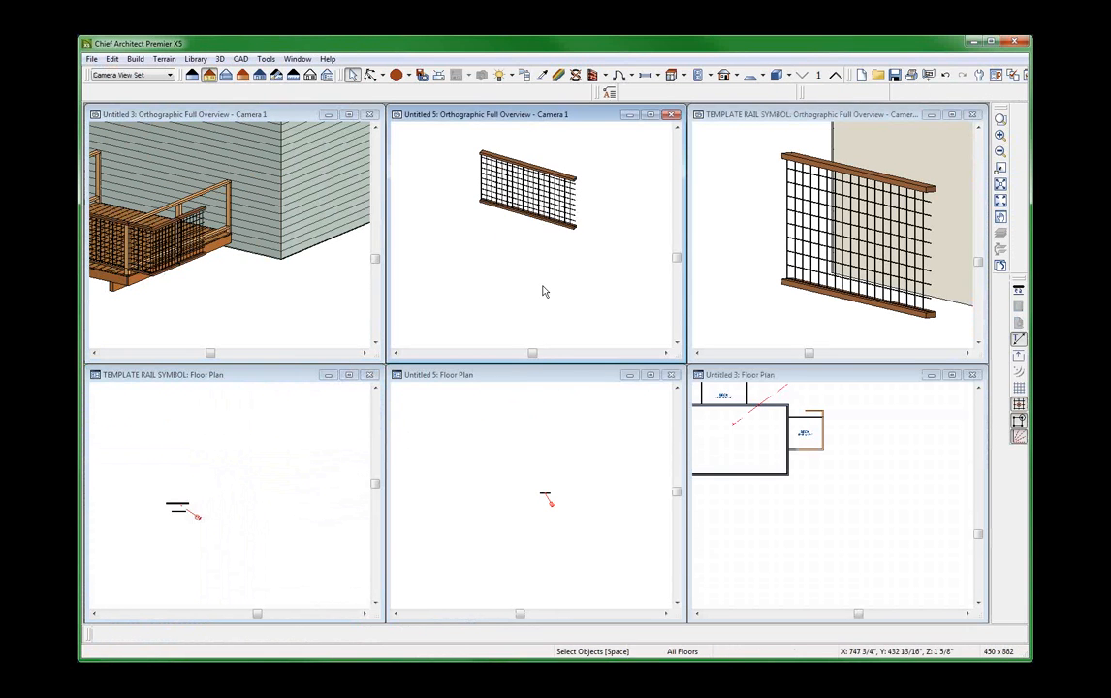
pyautogui.scroll(-3, 521, 226)
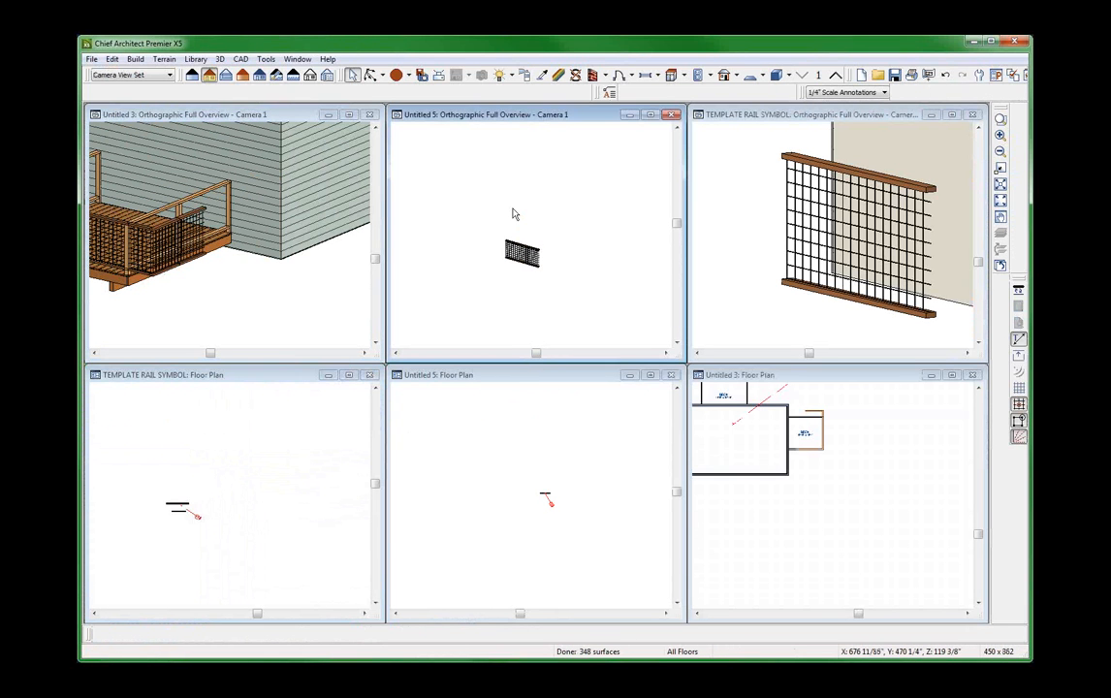
pyautogui.hotkey('ctrl', 'w')
# Draw an open, three-sided polyline about 13'-5" wide in the empty area of the Untitled 3 floor plan, outside the house.
pyautogui.click(802, 232)
pyautogui.click(785, 475)
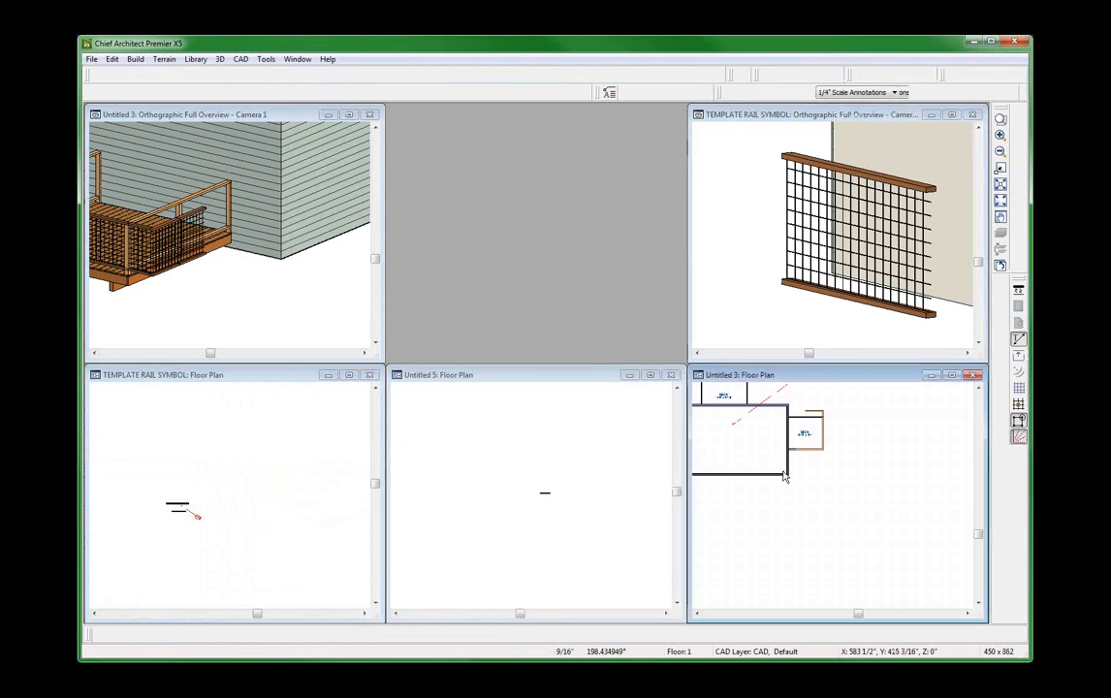
pyautogui.scroll(-2, 739, 484)
pyautogui.scroll(1, 744, 493)
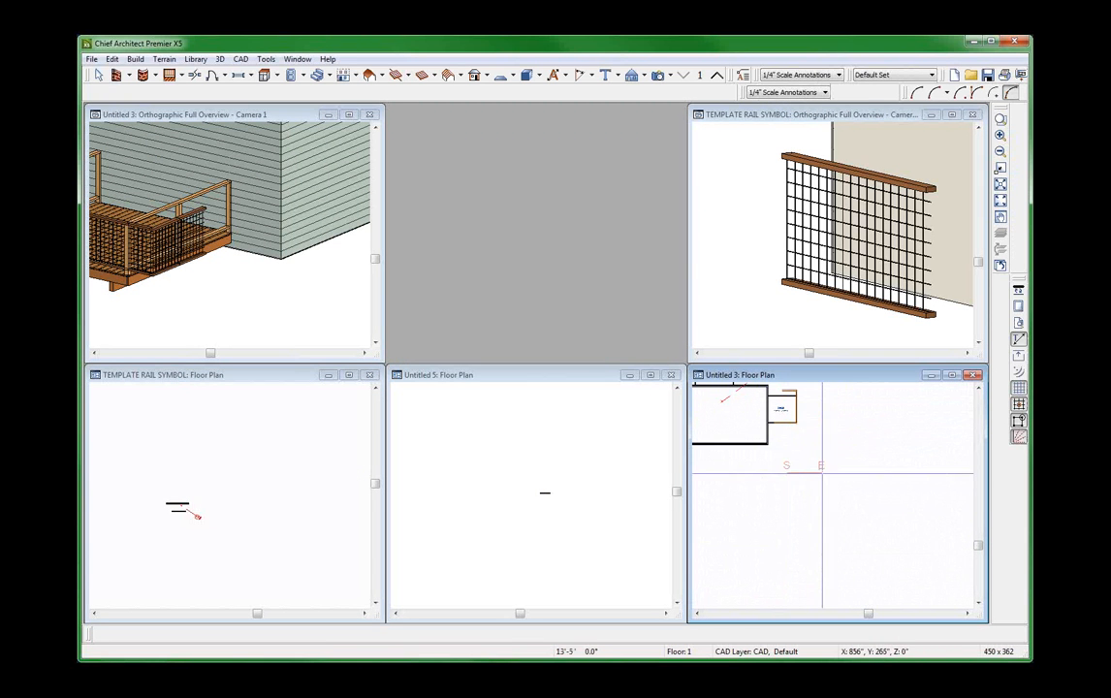
pyautogui.moveTo(822, 473)
pyautogui.mouseDown()
pyautogui.moveTo(821, 427)
pyautogui.moveTo(825, 437)
pyautogui.moveTo(790, 439)
pyautogui.moveTo(797, 460)
pyautogui.moveTo(788, 436)
pyautogui.mouseUp()
pyautogui.scroll(3, 806, 448)
pyautogui.press('space')
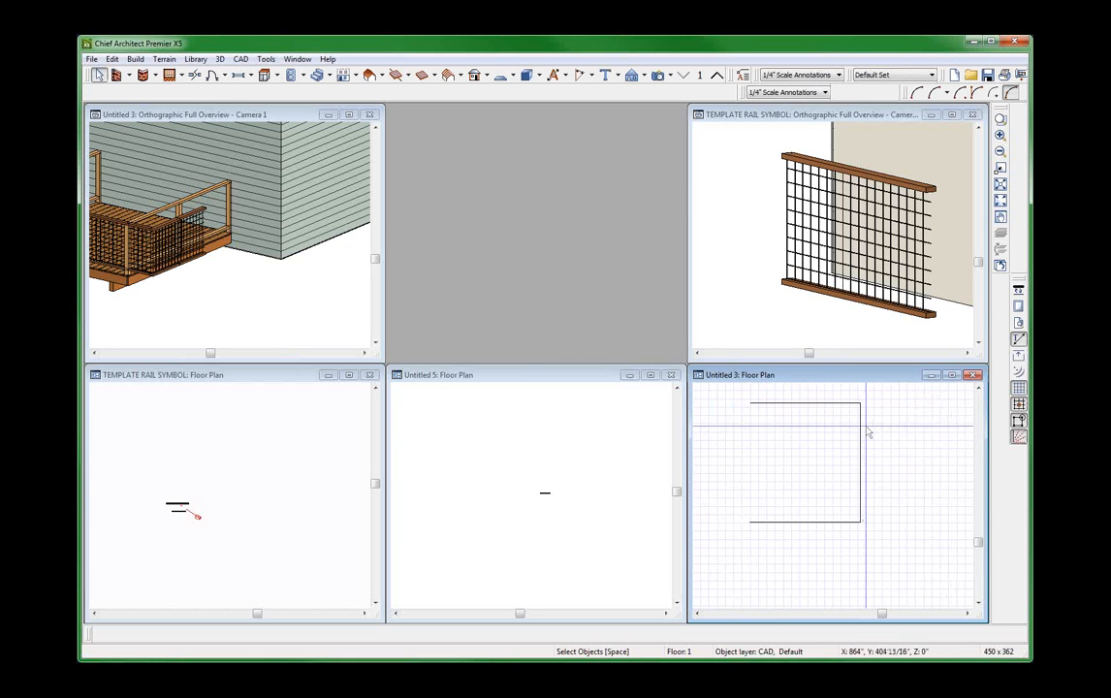
# Convert the open three-sided polyline in the Untitled 3 floor plan to a Molding Polyline.
pyautogui.rightClick(868, 431)
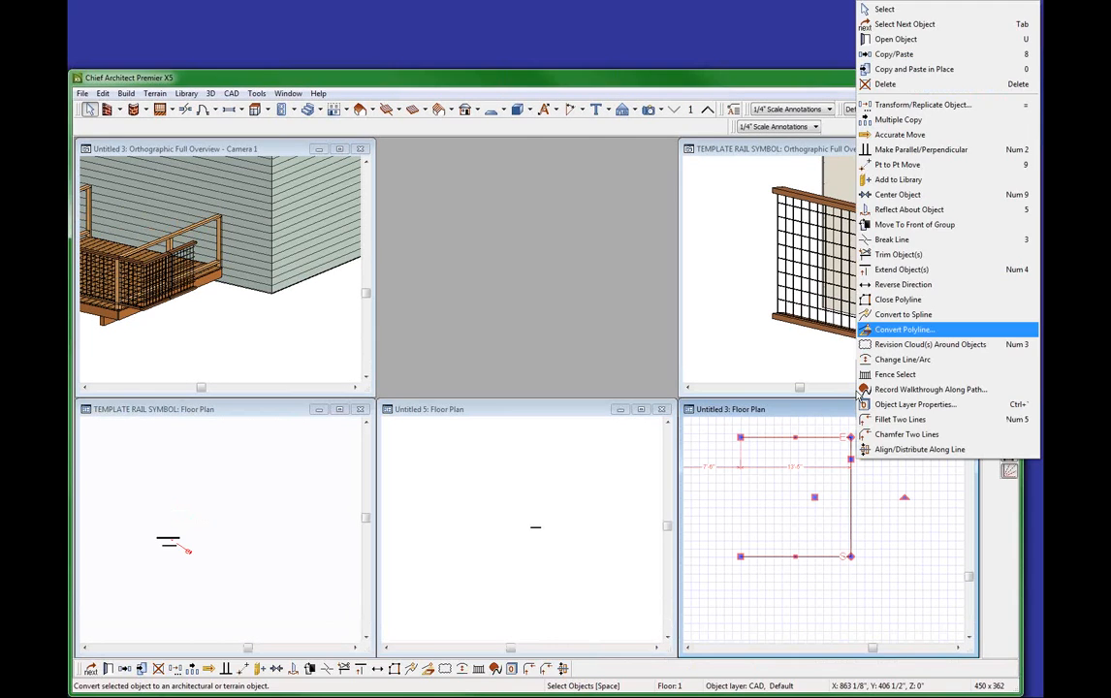
pyautogui.click(902, 330)
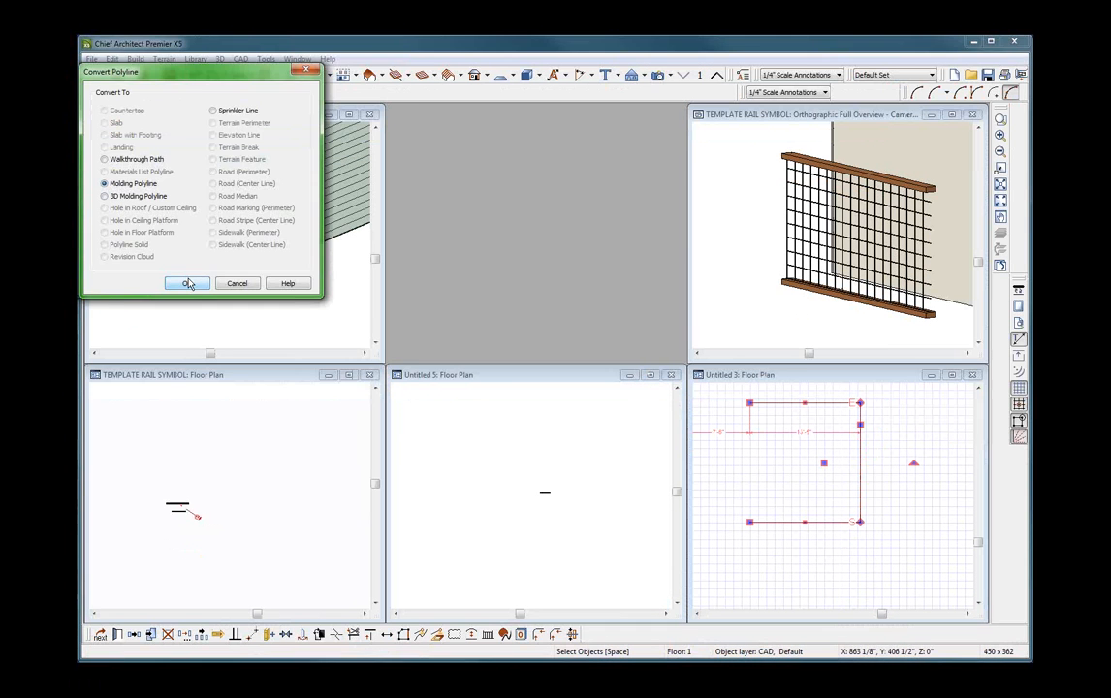
pyautogui.click(177, 318)
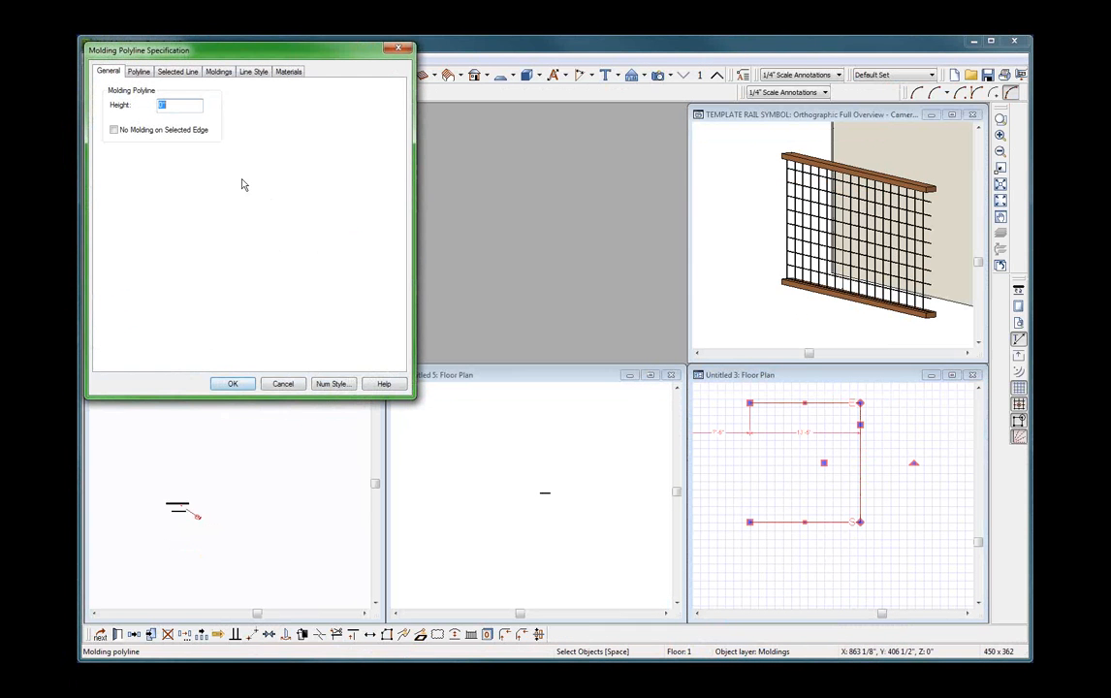
pyautogui.click(219, 71)
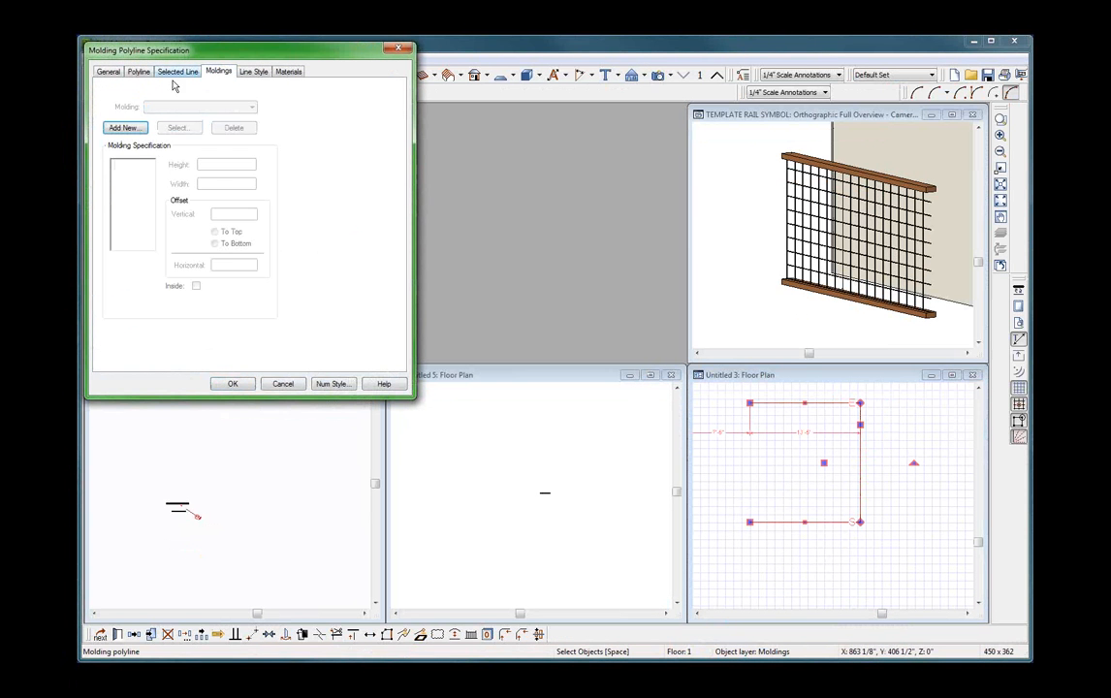
pyautogui.click(124, 128)
pyautogui.click(116, 203)
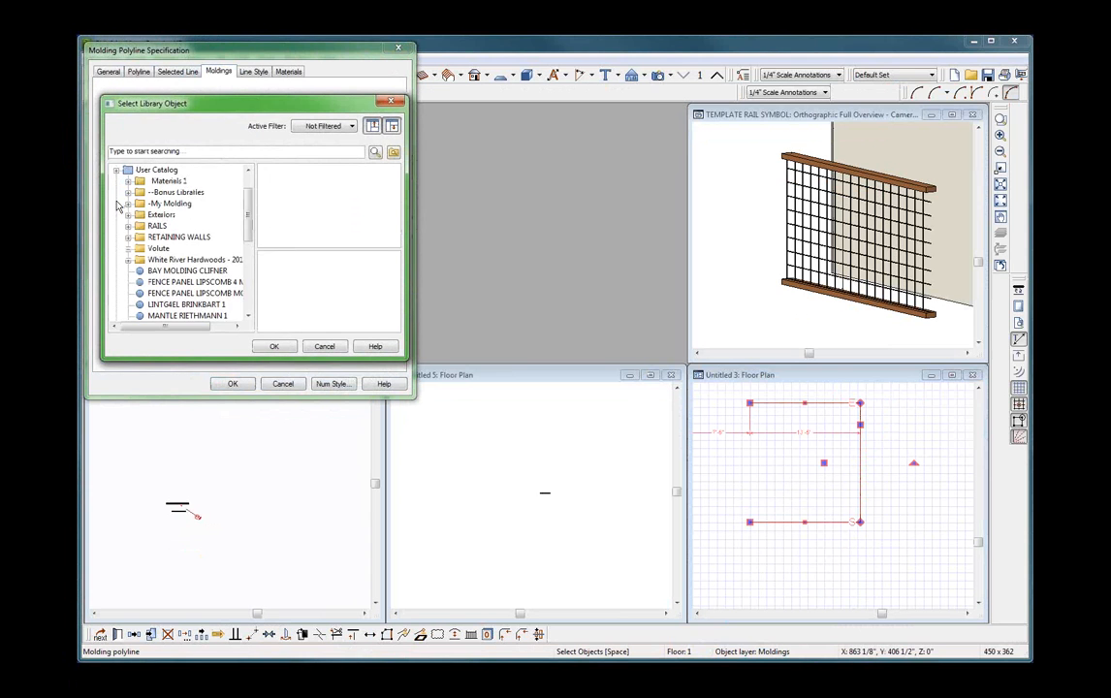
pyautogui.scroll(-5, 196, 265)
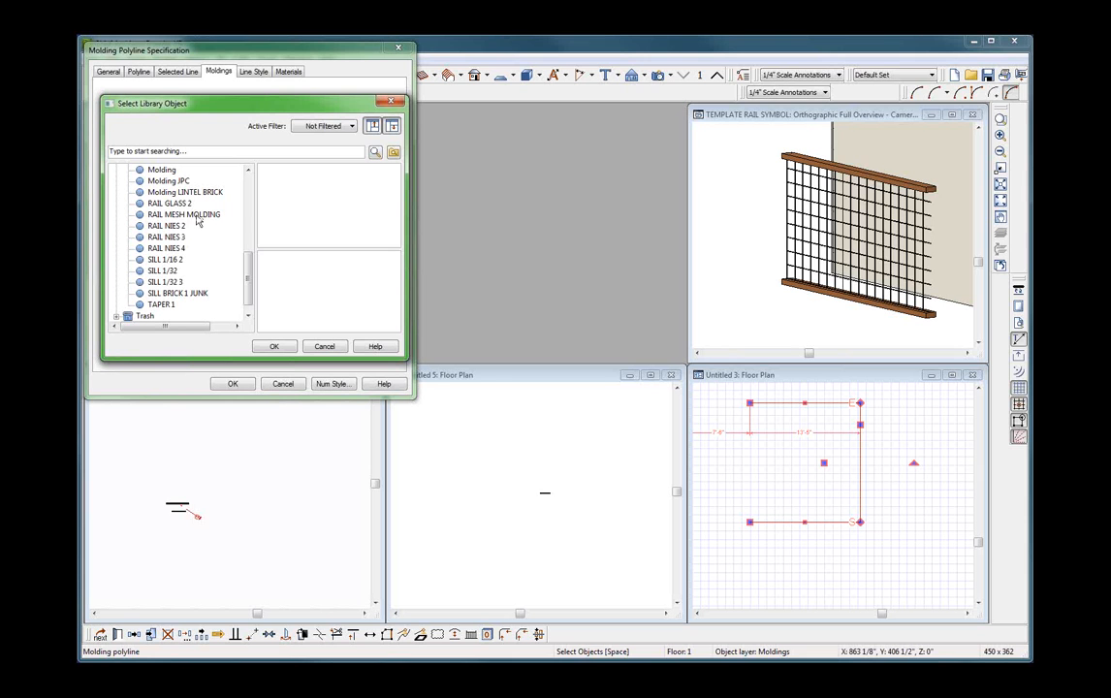
pyautogui.click(275, 348)
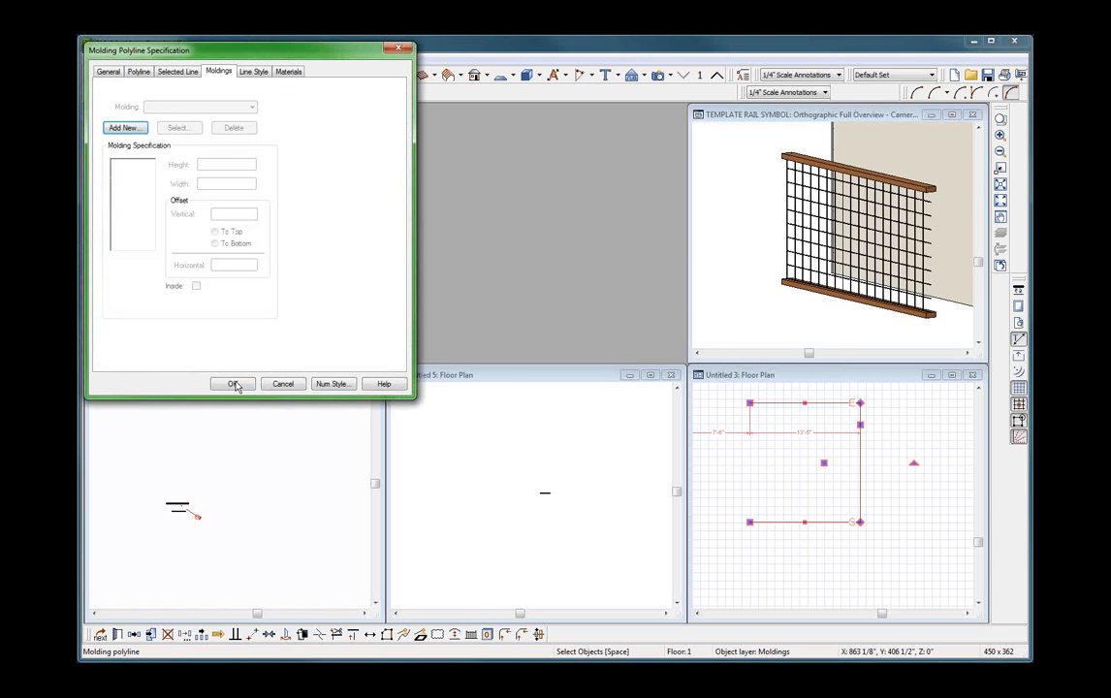
pyautogui.click(107, 71)
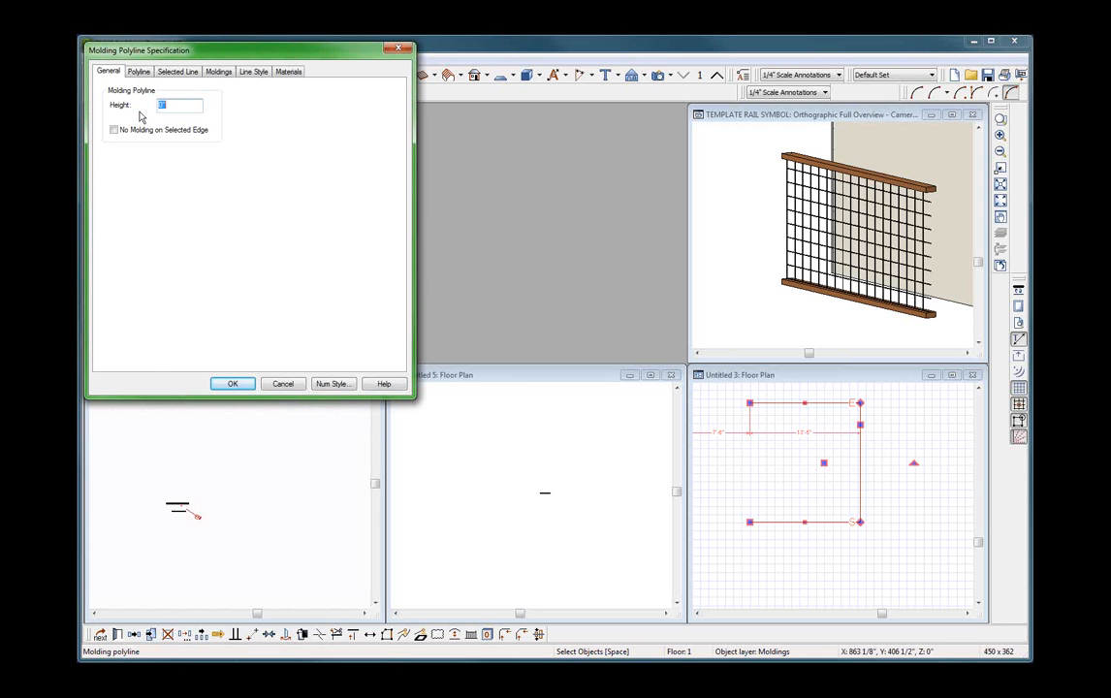
pyautogui.click(215, 72)
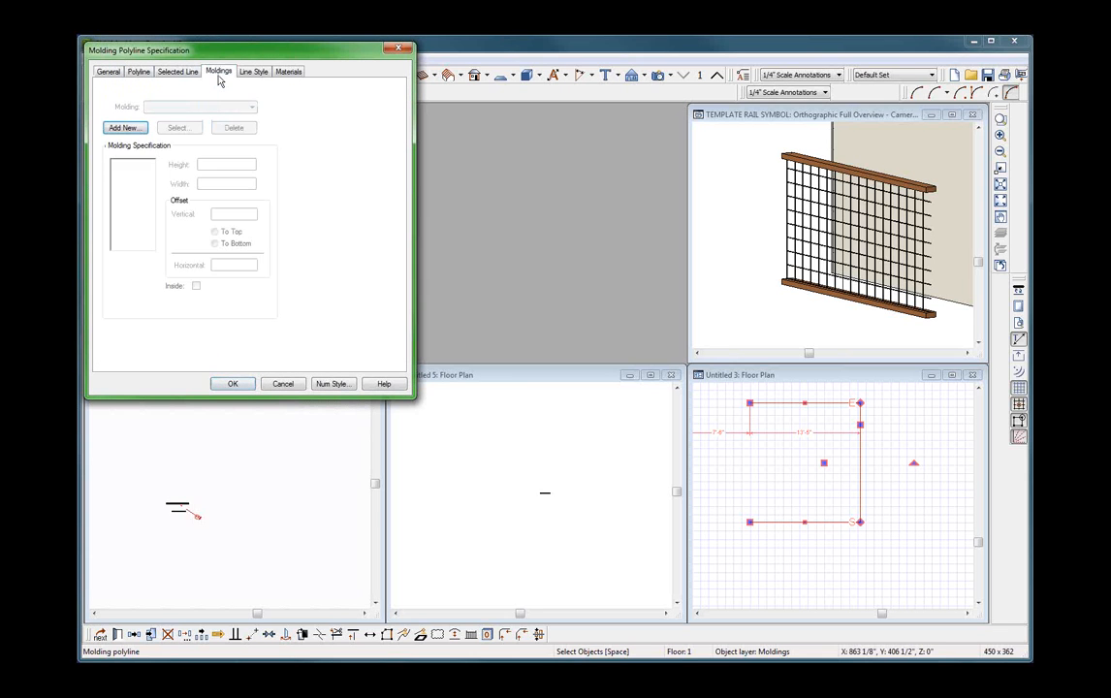
pyautogui.click(169, 75)
pyautogui.click(140, 73)
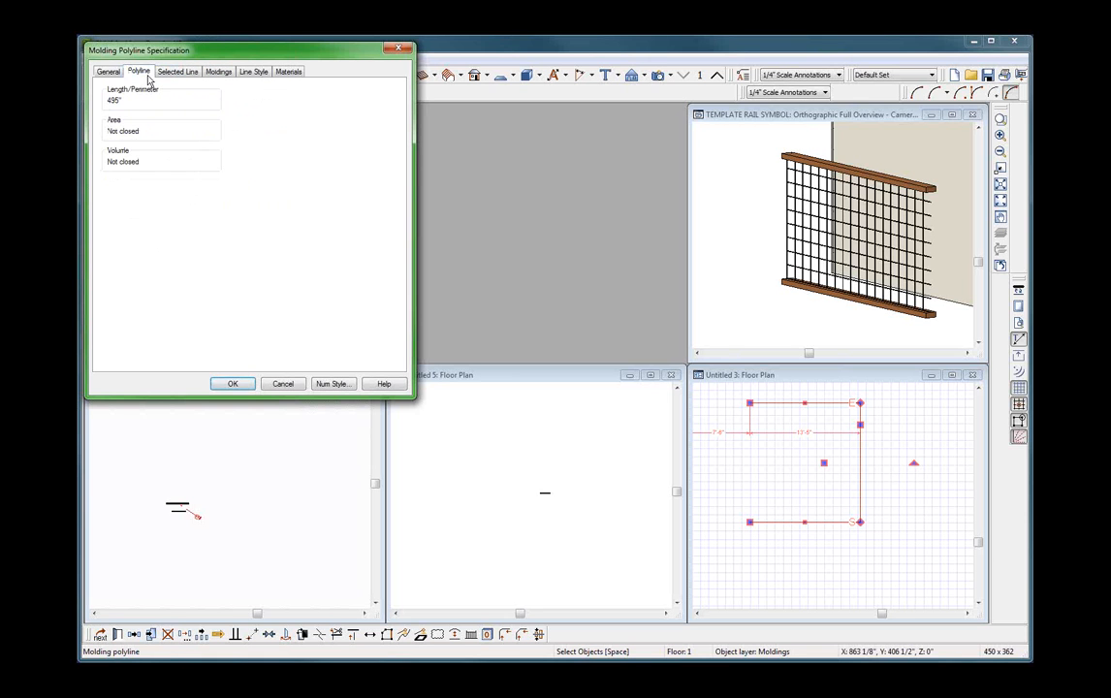
# Add RAIL MESH MOLDING from the User Catalog to the molding polyline, set its vertical offset to 4", and accept the specification.
pyautogui.click(221, 71)
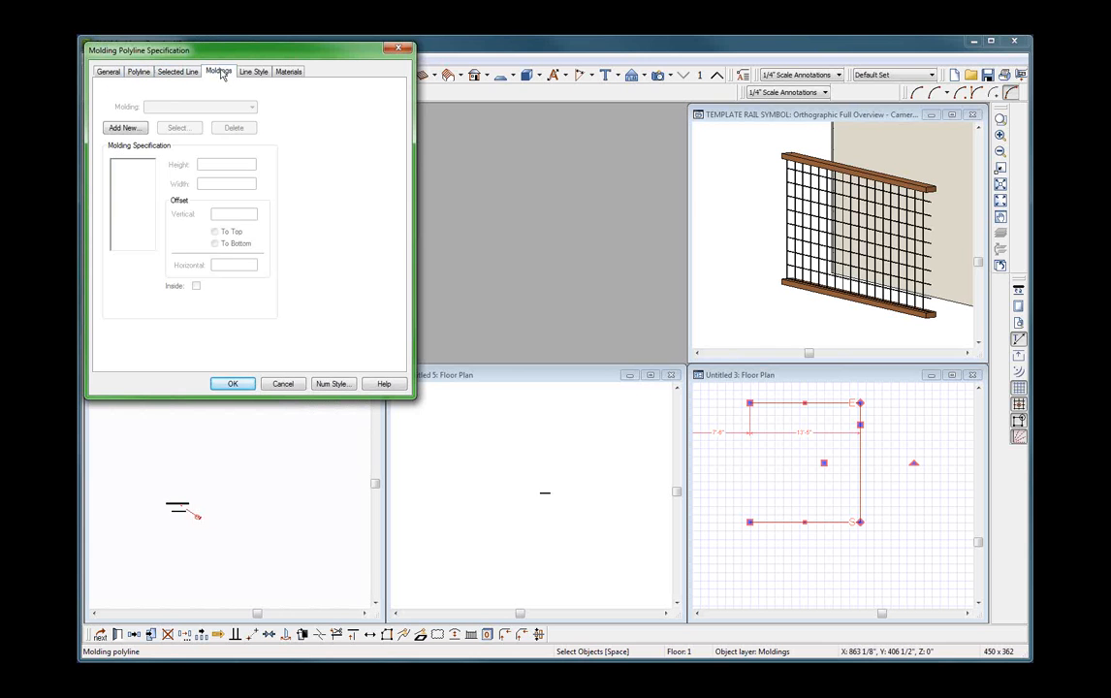
pyautogui.click(135, 135)
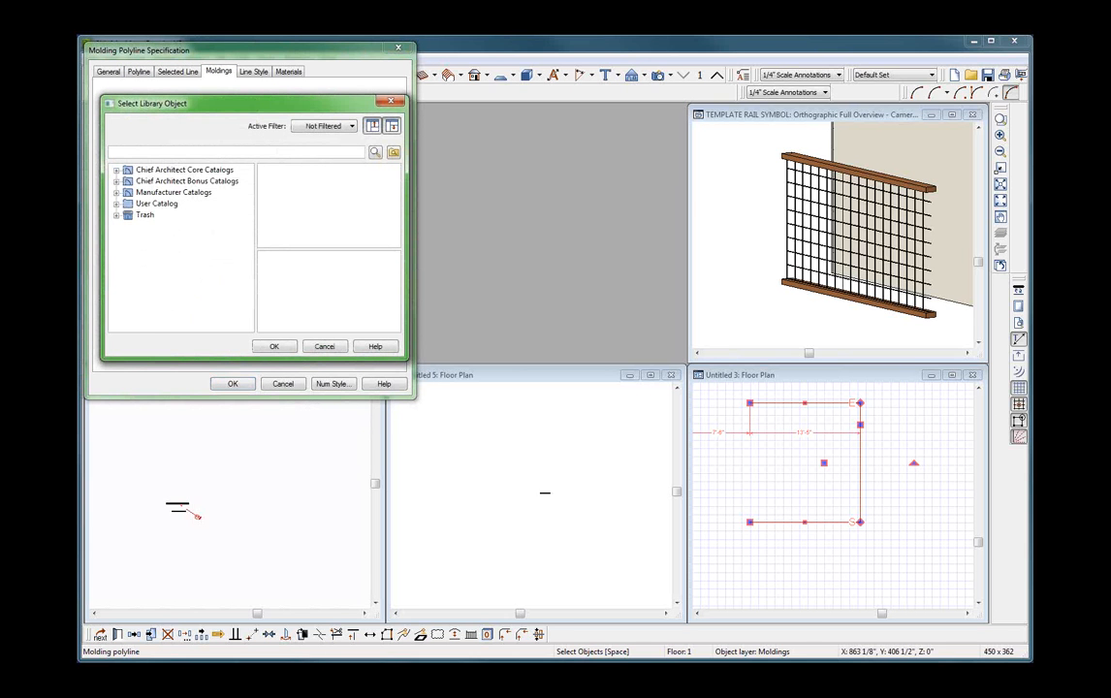
pyautogui.click(116, 204)
pyautogui.scroll(-4, 142, 292)
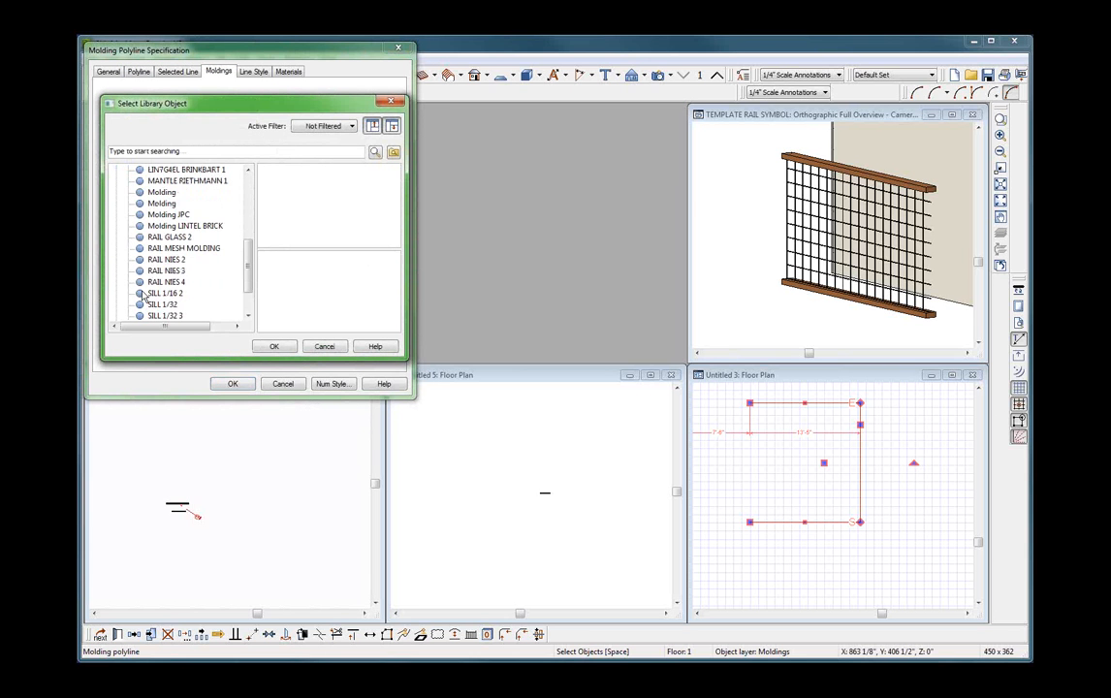
pyautogui.scroll(-2, 157, 246)
pyautogui.scroll(2, 170, 264)
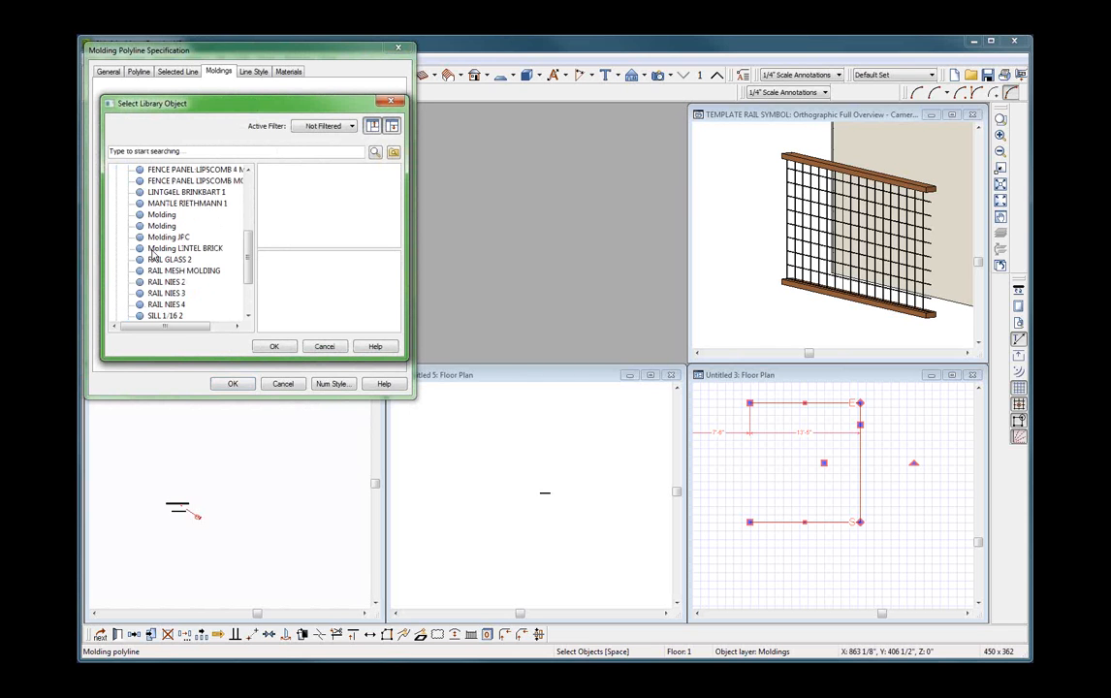
pyautogui.click(180, 271)
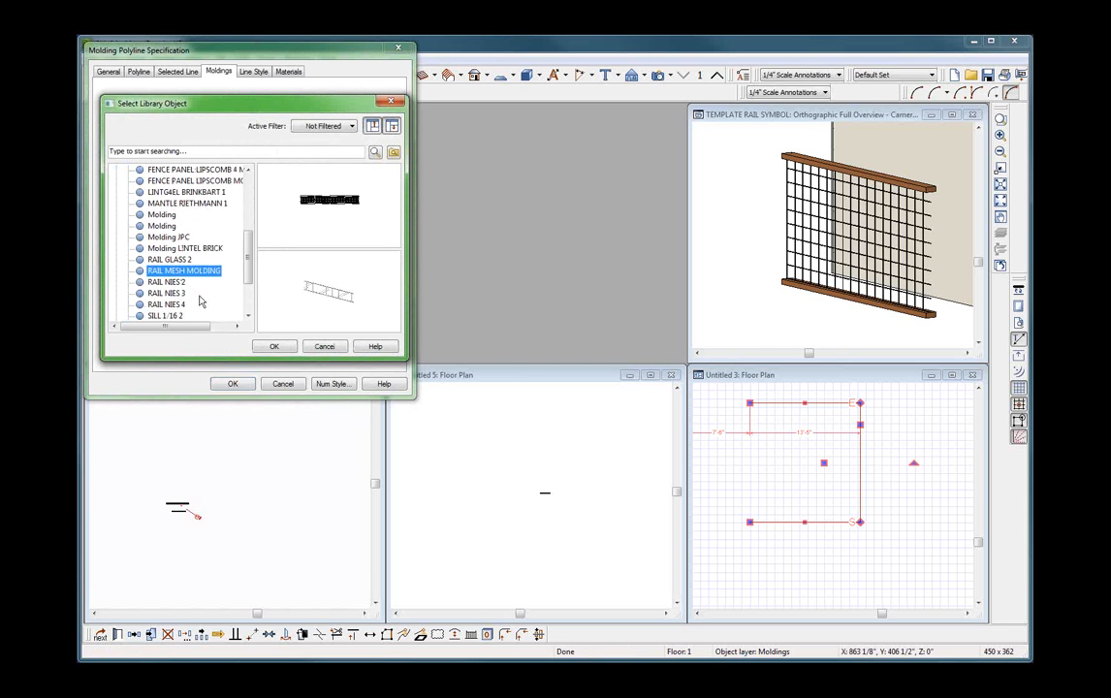
pyautogui.click(272, 349)
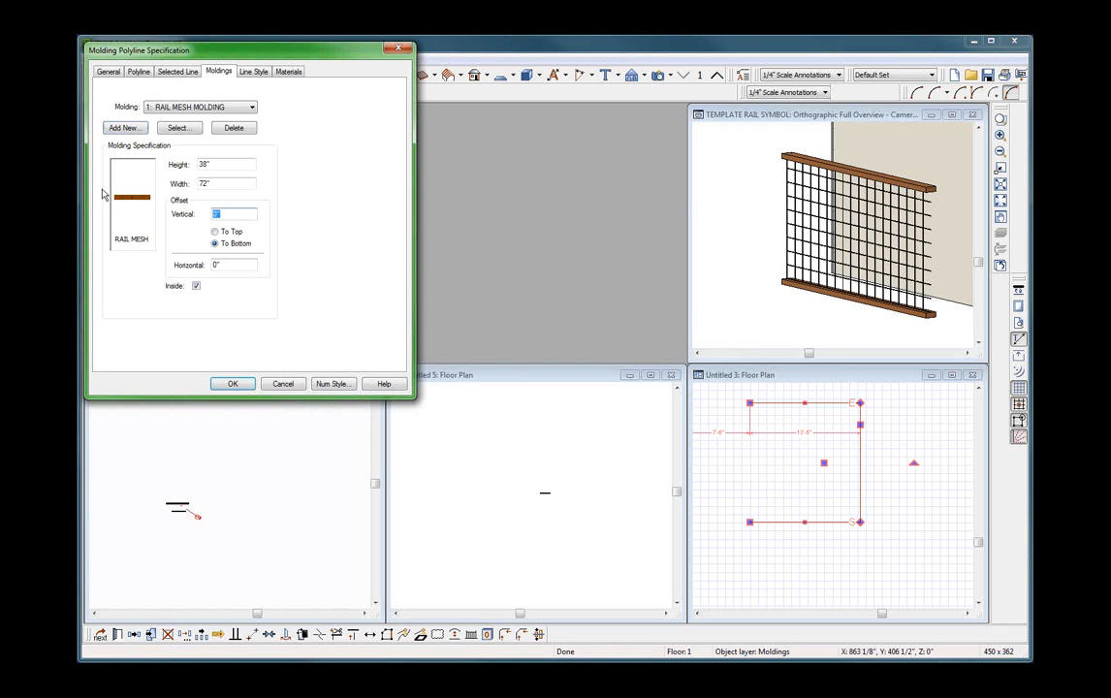
pyautogui.write('4')
pyautogui.doubleClick(225, 217)
pyautogui.click(232, 383)
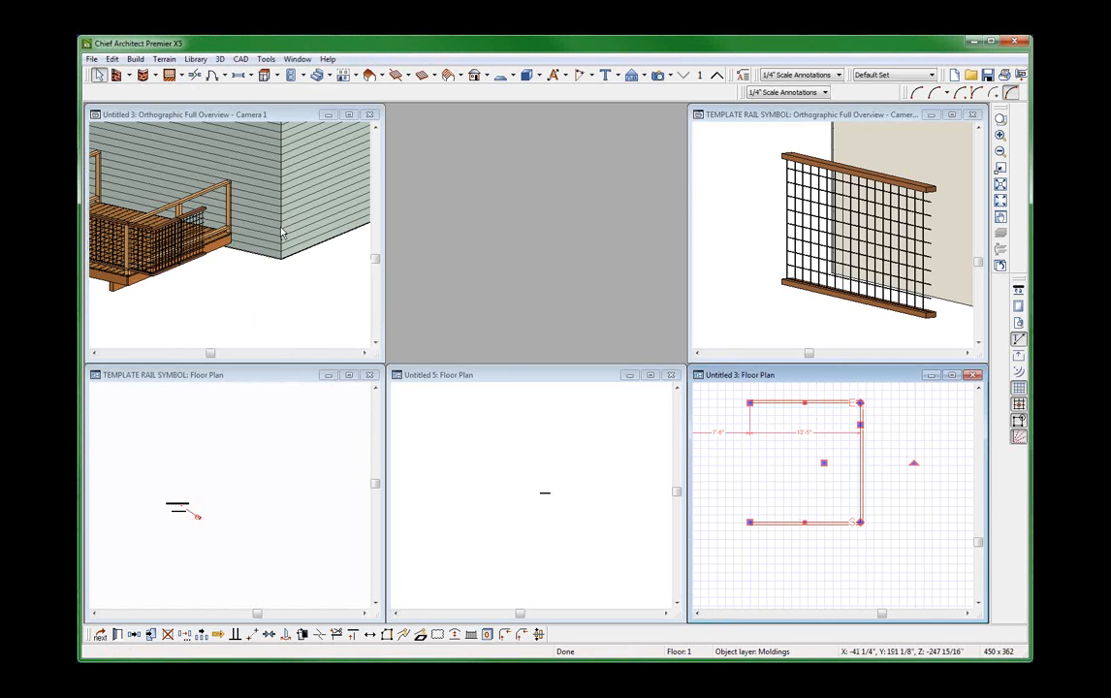
# Examine the new mesh molding railing beside the house in the Untitled 3 orthographic overview.
pyautogui.click(302, 282)
pyautogui.scroll(-3, 357, 290)
pyautogui.scroll(2, 160, 283)
pyautogui.click(171, 290)
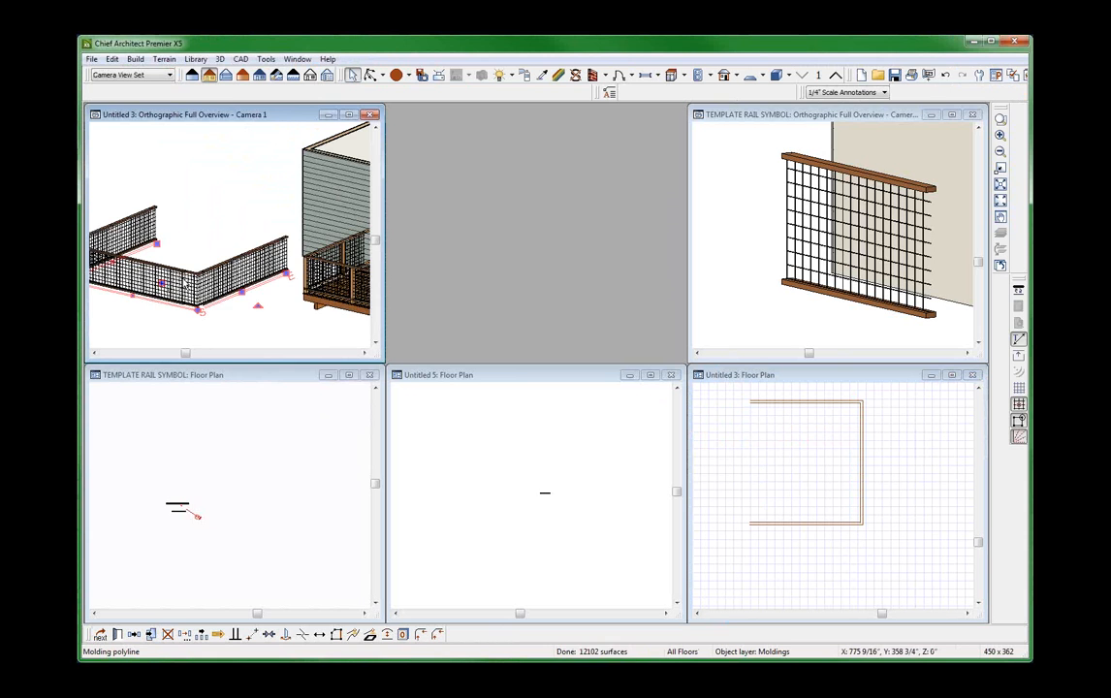
pyautogui.scroll(-1, 171, 290)
pyautogui.scroll(-4, 171, 289)
pyautogui.scroll(4, 321, 315)
# Delete the mesh molding polyline that overlaps the deck railing in the Untitled 3 overview.
pyautogui.click(318, 270)
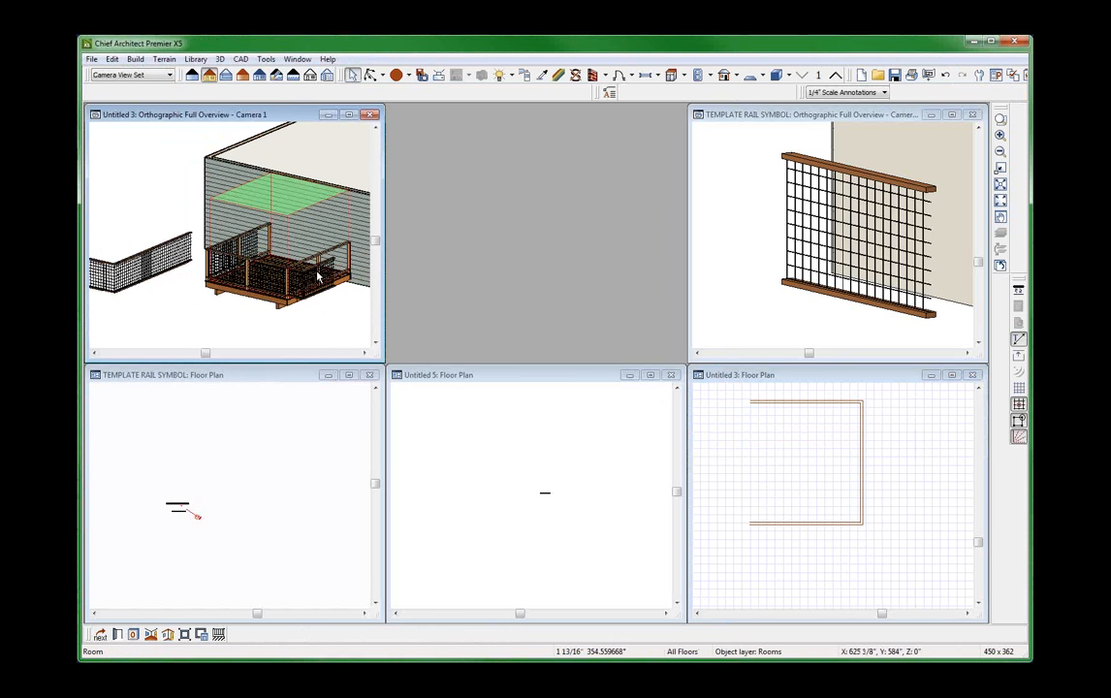
pyautogui.click(323, 270)
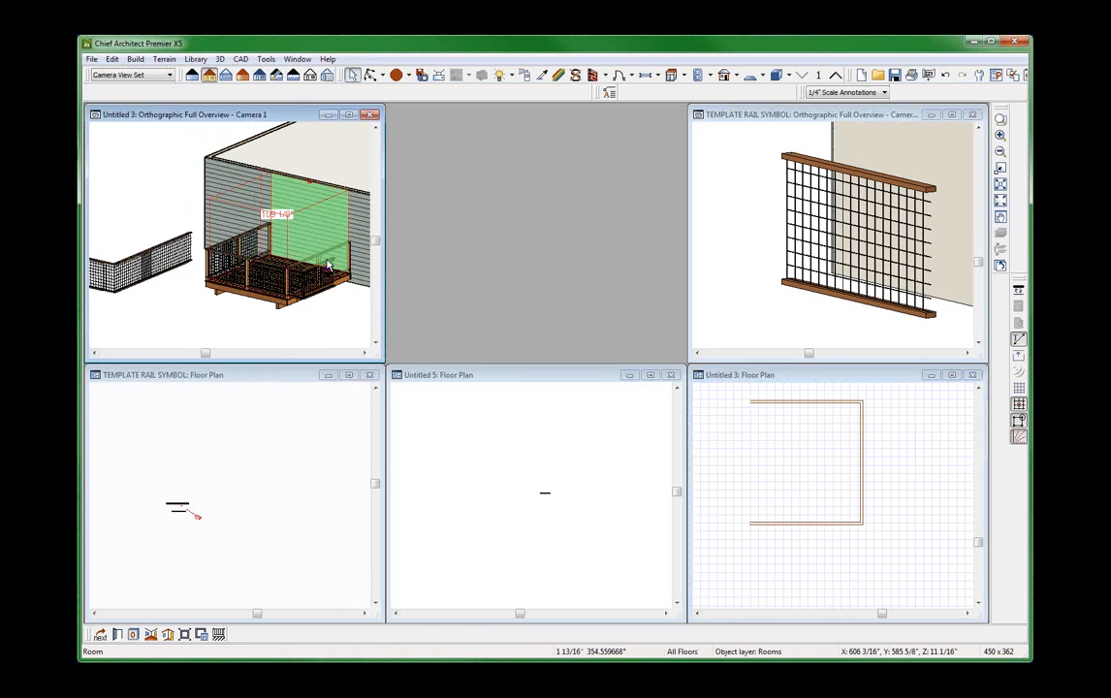
pyautogui.click(323, 270)
pyautogui.press('Escape')
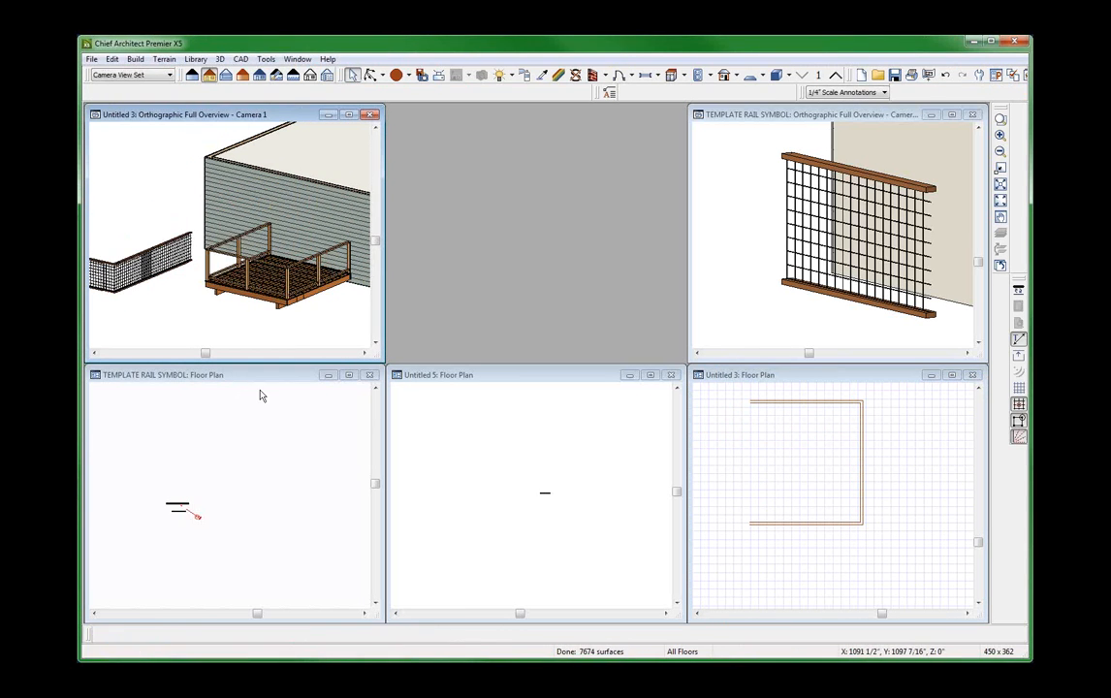
pyautogui.scroll(5, 150, 276)
pyautogui.scroll(-5, 150, 277)
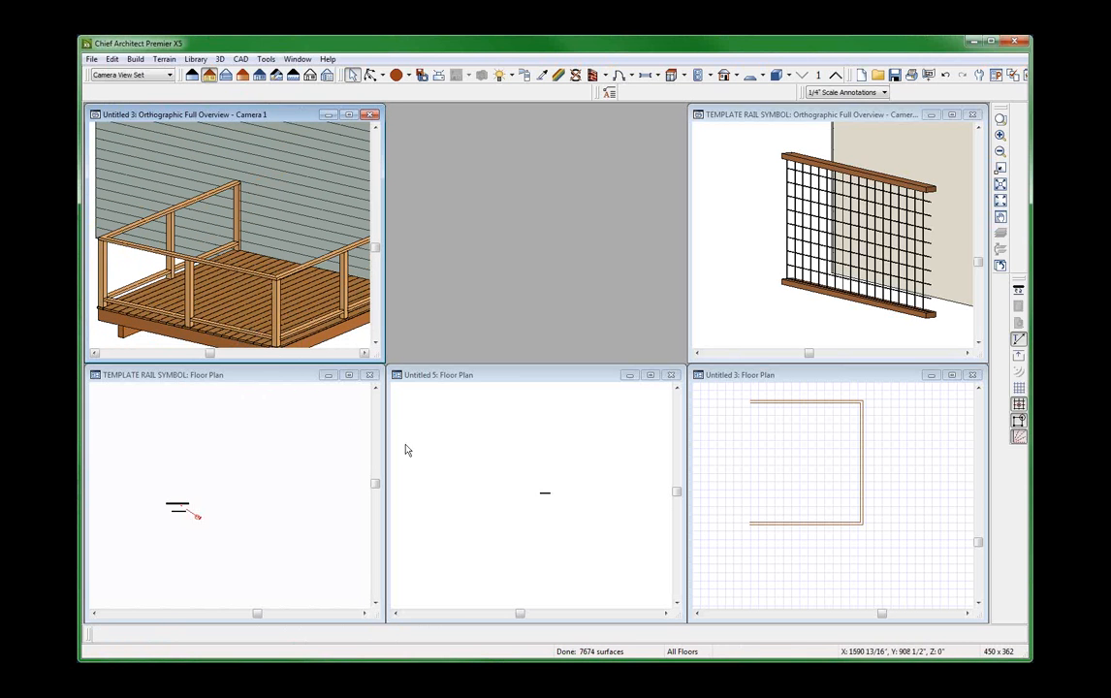
# Close the Untitled 5 floor plan without saving it.
pyautogui.click(451, 479)
pyautogui.scroll(-1, 462, 477)
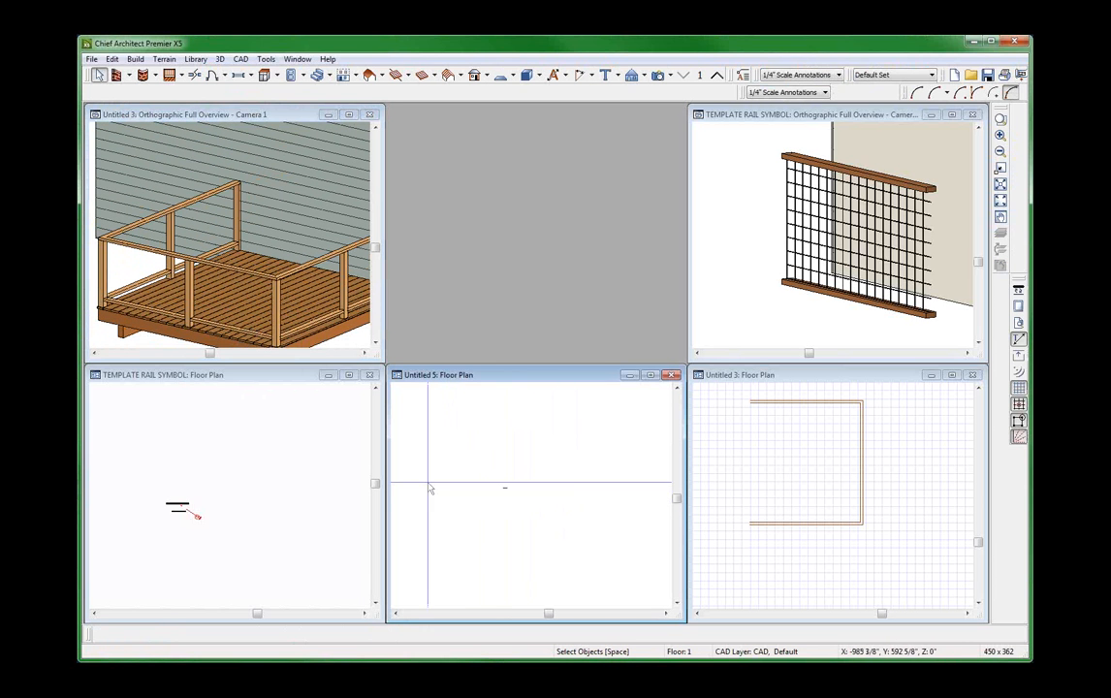
pyautogui.scroll(1, 427, 482)
pyautogui.scroll(5, 598, 486)
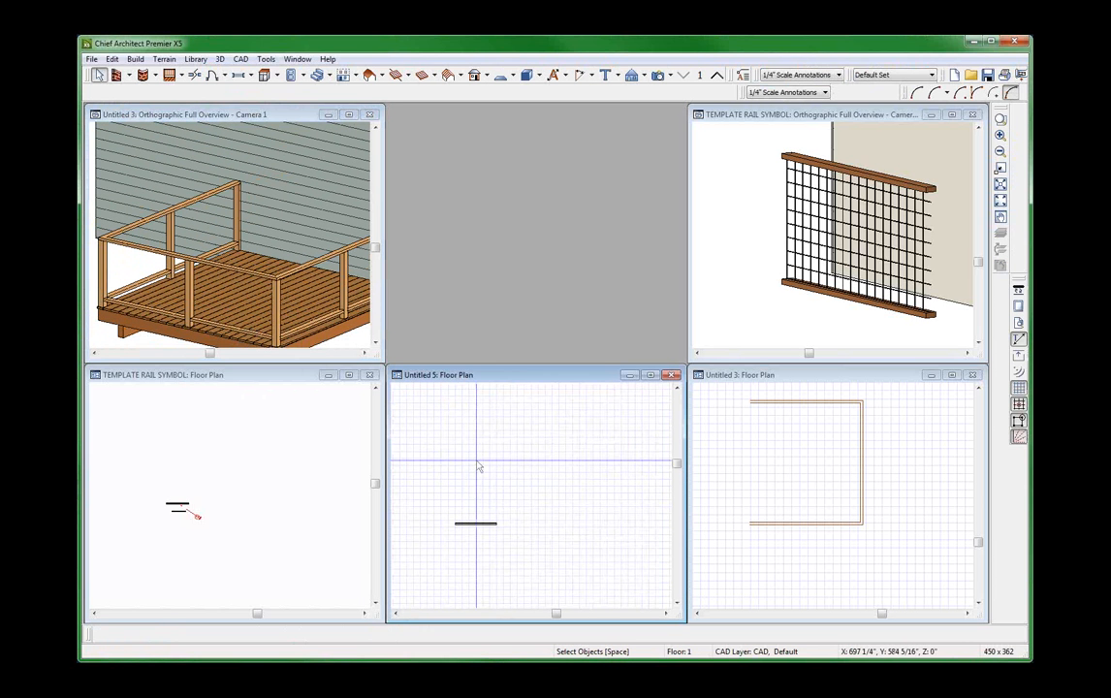
pyautogui.hotkey('ctrl', 'w')
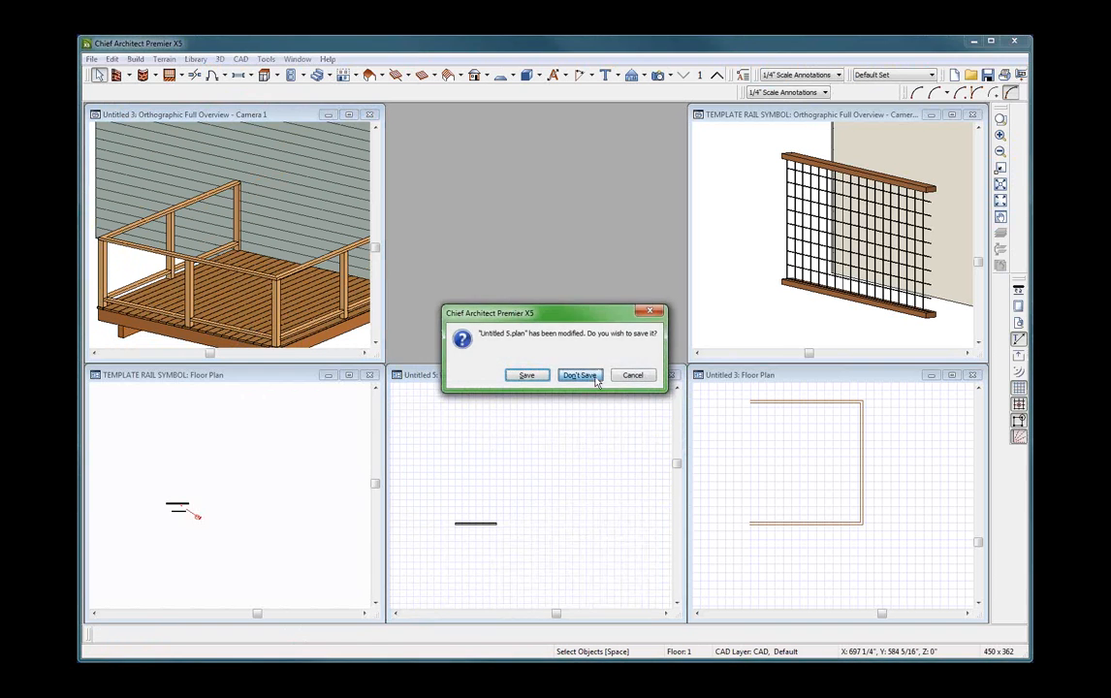
pyautogui.click(578, 375)
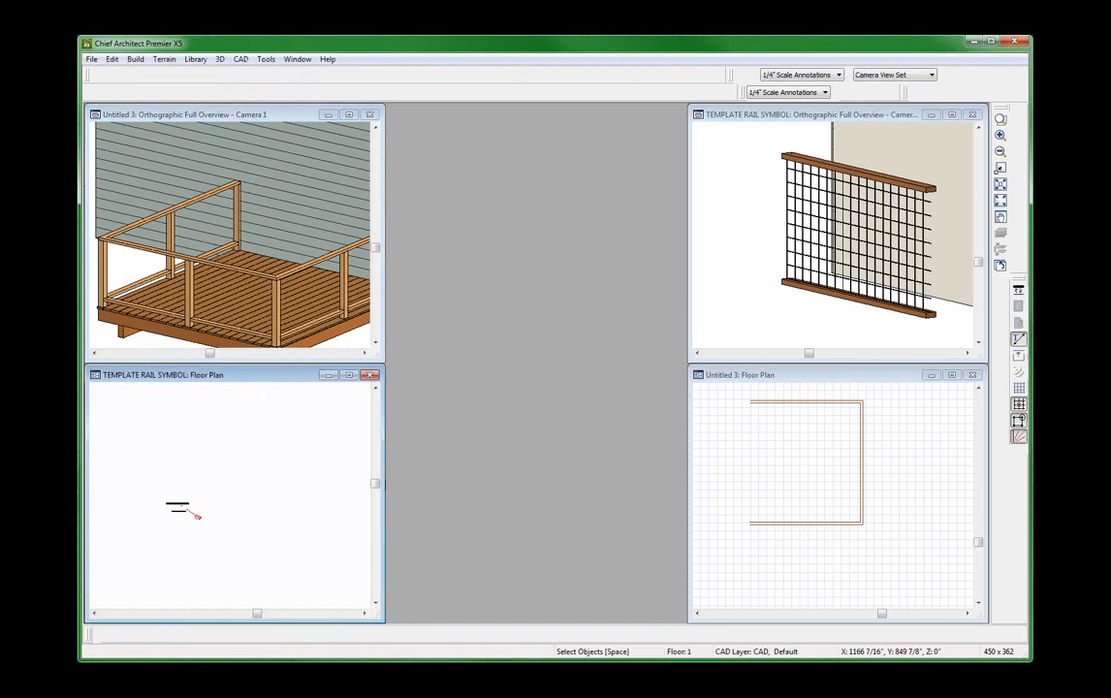
# Maximize the TEMPLATE RAIL SYMBOL floor plan, select the railing parts below the wall, and create a full orthographic overview.
pyautogui.click(260, 454)
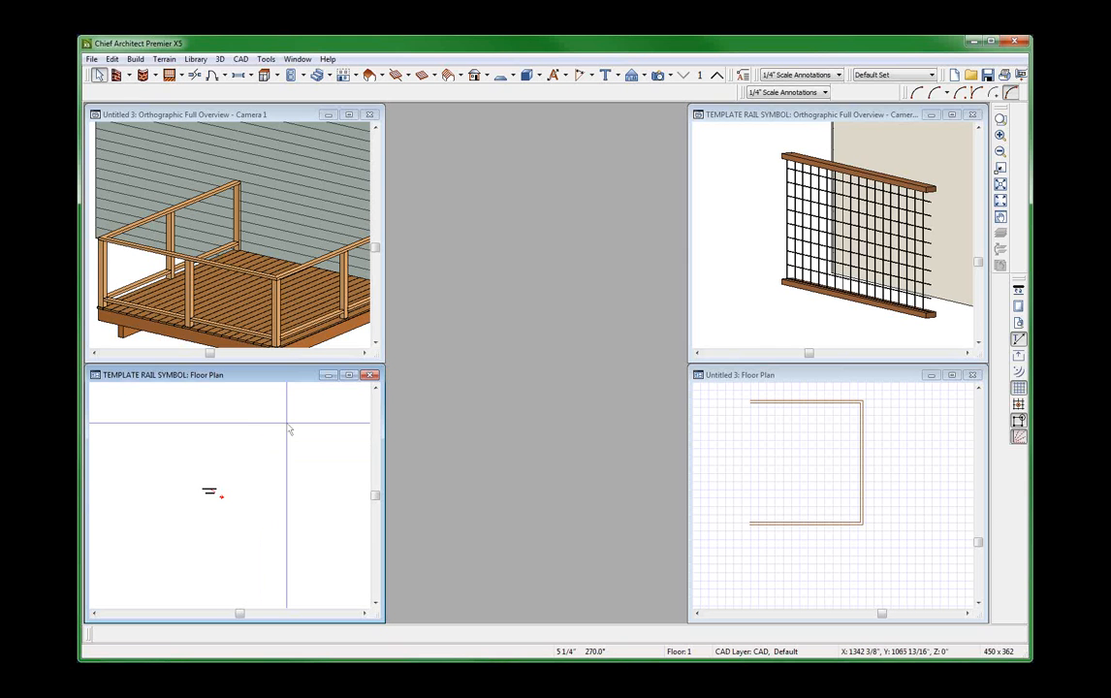
pyautogui.click(350, 377)
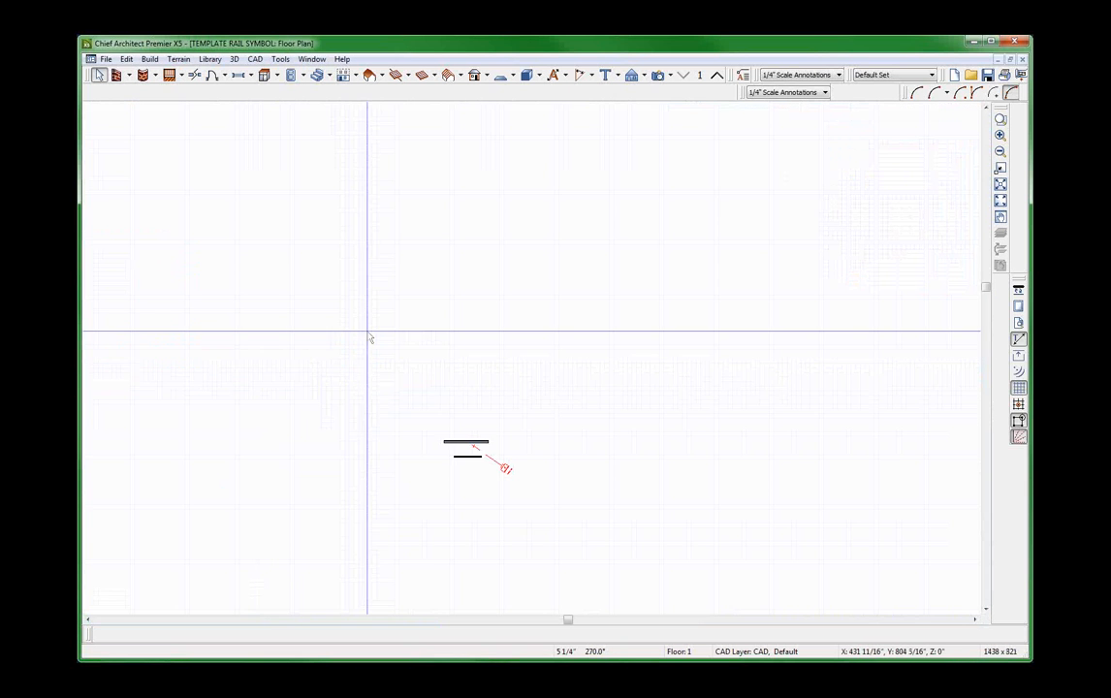
pyautogui.scroll(5, 339, 399)
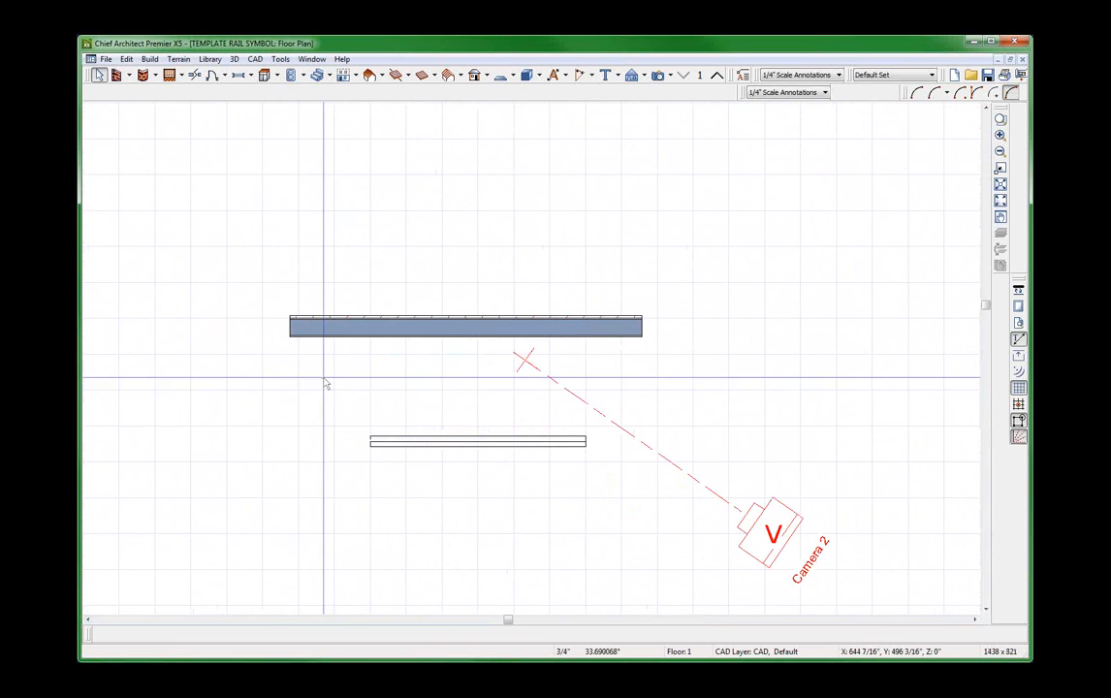
pyautogui.moveTo(325, 382); pyautogui.dragTo(588, 509)
pyautogui.scroll(-2, 582, 446)
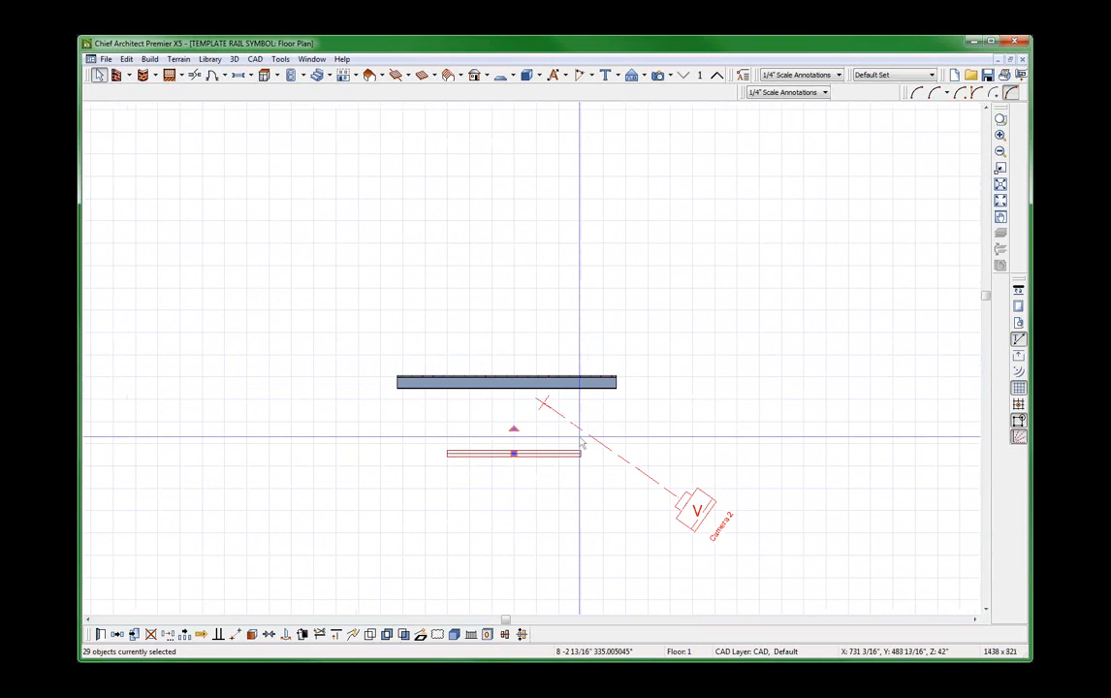
pyautogui.press('F9')
# Examine the template railing's wire grid and its top and bottom rails up close in the new overview.
pyautogui.scroll(-2, 475, 288)
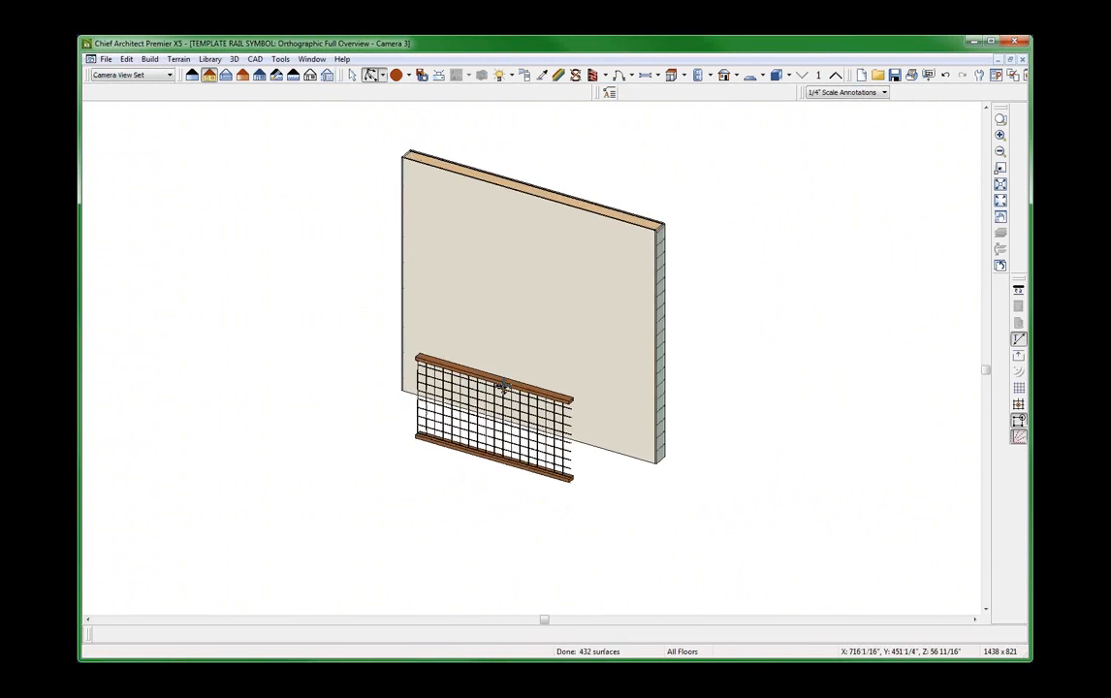
pyautogui.scroll(4, 519, 400)
pyautogui.press('space')
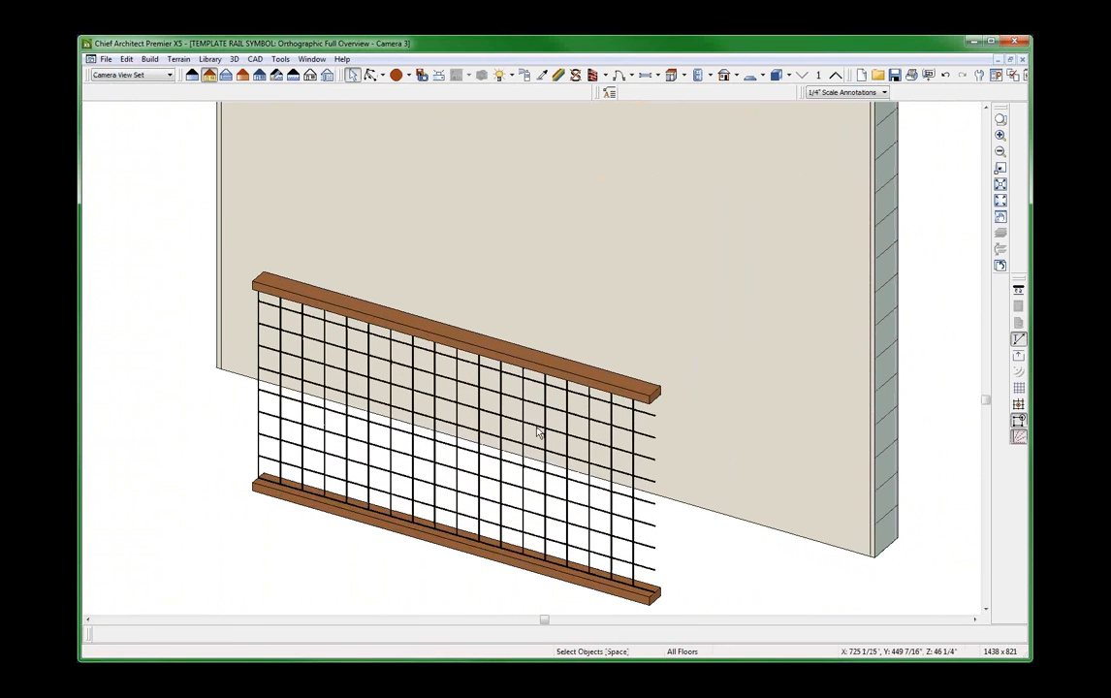
pyautogui.click(539, 432)
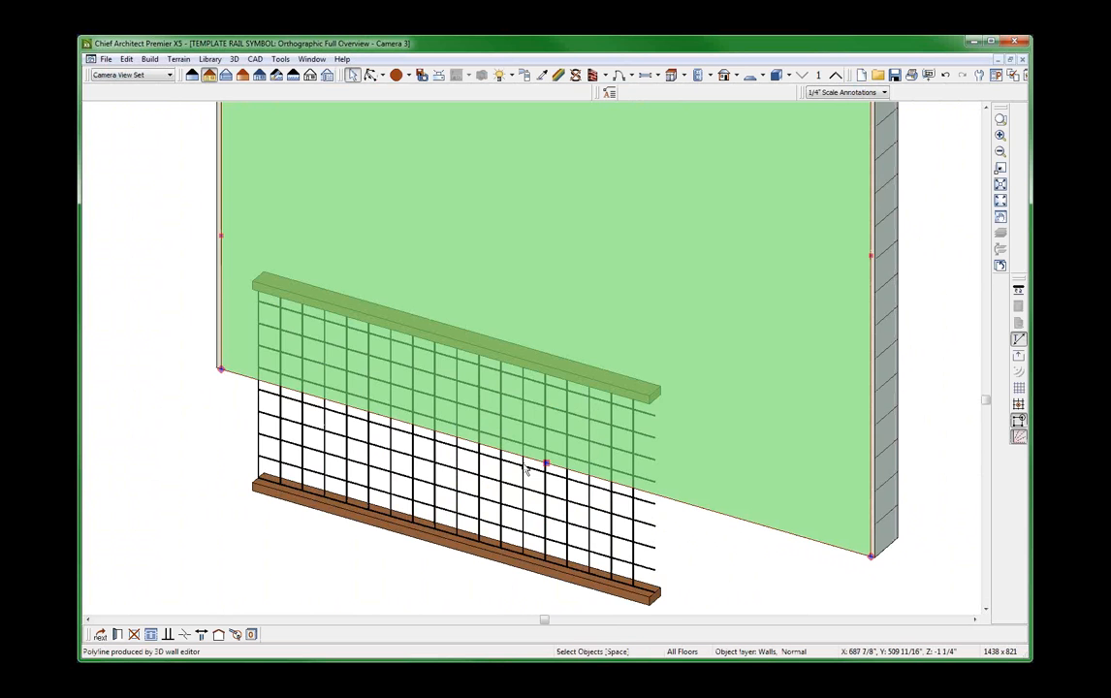
pyautogui.scroll(2, 504, 463)
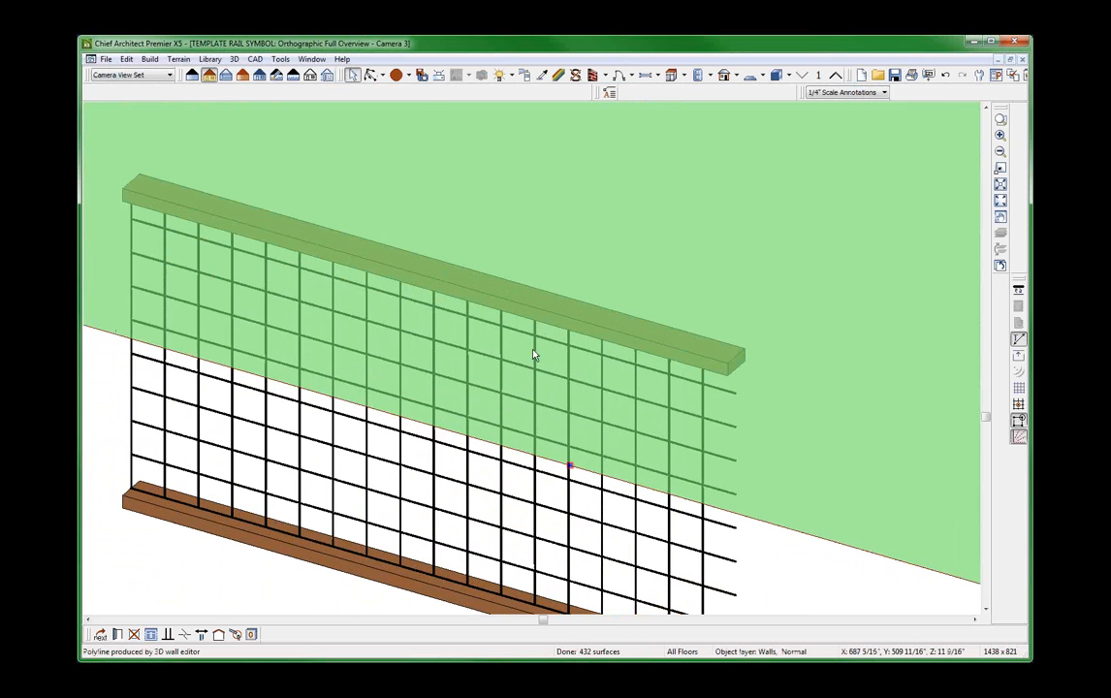
pyautogui.press('Escape')
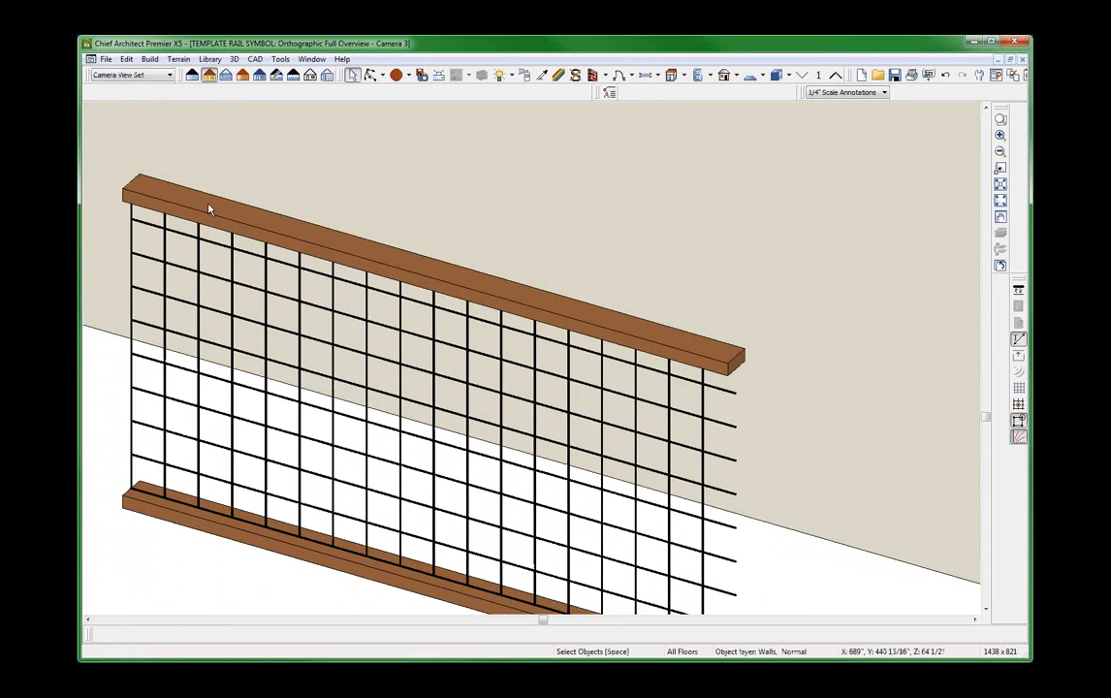
# Examine the open end of the template railing's wire grid and pick out its top rail solid.
pyautogui.scroll(-3, 486, 381)
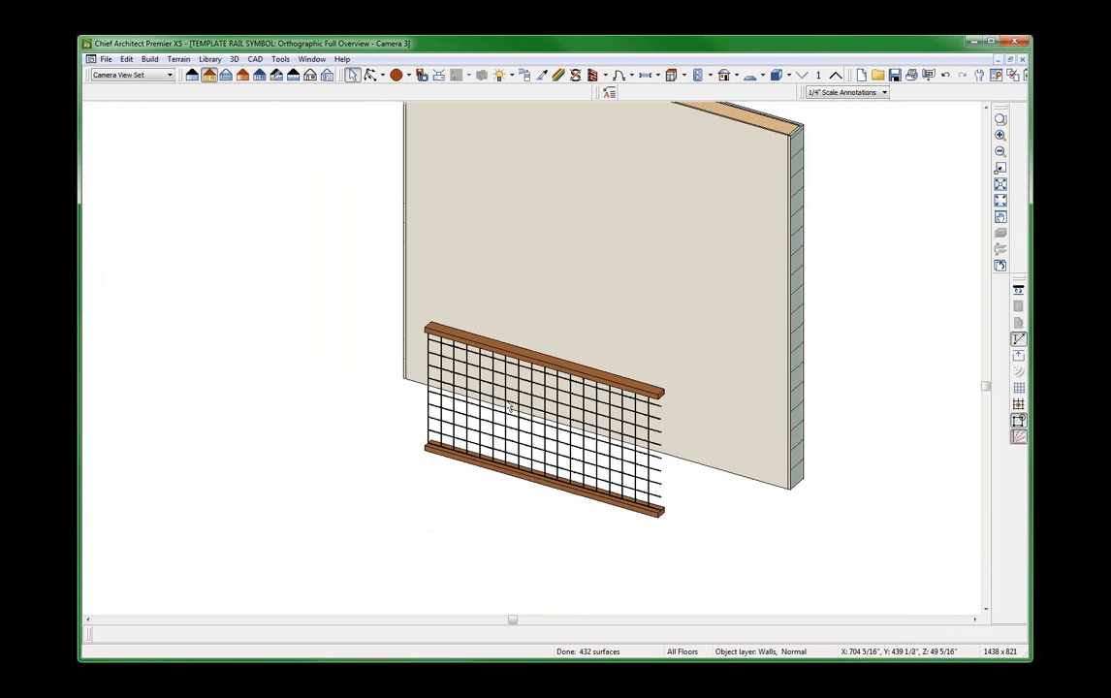
pyautogui.scroll(3, 524, 365)
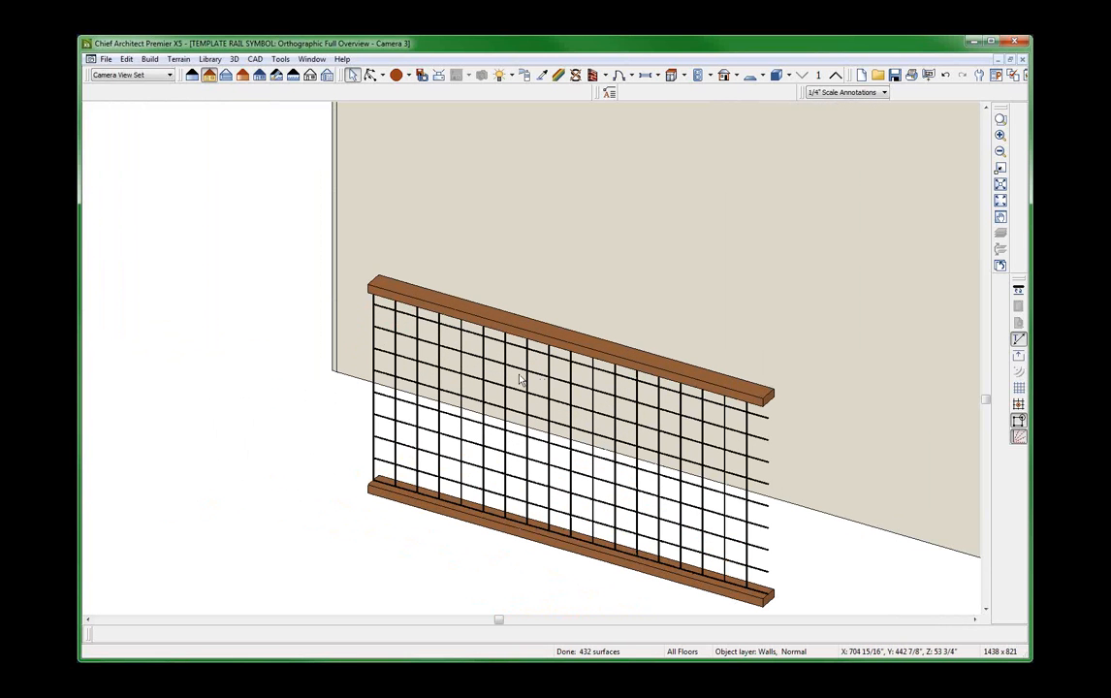
pyautogui.scroll(-1, 485, 383)
pyautogui.scroll(3, 511, 471)
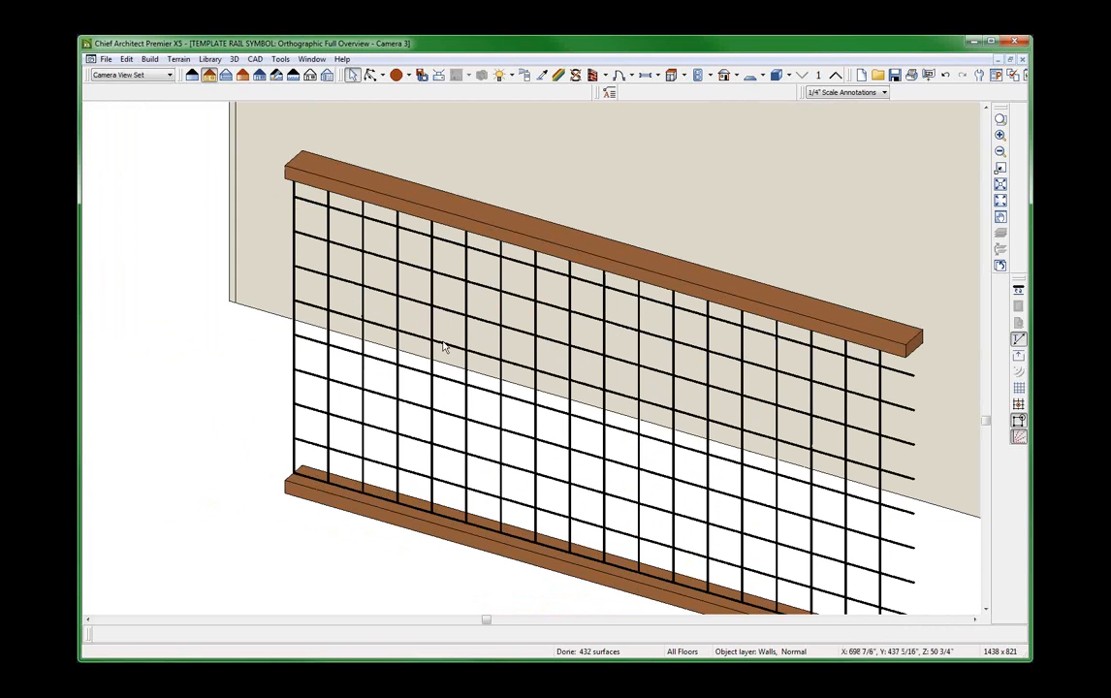
pyautogui.scroll(-2, 534, 283)
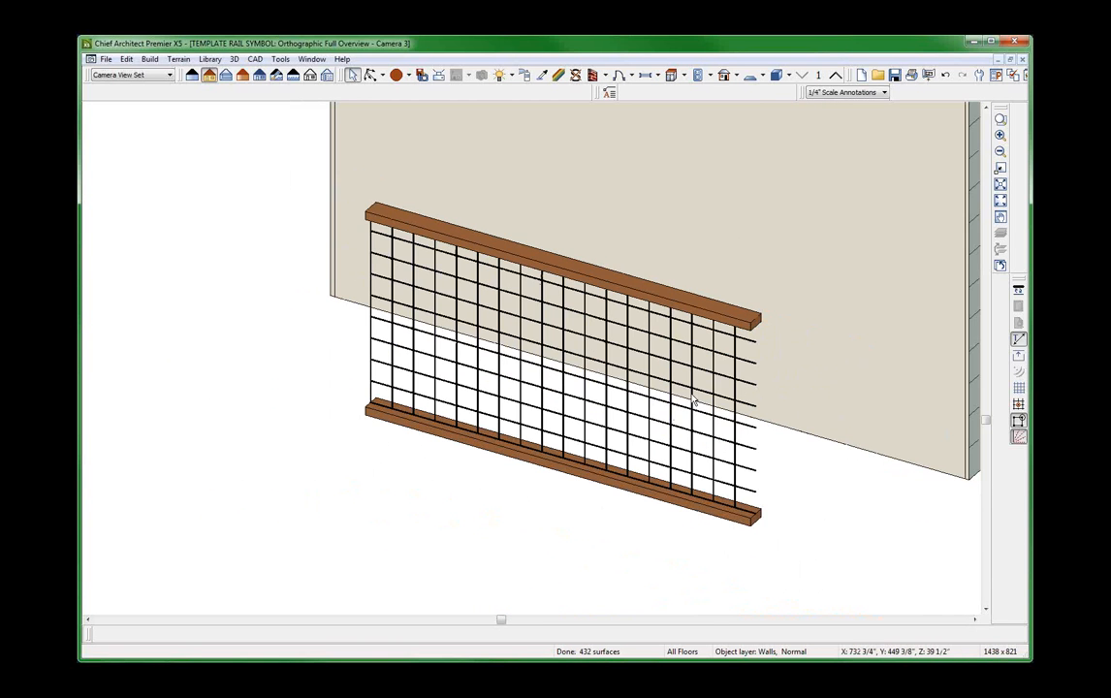
pyautogui.scroll(2, 695, 402)
pyautogui.scroll(-3, 772, 371)
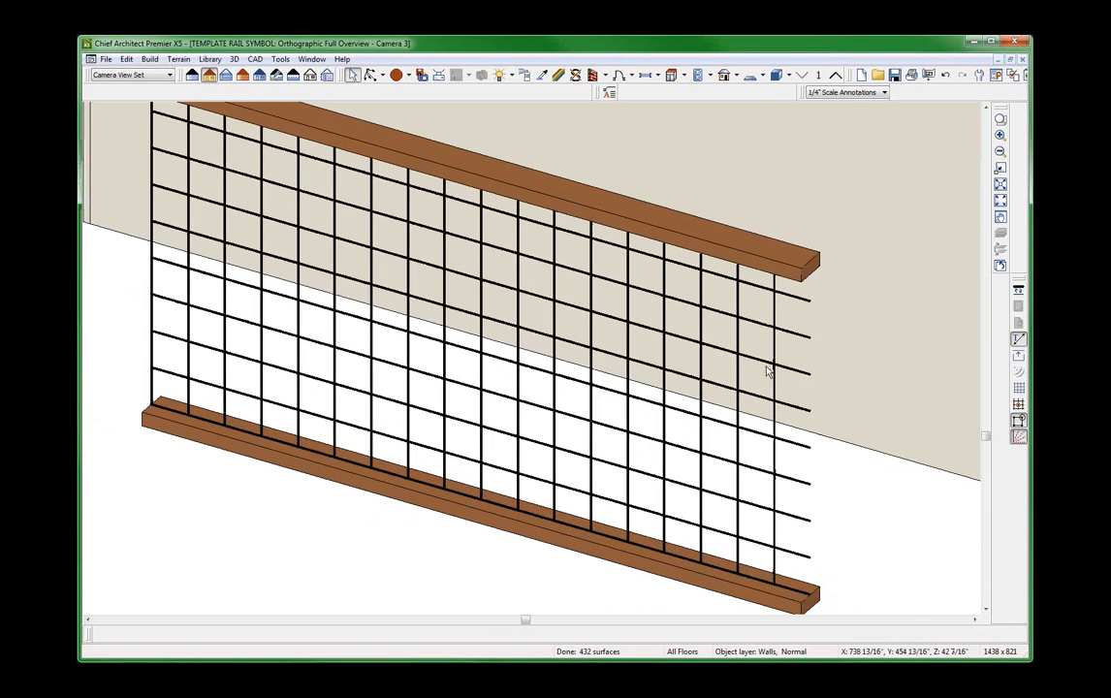
pyautogui.scroll(3, 744, 377)
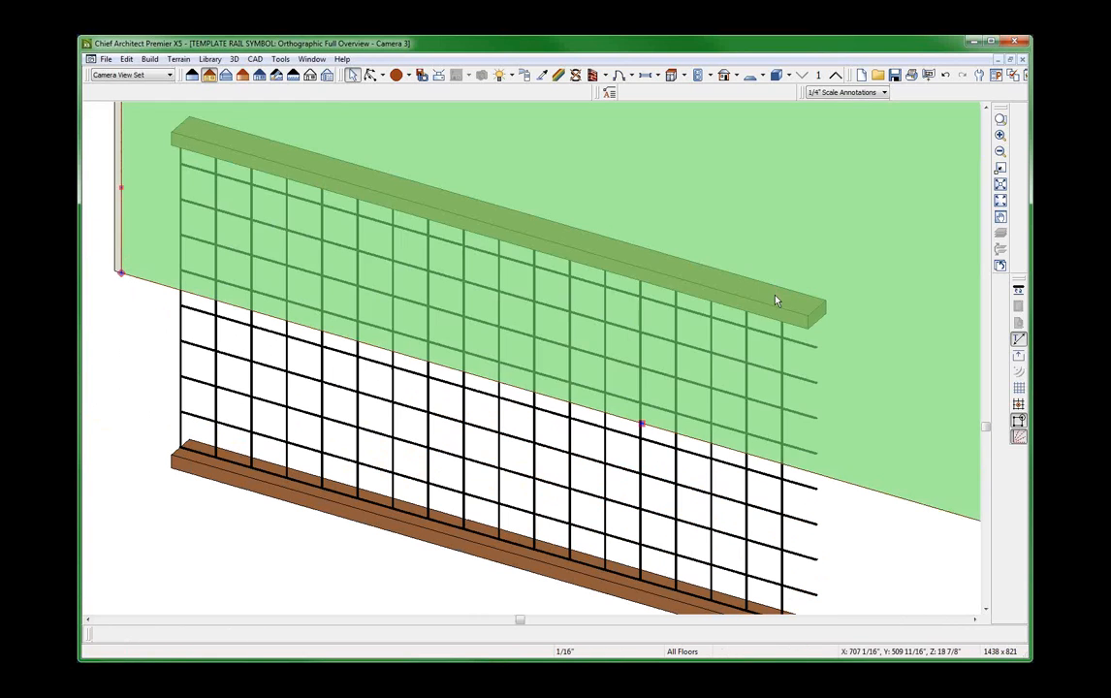
pyautogui.click(773, 306)
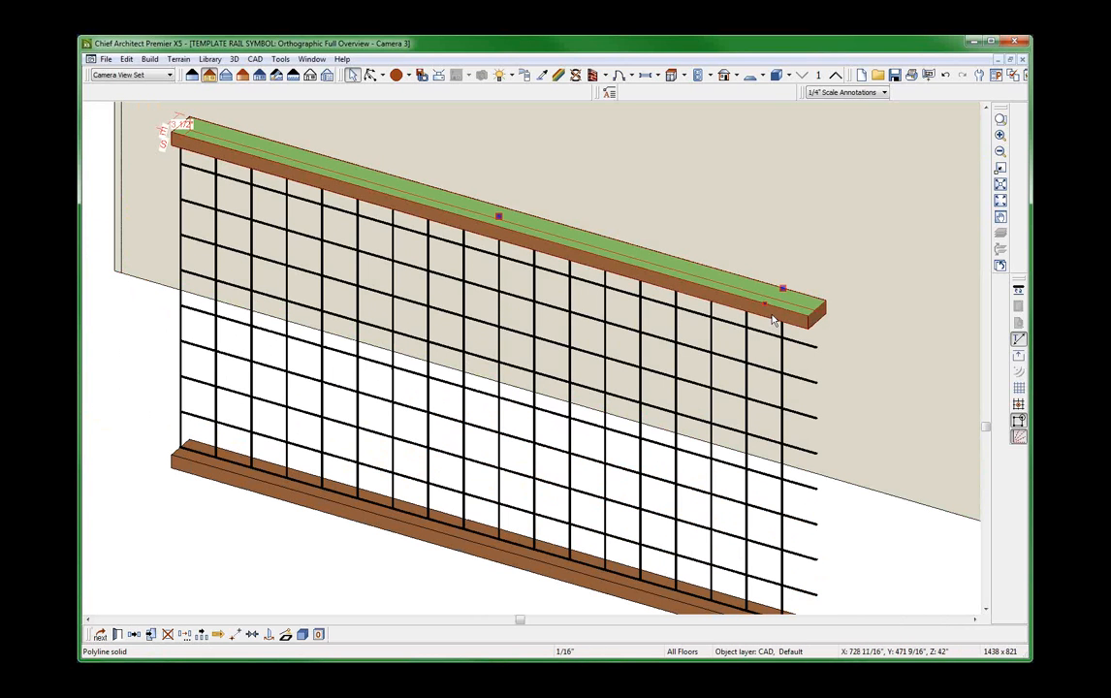
pyautogui.scroll(-2, 720, 312)
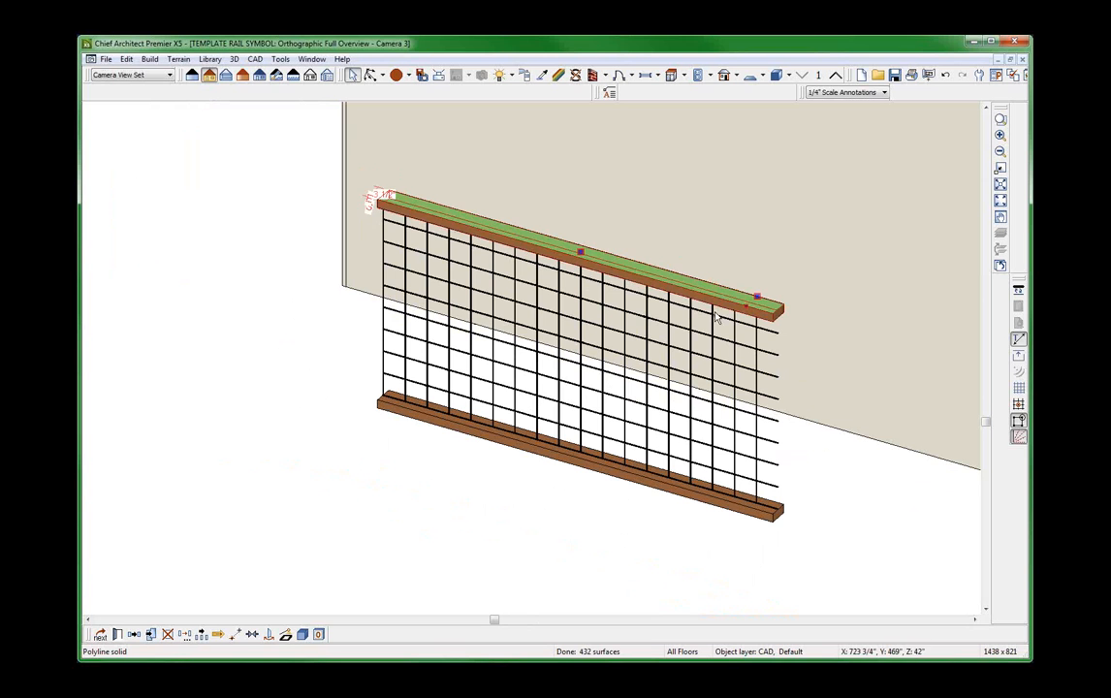
pyautogui.press('Escape')
# Orbit the template railing overview to a straight-on front view of the whole grid.
pyautogui.moveTo(712, 355); pyautogui.dragTo(710, 355, button='middle')
pyautogui.moveTo(709, 404); pyautogui.dragTo(777, 377)
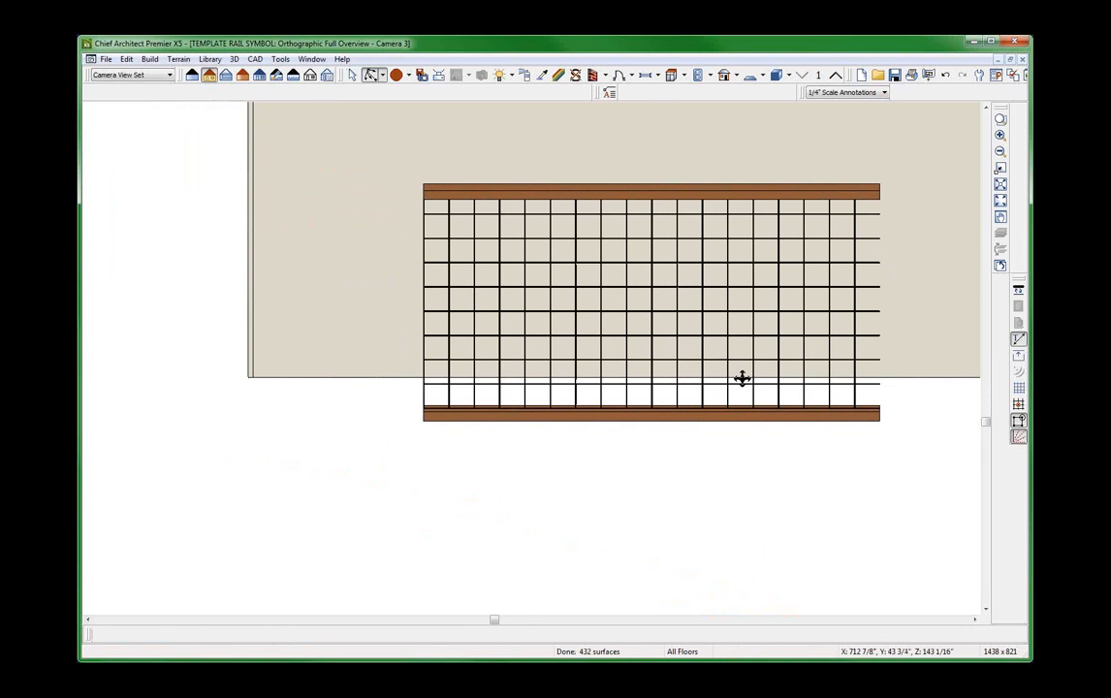
pyautogui.press('space')
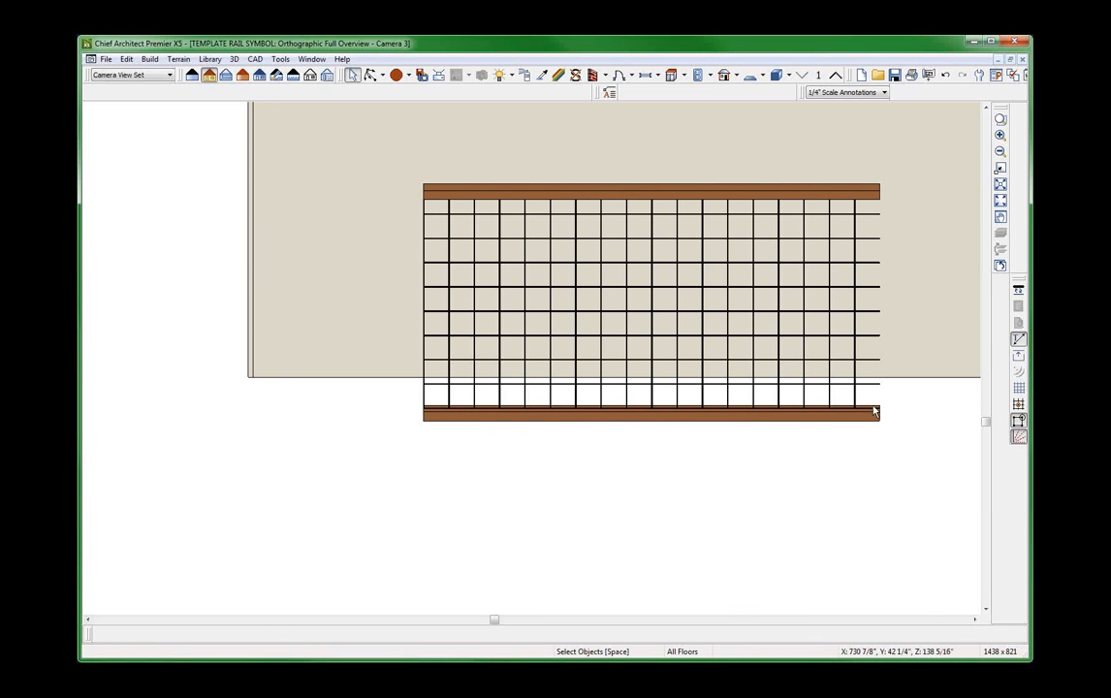
pyautogui.scroll(-2, 745, 425)
pyautogui.scroll(3, 891, 385)
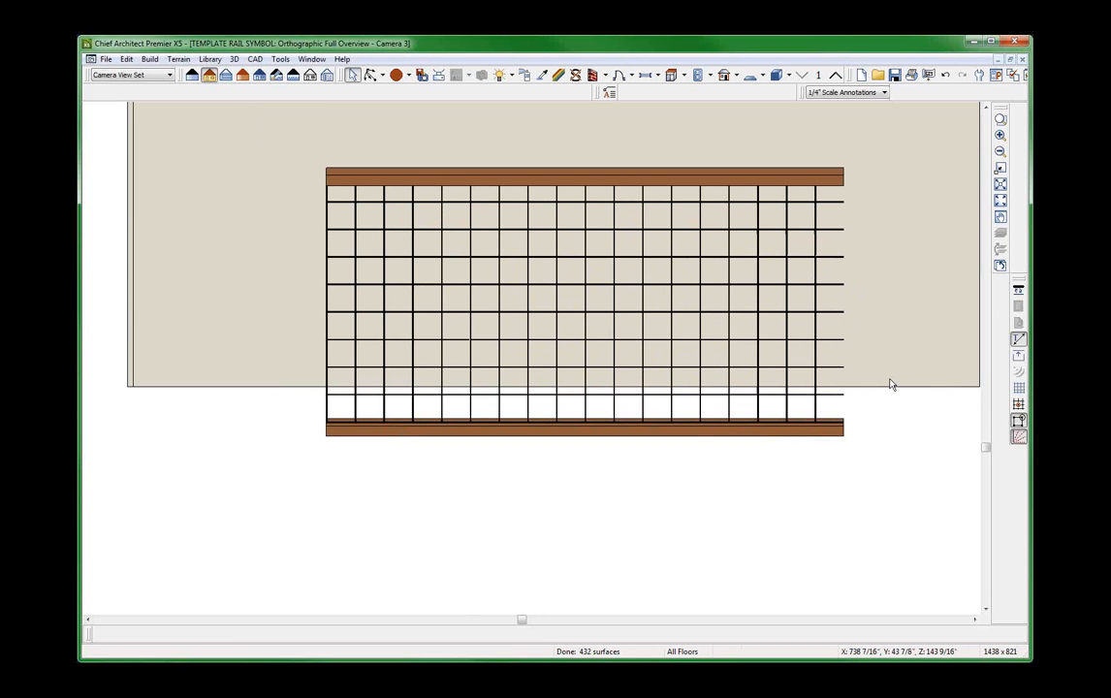
# Select the wire grid's outermost vertical wire and inspect where the horizontal wires meet it.
pyautogui.click(328, 277)
pyautogui.scroll(3, 315, 277)
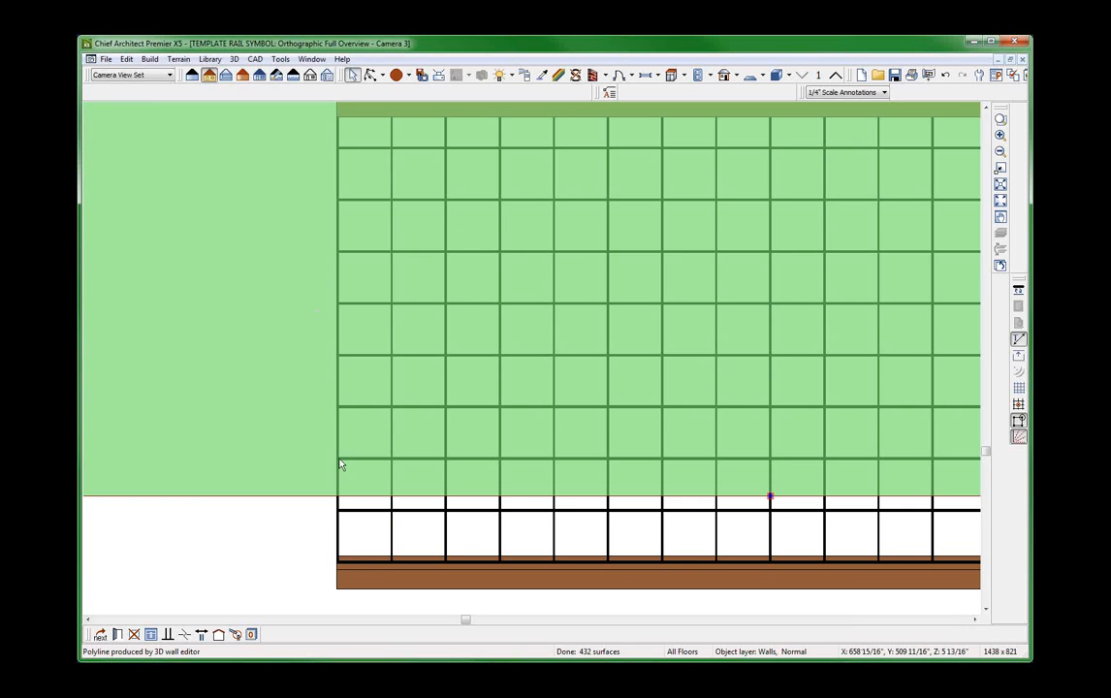
pyautogui.click(336, 538)
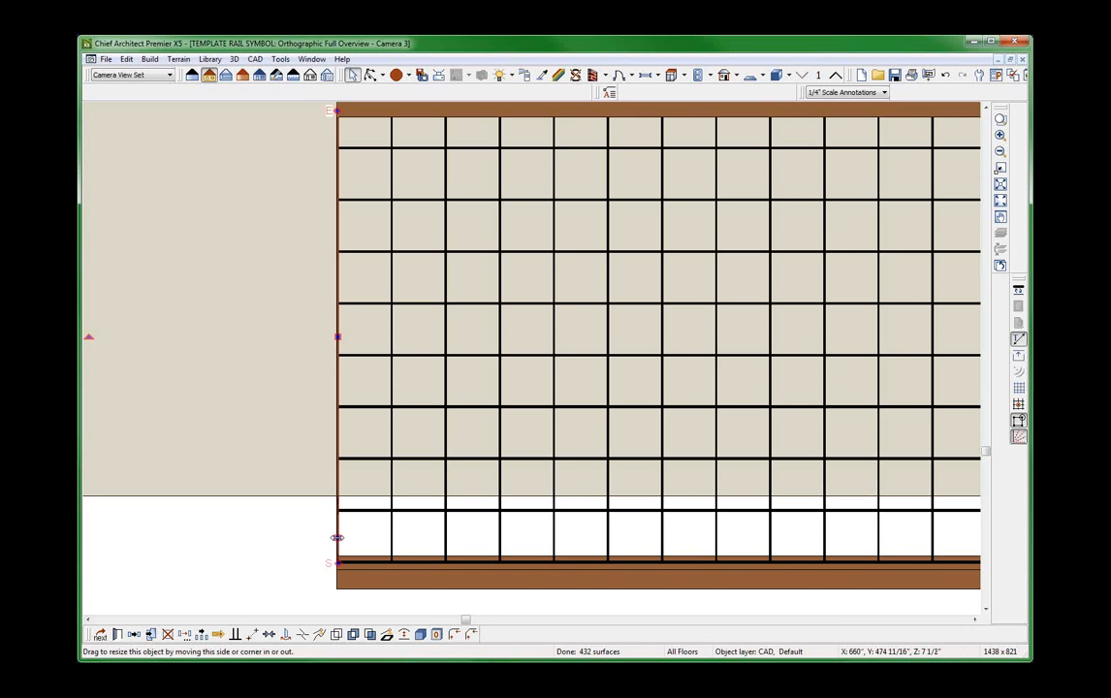
pyautogui.scroll(3, 330, 540)
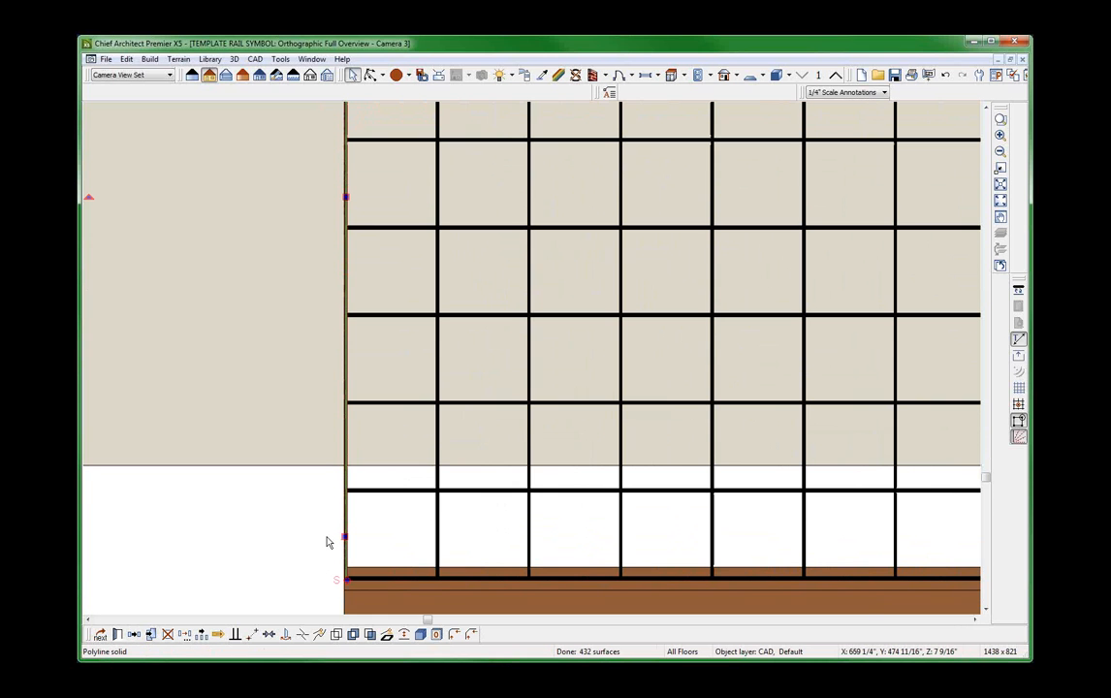
pyautogui.scroll(3, 345, 402)
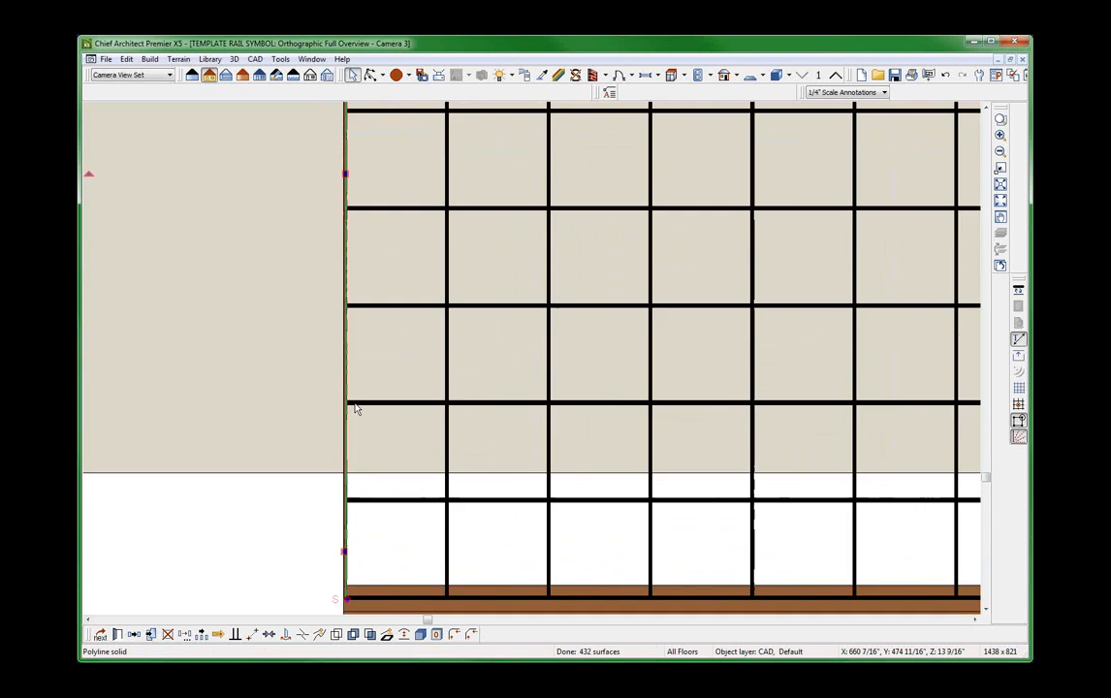
pyautogui.scroll(-5, 339, 400)
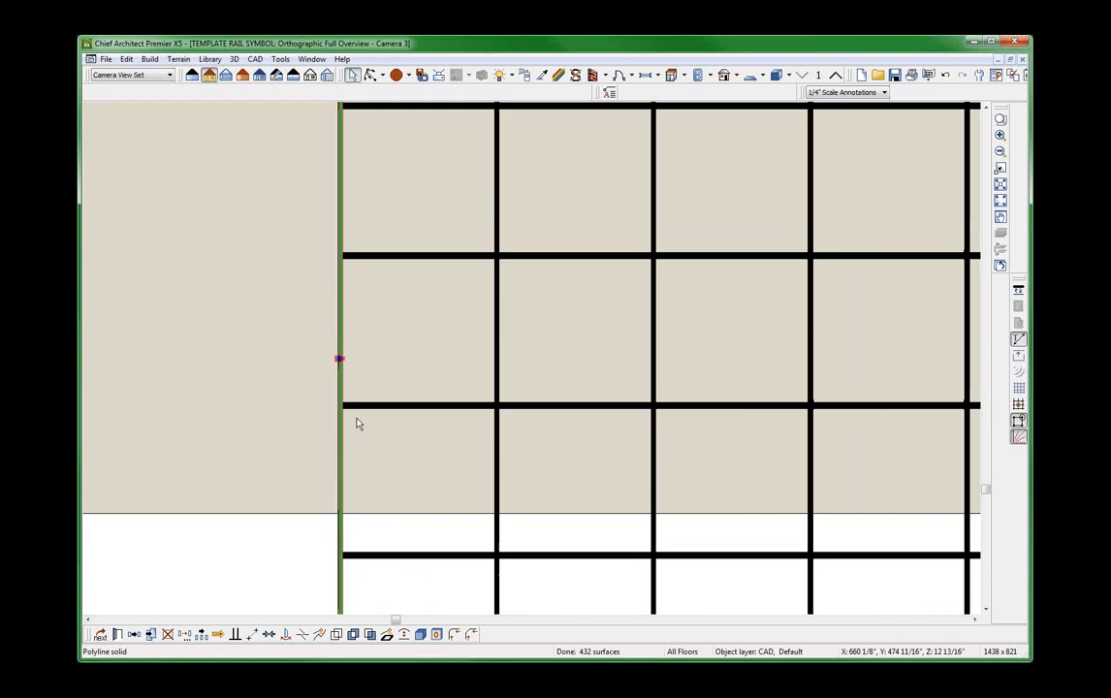
pyautogui.scroll(-1, 504, 399)
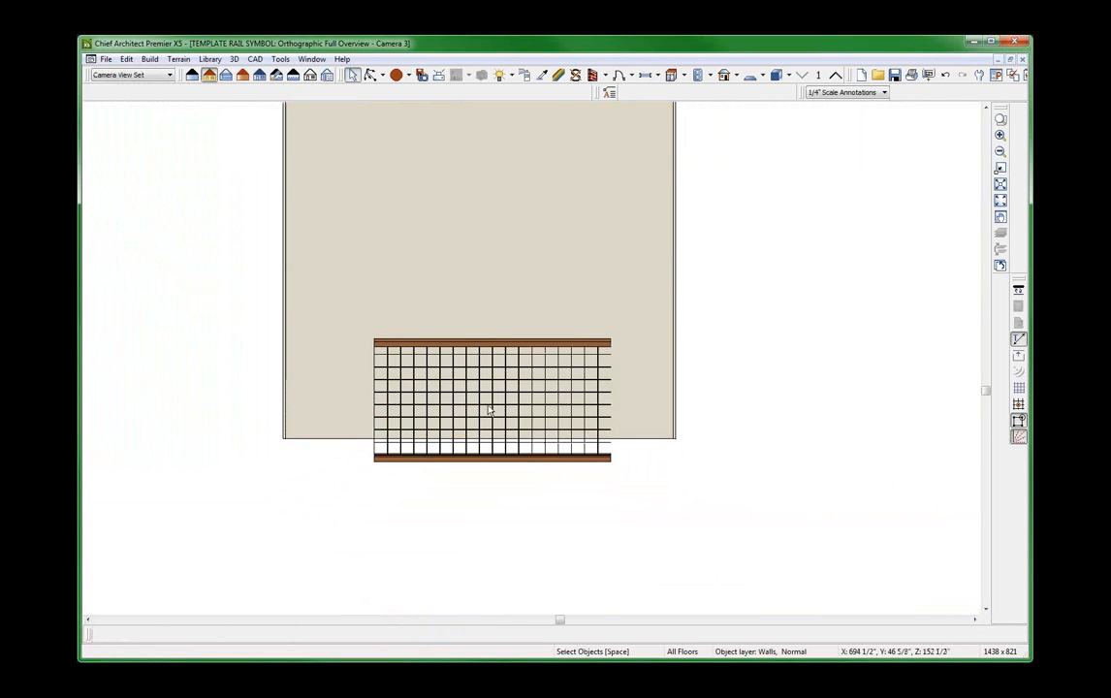
# Switch to the Untitled 3 deck overview and tile it beside its floor plan.
pyautogui.hotkey('ctrl', 'Tab')
pyautogui.hotkey('ctrl', 'Tab')
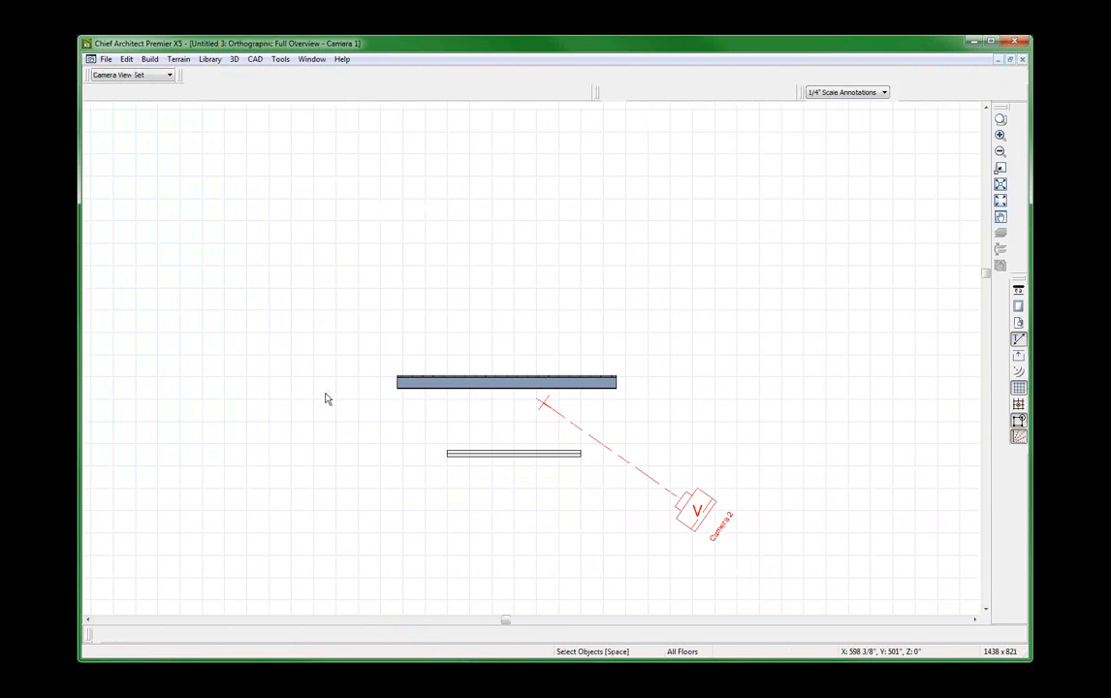
pyautogui.hotkey('ctrl', 'Tab')
pyautogui.scroll(1, 611, 374)
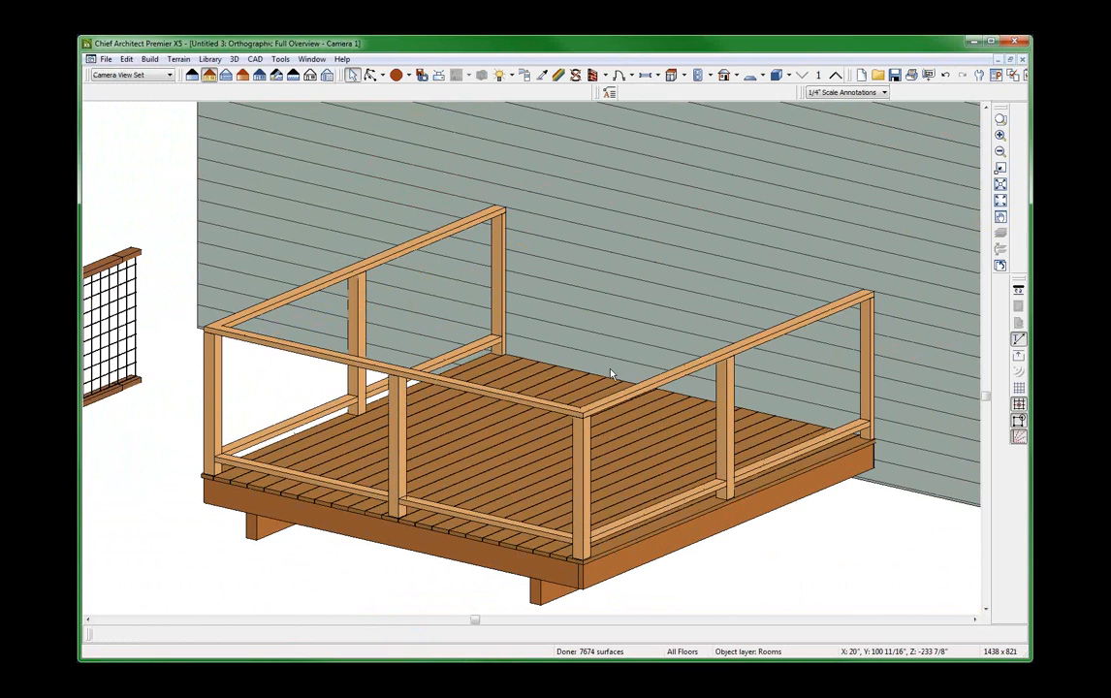
pyautogui.hotkey('ctrl', 'm')
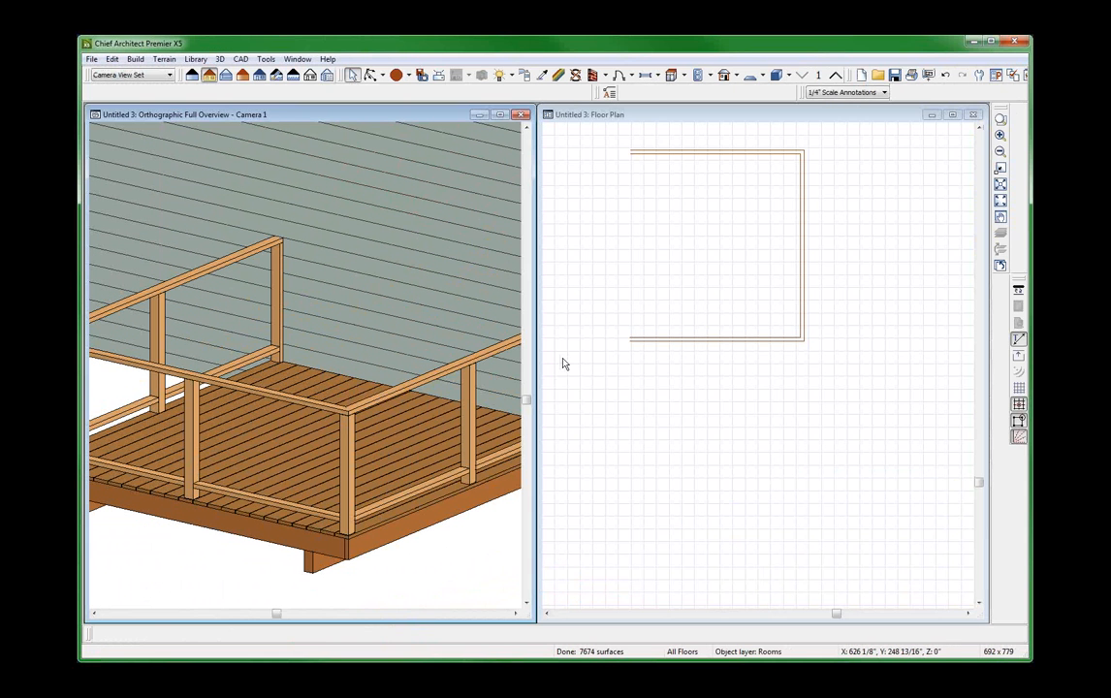
# Select all three deck railings in the floor plan and open the rail style settings of their specification.
pyautogui.click(693, 393)
pyautogui.scroll(-5, 693, 391)
pyautogui.scroll(2, 694, 308)
pyautogui.click(722, 309)
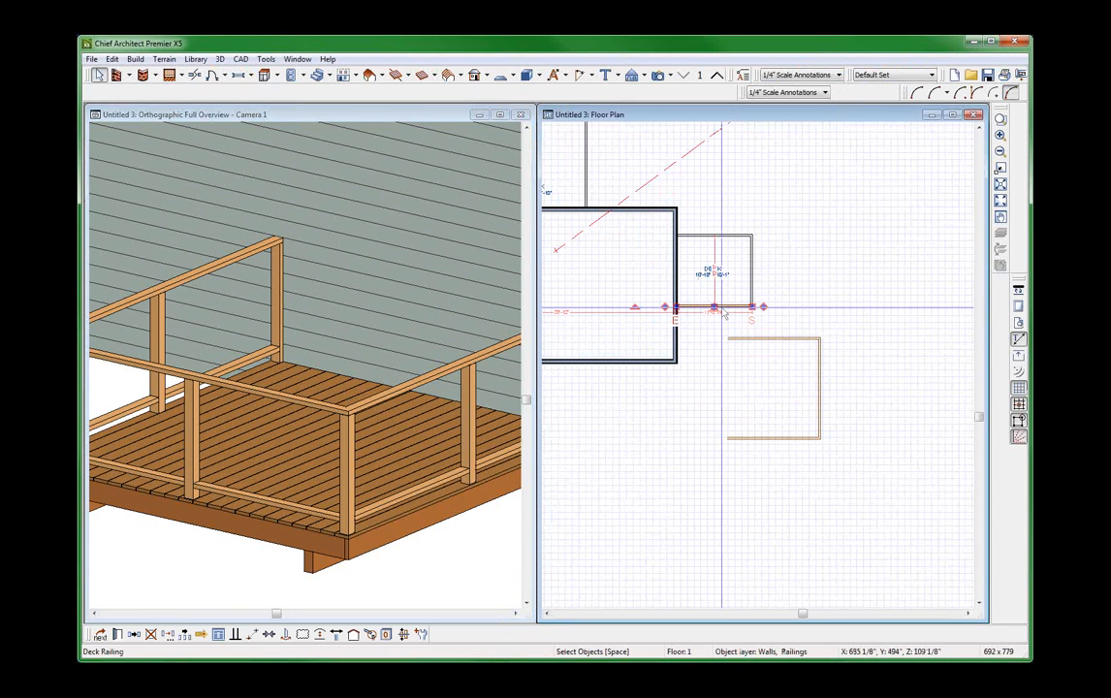
pyautogui.keyDown('shift'); pyautogui.click(751, 242); pyautogui.keyUp('shift')
pyautogui.keyDown('shift'); pyautogui.click(735, 235); pyautogui.keyUp('shift')
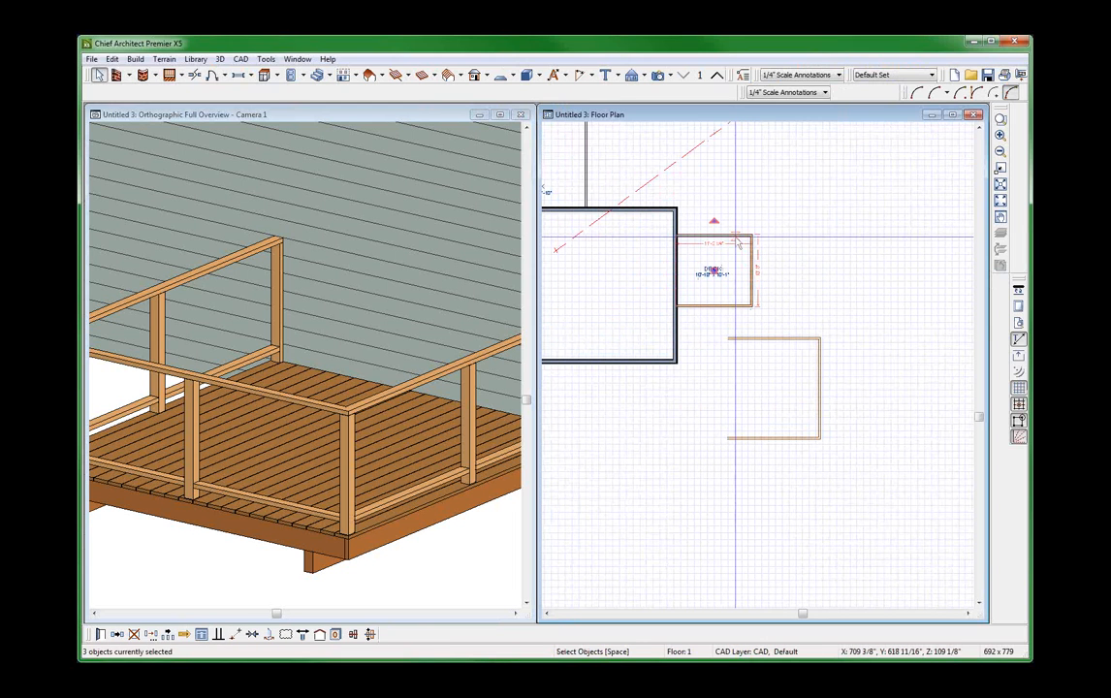
pyautogui.doubleClick(739, 241)
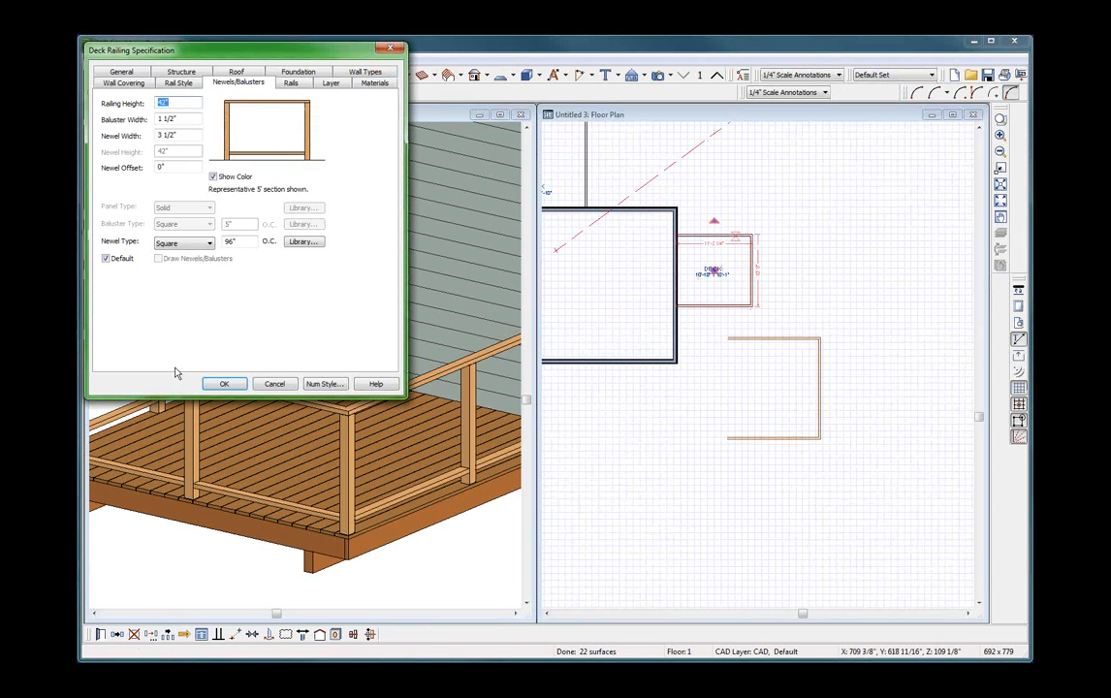
pyautogui.click(179, 83)
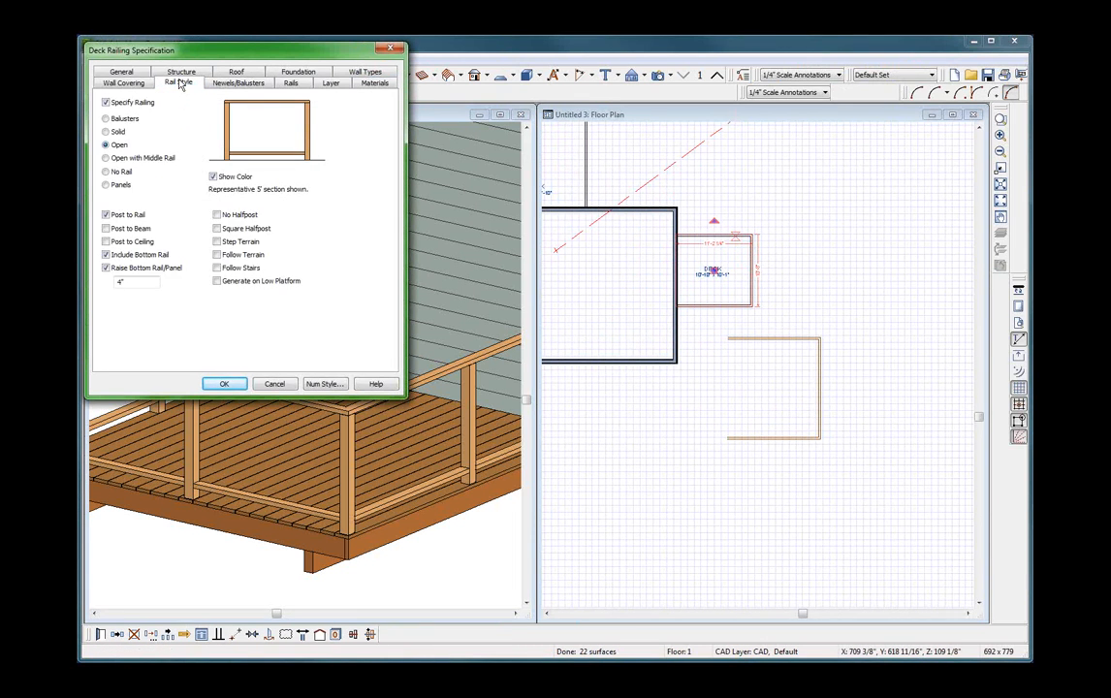
# Try the Open with Middle Rail style on the deck railings and set the raised bottom rail height to 4".
pyautogui.click(147, 160)
pyautogui.moveTo(130, 281); pyautogui.dragTo(85, 281)
pyautogui.press('Tab')
pyautogui.doubleClick(137, 282)
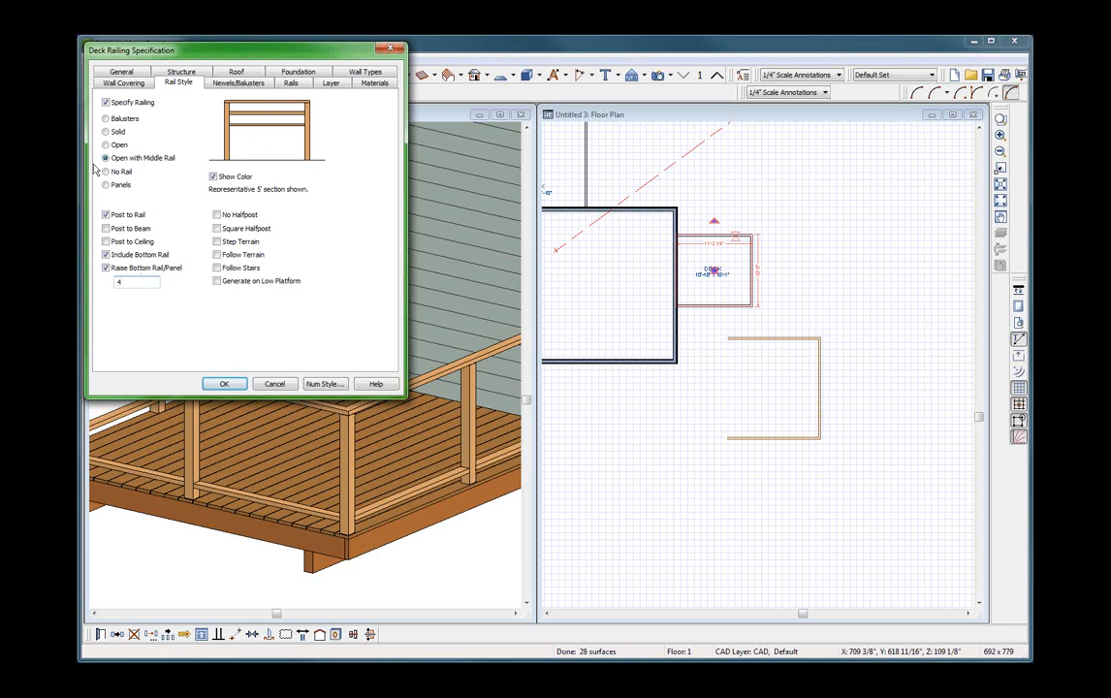
pyautogui.write('4')
pyautogui.press('Tab')
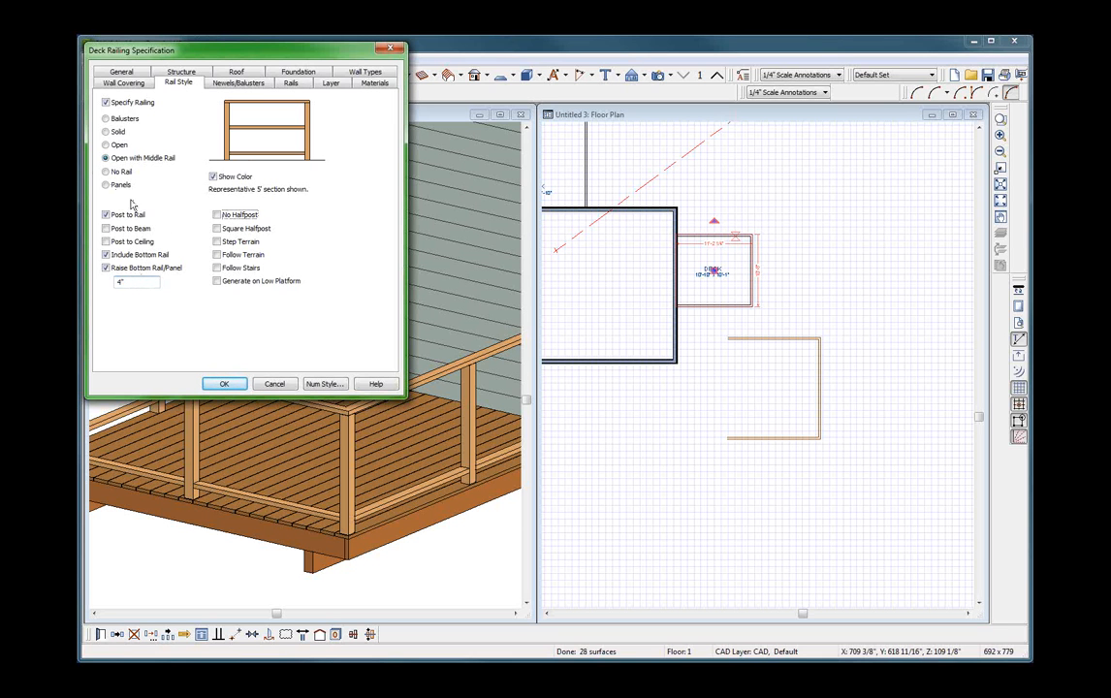
# Preview the Open, No Rail, Panels, Open with Middle Rail and Balusters styles for the deck railings.
pyautogui.click(118, 145)
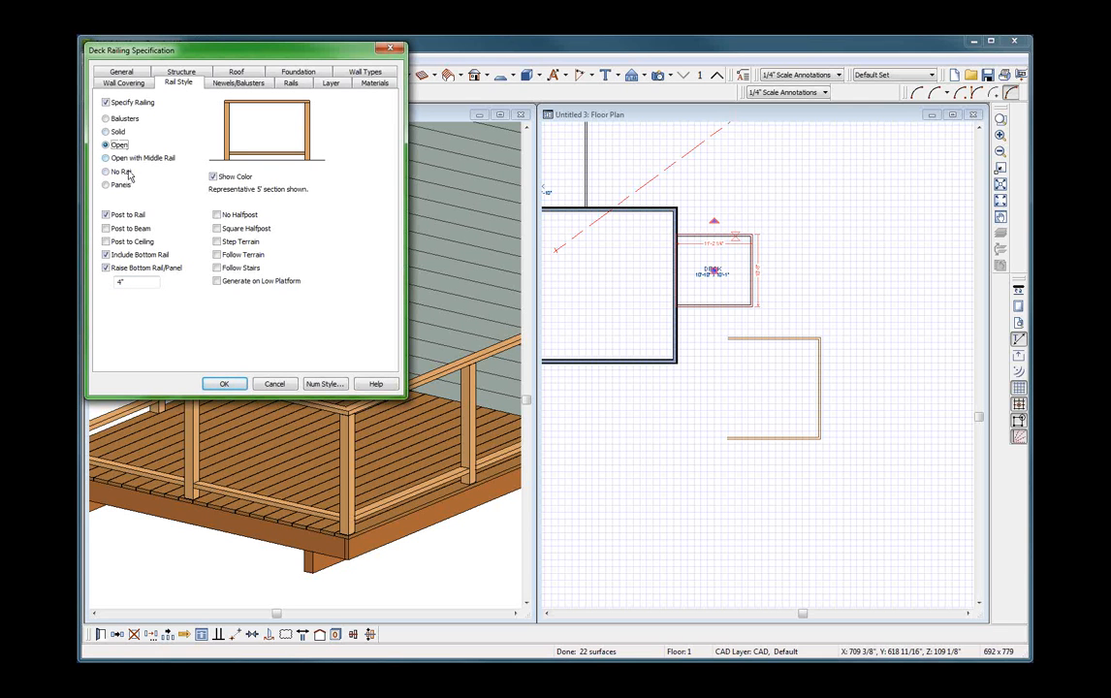
pyautogui.click(126, 173)
pyautogui.click(118, 184)
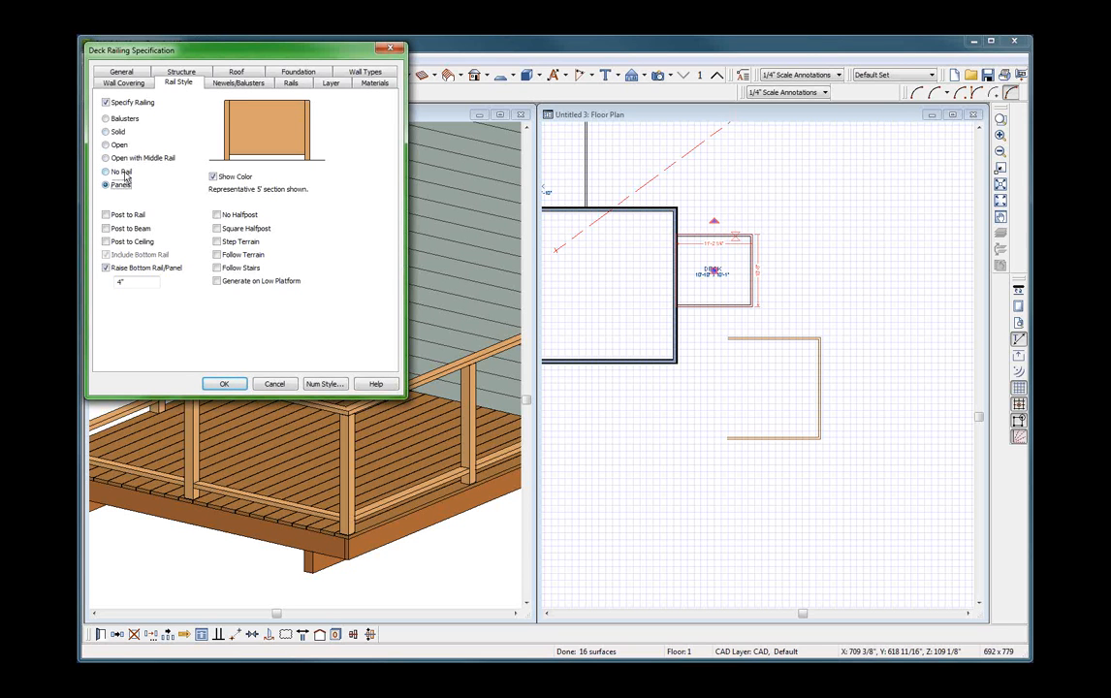
pyautogui.click(124, 173)
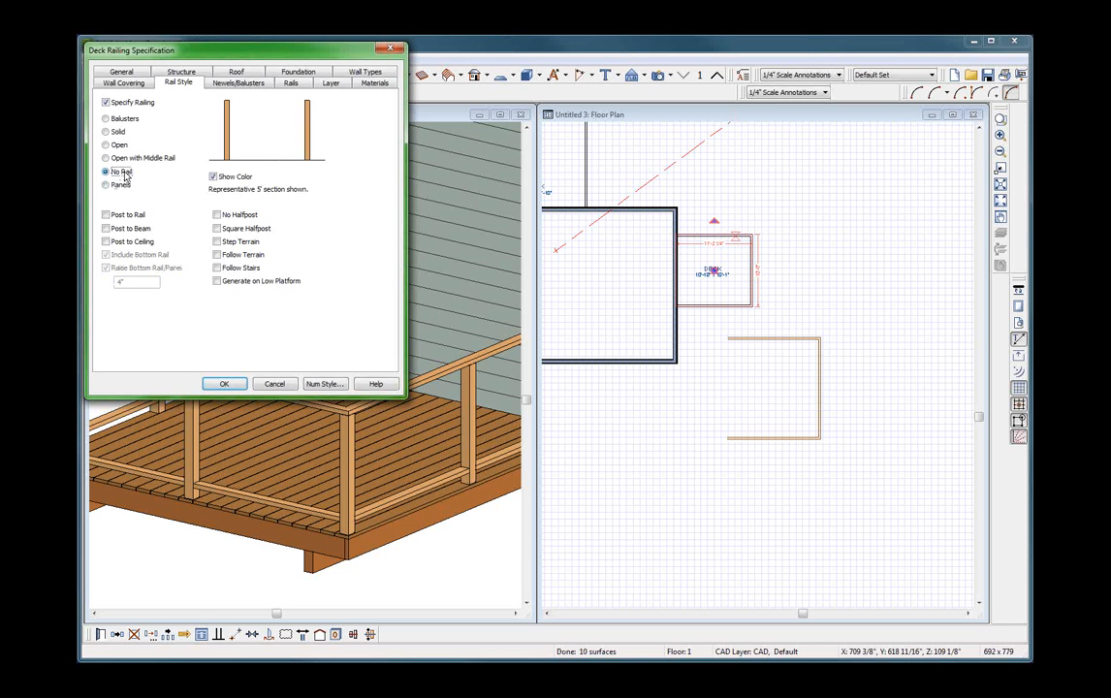
pyautogui.click(125, 160)
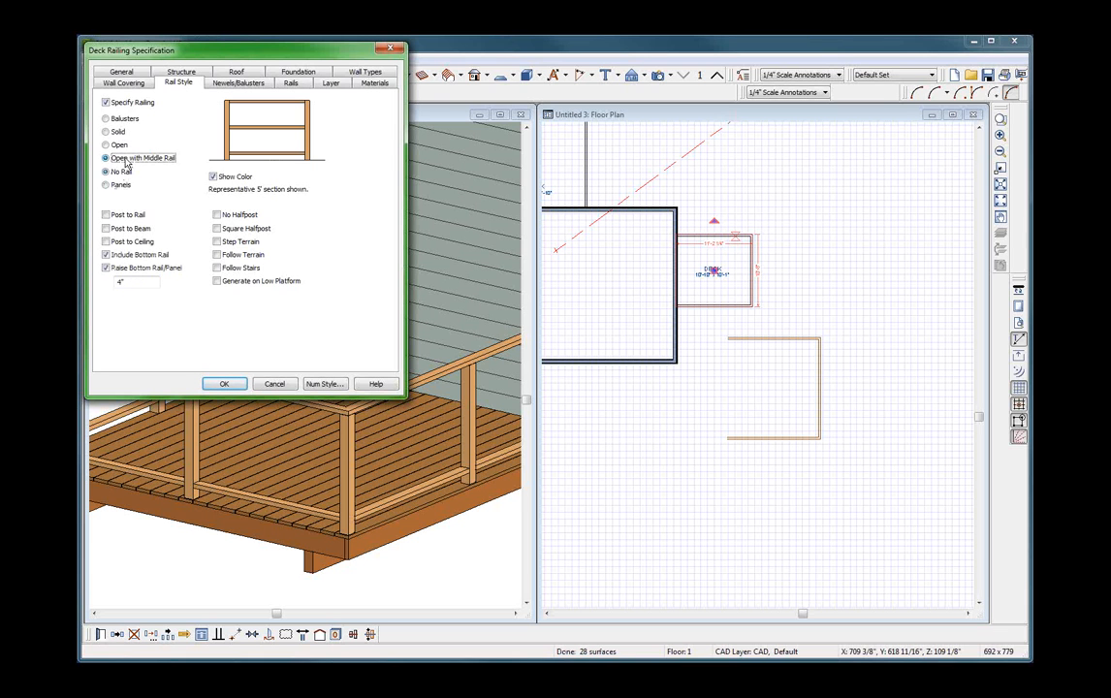
pyautogui.click(118, 146)
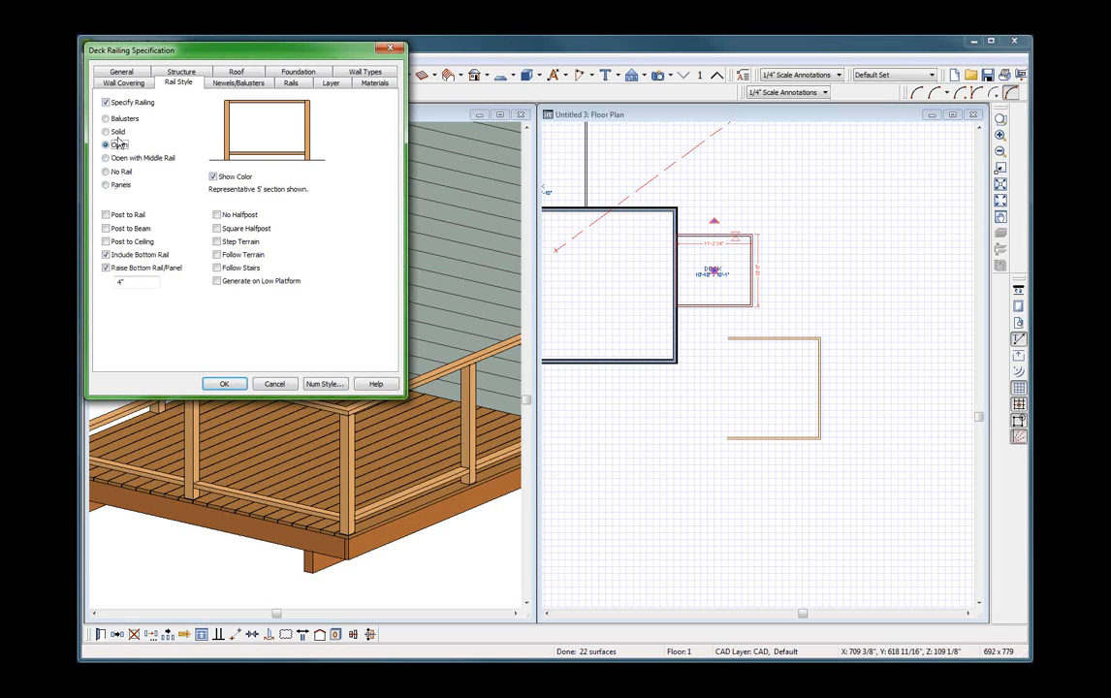
pyautogui.click(123, 119)
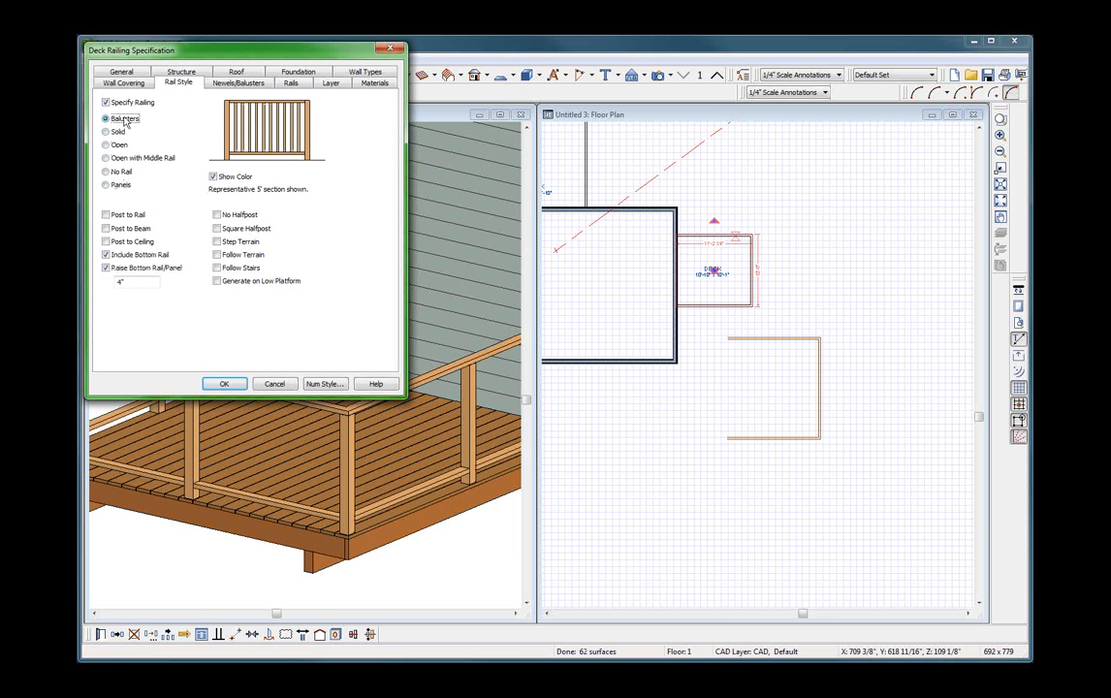
# Set the deck railings' style to Open, accept the specification, and view the whole deck in the overview.
pyautogui.click(120, 145)
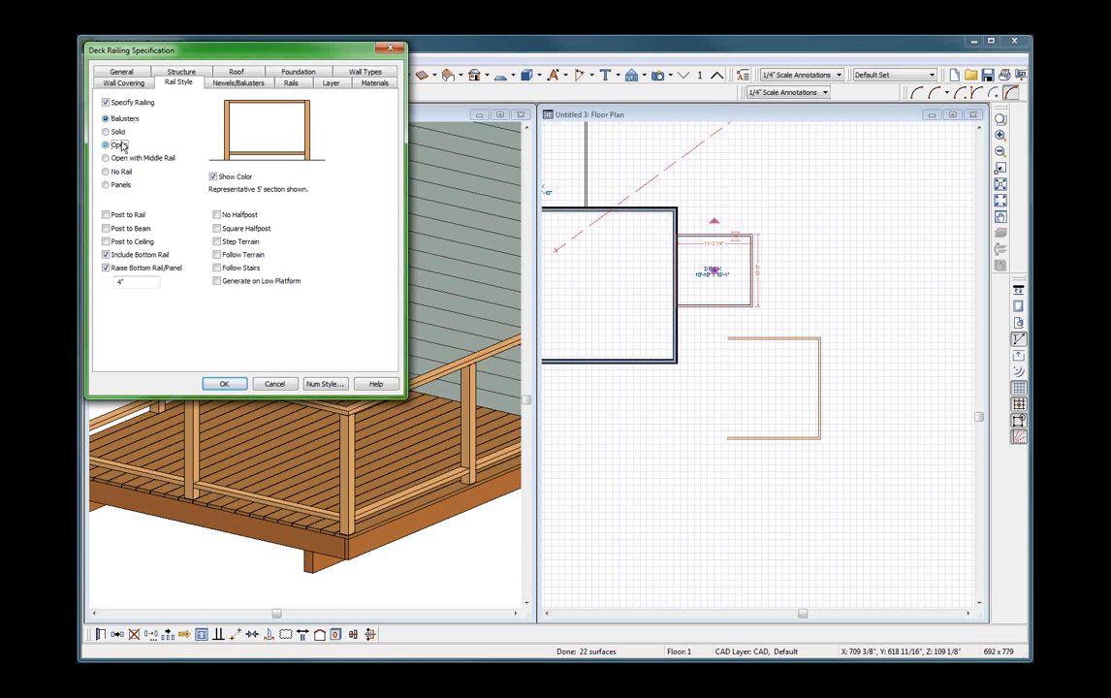
pyautogui.click(222, 384)
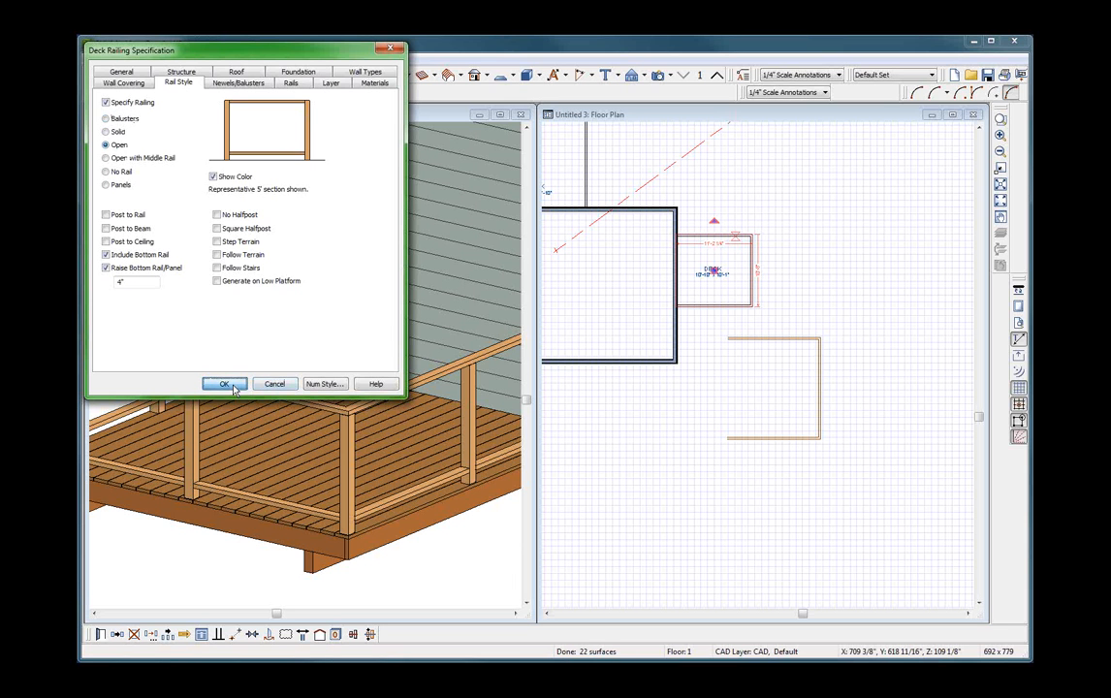
pyautogui.click(417, 388)
pyautogui.scroll(-3, 430, 311)
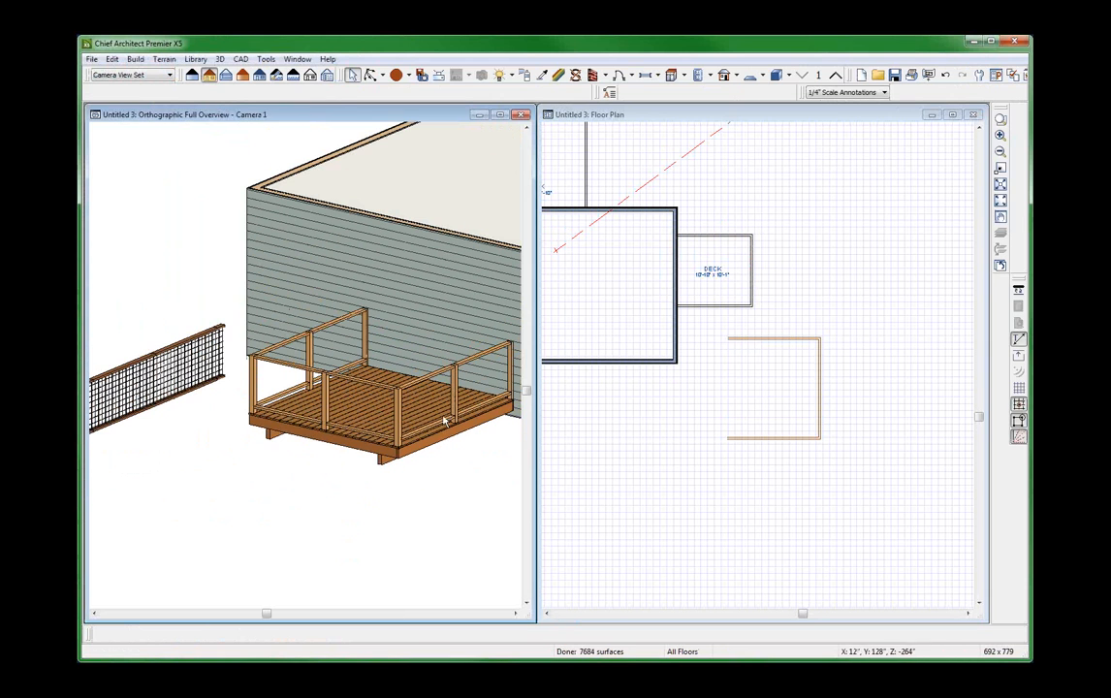
# Set the Rail Mesh molding of the molding polyline to be placed on the inside of the line.
pyautogui.click(792, 343)
pyautogui.scroll(2, 810, 339)
pyautogui.click(792, 339)
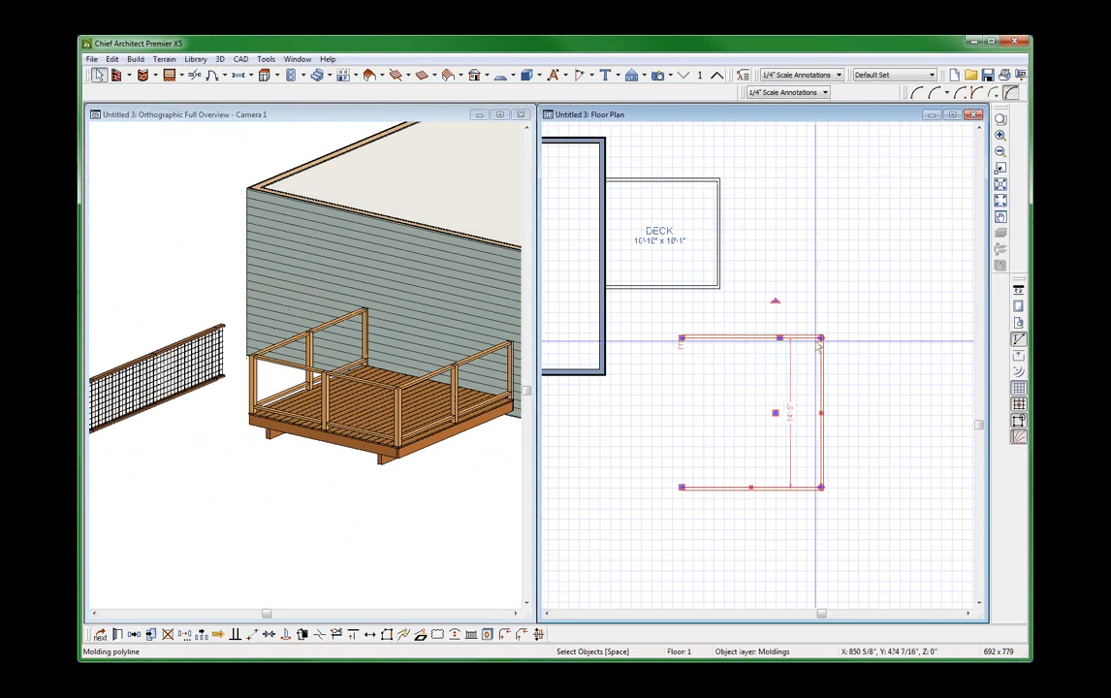
pyautogui.hotkey('ctrl', 'e')
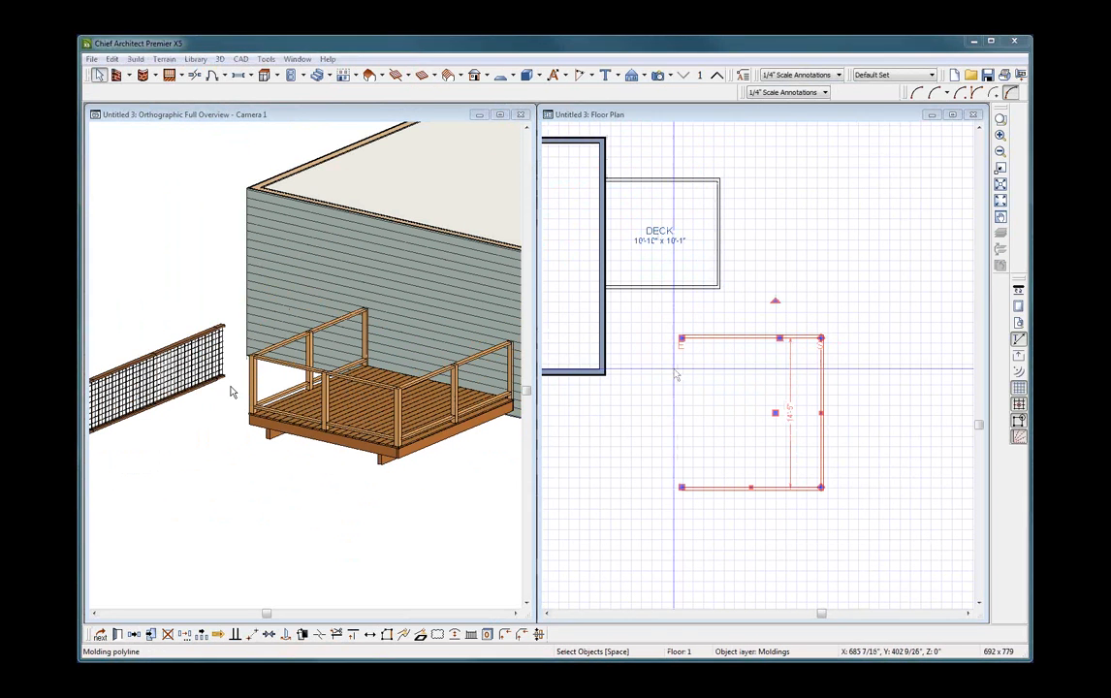
pyautogui.click(219, 73)
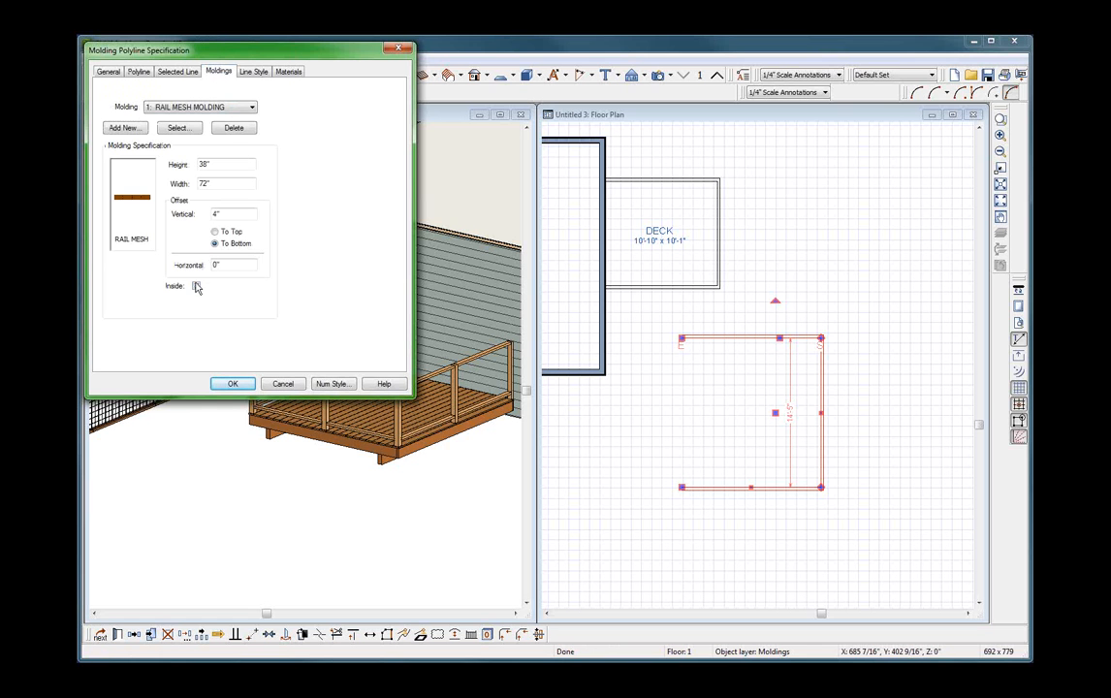
pyautogui.click(232, 384)
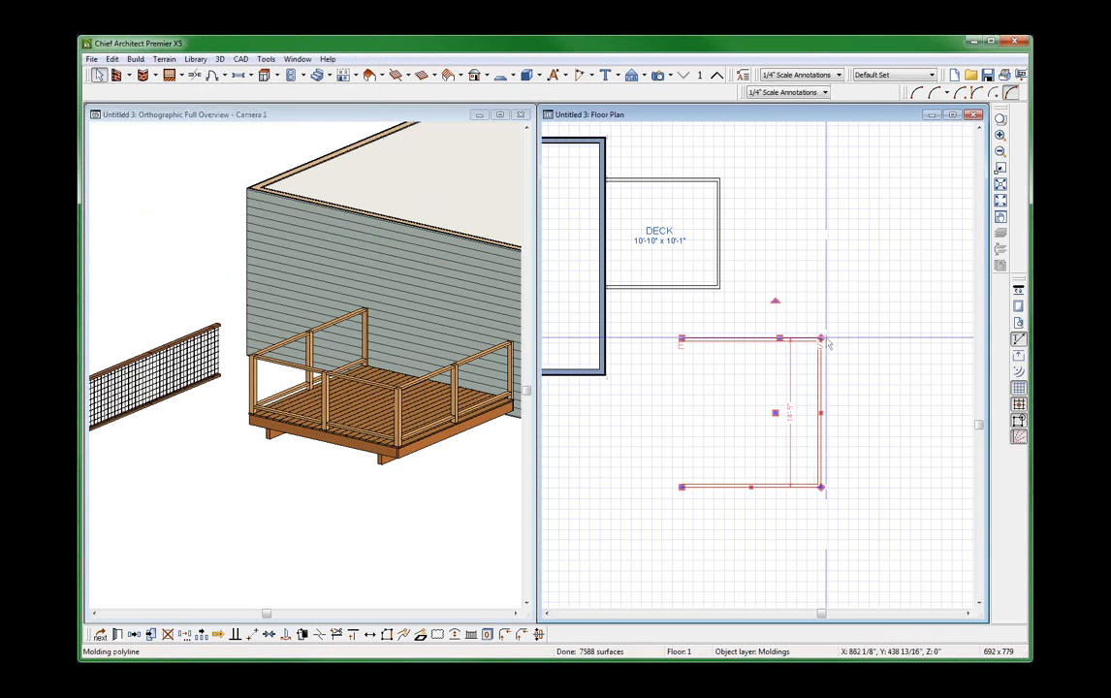
# Select the three deck railings and check the thickness in their general specification settings.
pyautogui.click(665, 179)
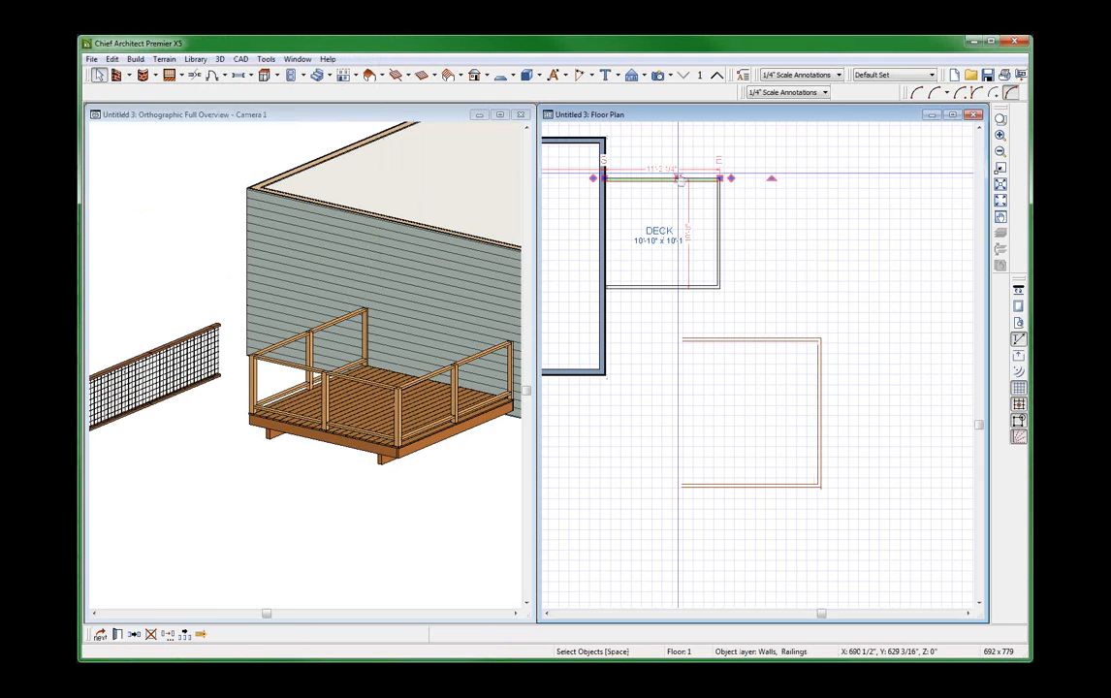
pyautogui.scroll(2, 676, 263)
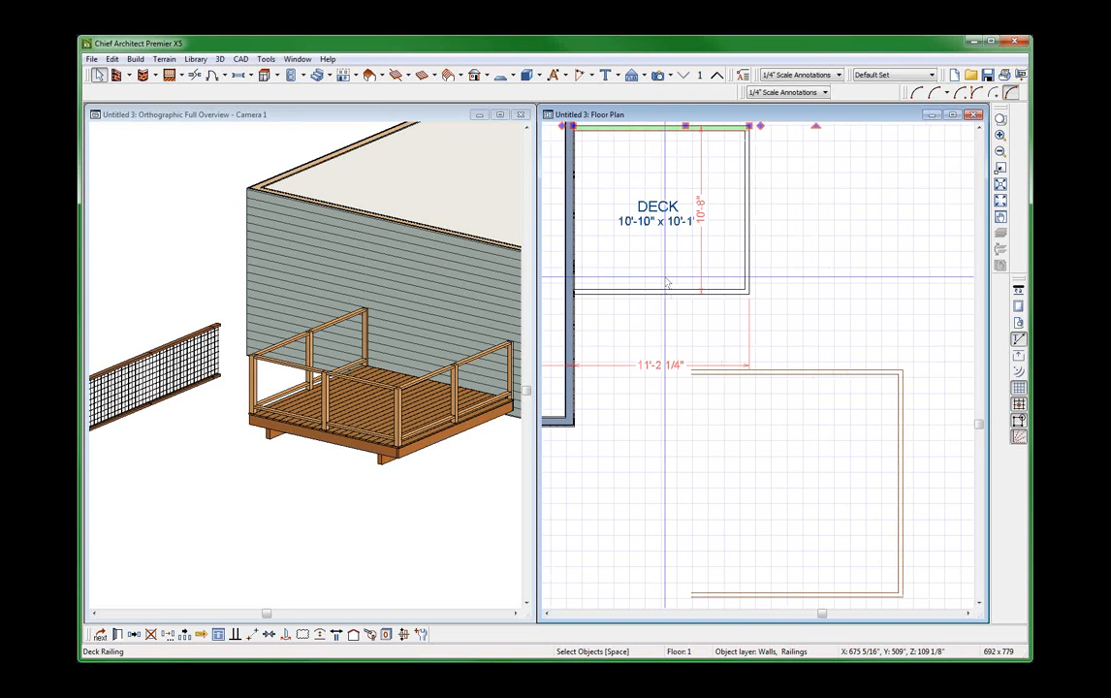
pyautogui.keyDown('shift'); pyautogui.click(748, 229); pyautogui.keyUp('shift')
pyautogui.keyDown('shift'); pyautogui.click(705, 291); pyautogui.keyUp('shift')
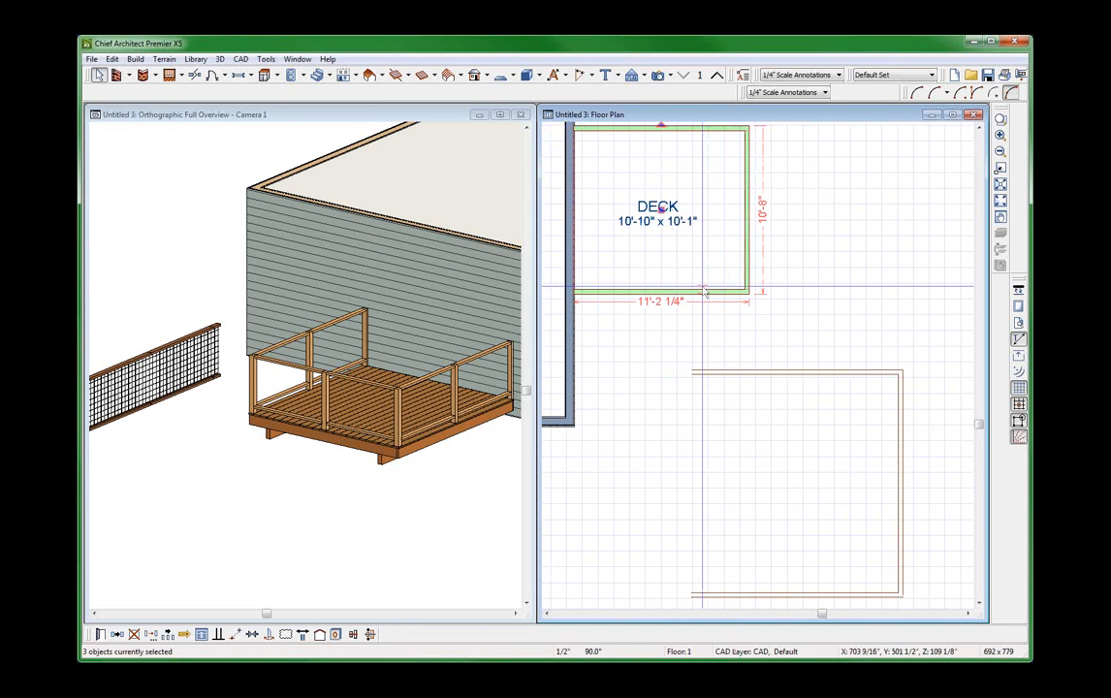
pyautogui.hotkey('ctrl', 'e')
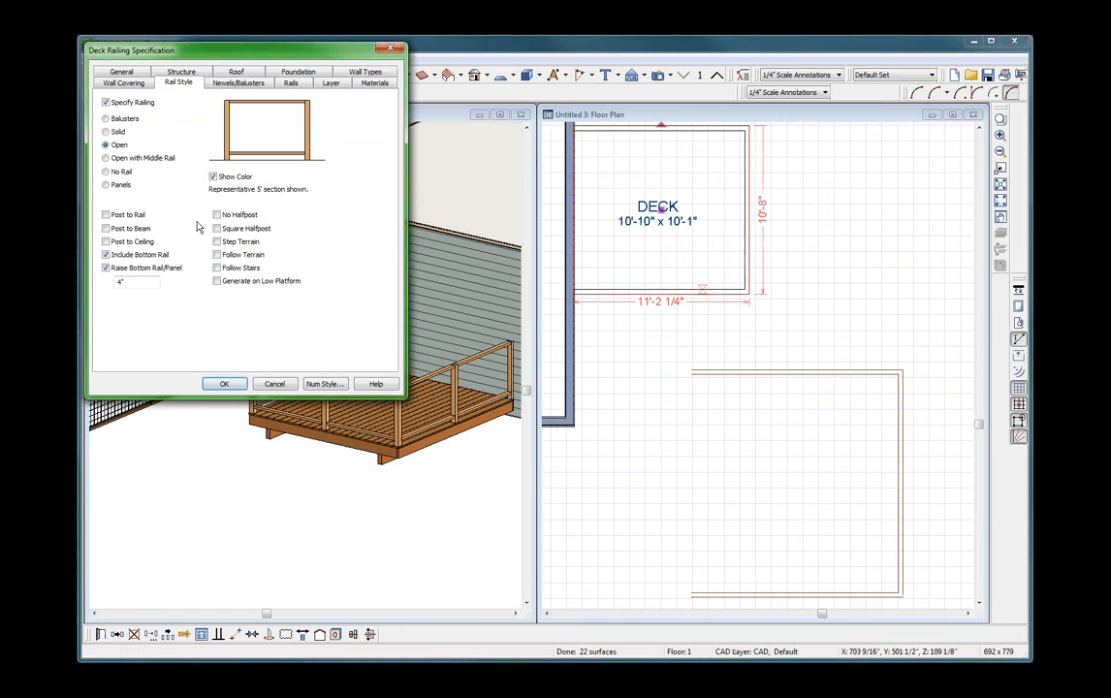
pyautogui.click(121, 83)
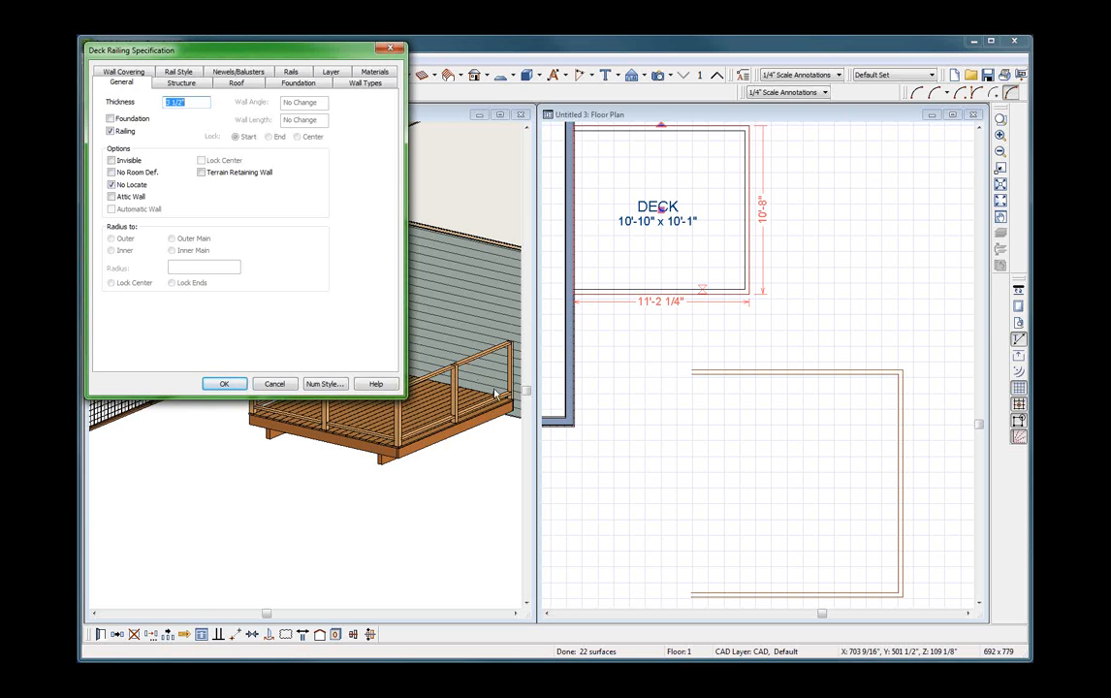
pyautogui.click(236, 386)
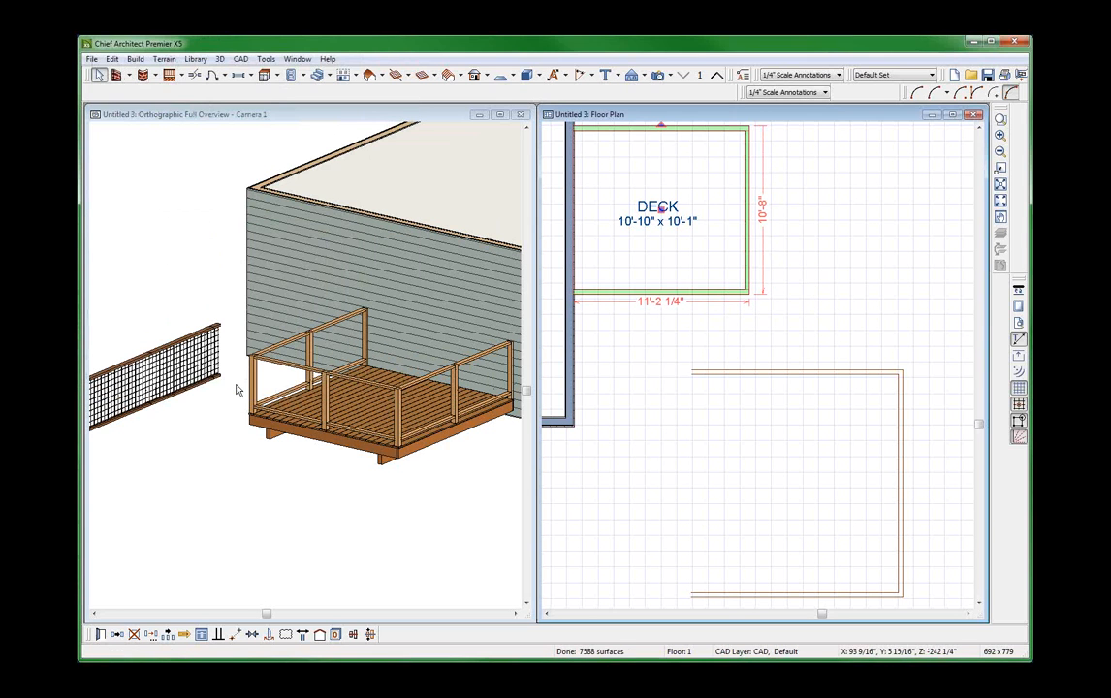
# Move the mesh molding polyline point to point so its upper-right corner sits on the deck's upper-right corner.
pyautogui.click(857, 372)
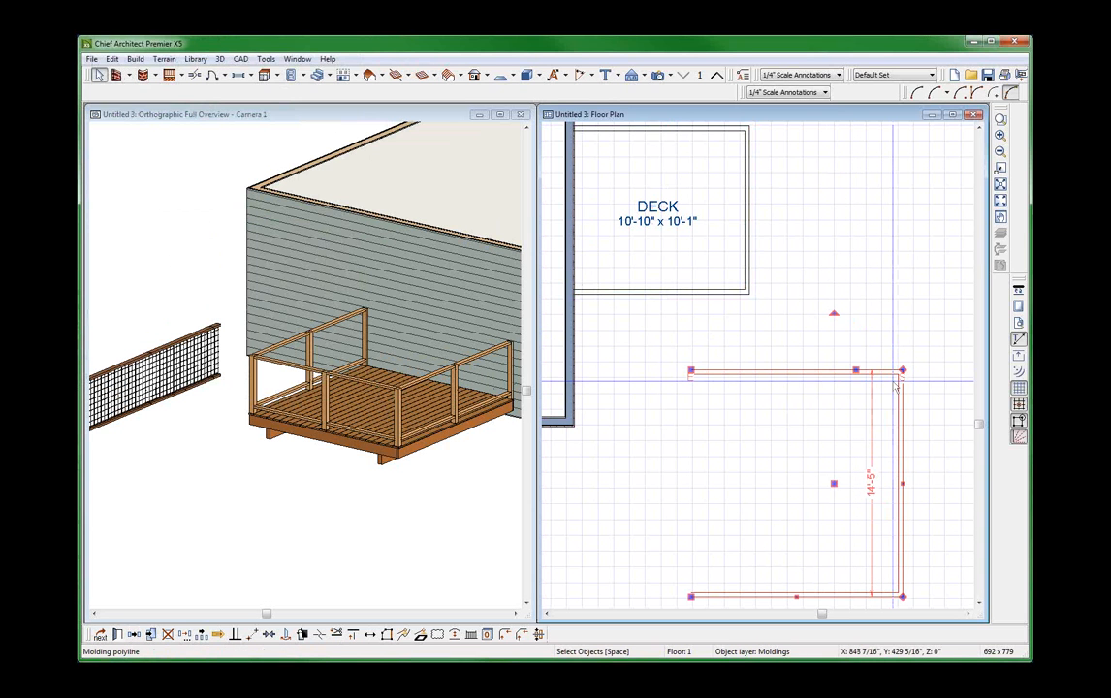
pyautogui.press('2')
pyautogui.click(903, 371)
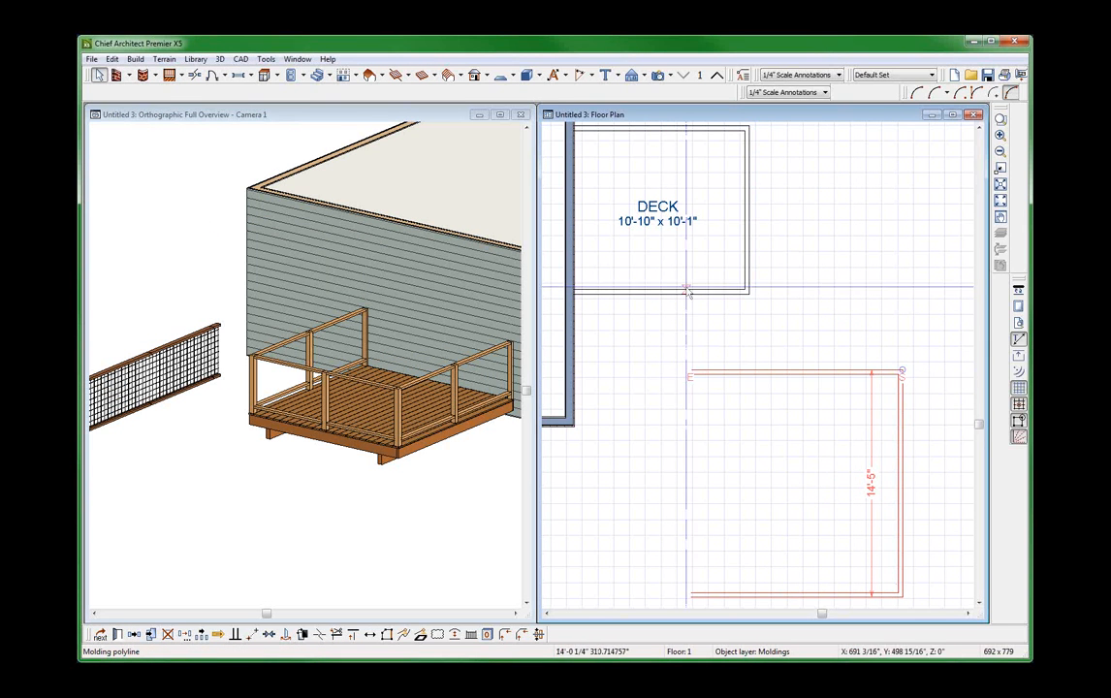
pyautogui.click(746, 130)
pyautogui.scroll(-2, 692, 359)
pyautogui.scroll(3, 691, 358)
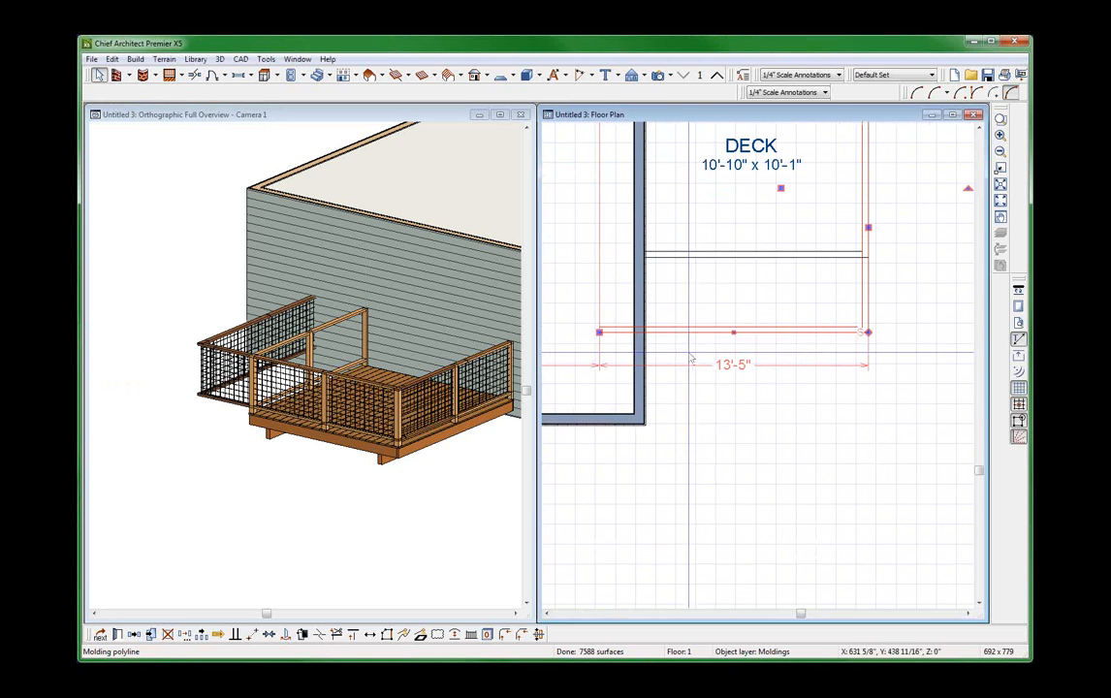
# Align the mesh polyline's lower edge with the deck's lower railing and shorten both open ends to the house wall.
pyautogui.moveTo(734, 331); pyautogui.dragTo(743, 255)
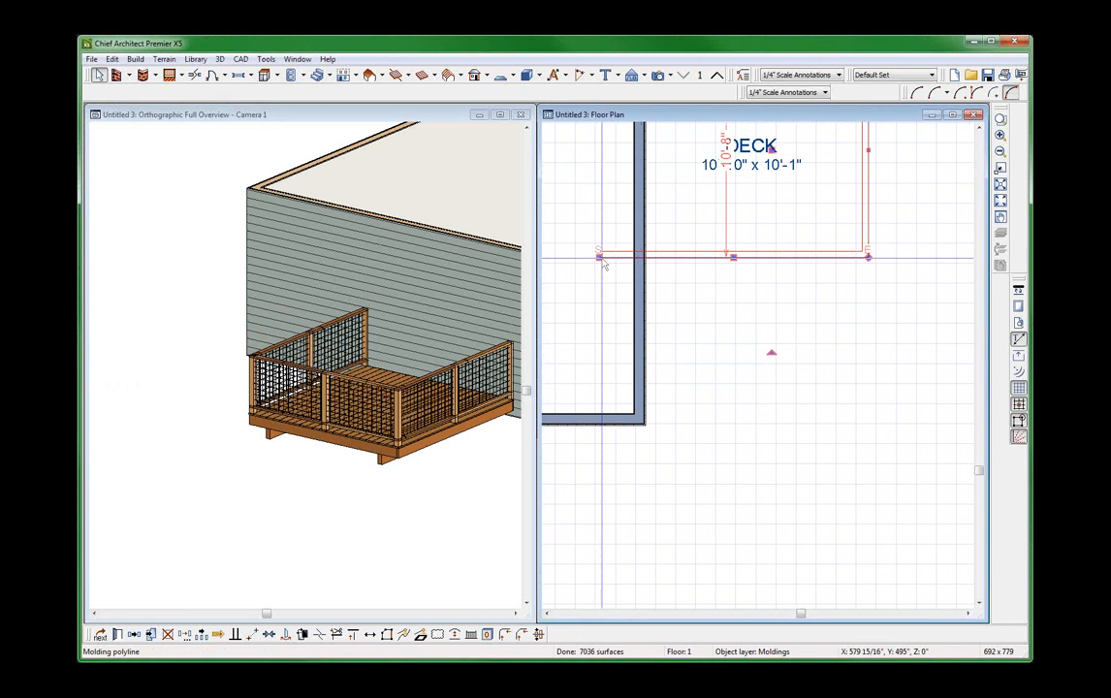
pyautogui.moveTo(599, 257); pyautogui.dragTo(646, 258)
pyautogui.scroll(-2, 721, 465)
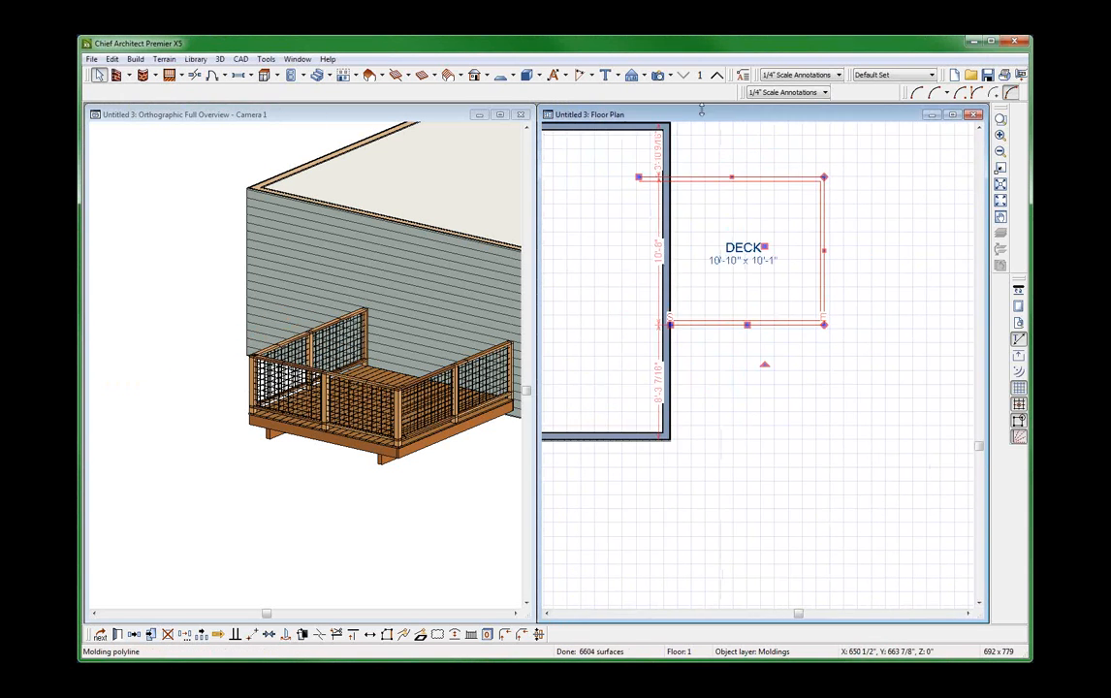
pyautogui.scroll(2, 702, 110)
pyautogui.moveTo(613, 205); pyautogui.dragTo(656, 205)
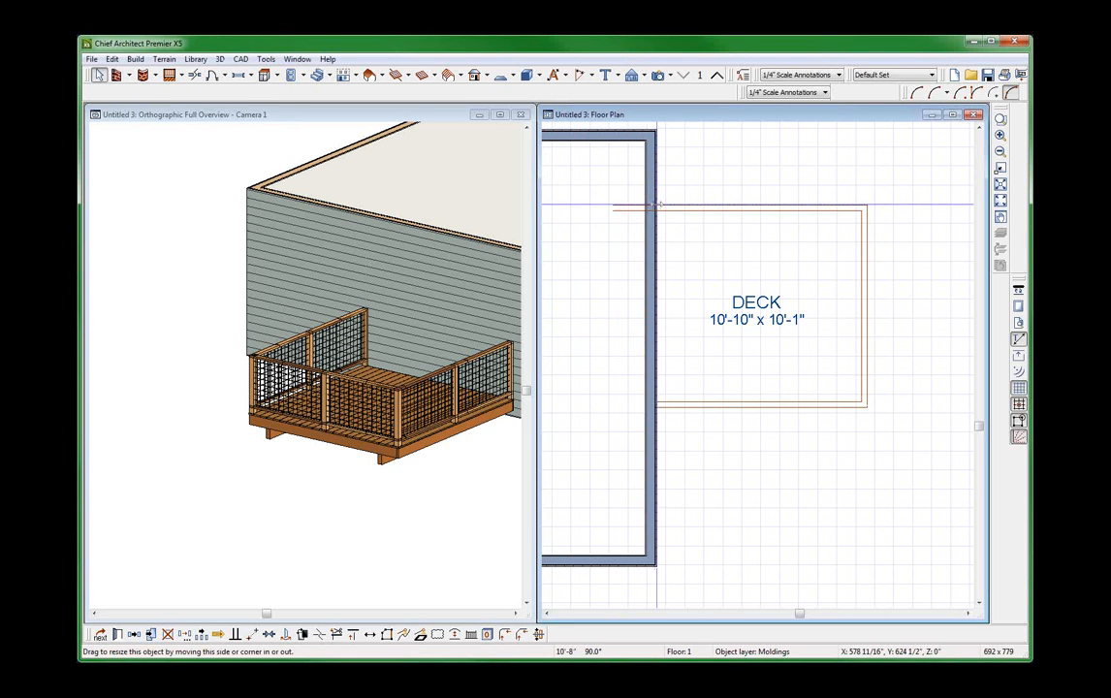
# Inspect the mesh railing in the overview, especially where the top and bottom rails meet the newel posts.
pyautogui.scroll(3, 398, 474)
pyautogui.scroll(-3, 398, 475)
pyautogui.click(397, 475)
pyautogui.scroll(1, 461, 373)
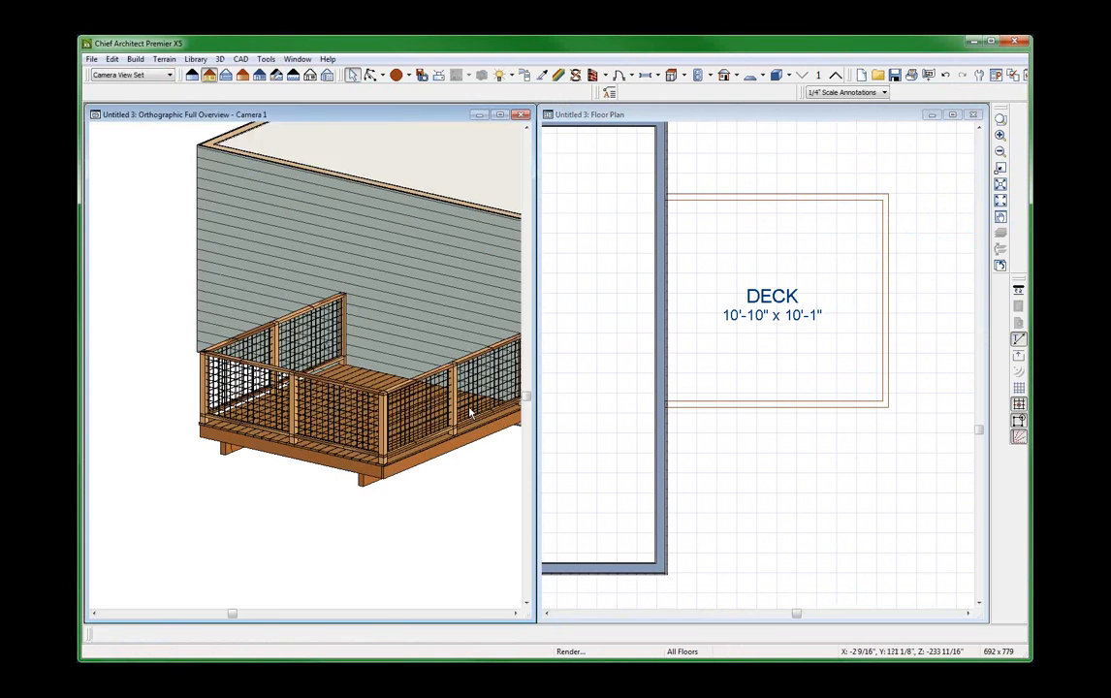
pyautogui.scroll(2, 469, 413)
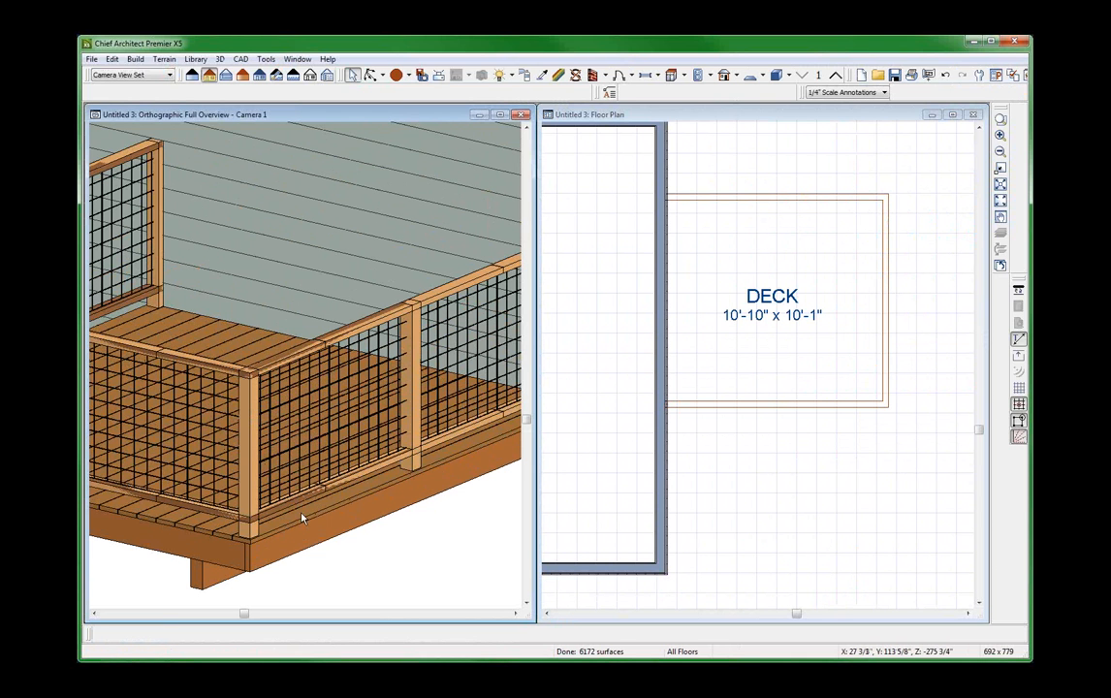
pyautogui.scroll(3, 413, 418)
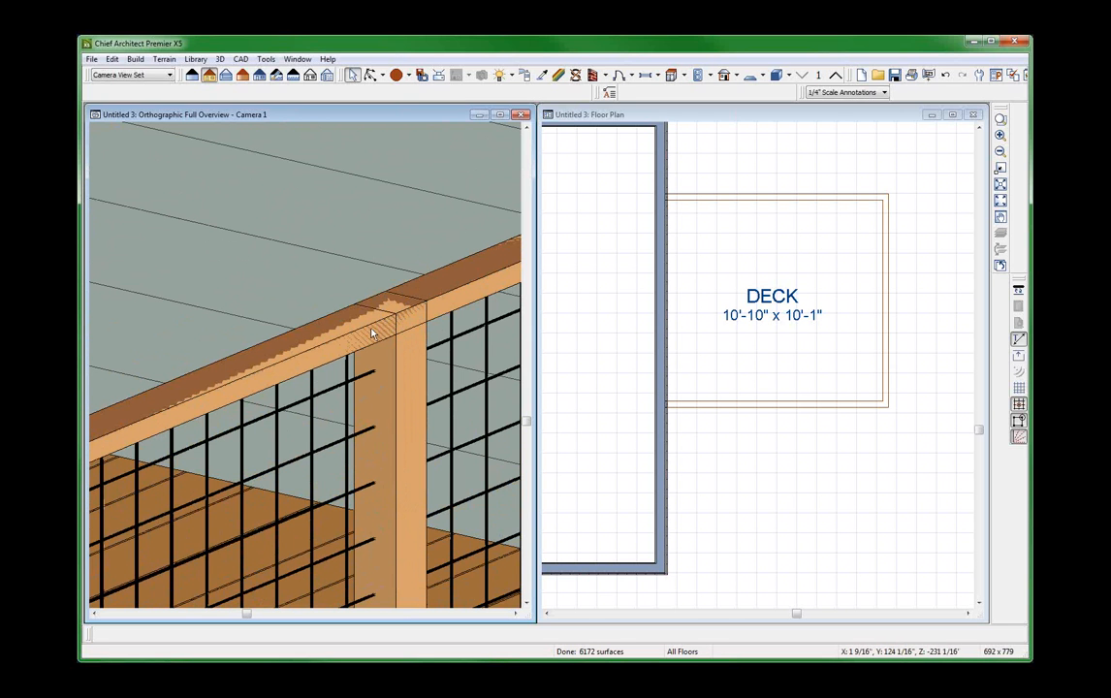
pyautogui.scroll(-4, 378, 324)
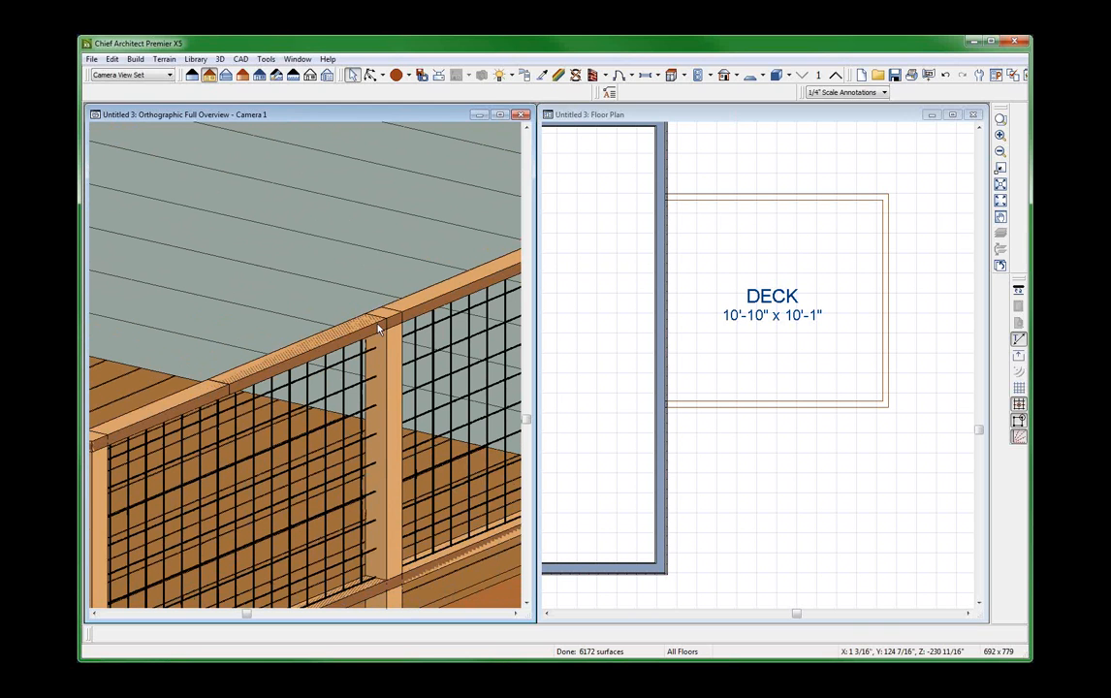
# Select the three deck railings together and set their newel height to 40.5".
pyautogui.click(770, 407)
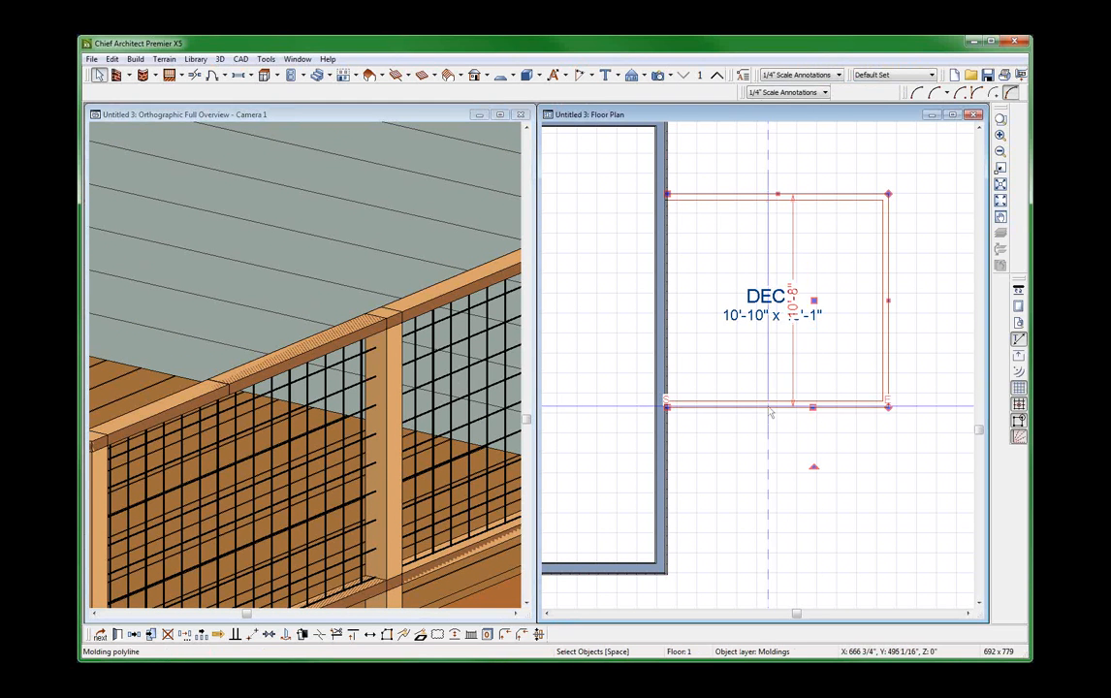
pyautogui.press('Escape')
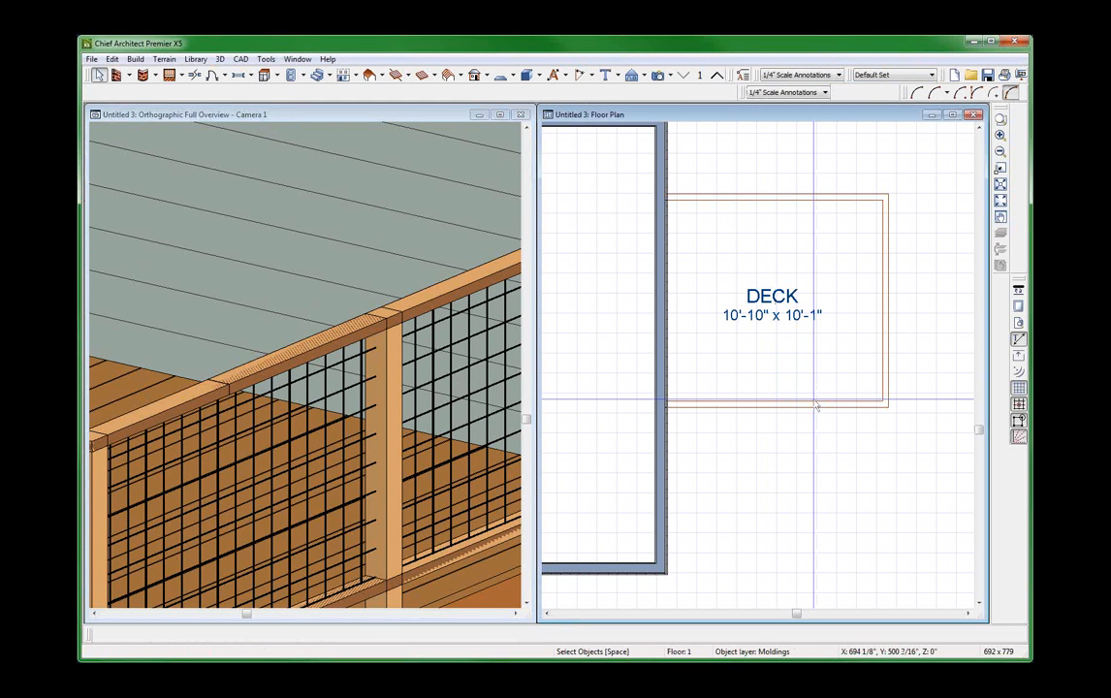
pyautogui.hotkey('shift', 'r')
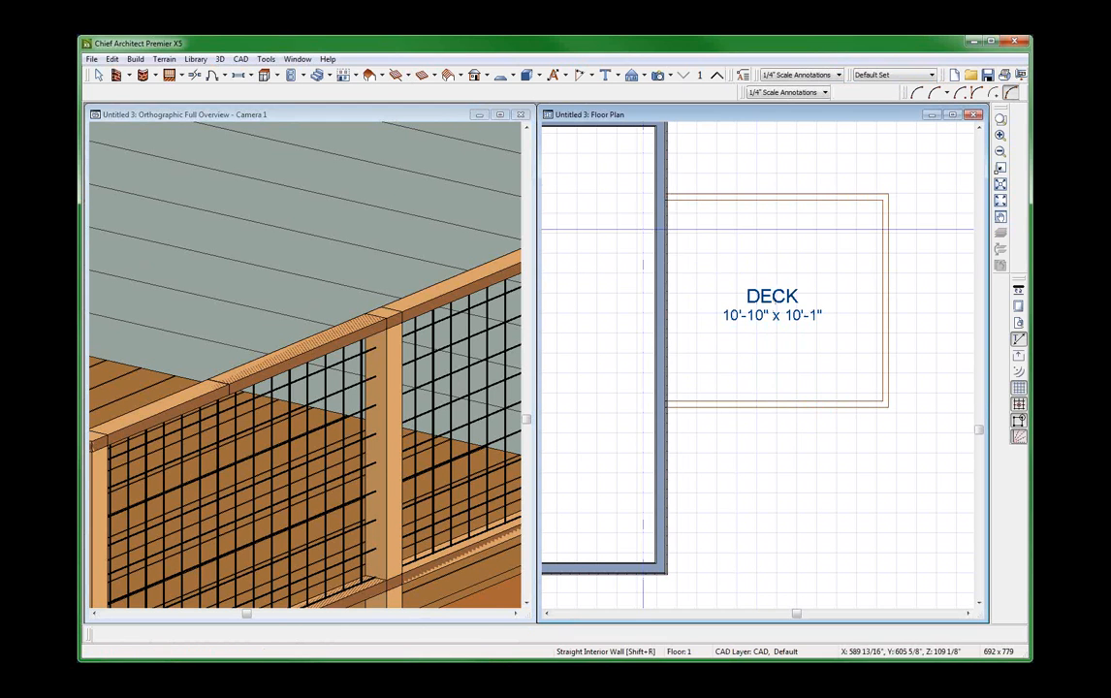
pyautogui.moveTo(618, 173); pyautogui.dragTo(885, 478)
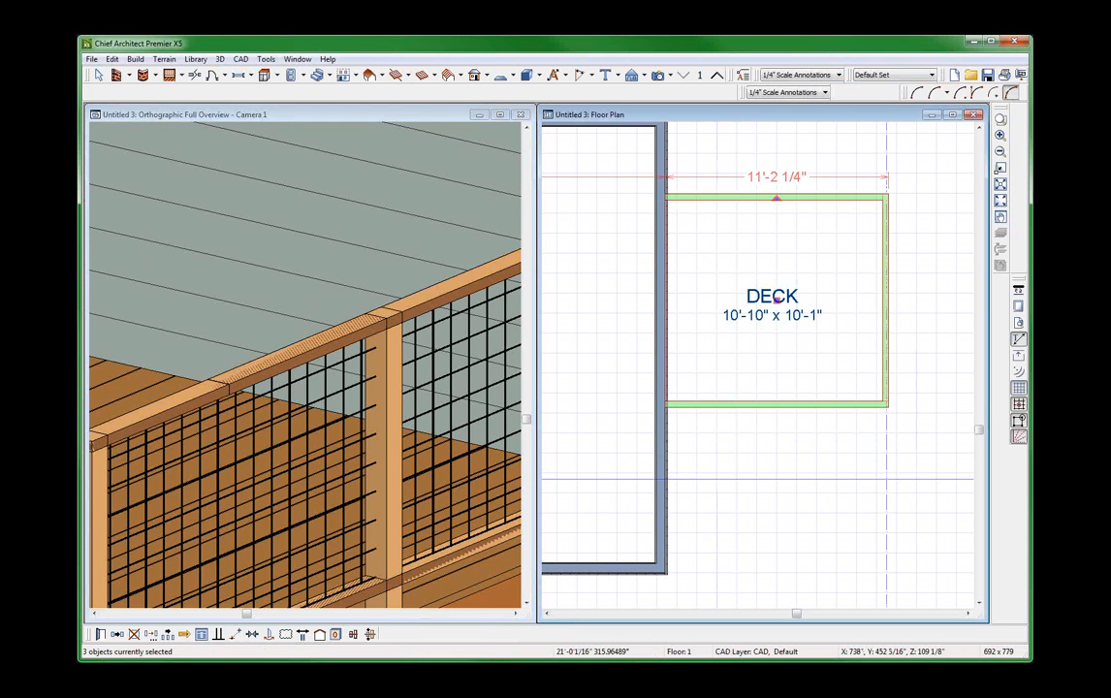
pyautogui.hotkey('ctrl', 'e')
pyautogui.click(236, 84)
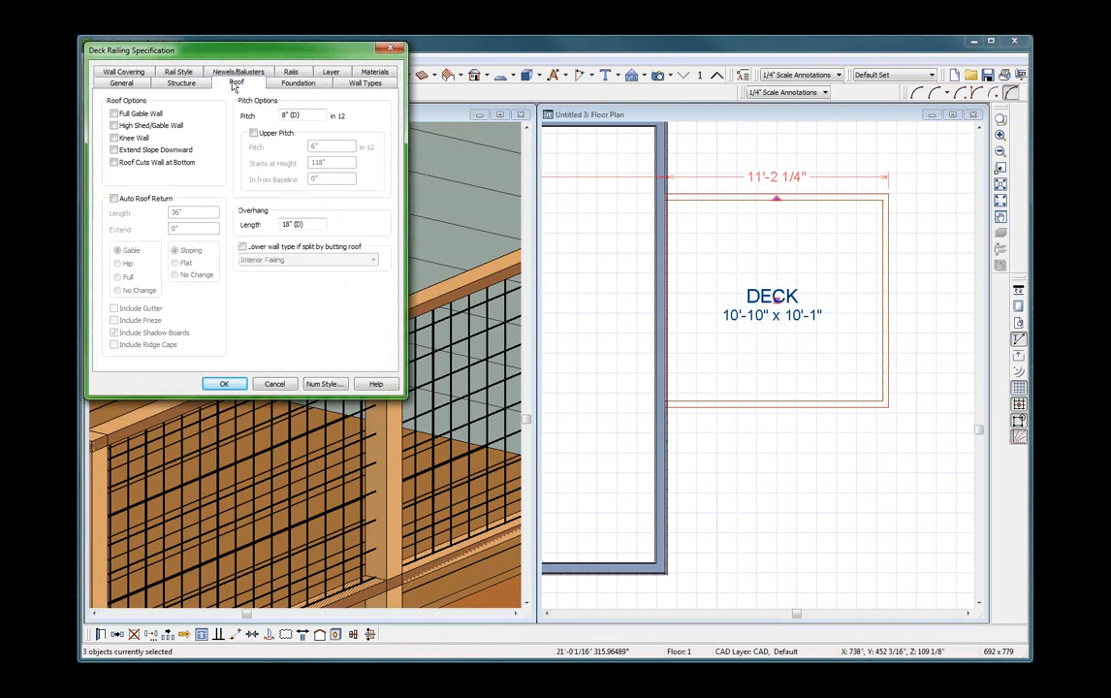
pyautogui.click(216, 71)
pyautogui.doubleClick(181, 152)
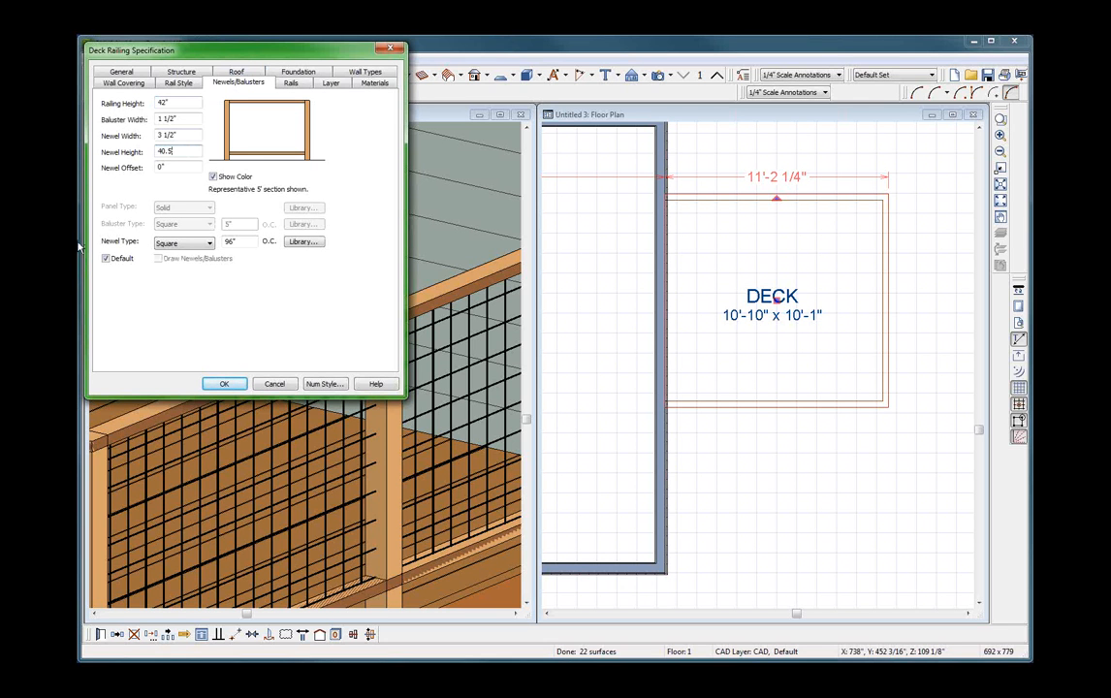
pyautogui.click(224, 384)
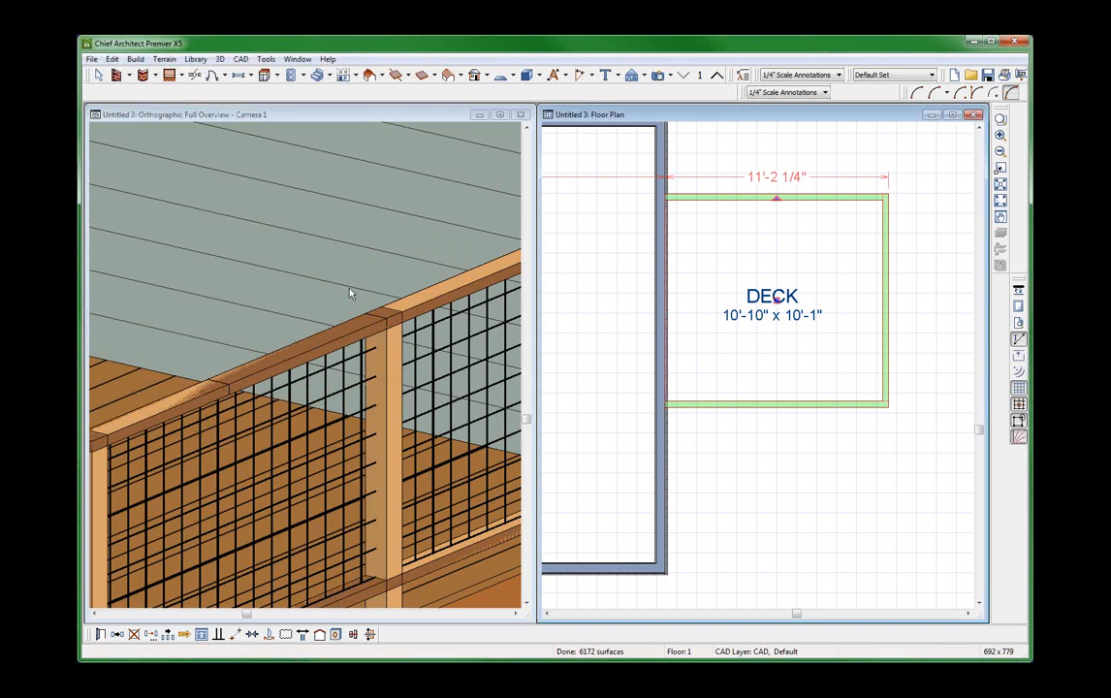
# Paste a copy of the three deck railings beyond the deck's lower-right corner and view it in the overview.
pyautogui.scroll(-1, 349, 290)
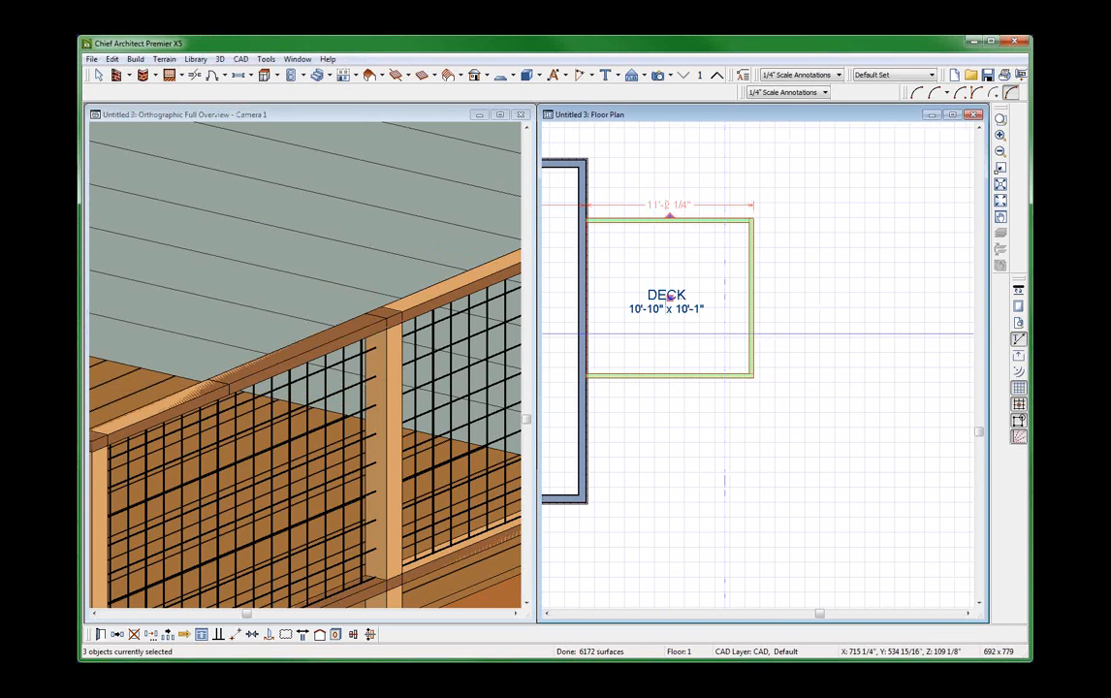
pyautogui.hotkey('ctrl', 'v')
pyautogui.click(835, 445)
pyautogui.click(415, 233)
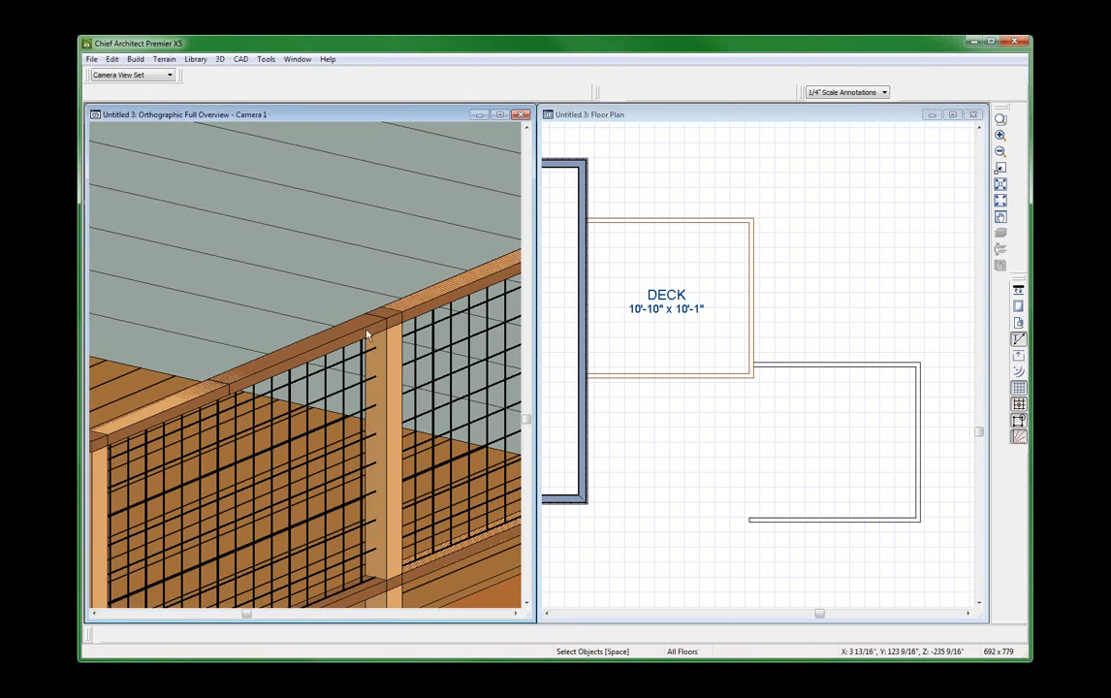
pyautogui.scroll(-8, 417, 231)
pyautogui.scroll(4, 306, 333)
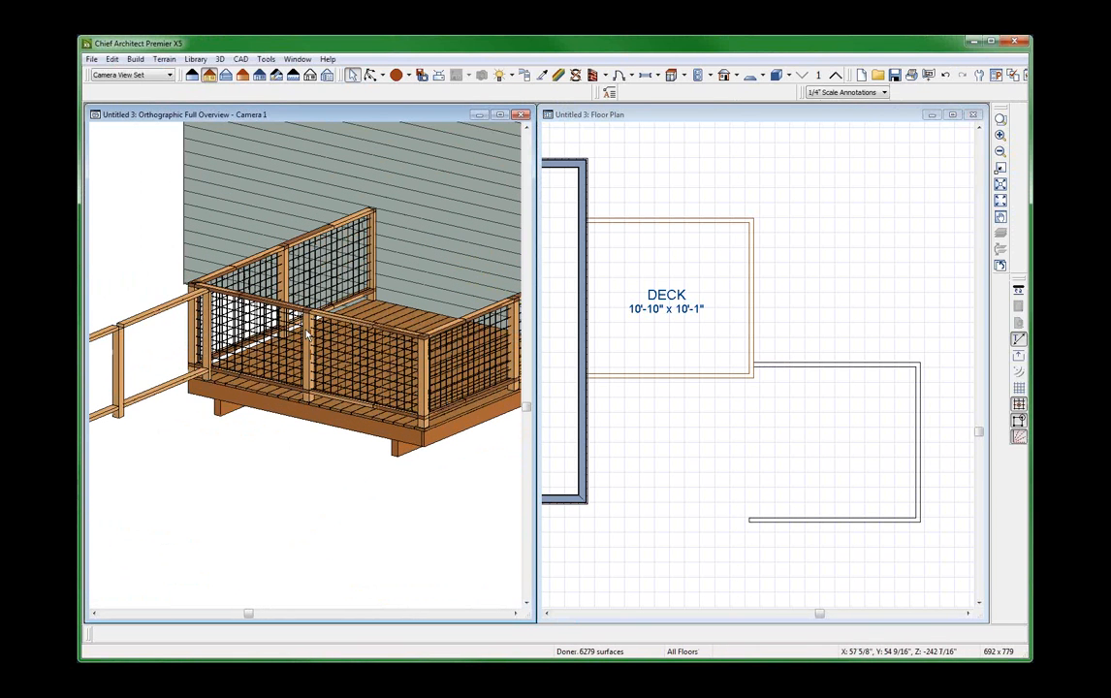
pyautogui.scroll(-1, 375, 398)
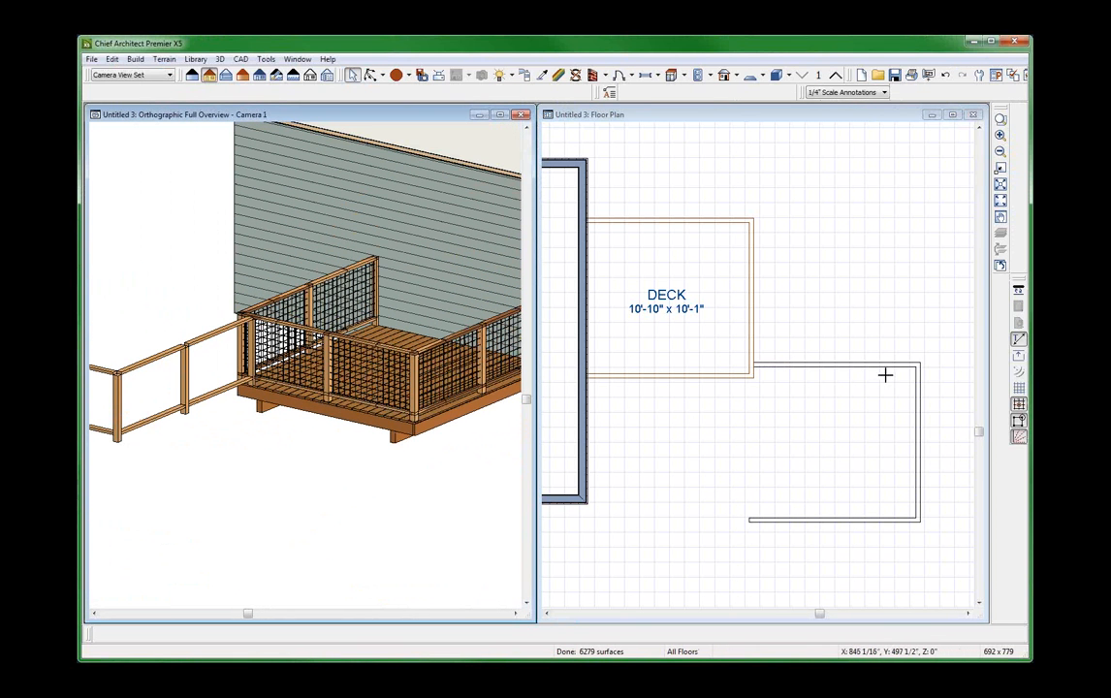
# Remove the copied railings from the floor plan and view the deck and house corner in the overview.
pyautogui.click(885, 364)
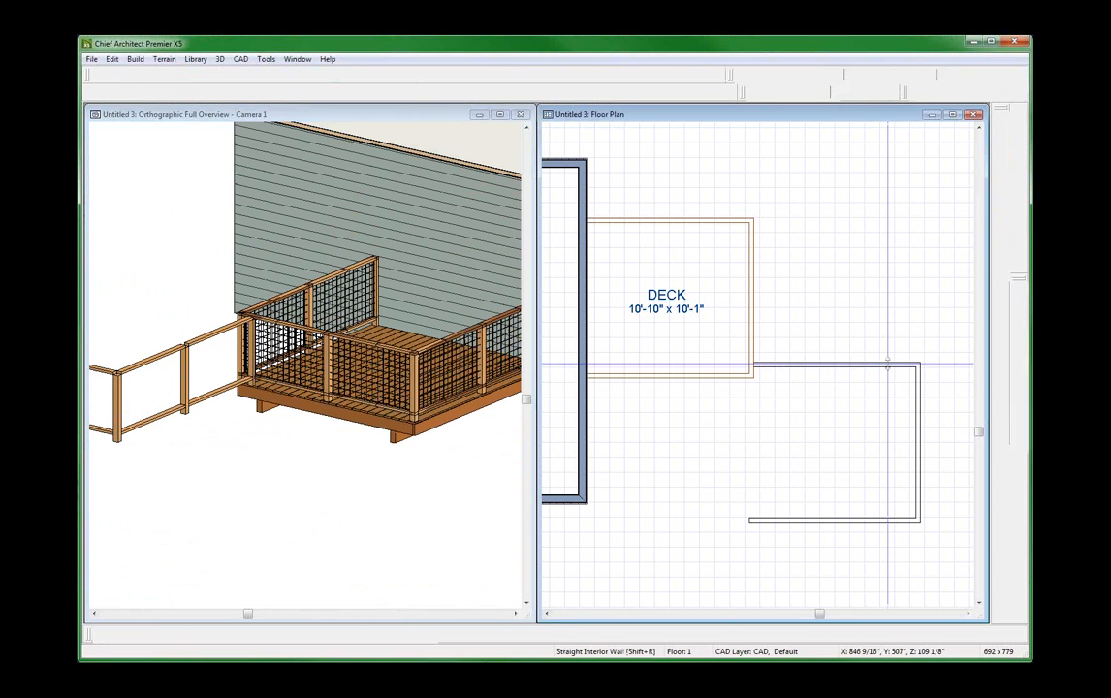
pyautogui.click(886, 363)
pyautogui.keyDown('shift'); pyautogui.click(919, 436); pyautogui.keyUp('shift')
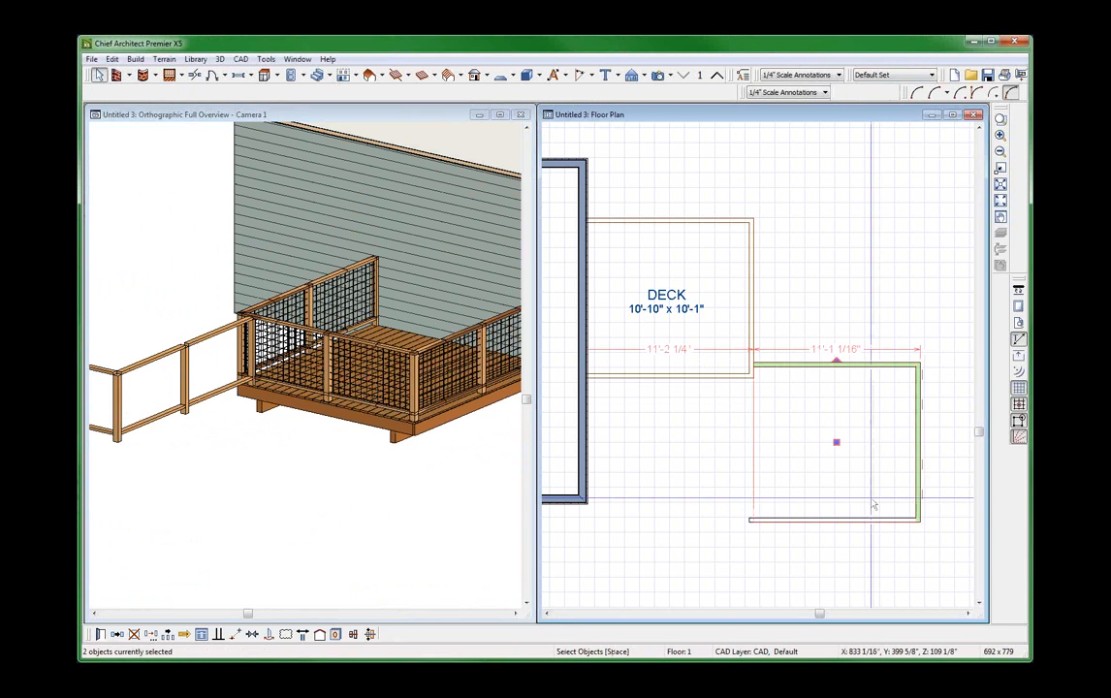
pyautogui.keyDown('shift'); pyautogui.click(857, 522); pyautogui.keyUp('shift')
pyautogui.press('Escape')
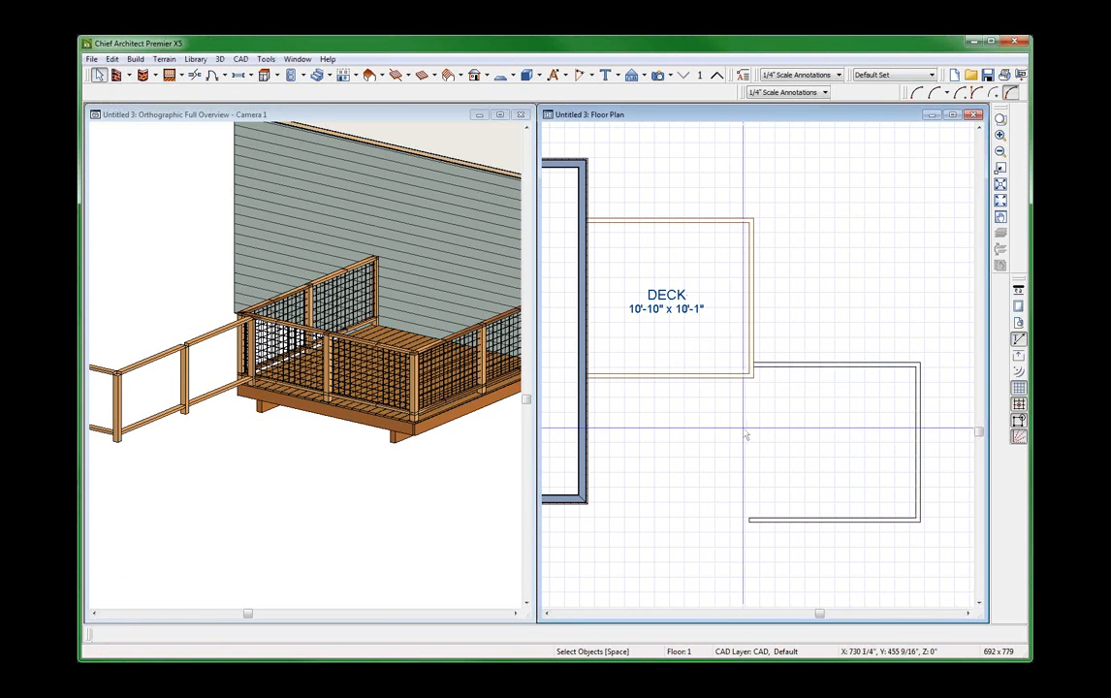
pyautogui.scroll(-1, 742, 429)
pyautogui.scroll(1, 770, 390)
pyautogui.click(300, 426)
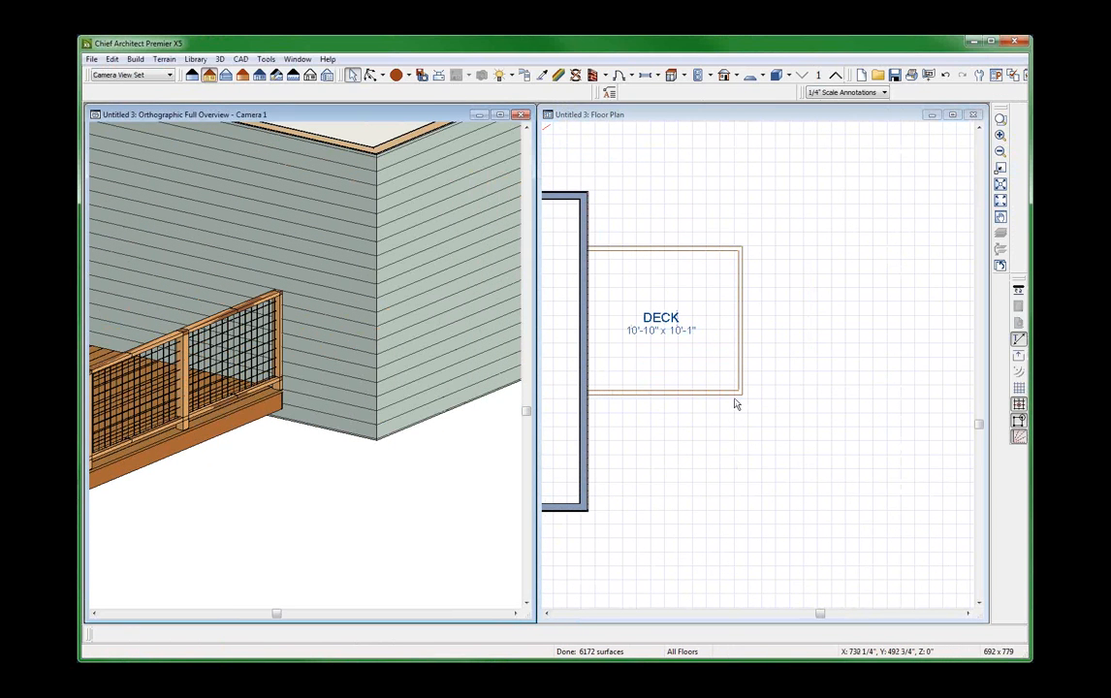
# Paste a copy of the deck's molding polyline beyond the deck's lower-right corner and bring both into view in the overview.
pyautogui.click(734, 400)
pyautogui.press('Tab')
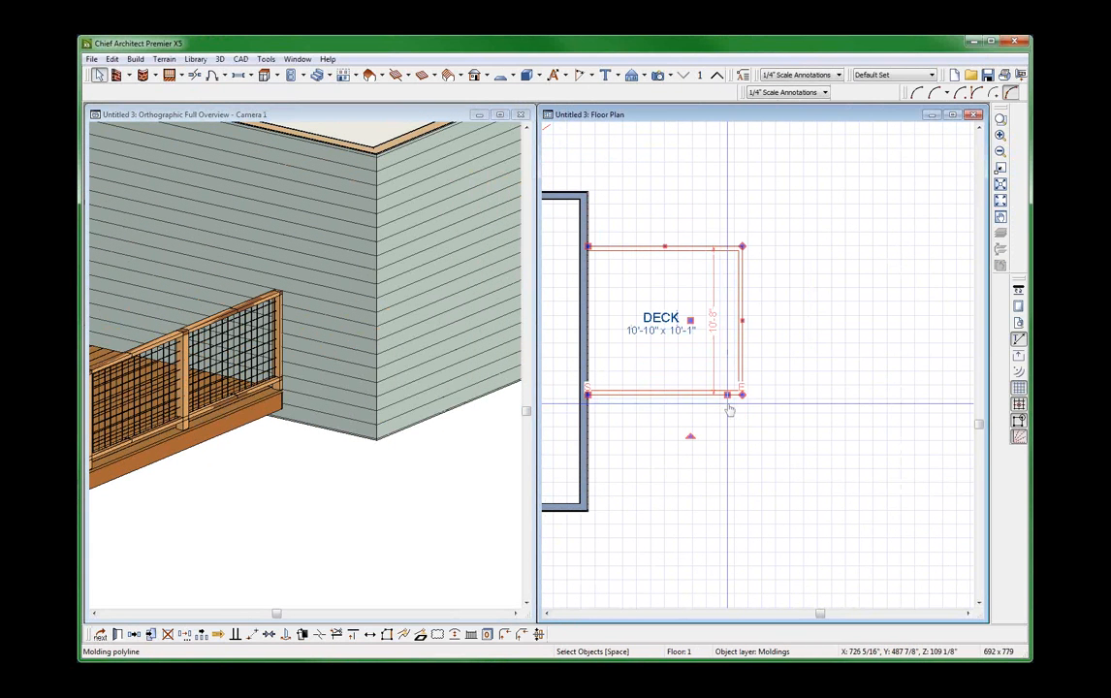
pyautogui.hotkey('ctrl', 'c')
pyautogui.hotkey('ctrl', 'v')
pyautogui.click(843, 473)
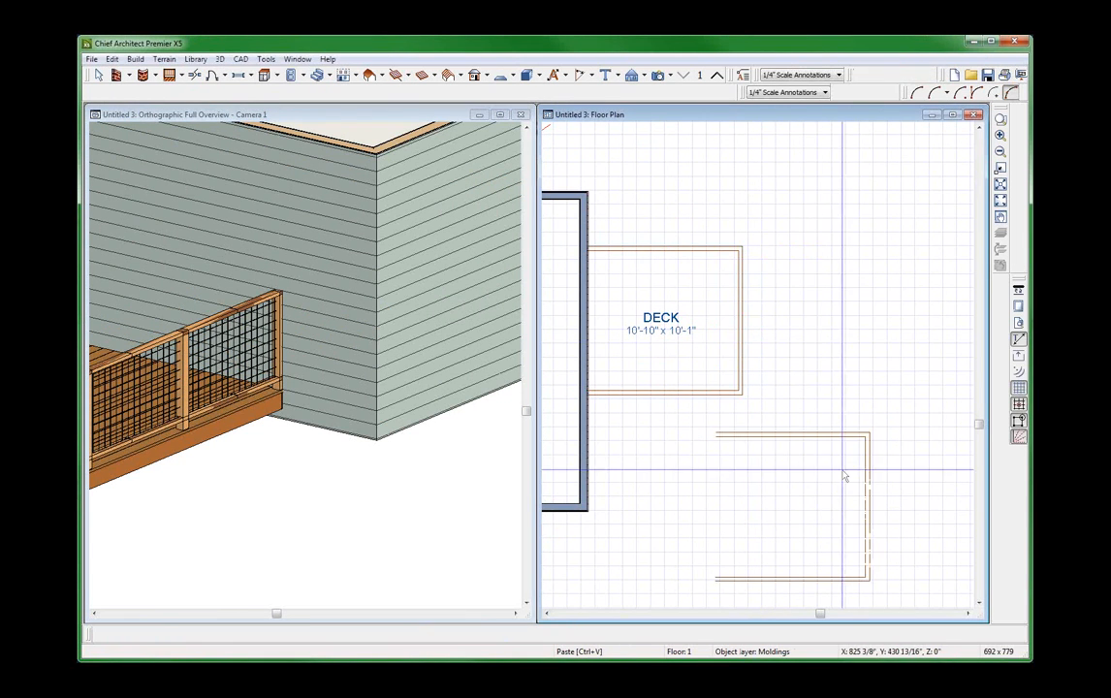
pyautogui.scroll(-1, 842, 465)
pyautogui.click(311, 298)
pyautogui.scroll(-3, 514, 303)
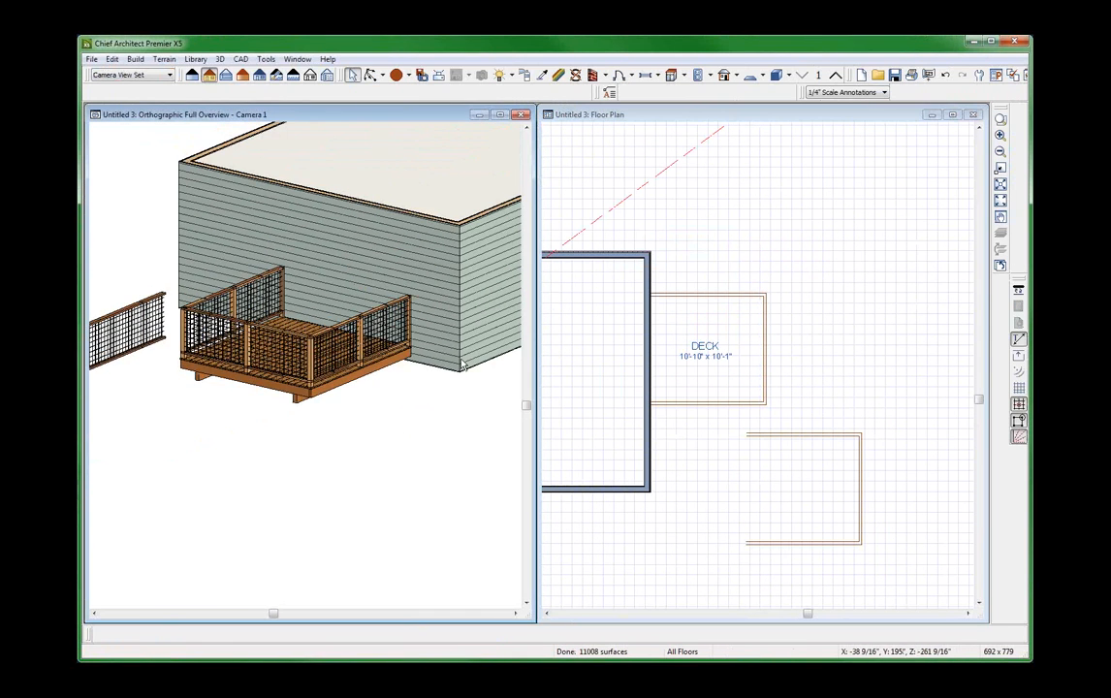
# Examine the copied mesh molding by itself in the overview and compare it with the deck railing at the newel posts.
pyautogui.scroll(4, 103, 335)
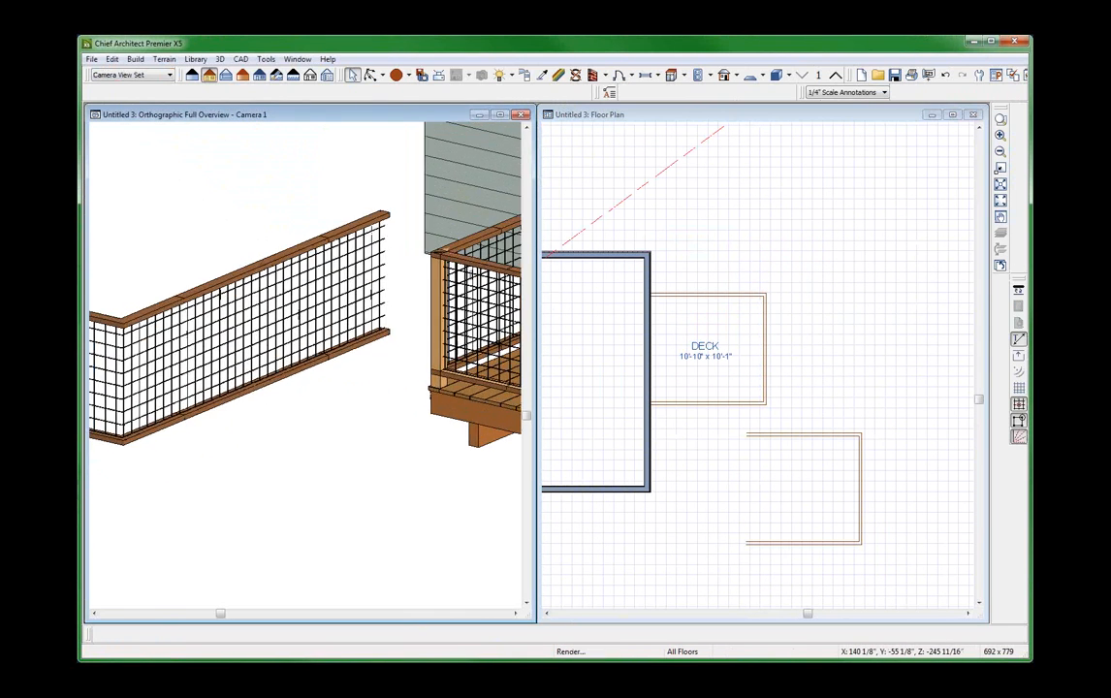
pyautogui.scroll(2, 140, 257)
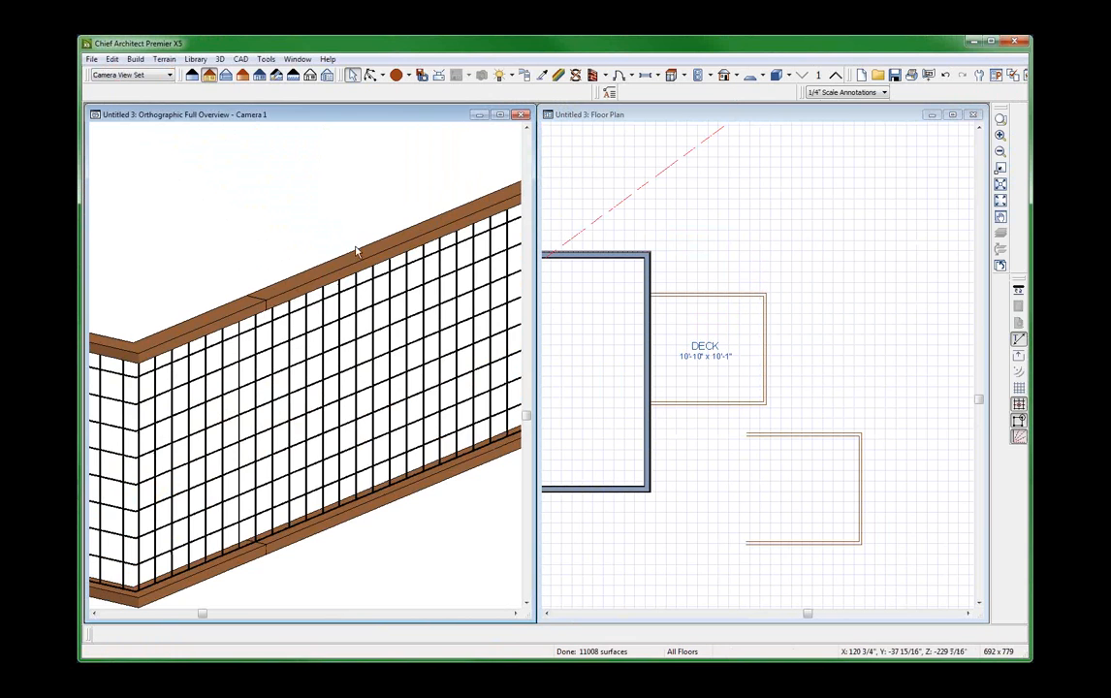
pyautogui.scroll(-1, 258, 300)
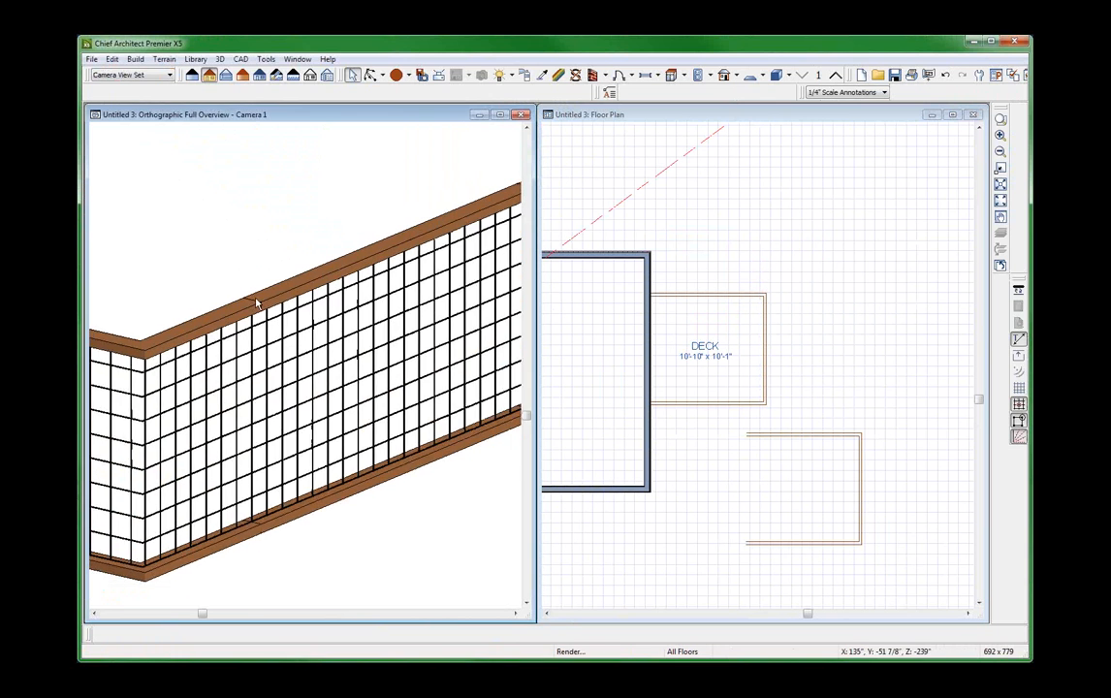
pyautogui.scroll(2, 508, 231)
pyautogui.scroll(-3, 312, 280)
pyautogui.scroll(-3, 256, 296)
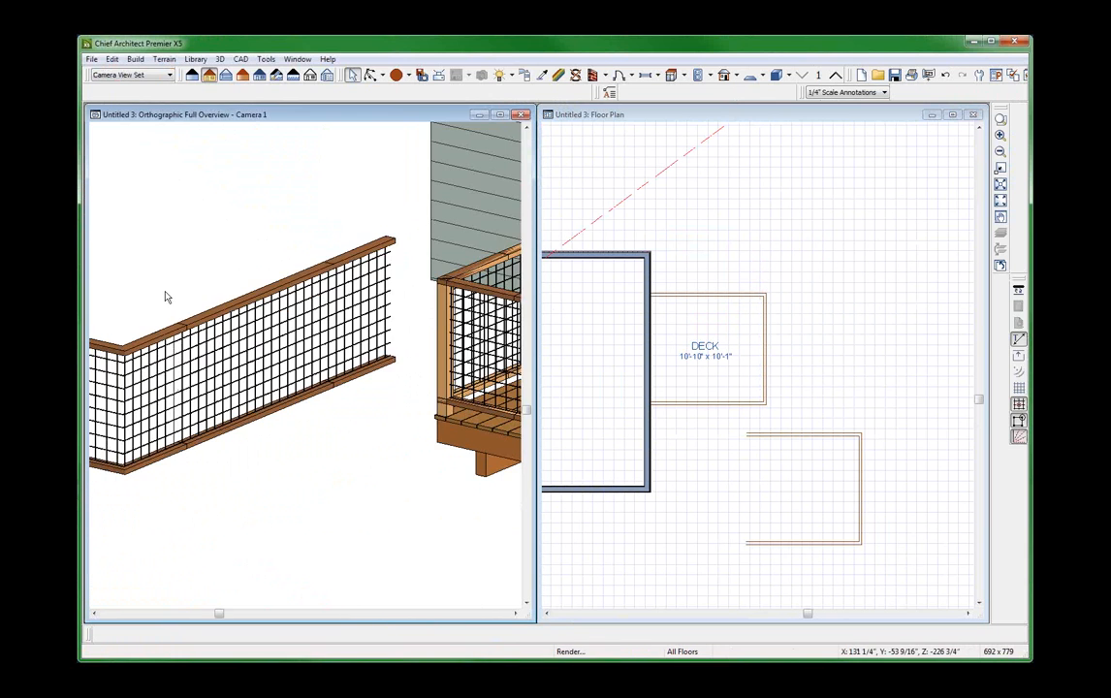
pyautogui.scroll(3, 506, 342)
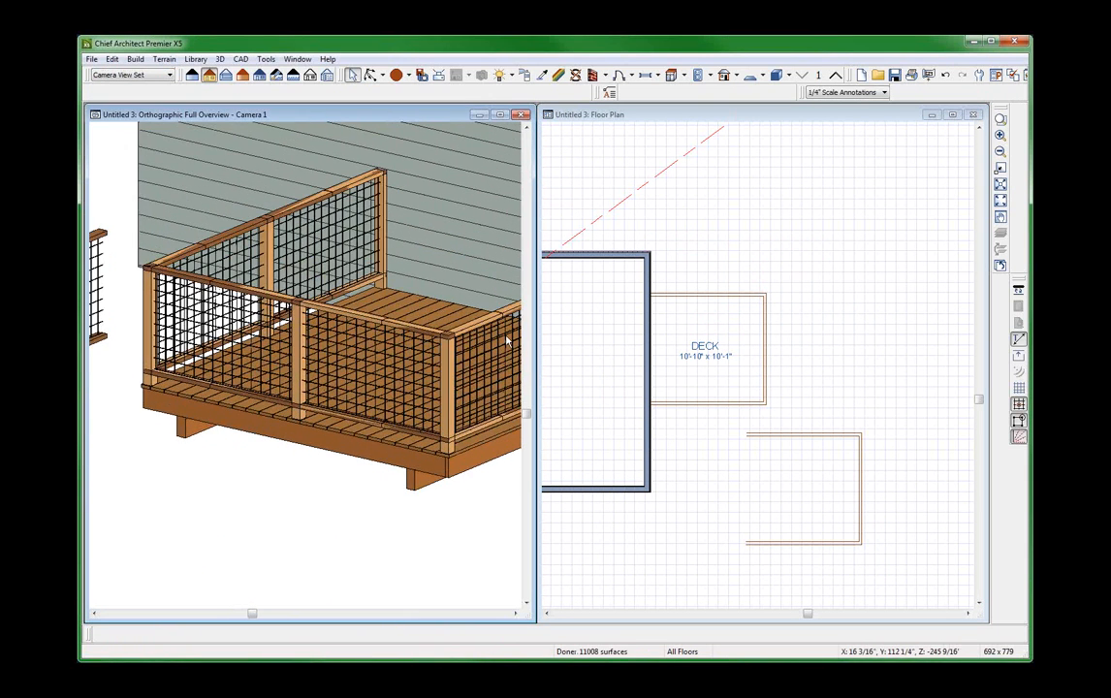
pyautogui.scroll(2, 496, 348)
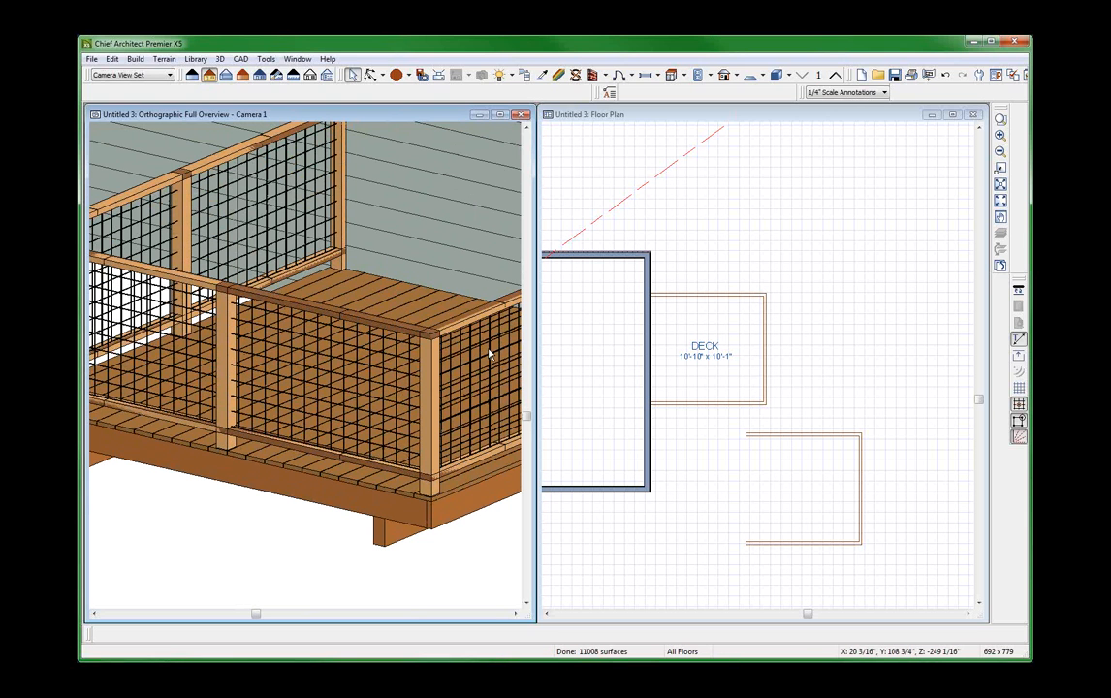
pyautogui.click(702, 298)
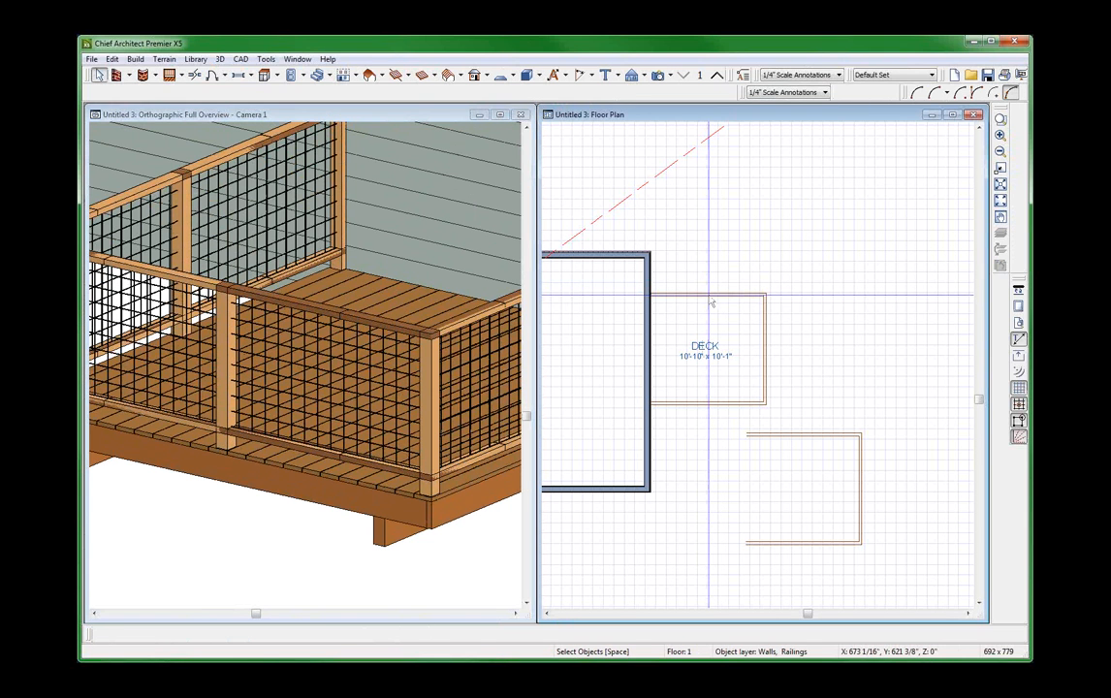
pyautogui.doubleClick(711, 302)
pyautogui.click(277, 384)
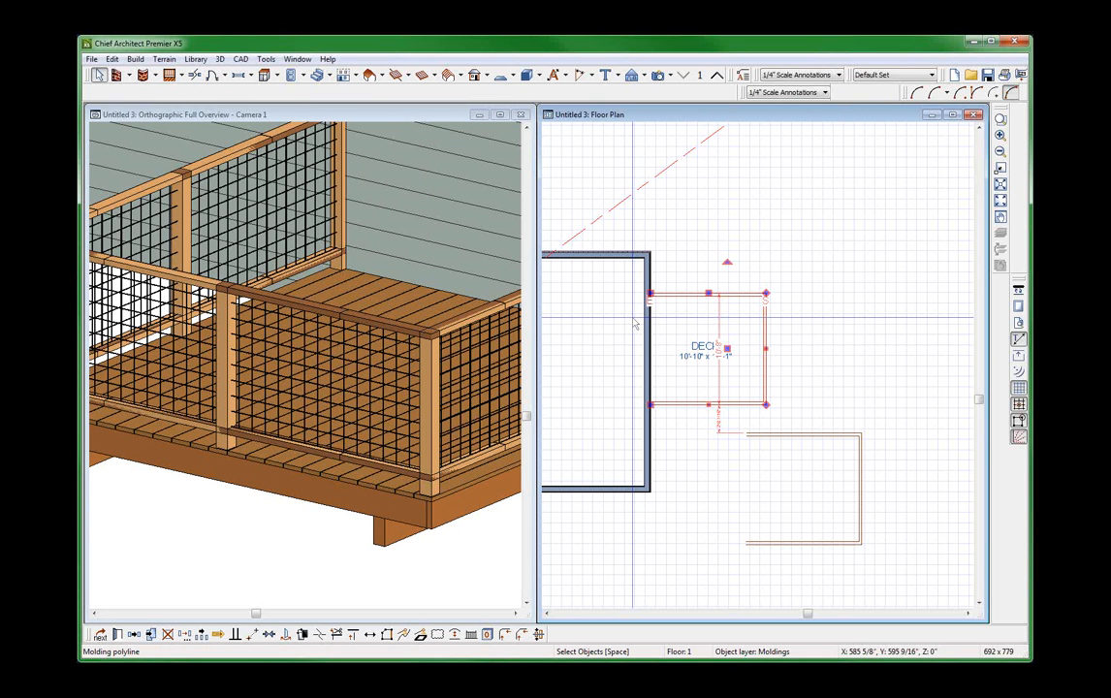
pyautogui.press('Escape')
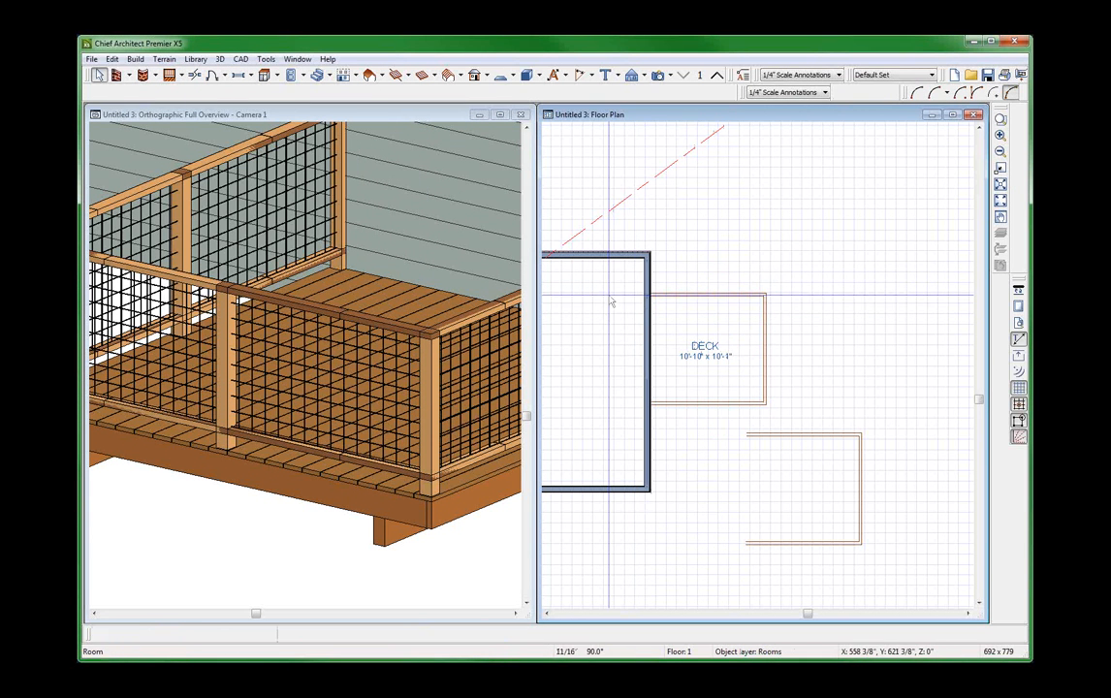
pyautogui.click(611, 302)
pyautogui.hotkey('shift', 'j')
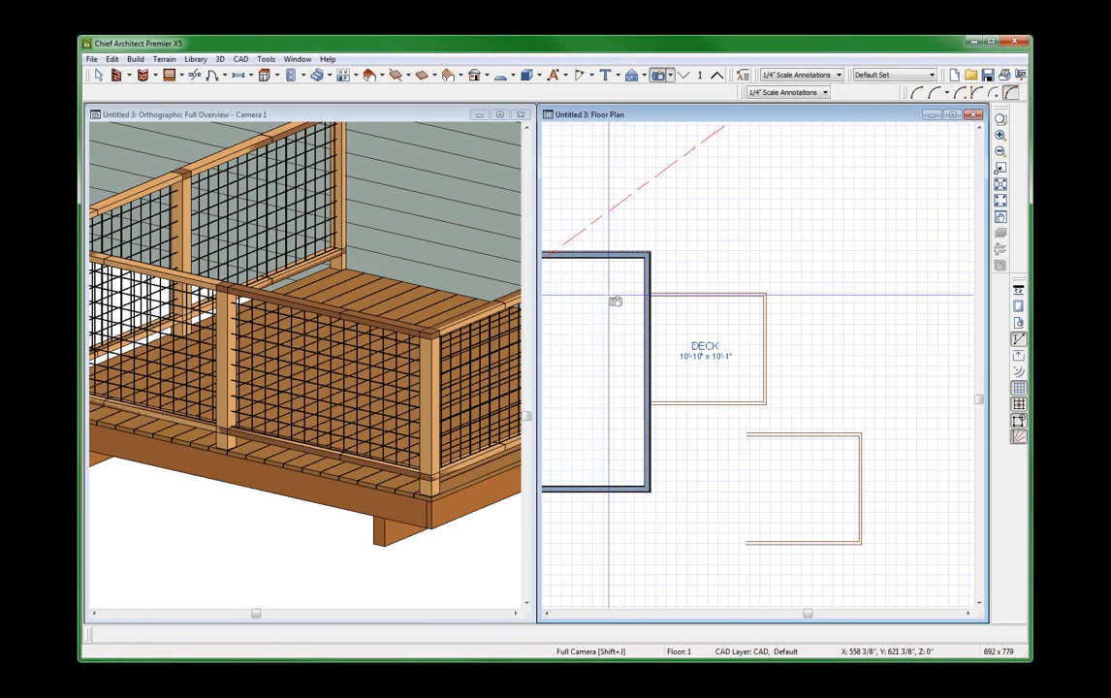
pyautogui.press('space')
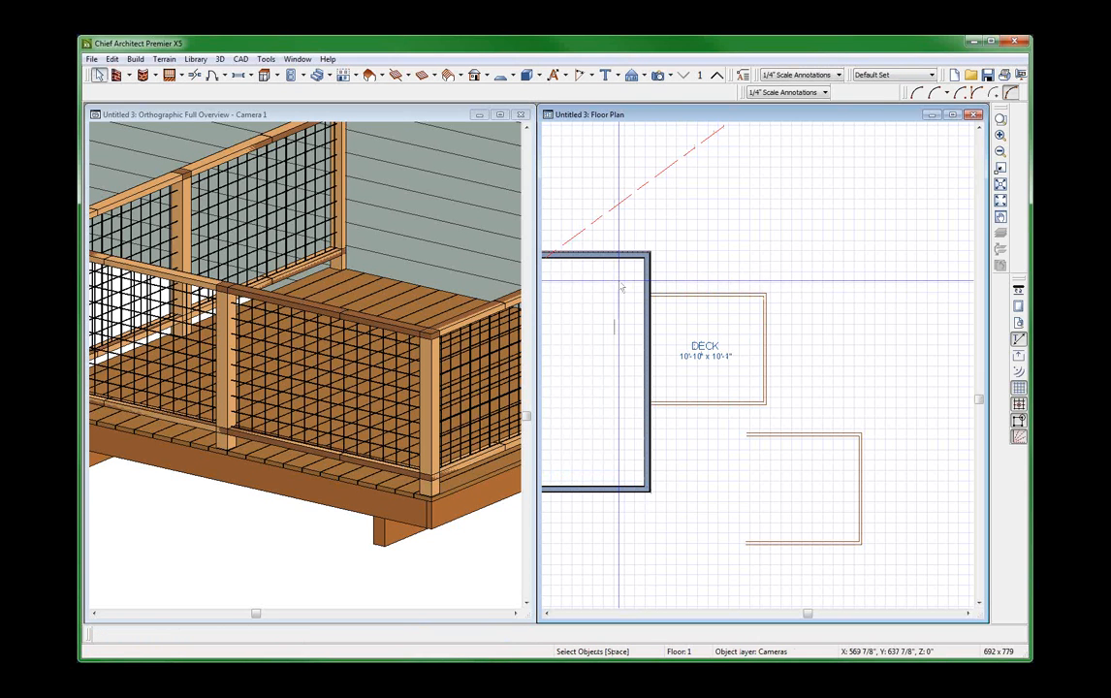
# Select the three deck railings together and set their rail style to No Rail.
pyautogui.hotkey('shift', 'r')
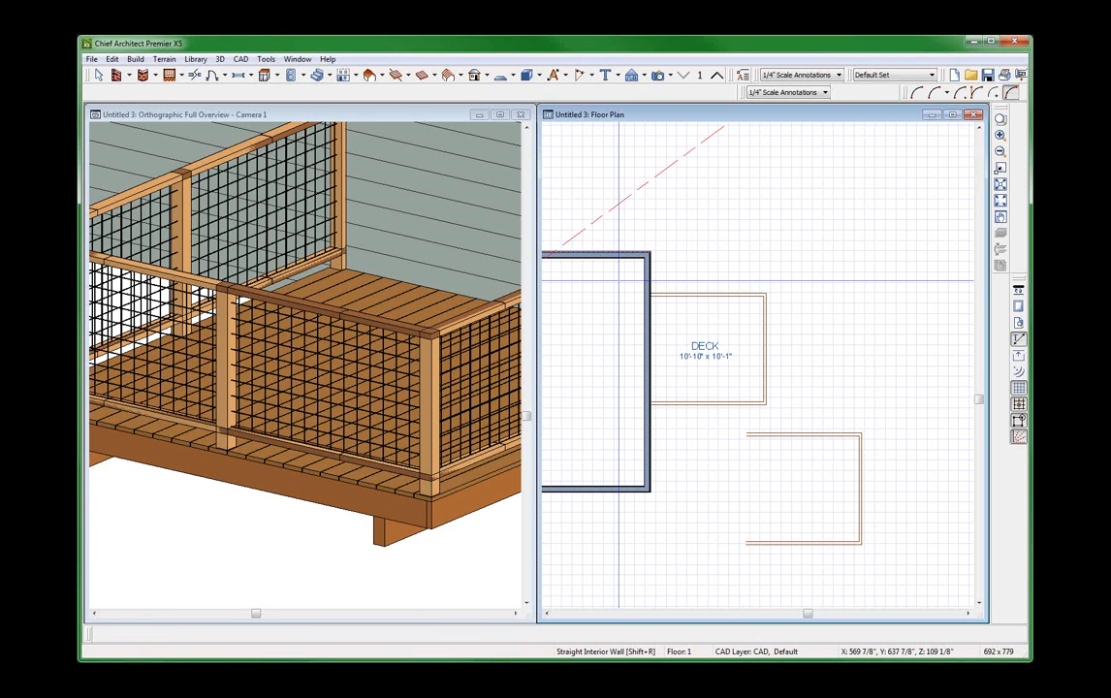
pyautogui.moveTo(618, 281); pyautogui.dragTo(804, 423)
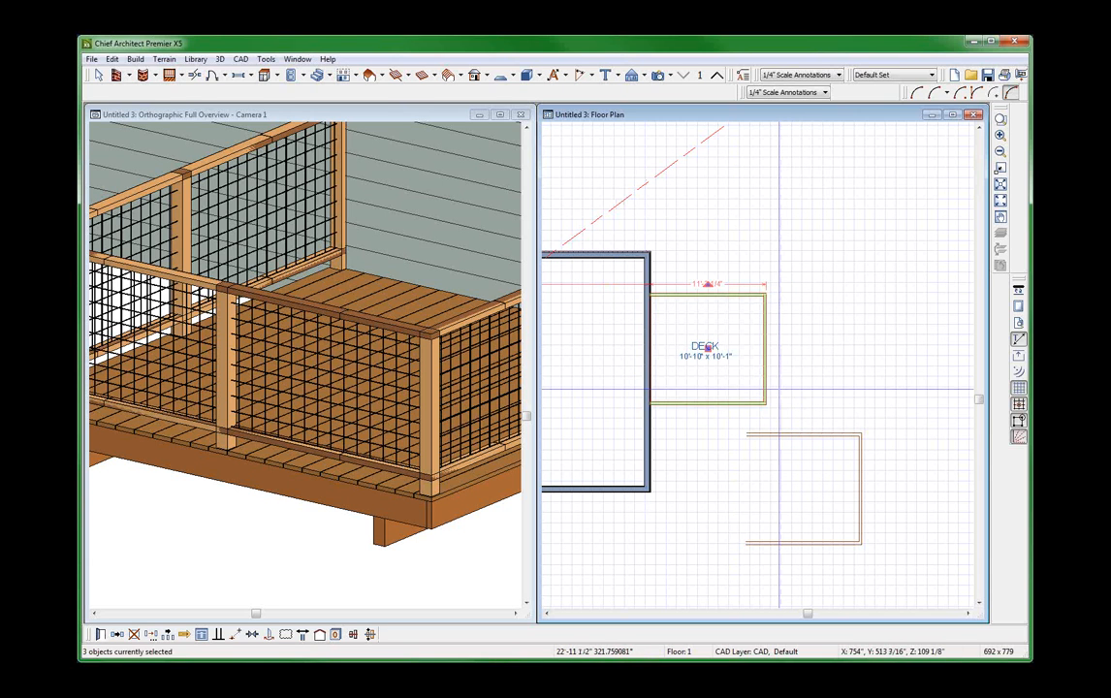
pyautogui.doubleClick(770, 391)
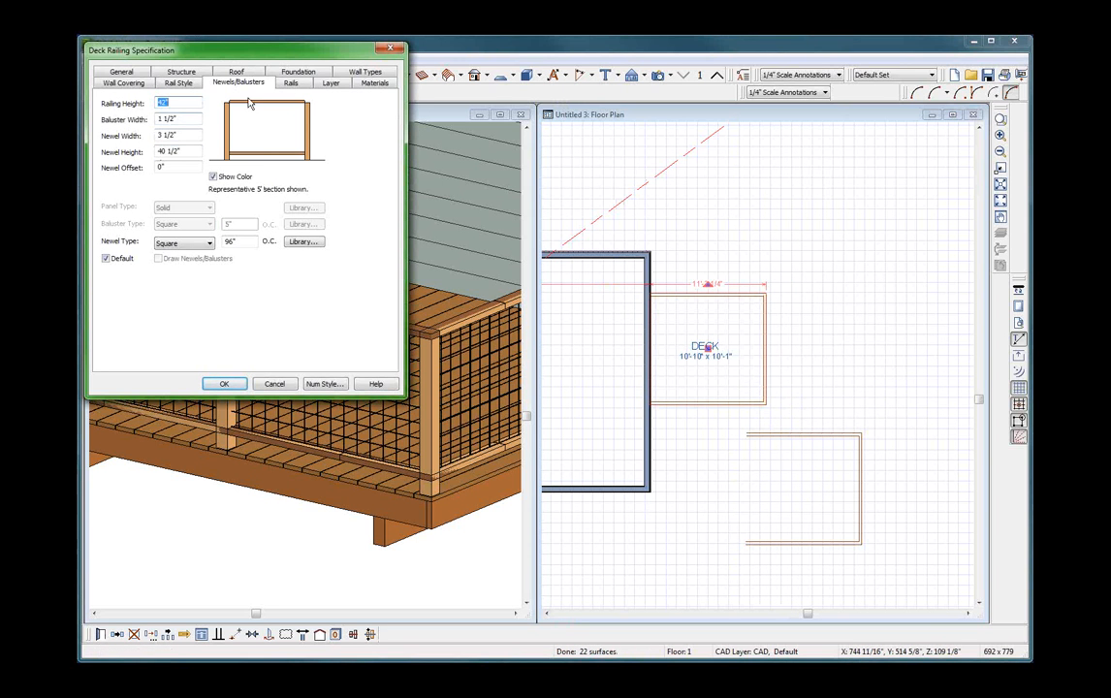
pyautogui.click(290, 84)
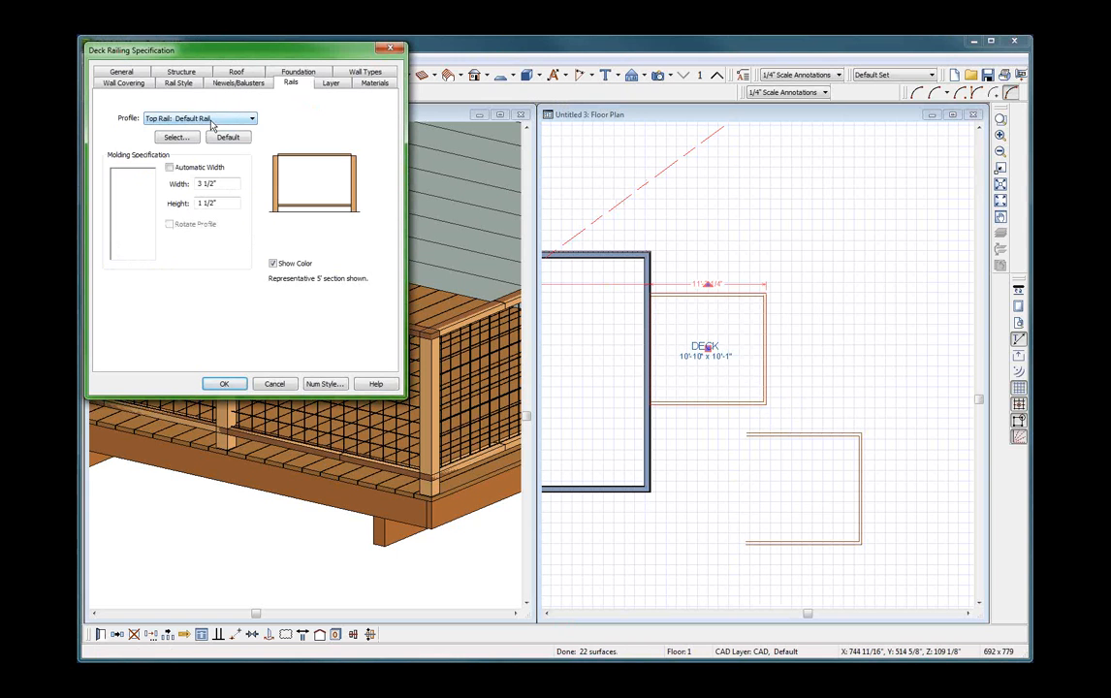
pyautogui.click(189, 85)
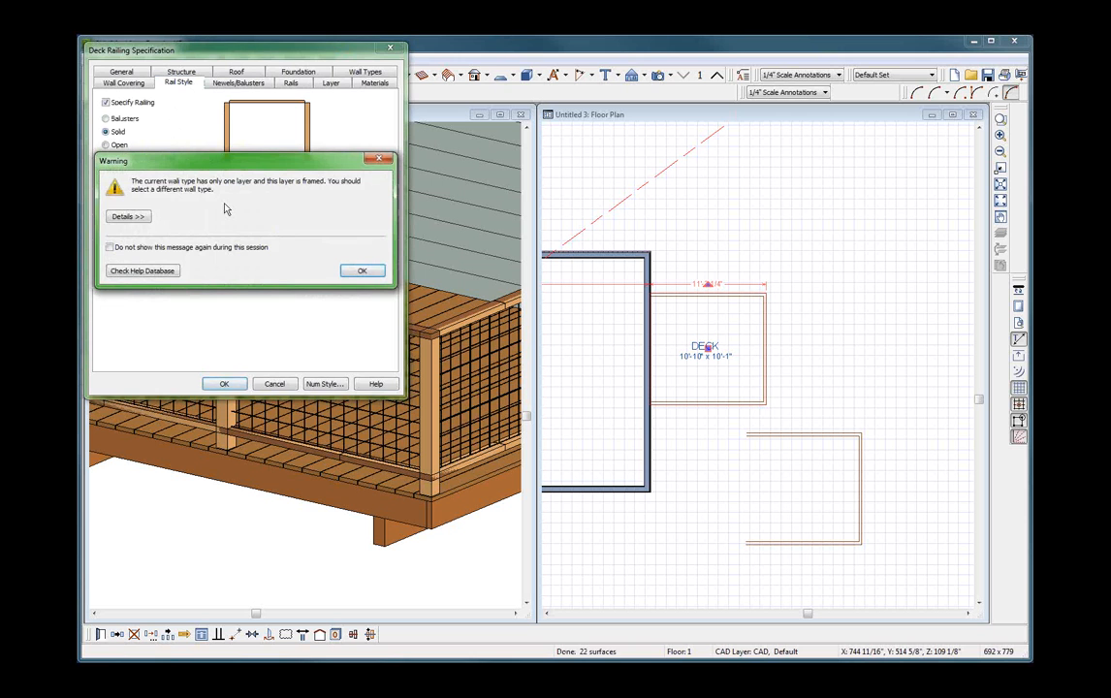
pyautogui.click(361, 271)
pyautogui.click(108, 145)
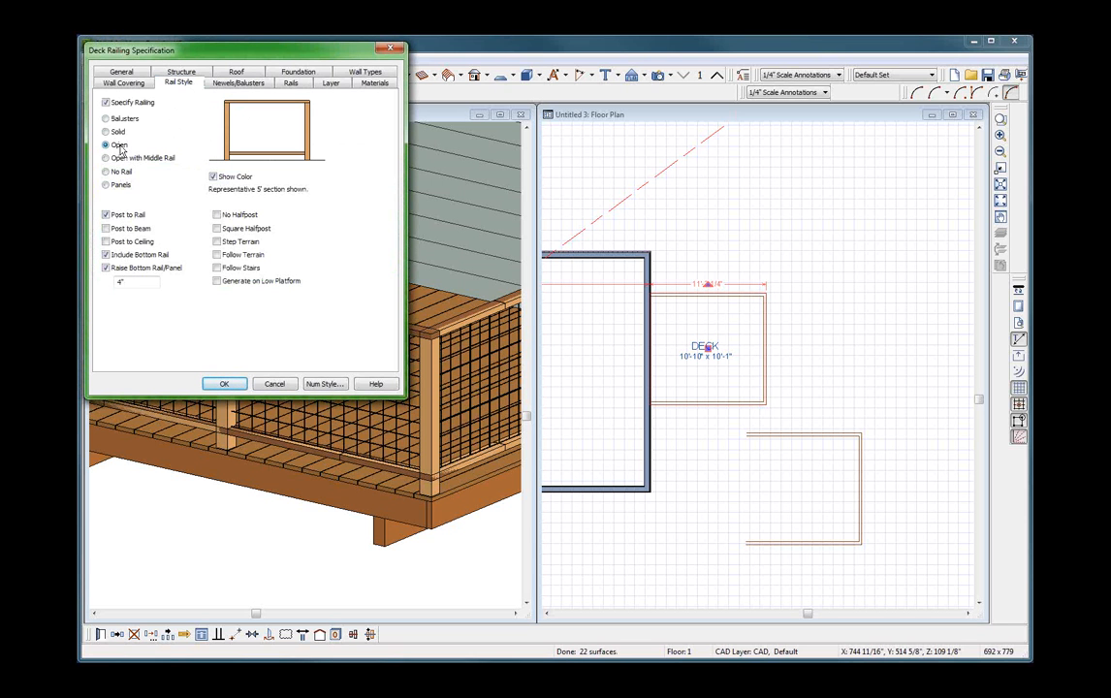
pyautogui.click(121, 172)
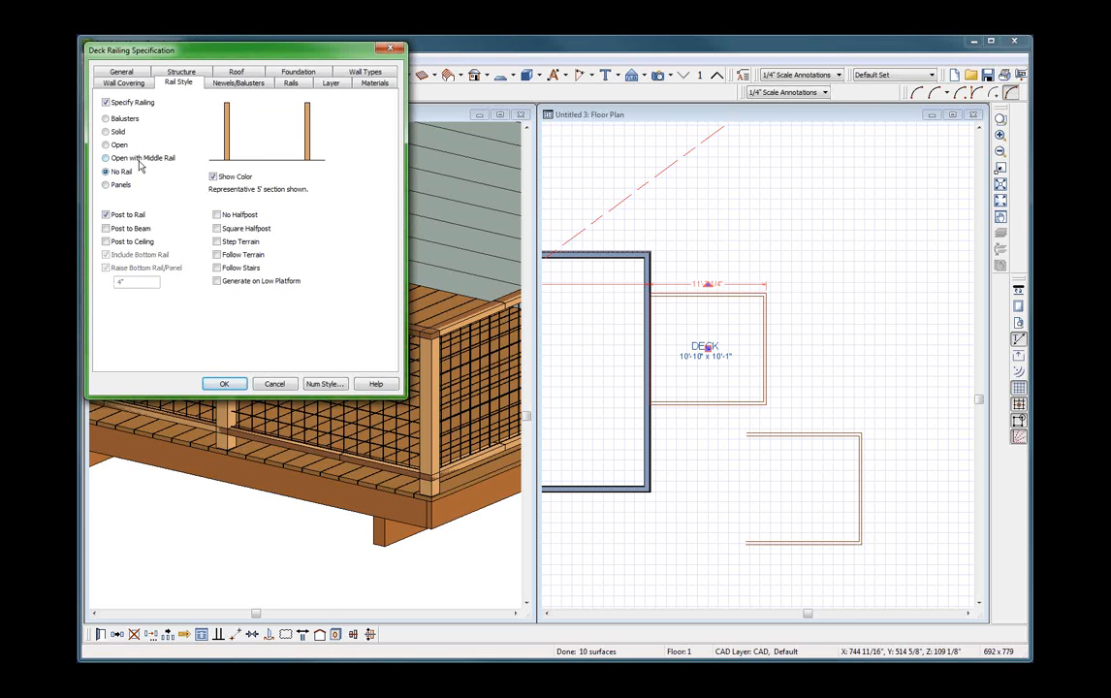
pyautogui.click(216, 82)
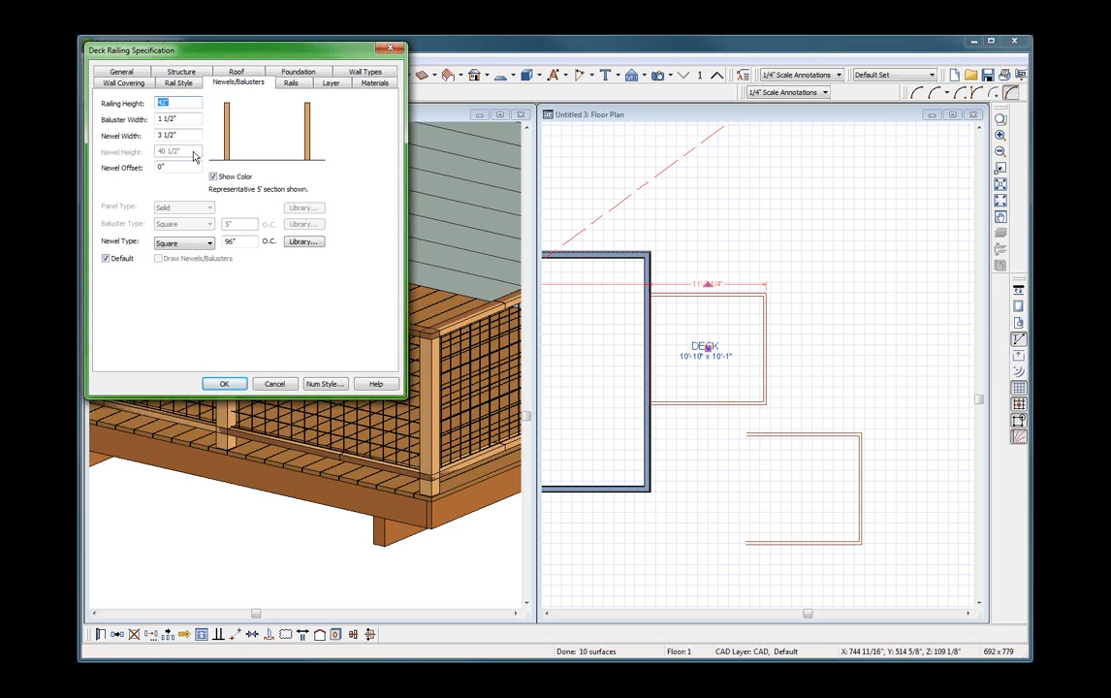
pyautogui.click(223, 385)
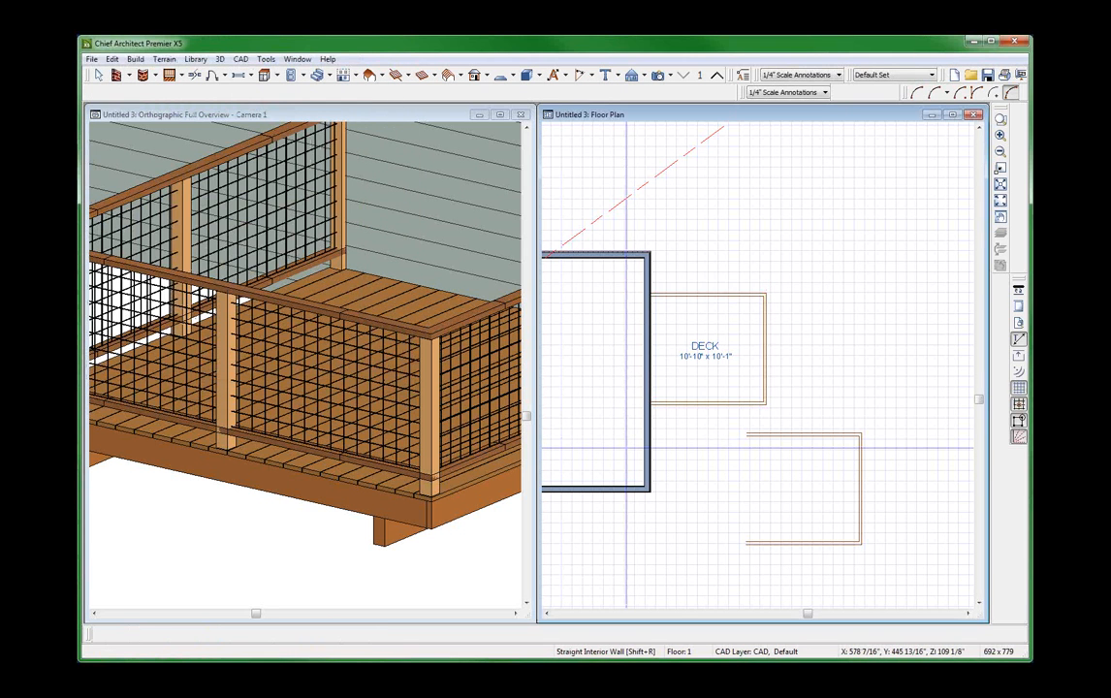
# Review the newel and baluster settings of the deck railing along the lower edge in plan.
pyautogui.scroll(-1, 626, 448)
pyautogui.press('space')
pyautogui.click(710, 417)
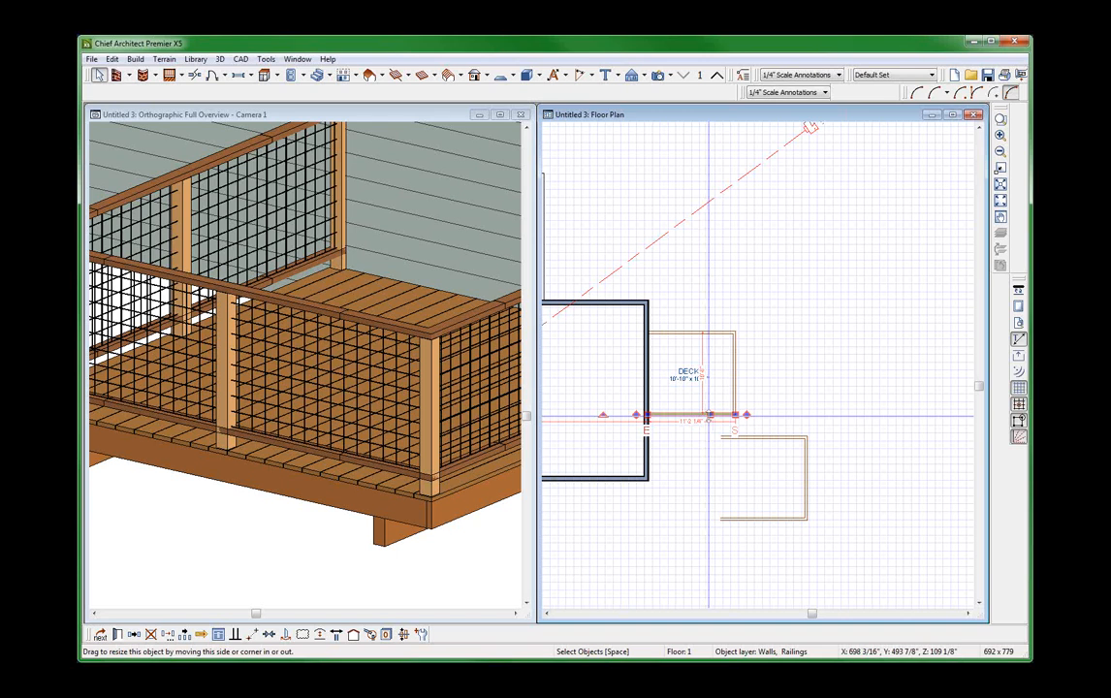
pyautogui.doubleClick(711, 417)
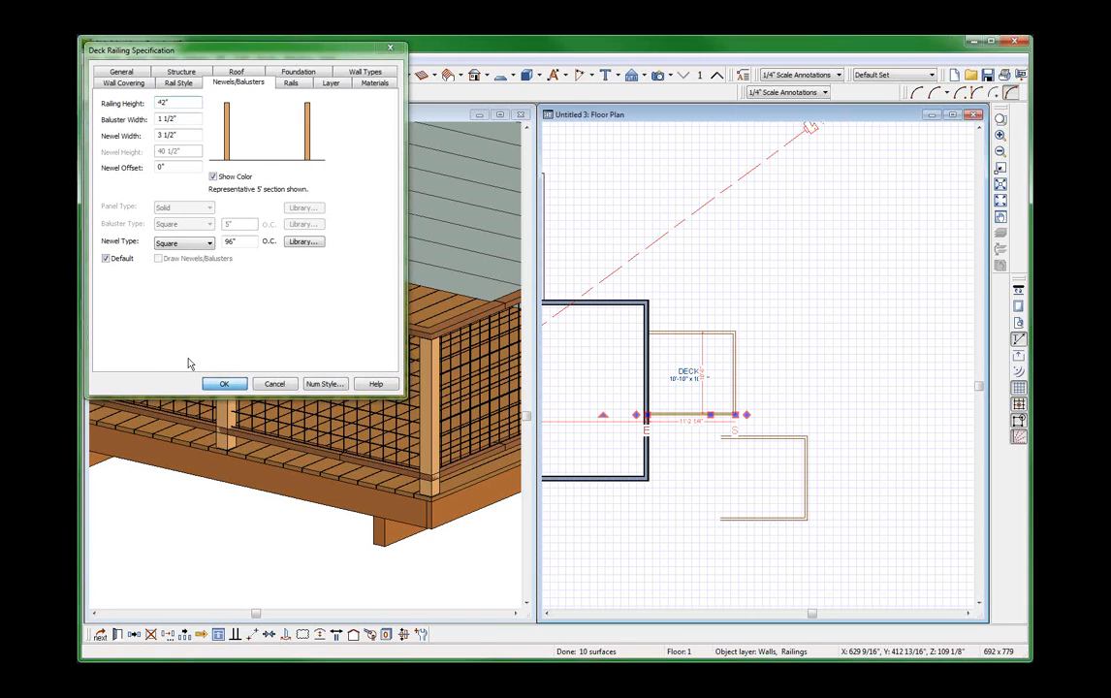
pyautogui.click(229, 384)
# Set the railing height of the deck's outer railing, opposite the house wall, to 40.5" and recheck its specification.
pyautogui.click(732, 358)
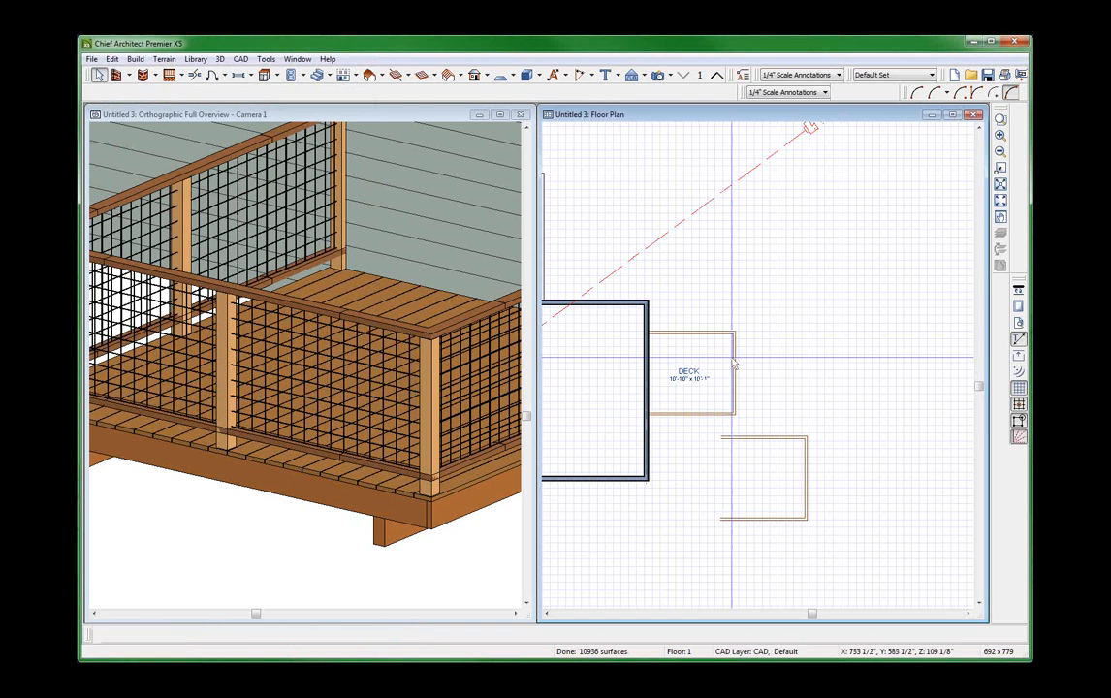
pyautogui.click(117, 634)
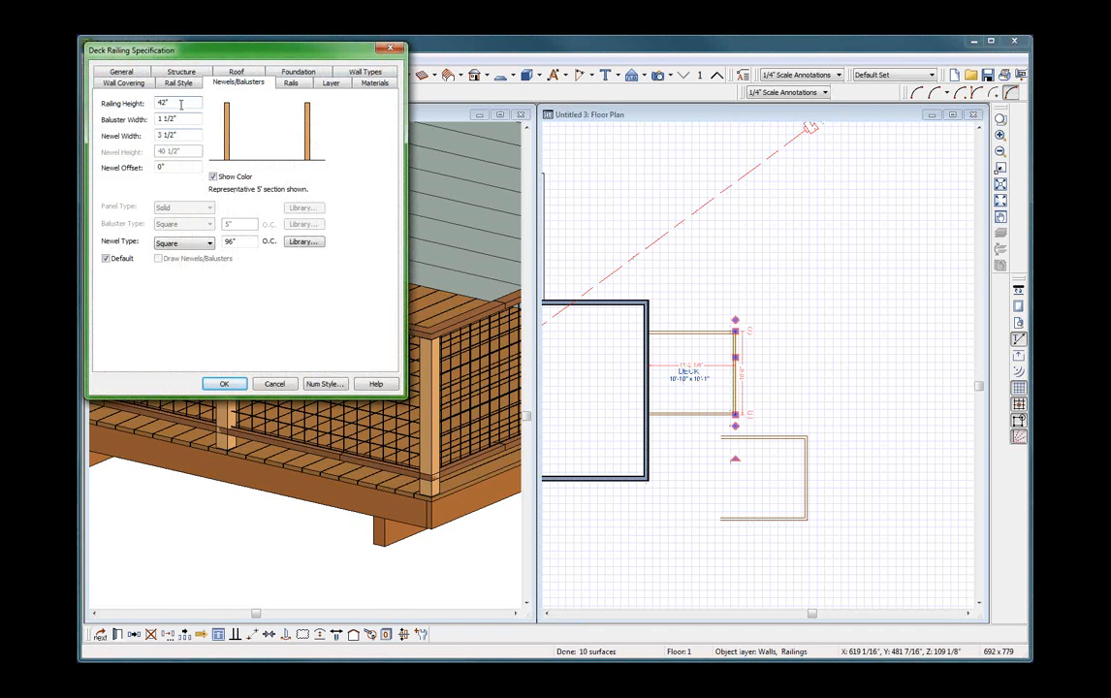
pyautogui.write('40.5')
pyautogui.press('Tab')
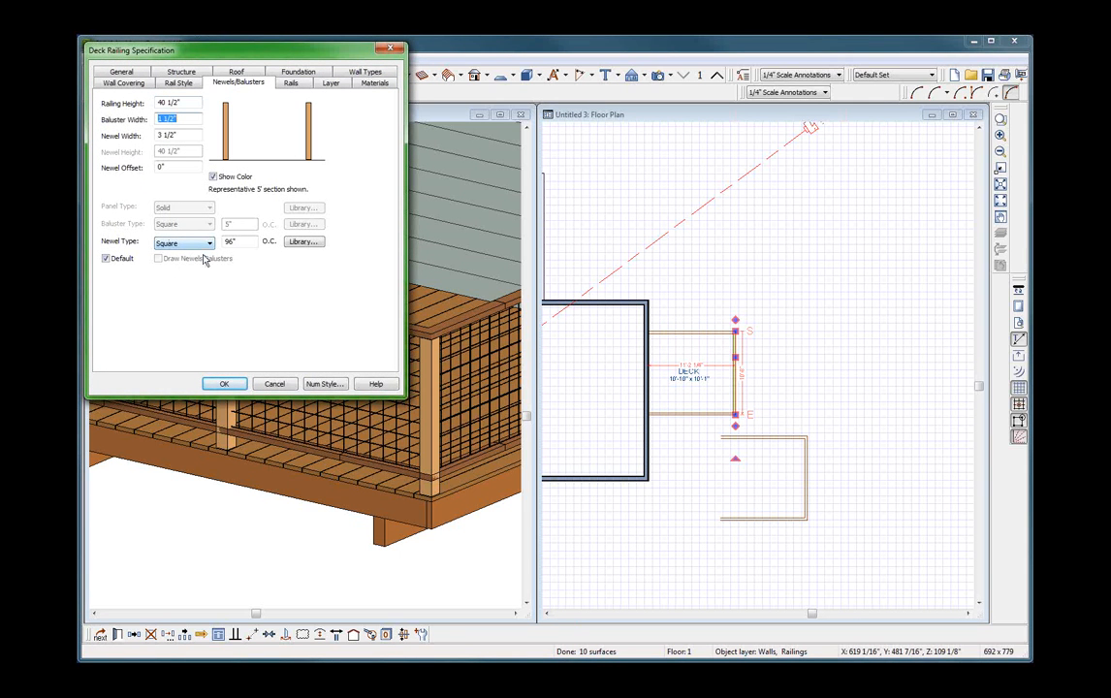
pyautogui.click(222, 385)
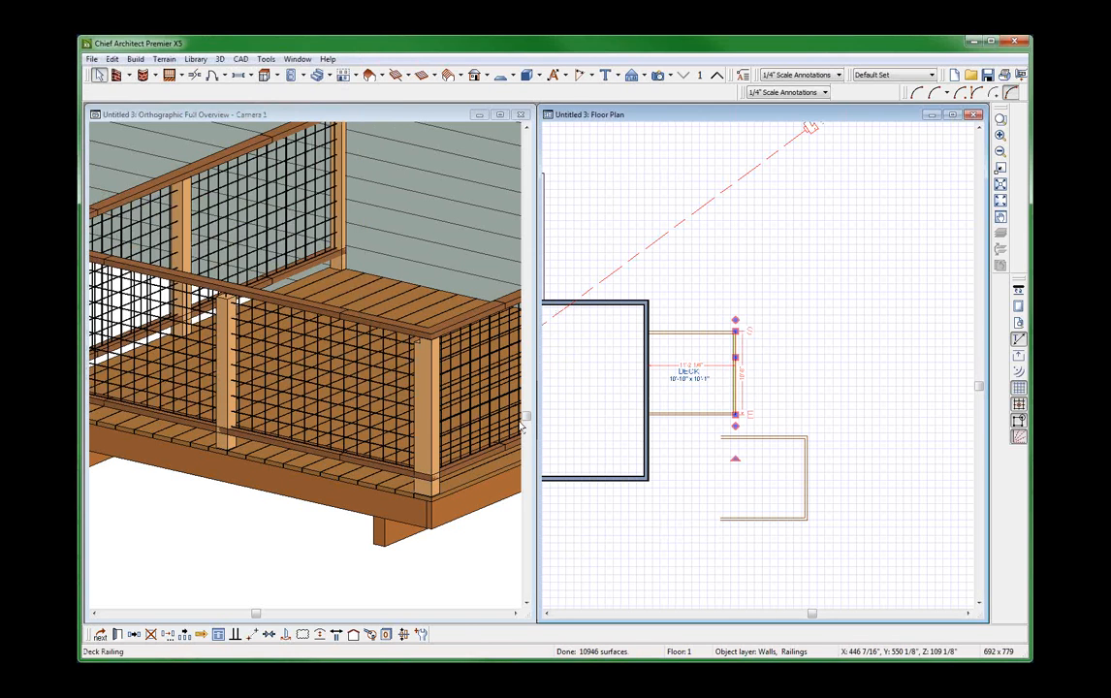
pyautogui.click(117, 634)
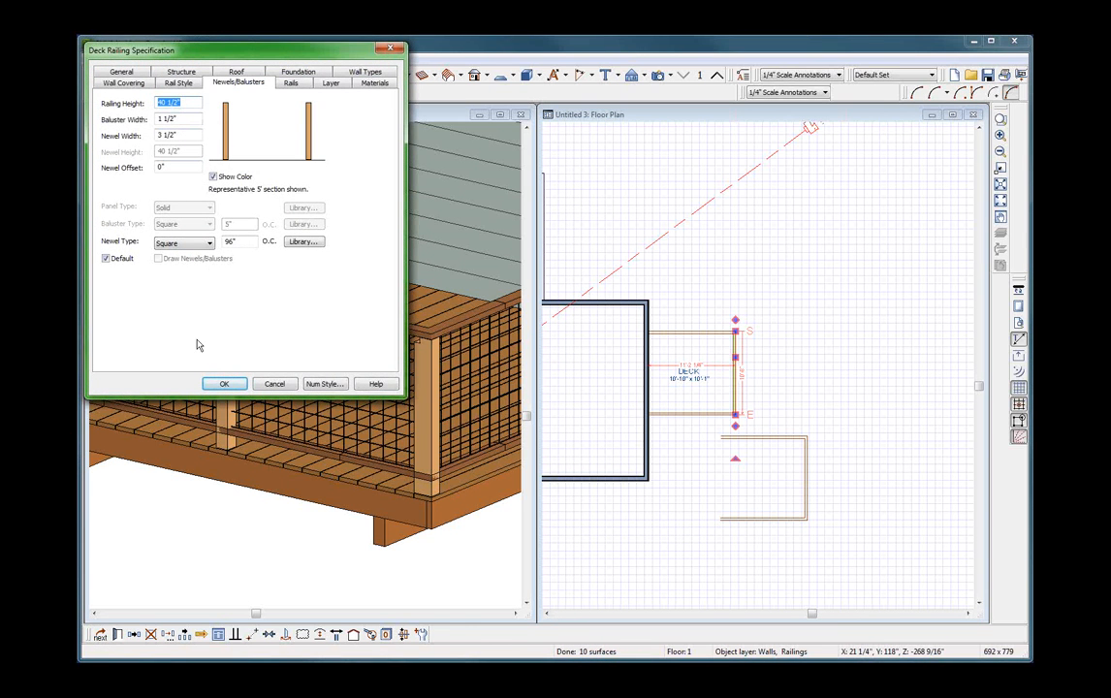
pyautogui.click(223, 384)
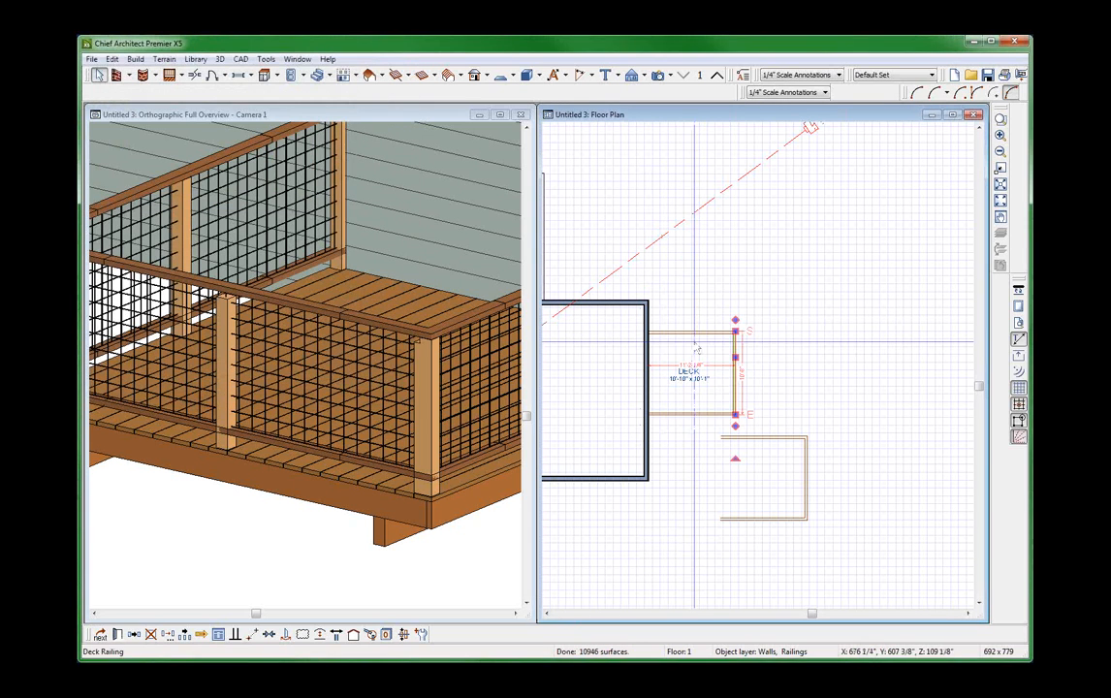
# Select the railing along the deck's upper edge in plan and set its railing height to 40".
pyautogui.click(697, 339)
pyautogui.click(697, 328)
pyautogui.click(698, 332)
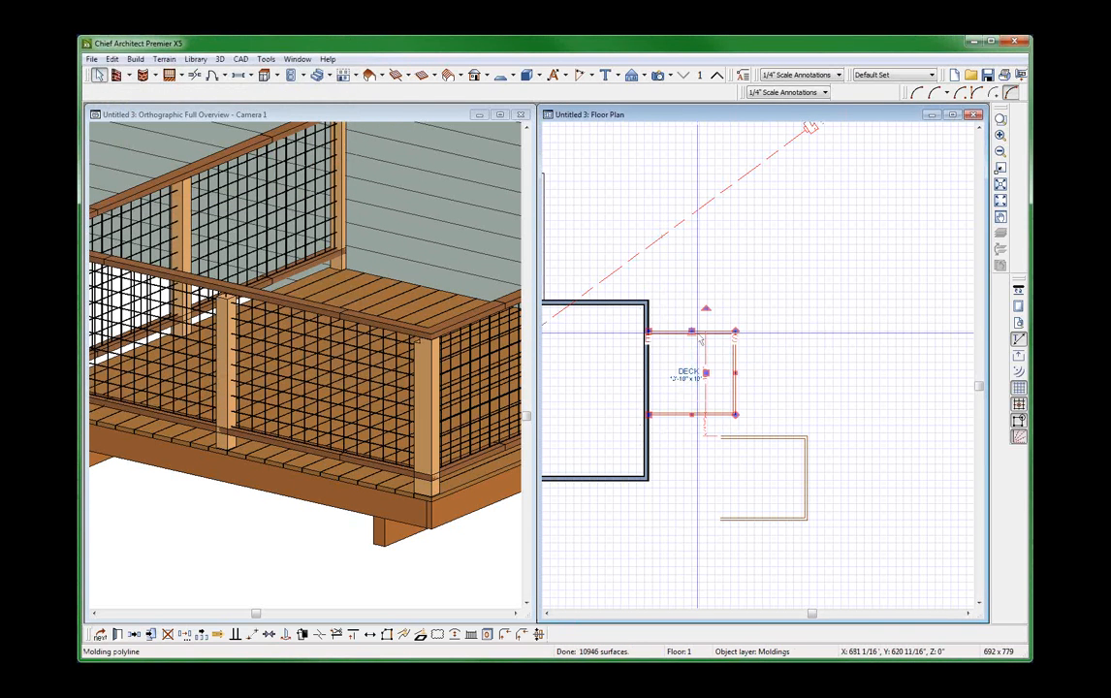
pyautogui.click(699, 332)
pyautogui.doubleClick(699, 333)
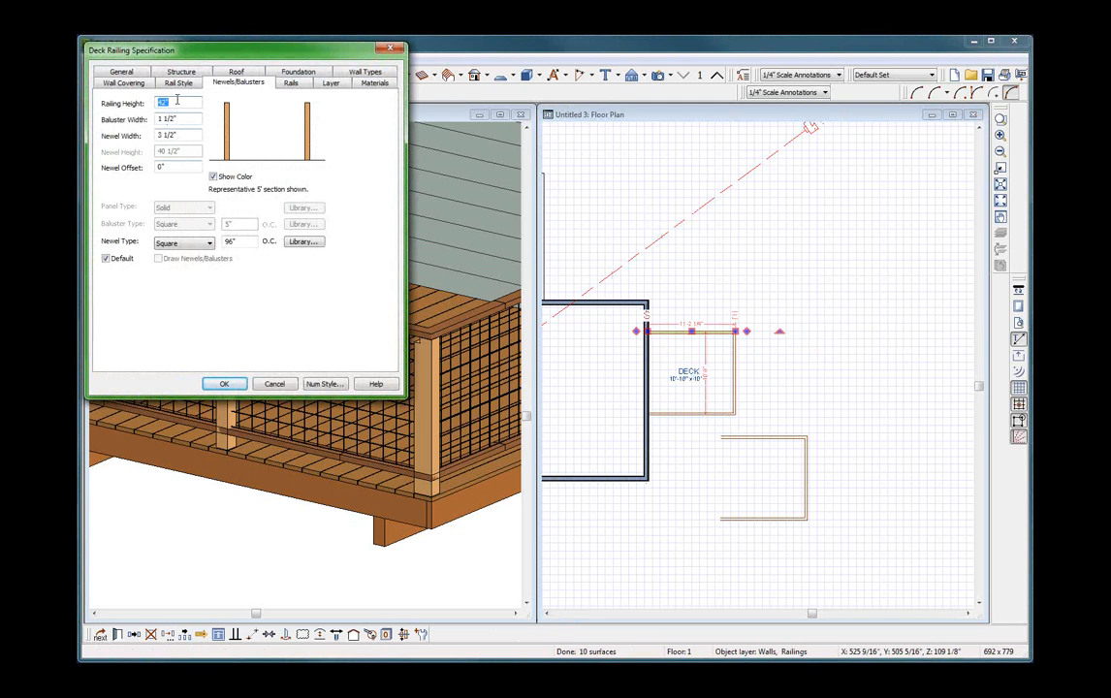
pyautogui.write('40.5')
pyautogui.press('Return')
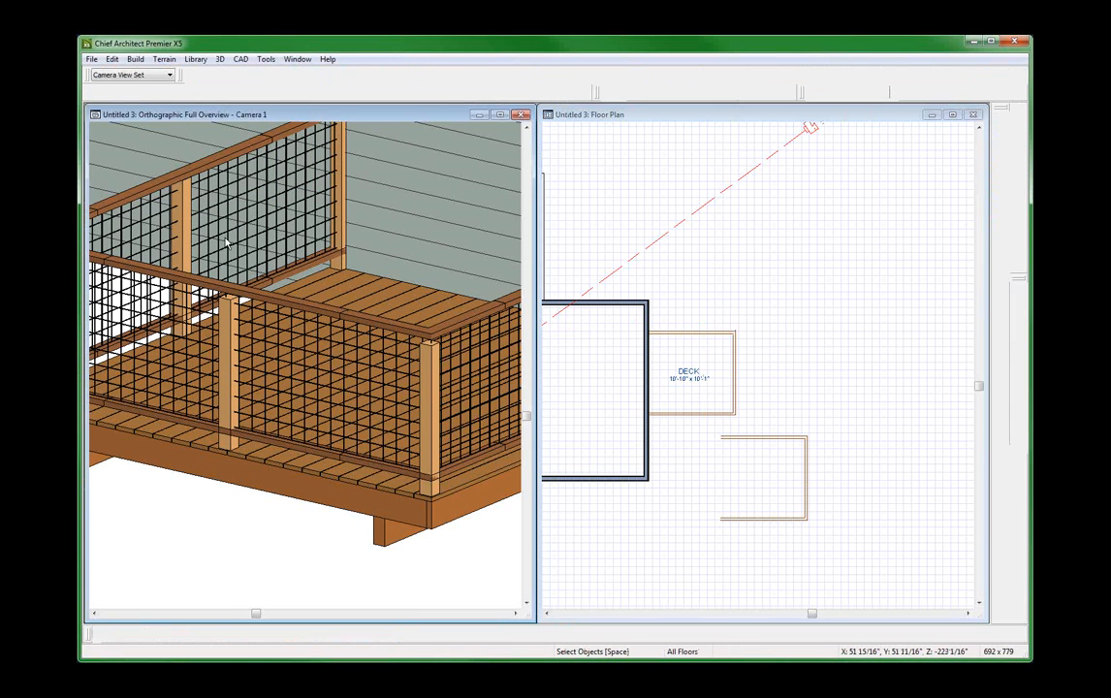
# Review the height, width and vertical offset of the Rail Mesh molding on the deck's molding polyline.
pyautogui.click(226, 239)
pyautogui.scroll(-2, 229, 242)
pyautogui.scroll(3, 375, 301)
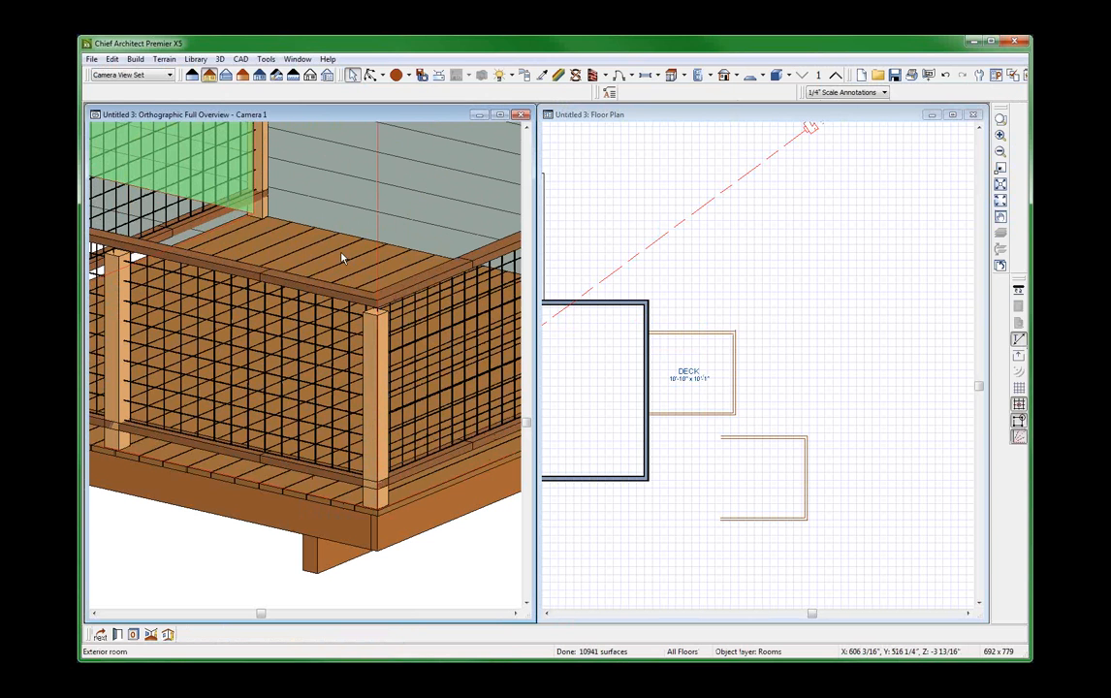
pyautogui.click(292, 198)
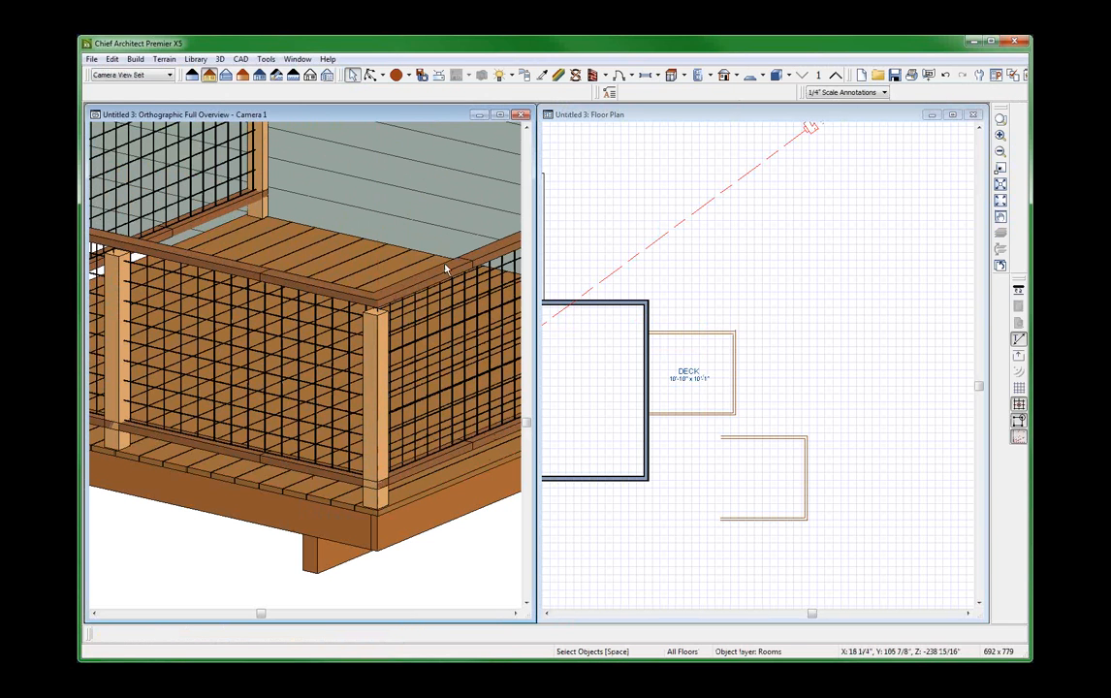
pyautogui.doubleClick(406, 248)
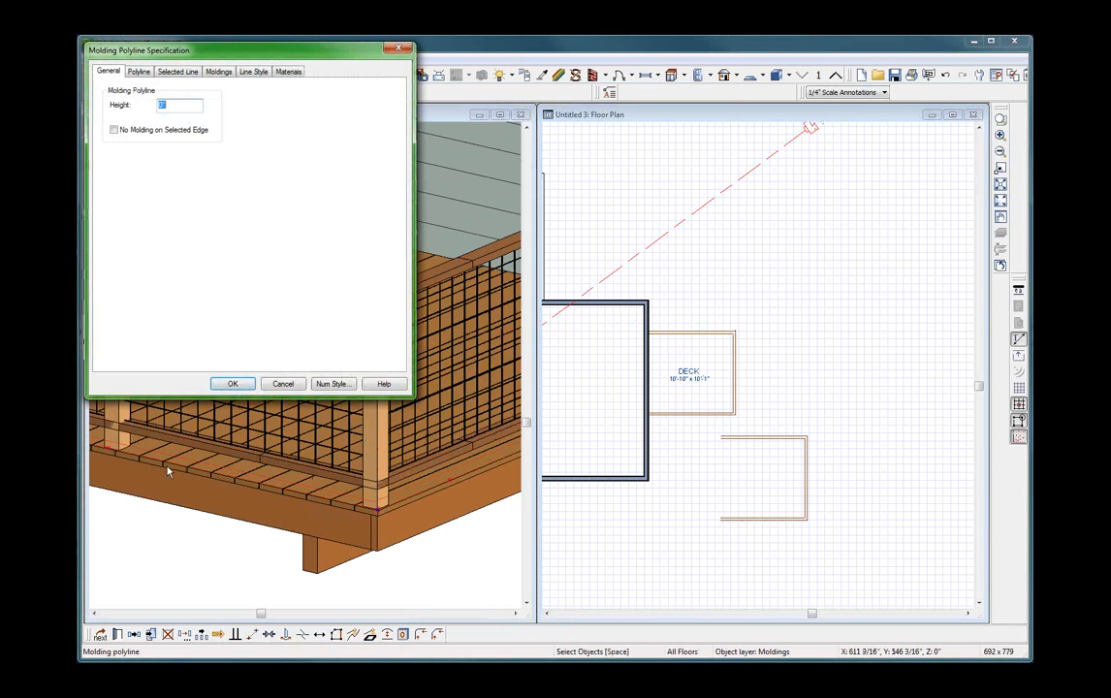
pyautogui.click(219, 72)
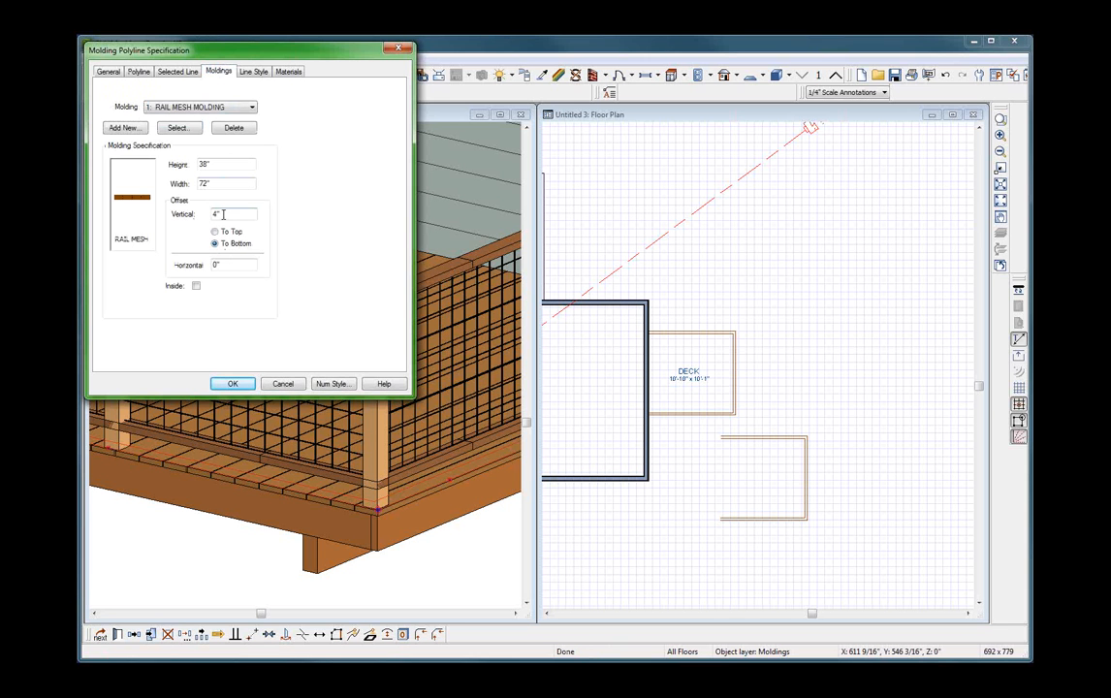
pyautogui.click(283, 384)
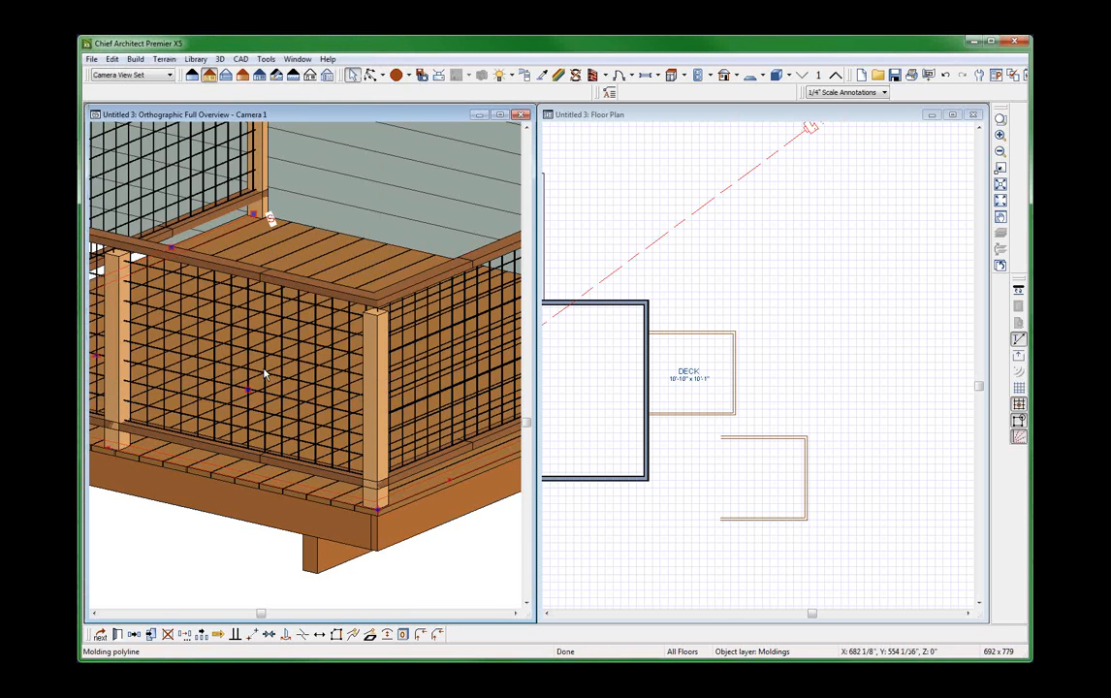
pyautogui.click(373, 326)
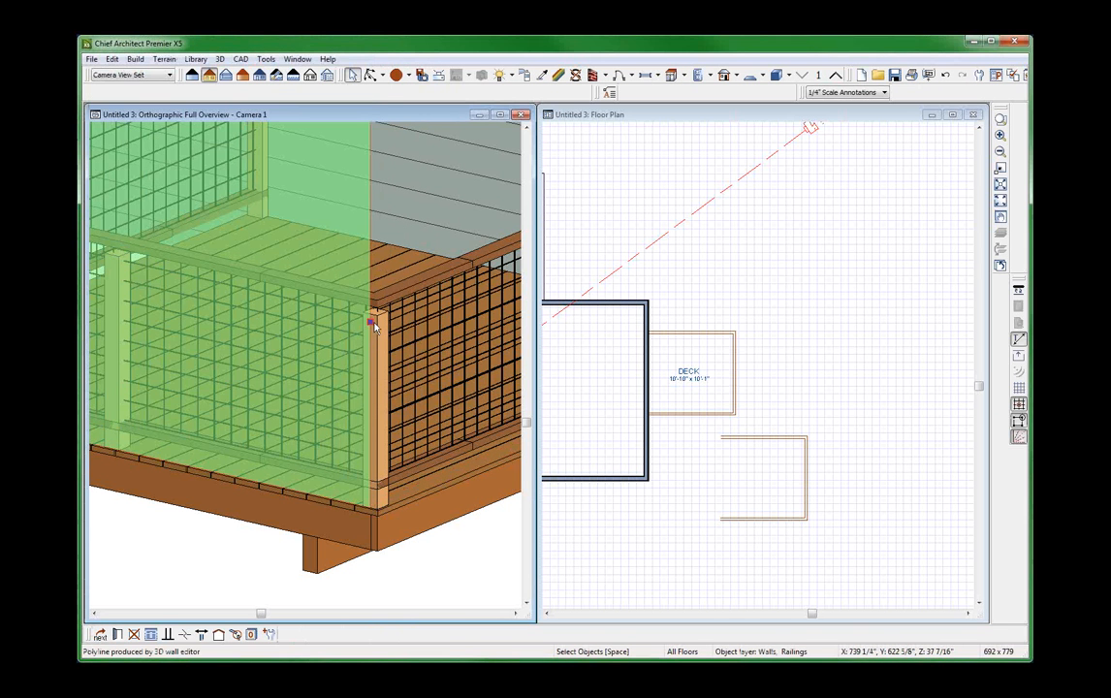
pyautogui.click(703, 336)
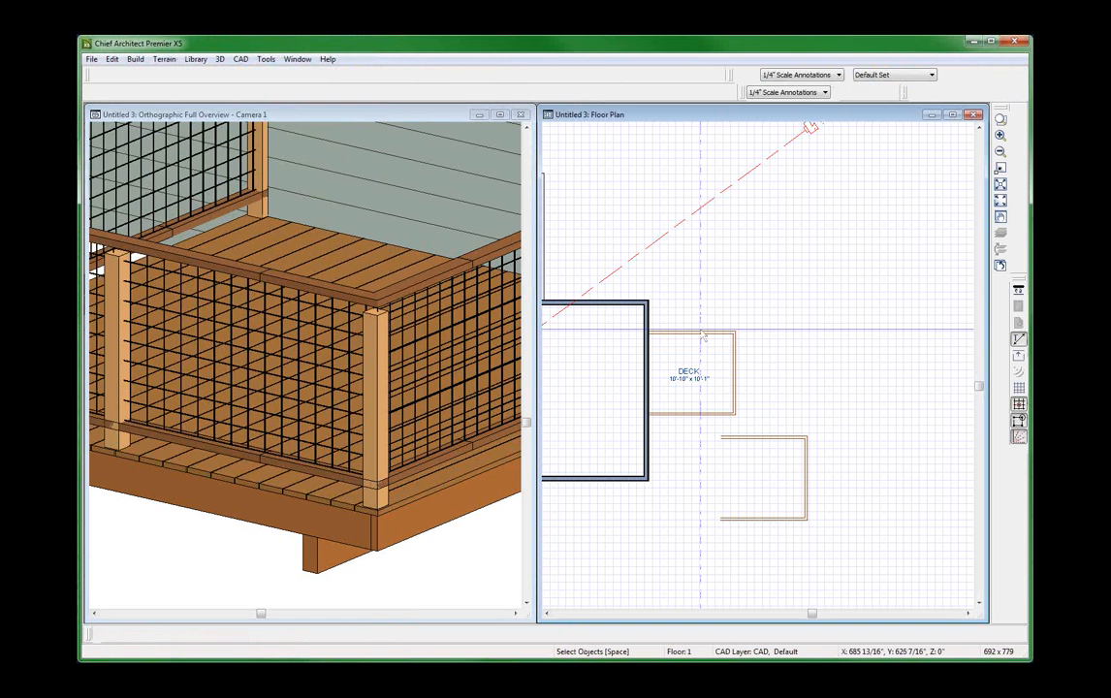
pyautogui.click(703, 336)
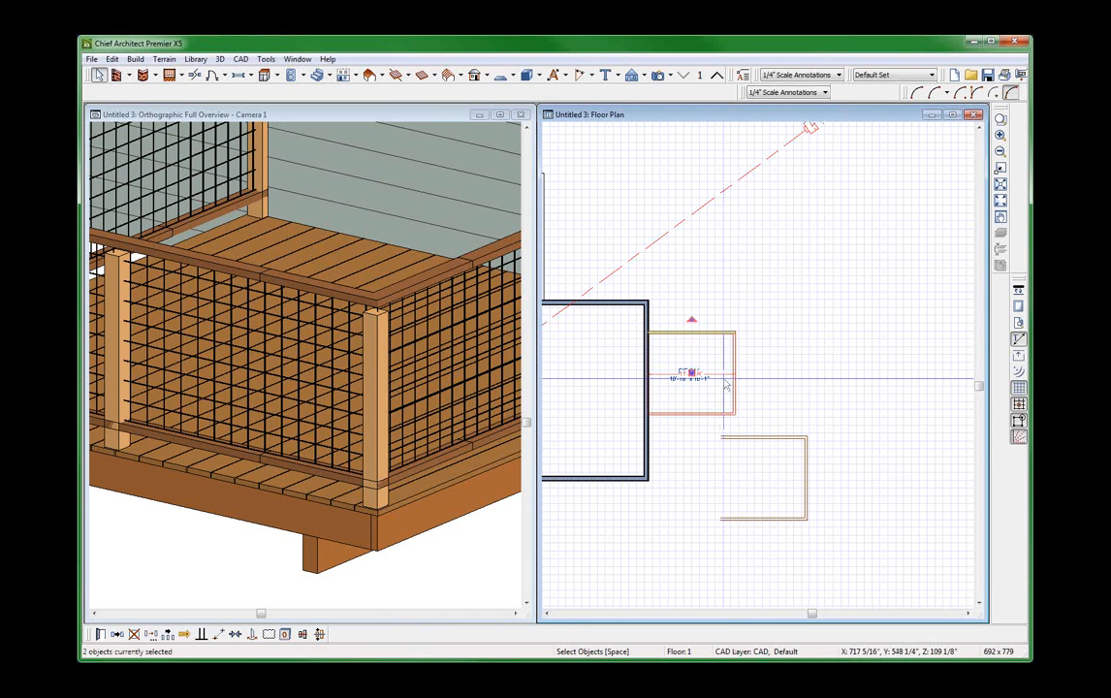
pyautogui.press('Escape')
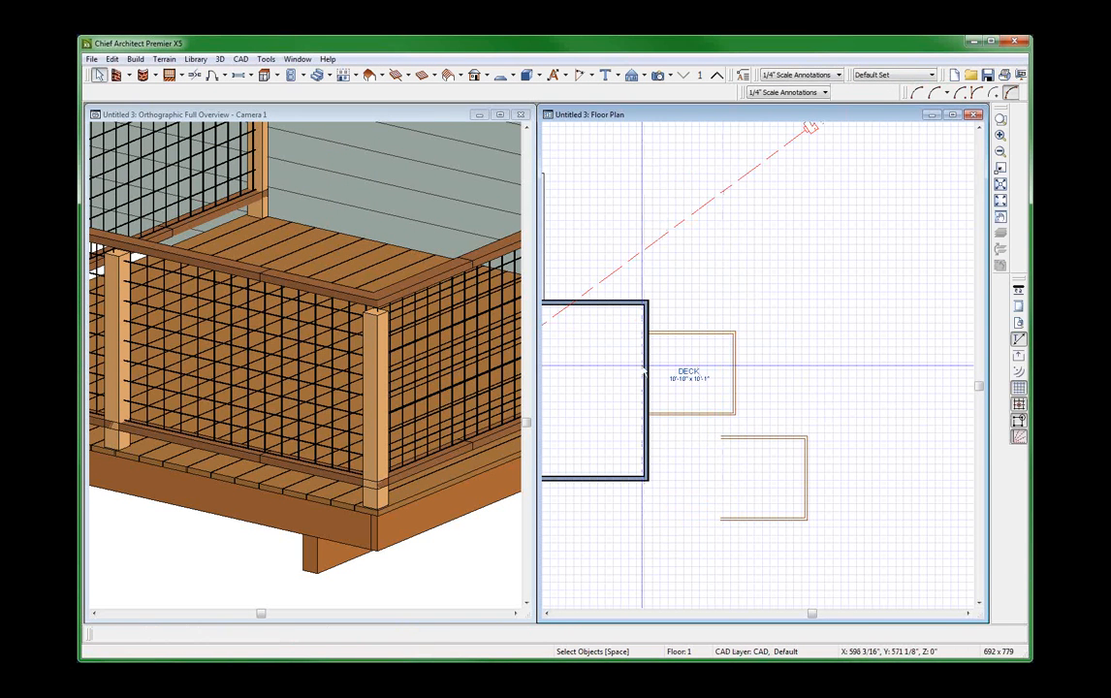
# Select the three deck railings together in plan and set their railing height to 42".
pyautogui.moveTo(612, 304); pyautogui.dragTo(778, 444)
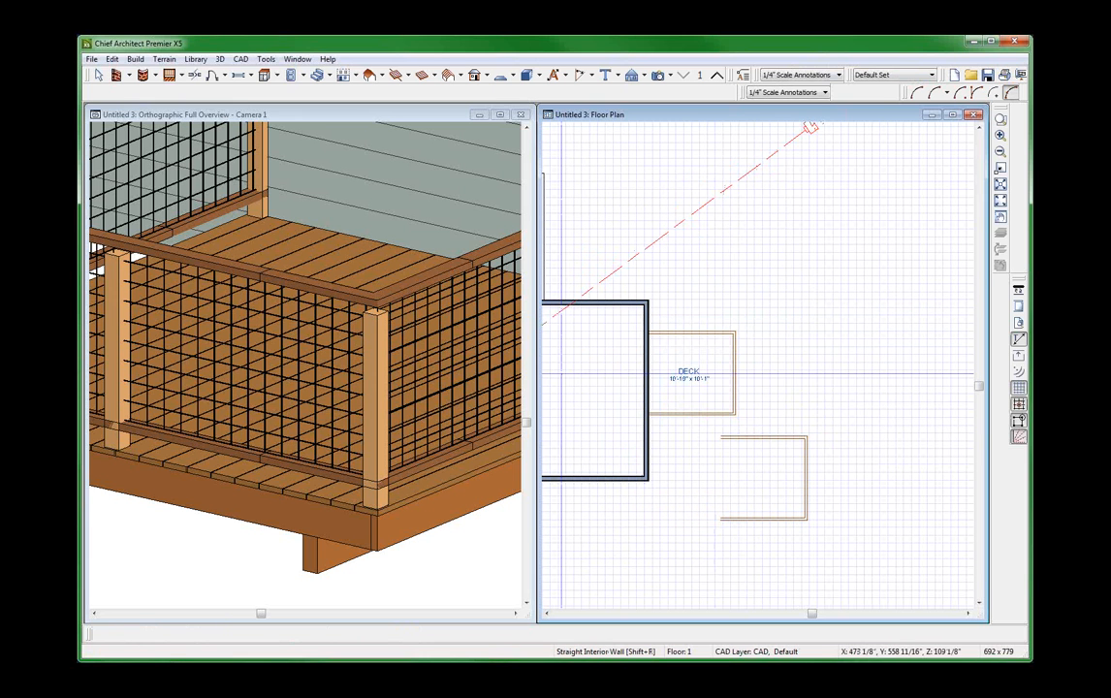
pyautogui.moveTo(621, 312); pyautogui.dragTo(767, 420)
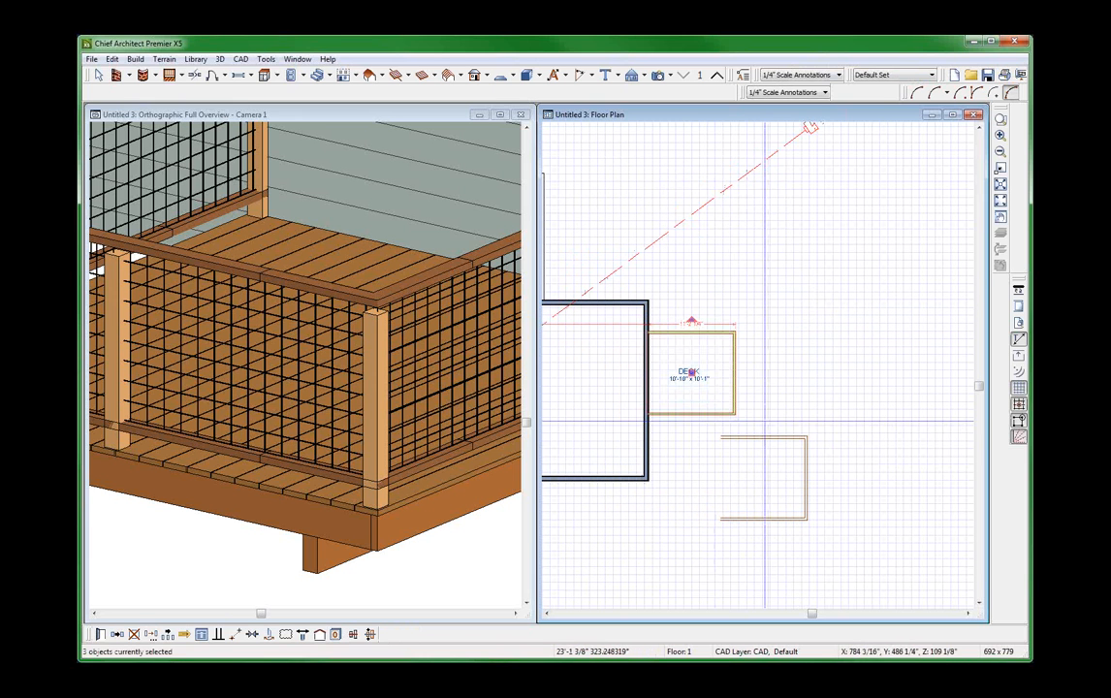
pyautogui.hotkey('ctrl', 'e')
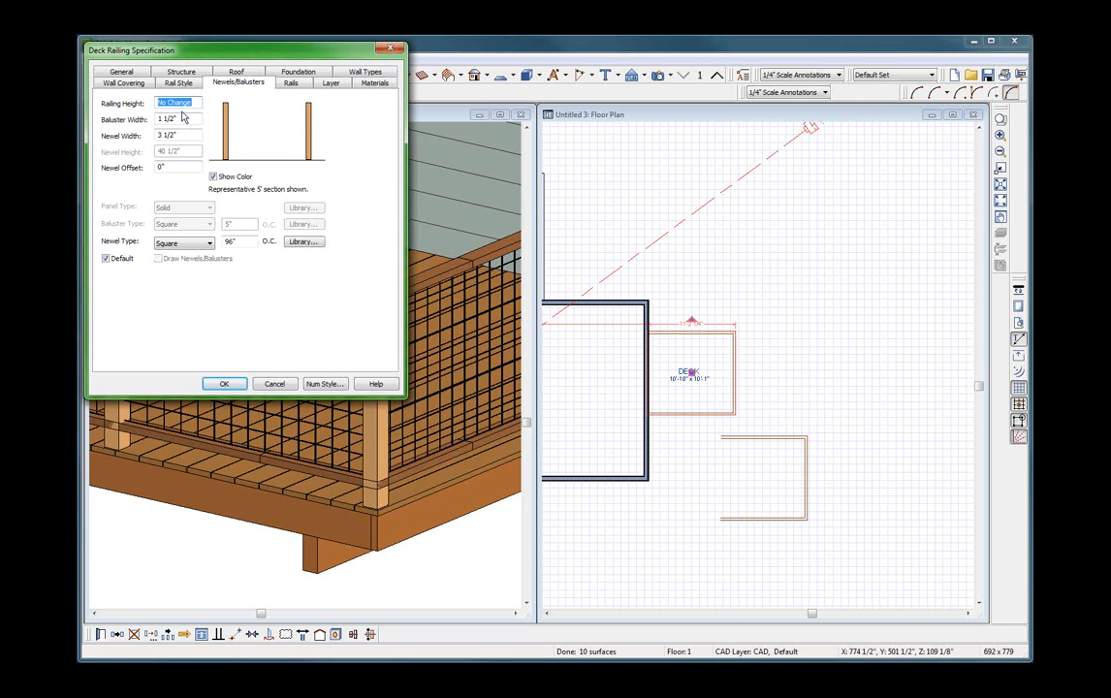
pyautogui.write('42')
pyautogui.press('Return')
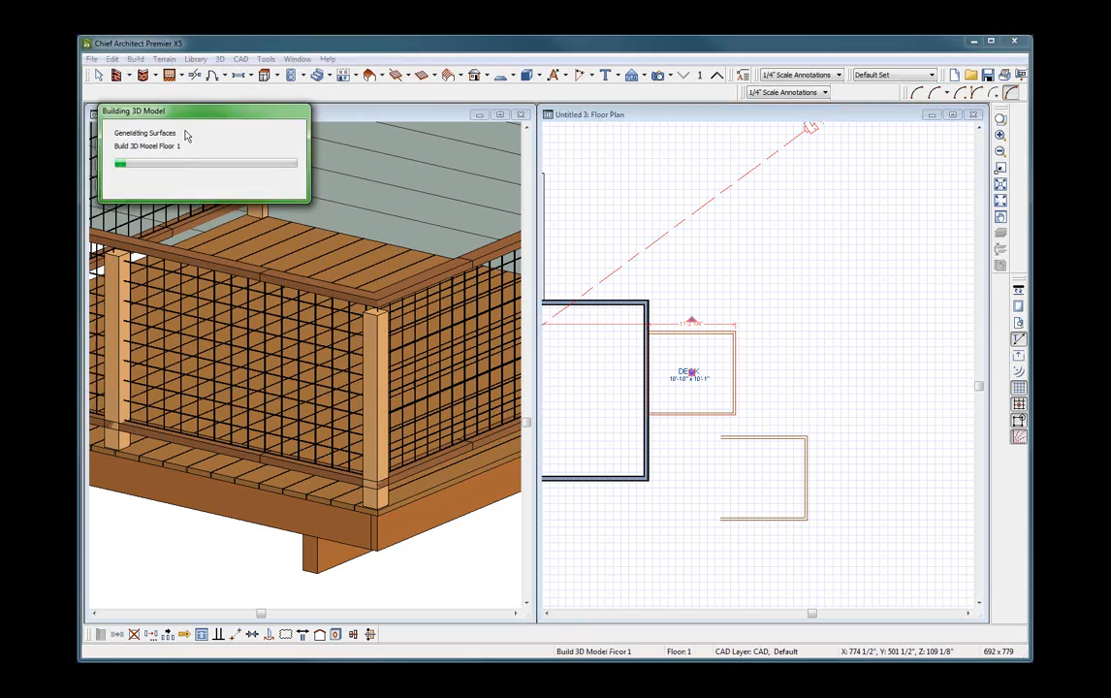
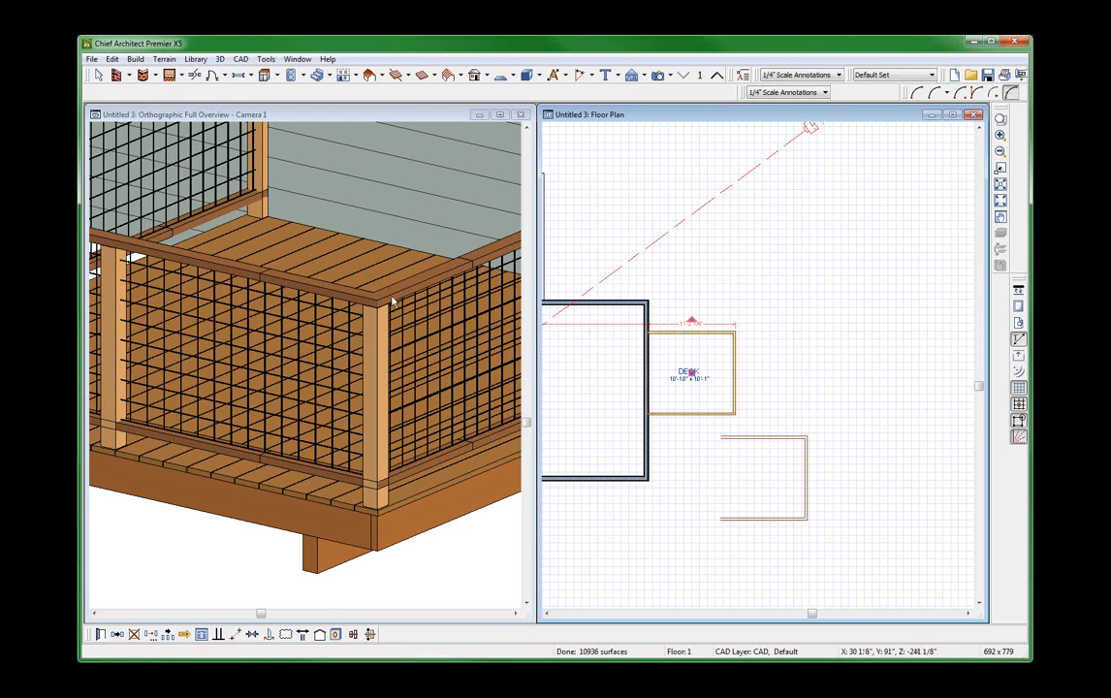
# Add MOLDING1 from the My Molding library folder as a second molding on the deck's molding polyline.
pyautogui.press('space')
pyautogui.click(691, 332)
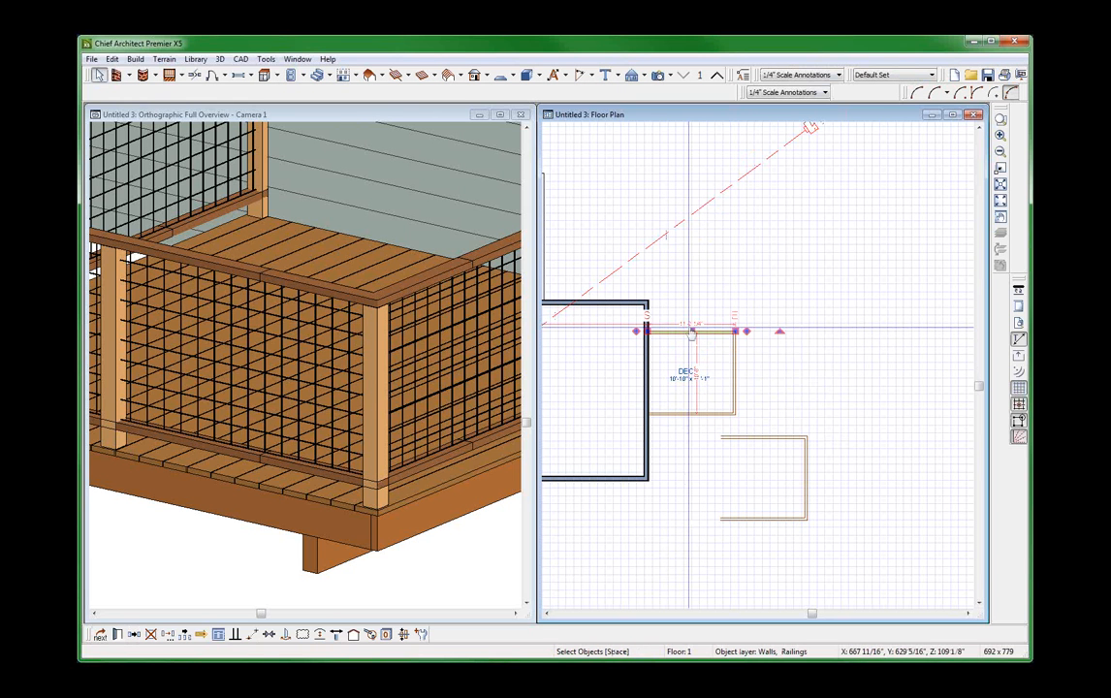
pyautogui.press('Tab')
pyautogui.hotkey('ctrl', 'e')
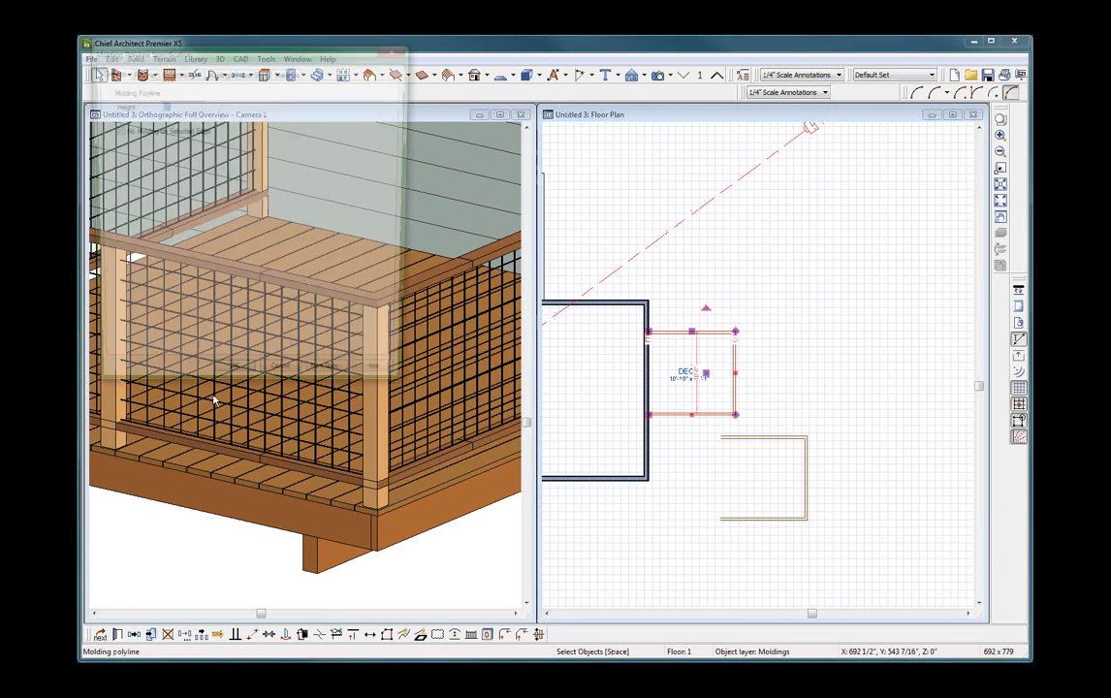
pyautogui.click(217, 70)
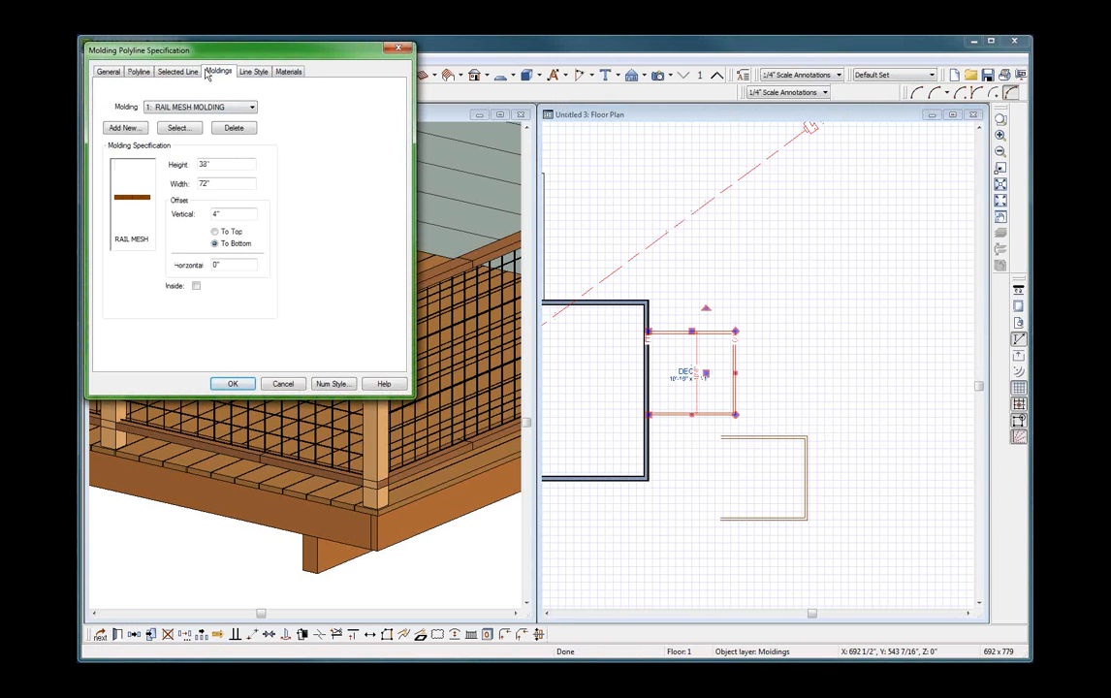
pyautogui.click(182, 130)
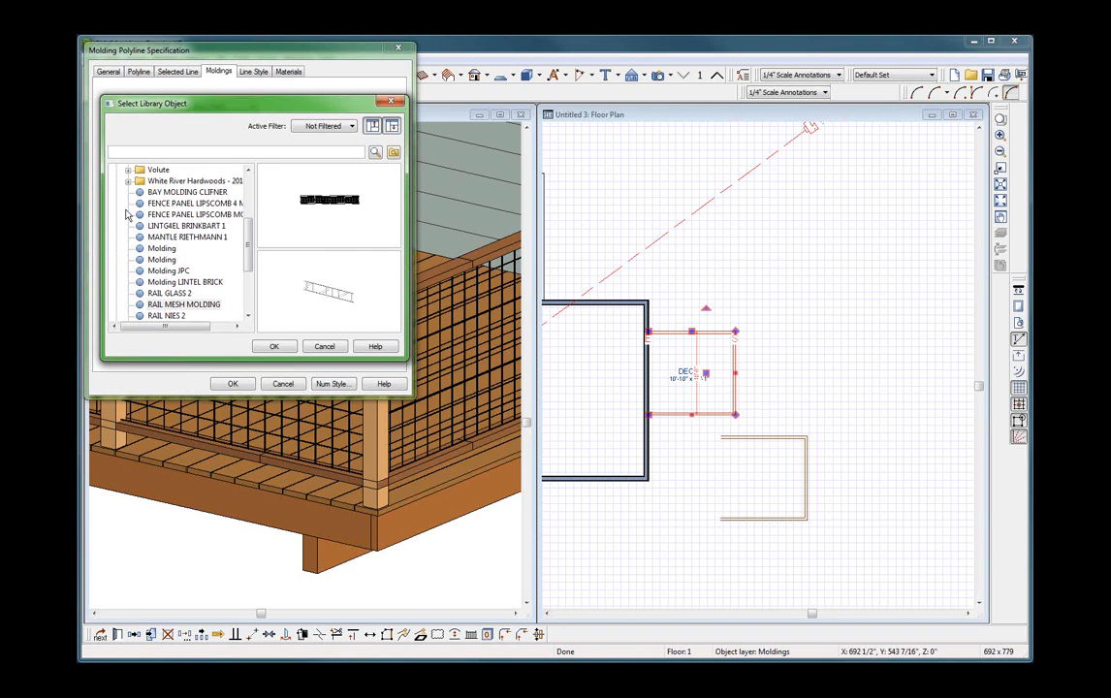
pyautogui.click(155, 228)
pyautogui.scroll(4, 155, 228)
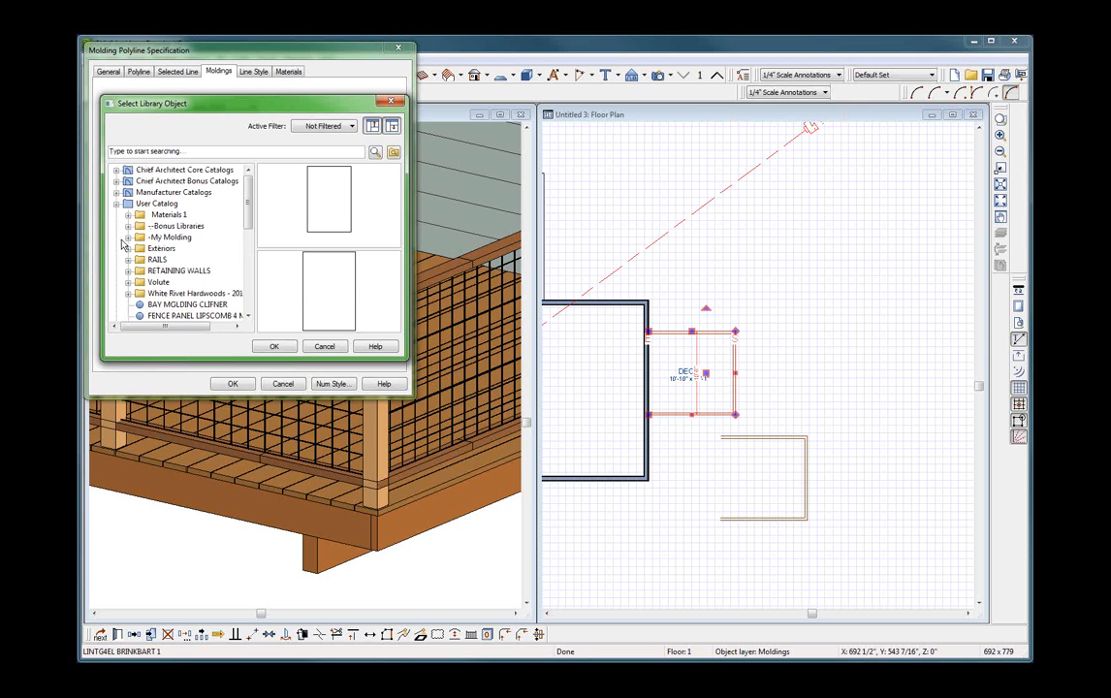
pyautogui.click(128, 238)
pyautogui.click(176, 296)
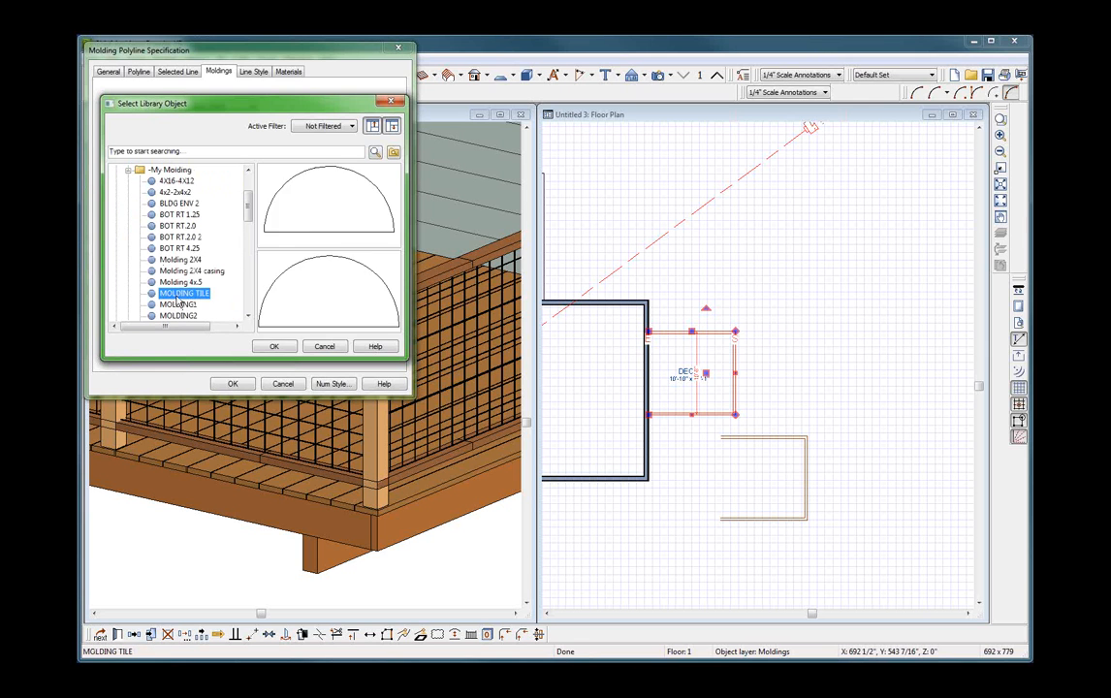
pyautogui.click(178, 306)
pyautogui.click(273, 347)
# Set MOLDING1 to 1.5" high and 5.5" wide, with a vertical offset of 4" to its bottom.
pyautogui.doubleClick(215, 164)
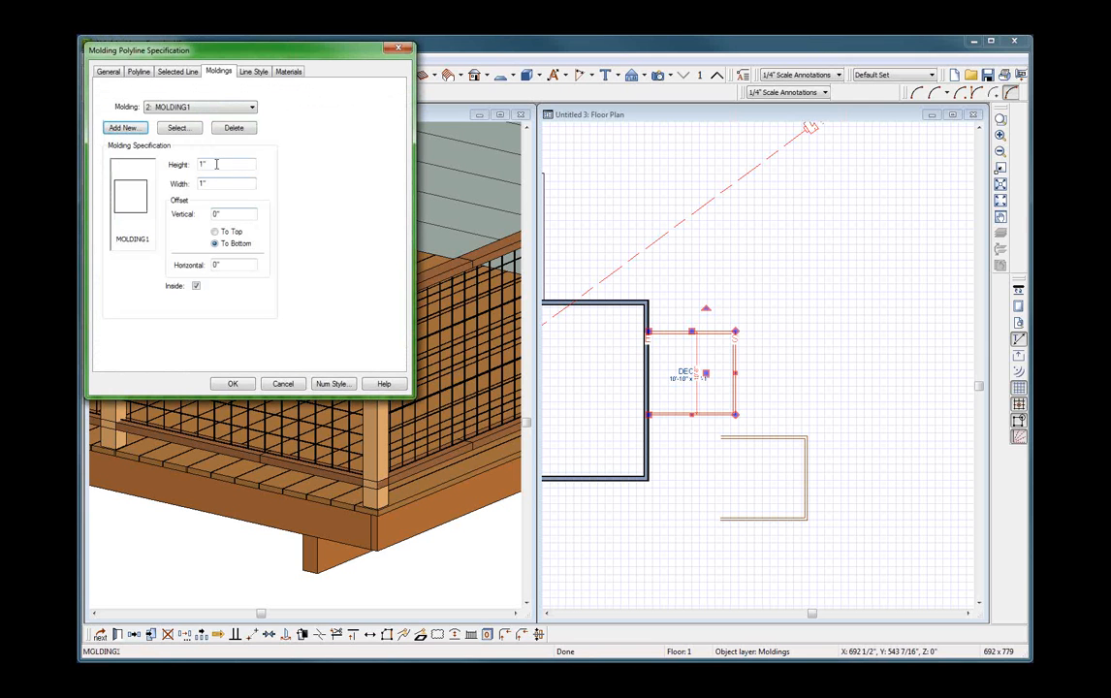
pyautogui.write('1 1/2')
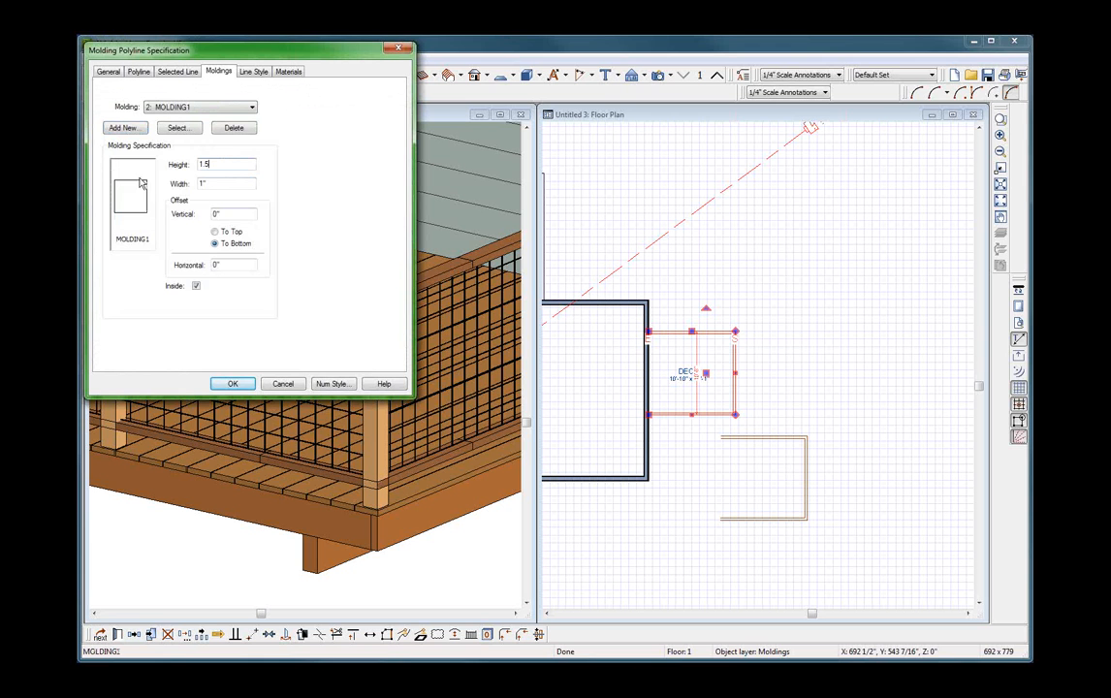
pyautogui.press('Tab')
pyautogui.write('5.5')
pyautogui.press('Tab')
pyautogui.write('4')
# Add MOLDING2 from the My Molding folder as the third molding on the polyline.
pyautogui.click(124, 129)
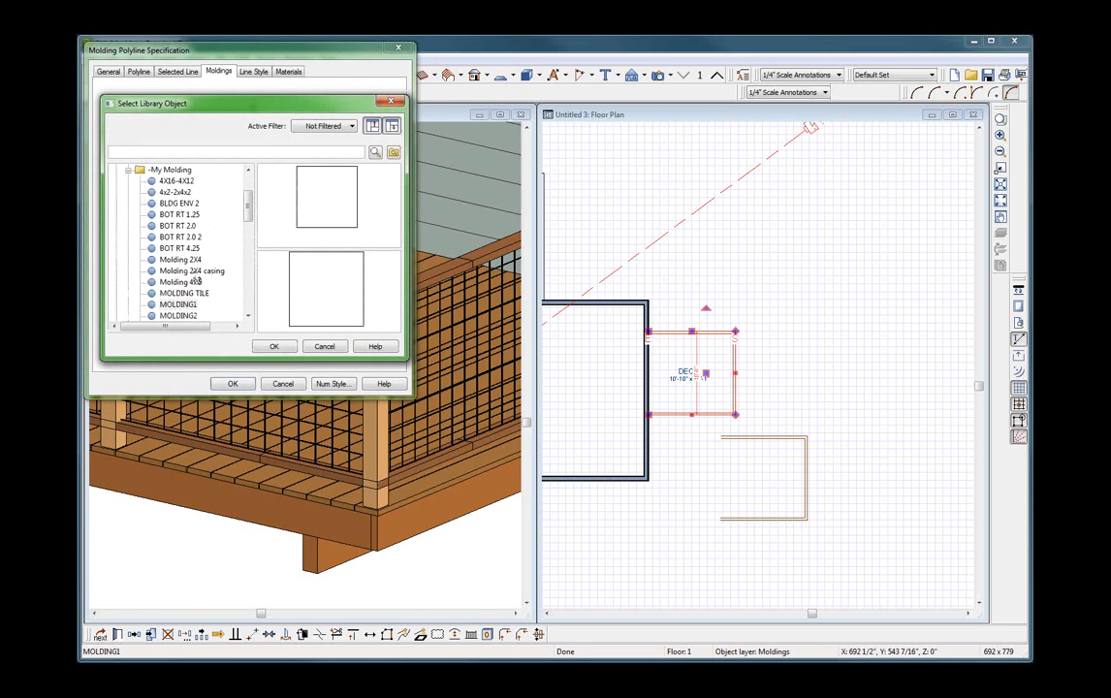
pyautogui.click(178, 315)
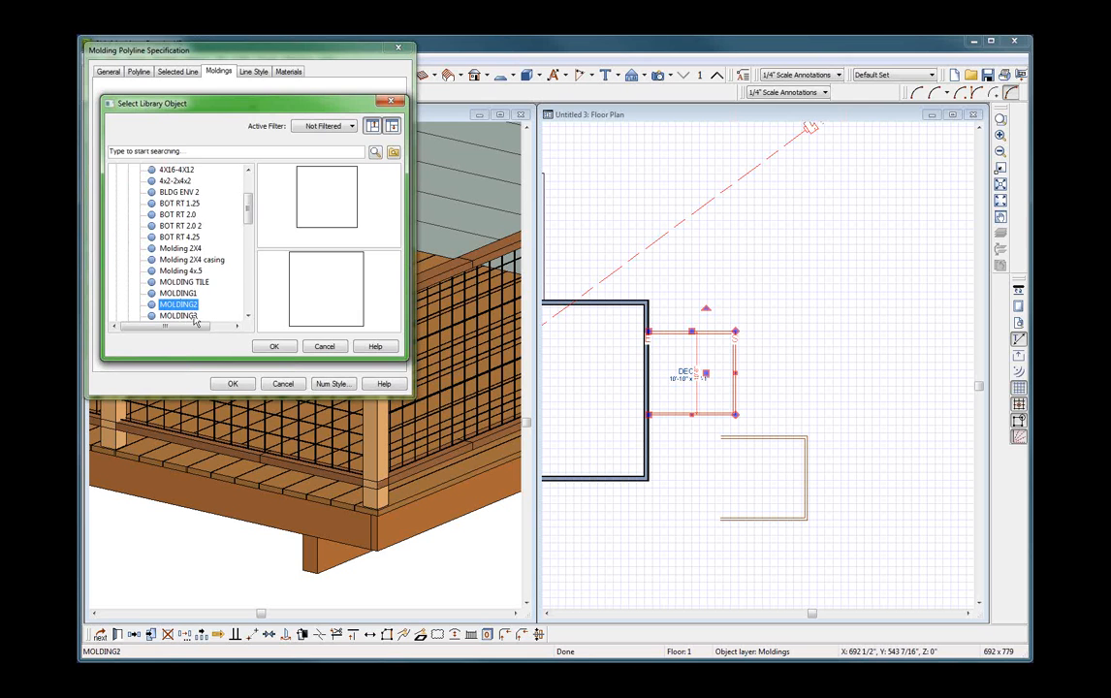
pyautogui.click(277, 349)
# Set MOLDING2 to 1 1/2" high and 5.5" wide, with a 42" vertical offset to its top, and apply the specification.
pyautogui.moveTo(249, 162); pyautogui.dragTo(111, 143)
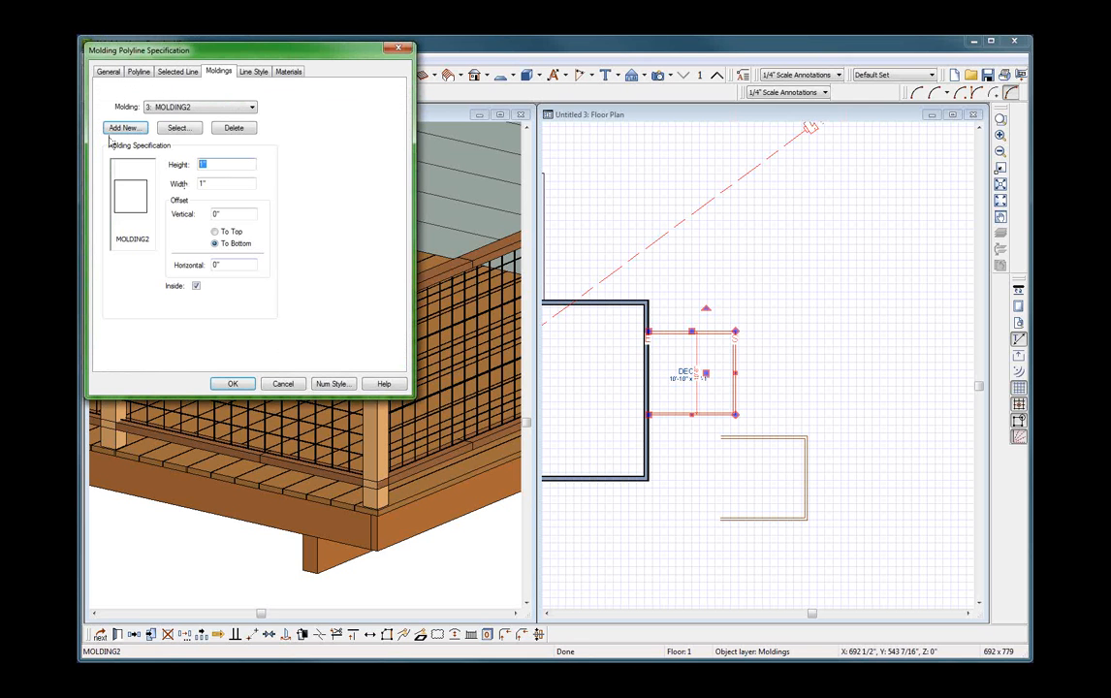
pyautogui.write('1')
pyautogui.write(' 1/2')
pyautogui.press('Tab')
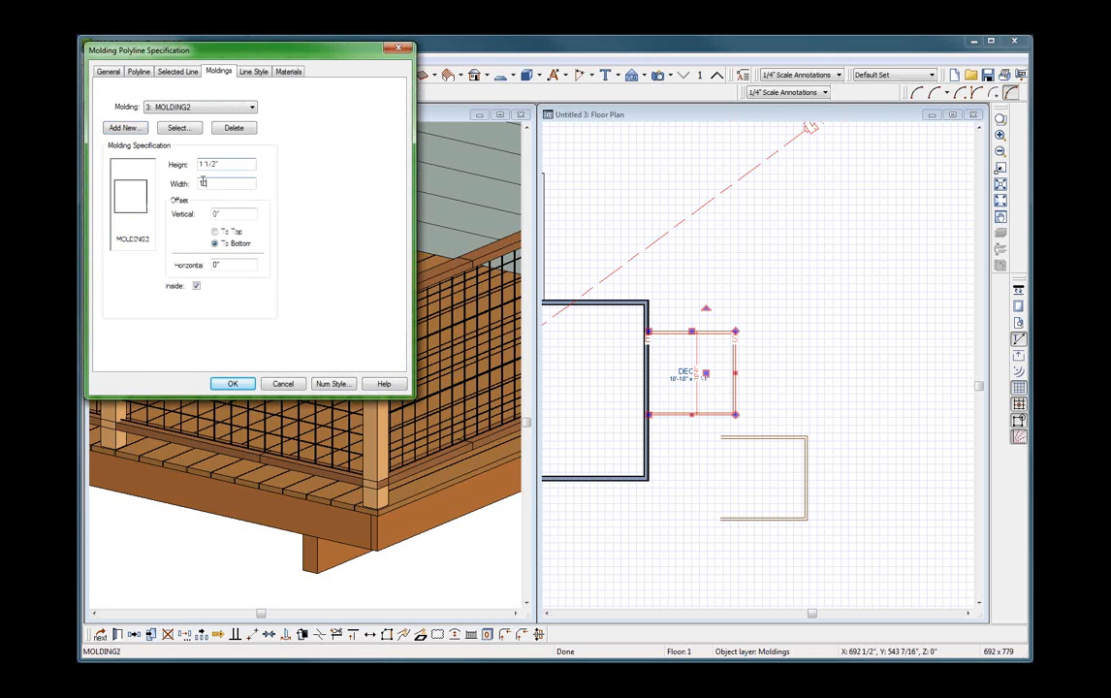
pyautogui.write('5')
pyautogui.press('Tab')
pyautogui.write('42')
pyautogui.click(233, 233)
pyautogui.press('Return')
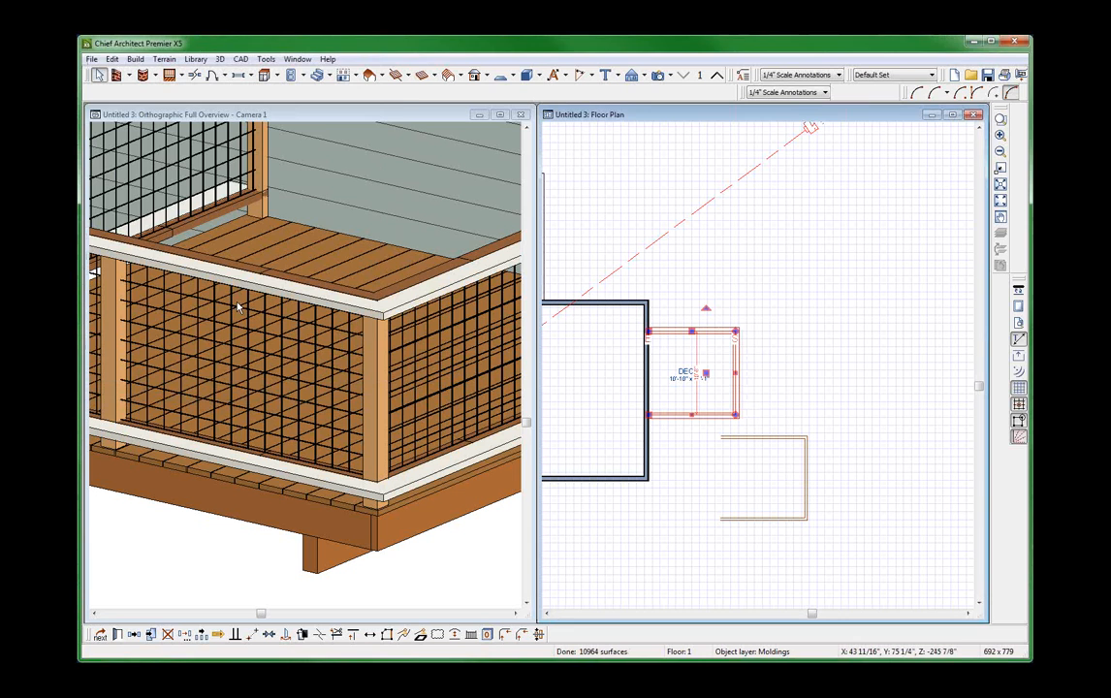
# Turn off the Inside option for both MOLDING1 and MOLDING2 on the deck's molding polyline.
pyautogui.doubleClick(230, 290)
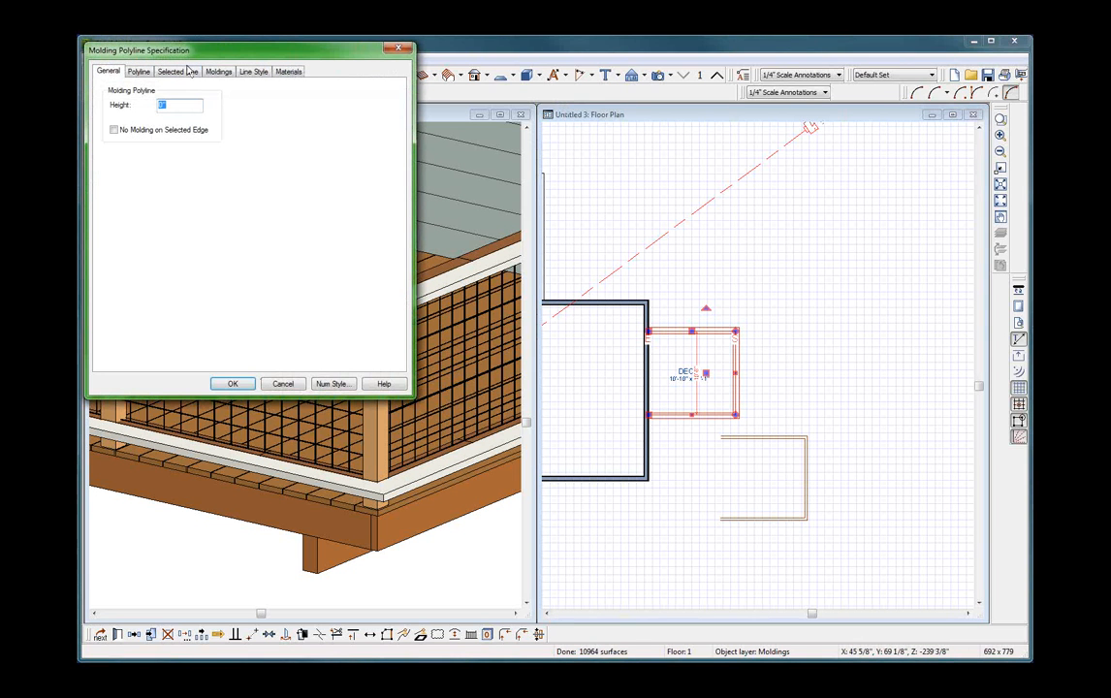
pyautogui.click(209, 71)
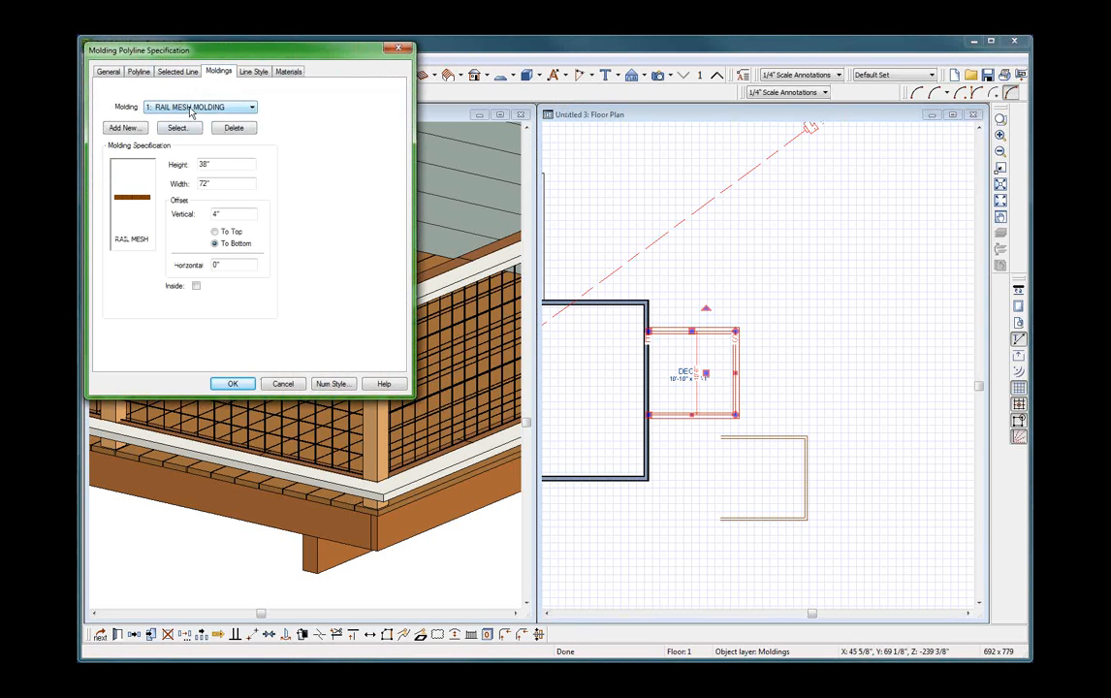
pyautogui.click(192, 113)
pyautogui.click(184, 122)
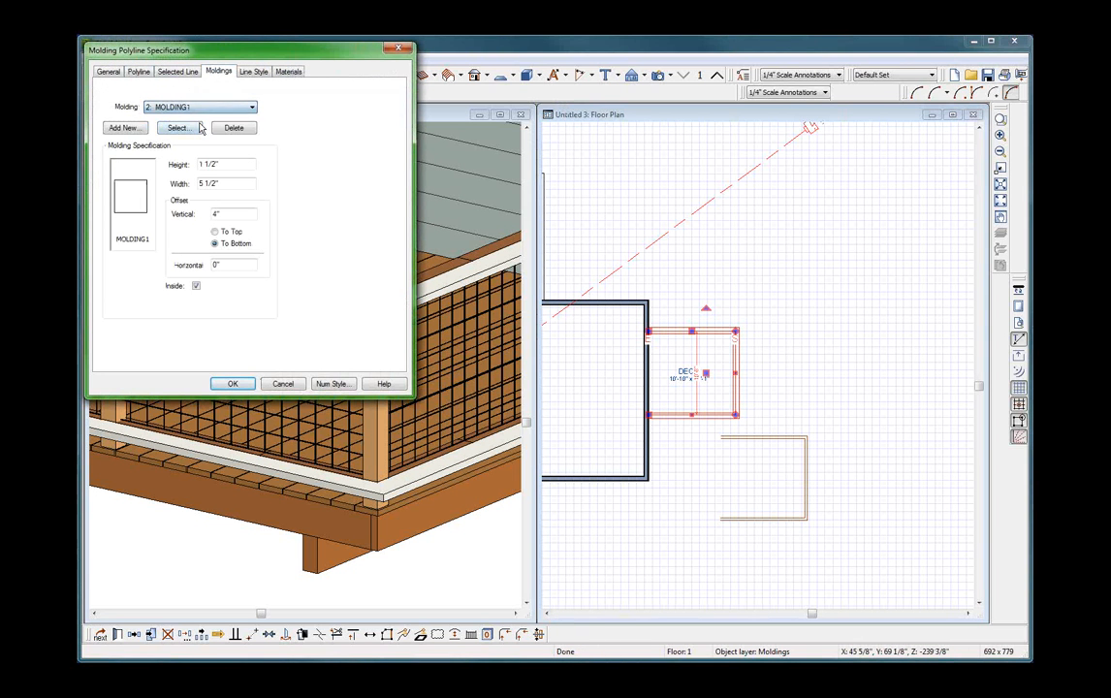
pyautogui.click(196, 287)
pyautogui.click(184, 107)
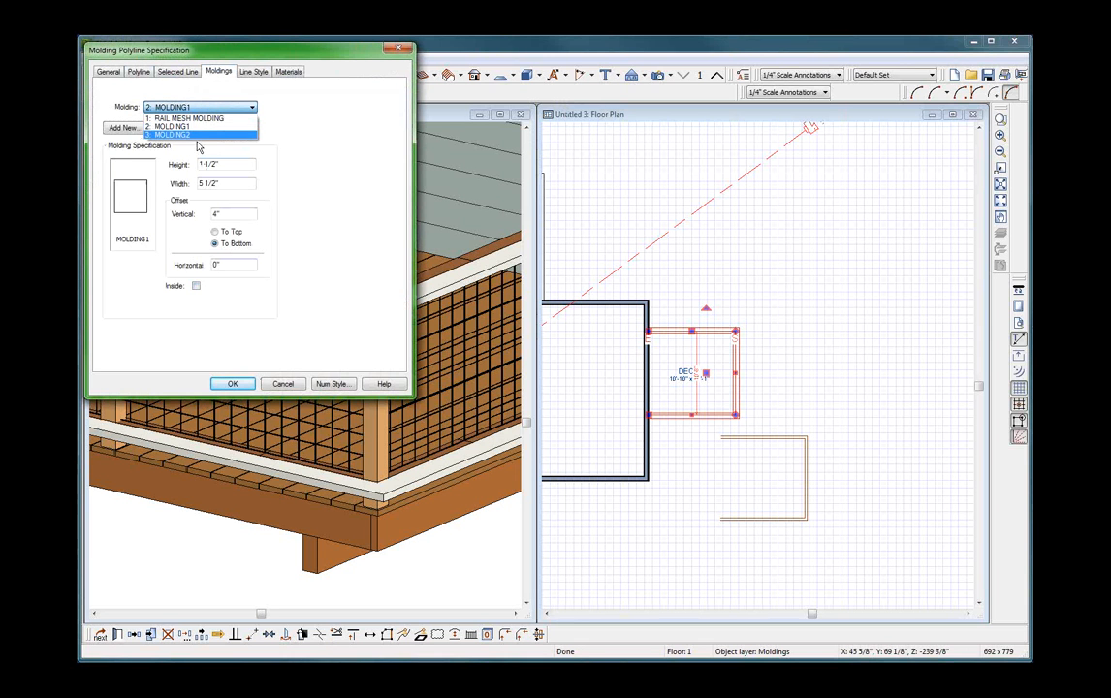
pyautogui.click(198, 136)
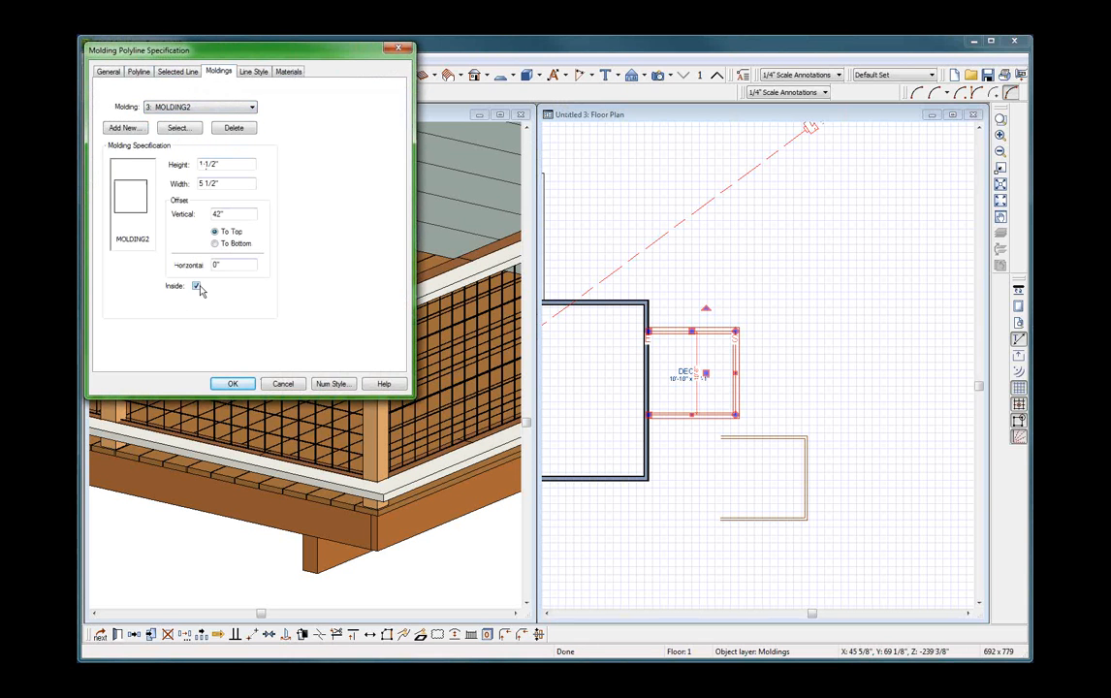
pyautogui.press('Return')
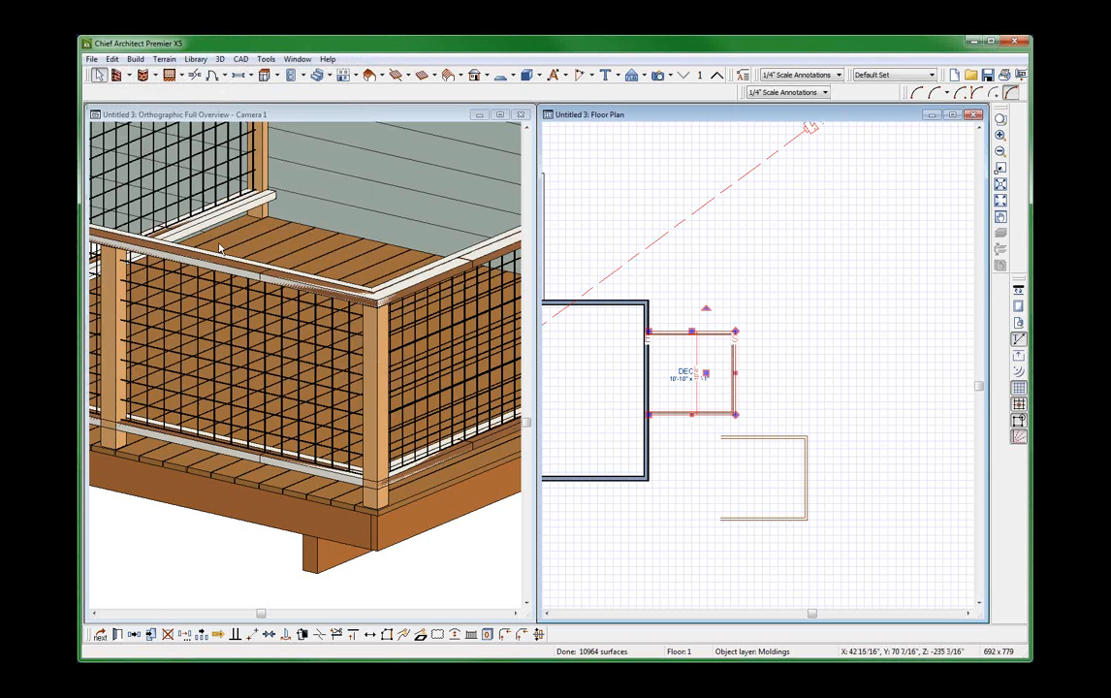
# Set the horizontal offset of MOLDING1 on the deck's molding polyline to 4".
pyautogui.scroll(-1, 279, 233)
pyautogui.hotkey('ctrl', 'e')
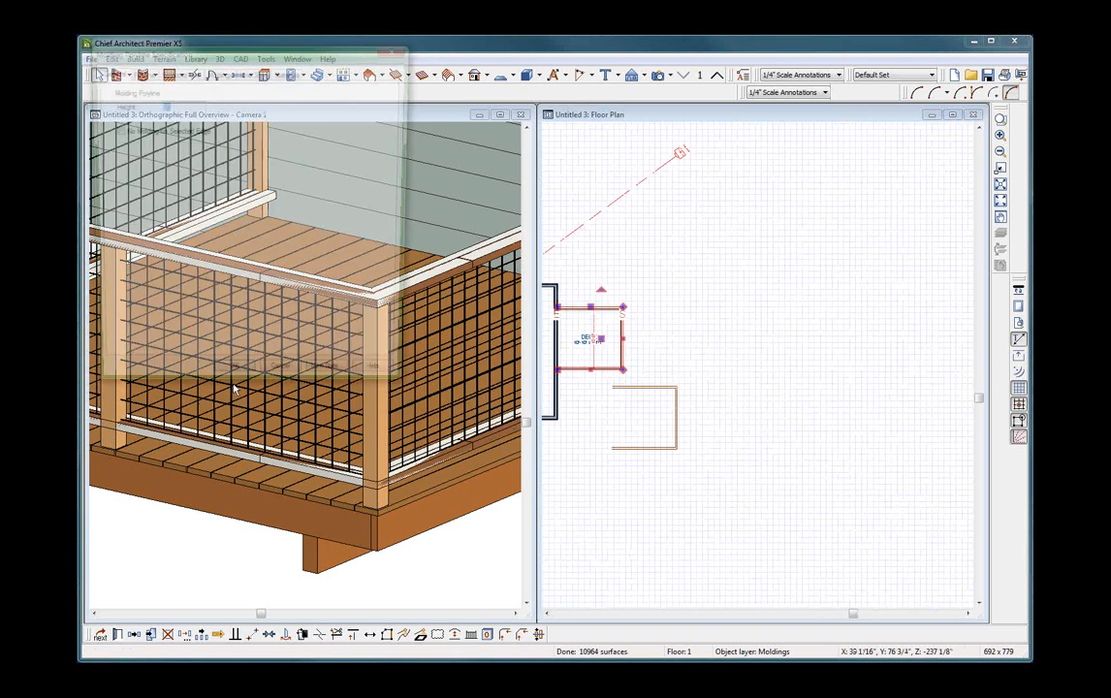
pyautogui.click(217, 72)
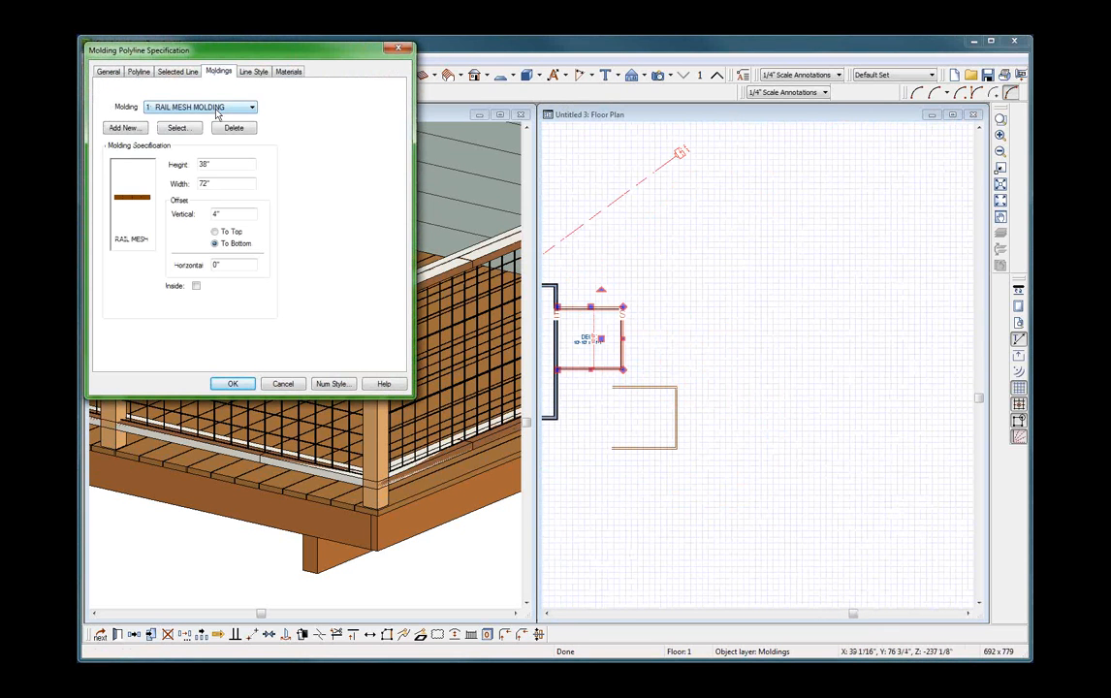
pyautogui.click(216, 109)
pyautogui.click(170, 122)
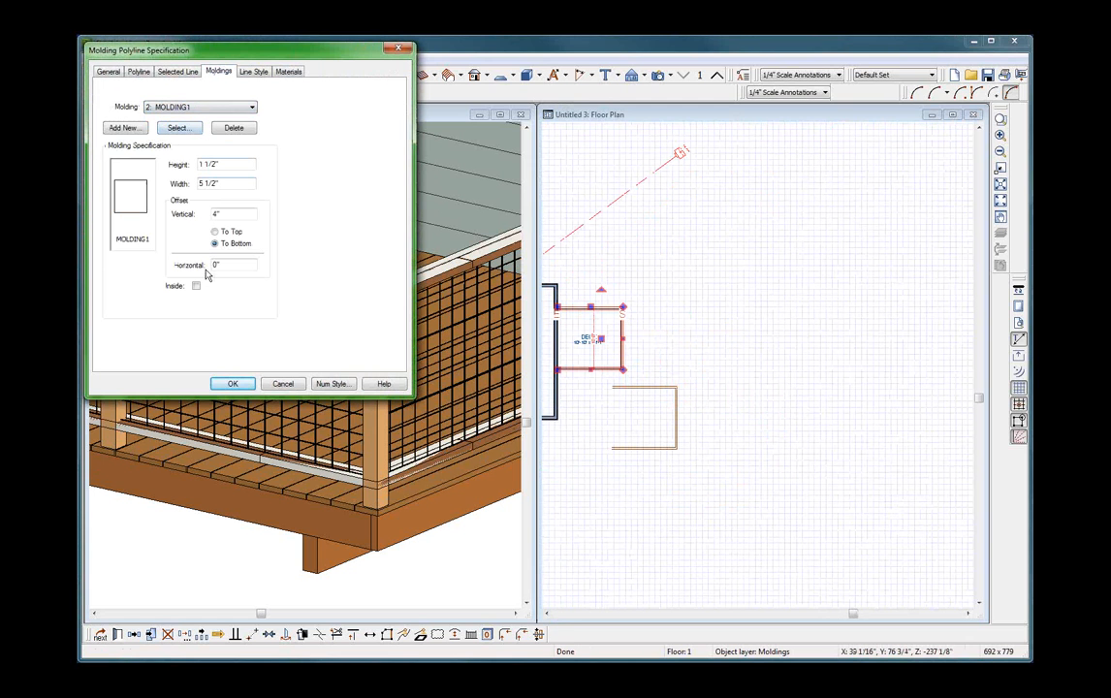
pyautogui.moveTo(224, 266); pyautogui.dragTo(172, 263)
pyautogui.write('4')
pyautogui.press('Return')
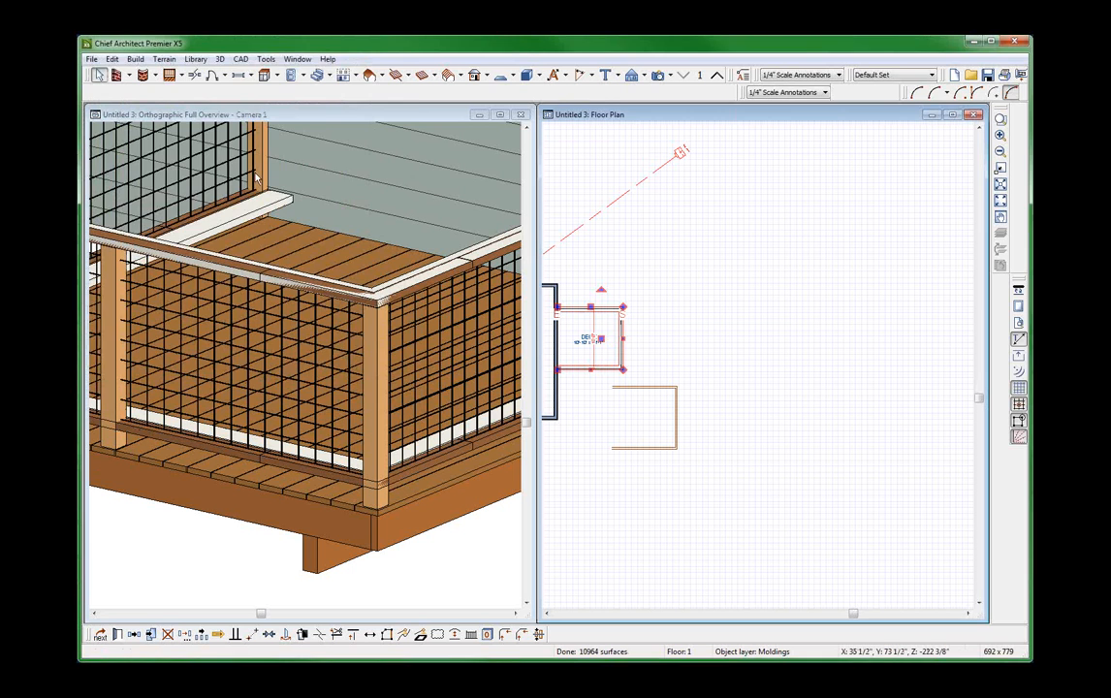
# Change MOLDING1's horizontal offset to a negative value to shift the bottom rail outward.
pyautogui.doubleClick(177, 258)
pyautogui.click(212, 75)
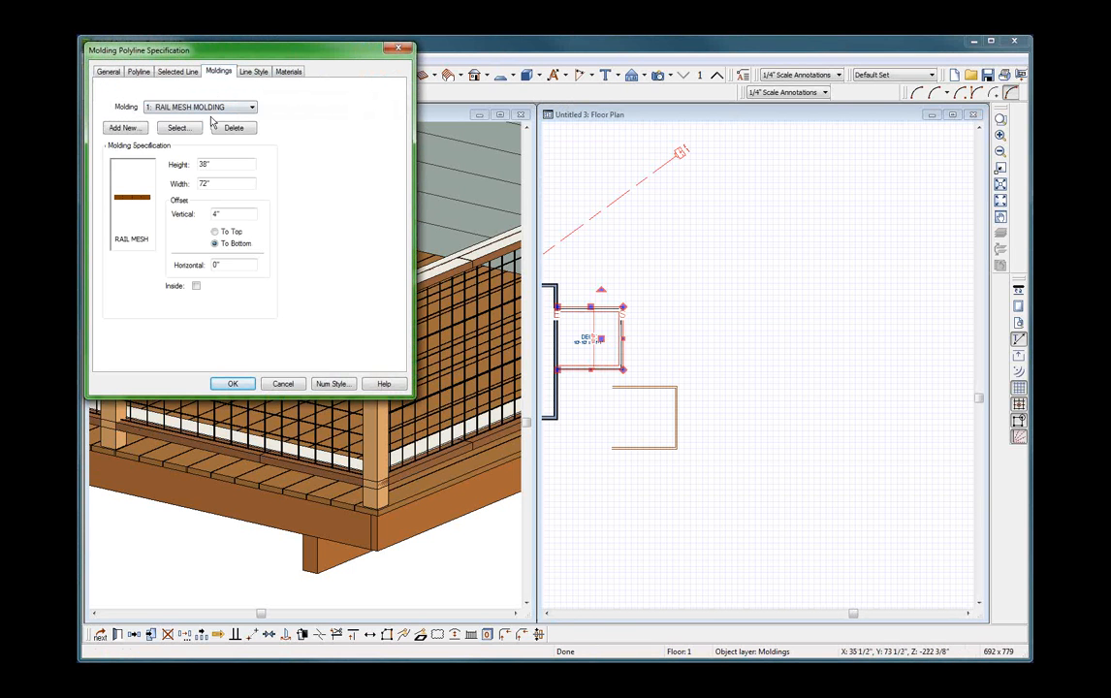
pyautogui.click(189, 107)
pyautogui.click(205, 121)
pyautogui.click(202, 107)
pyautogui.click(203, 127)
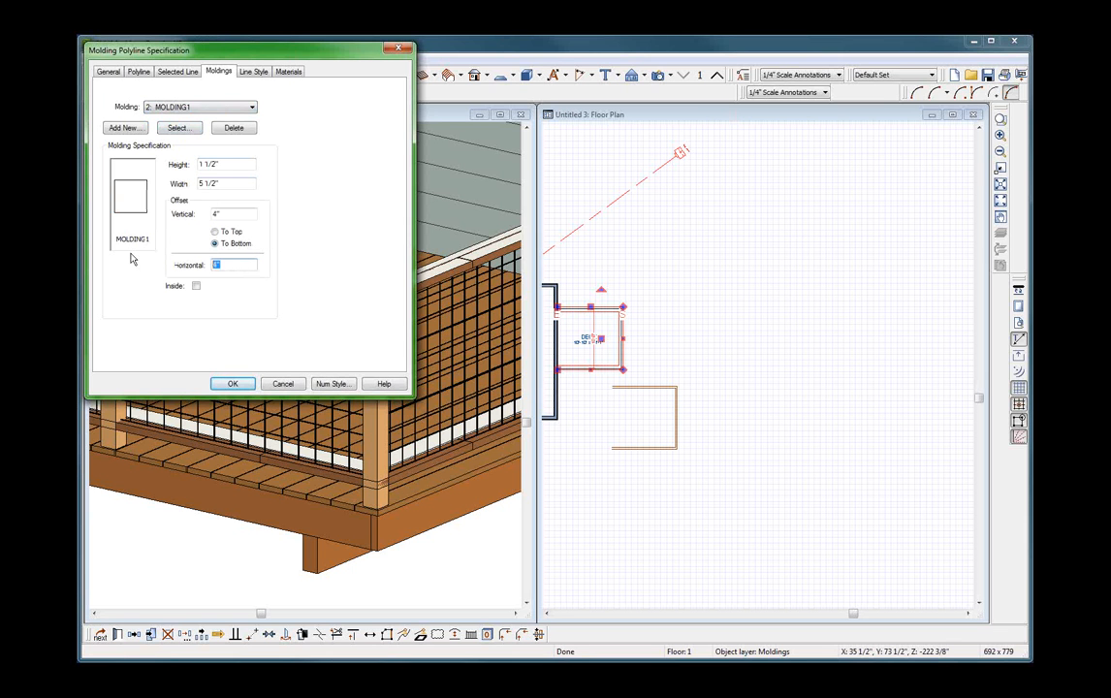
pyautogui.write('-1')
pyautogui.press('Return')
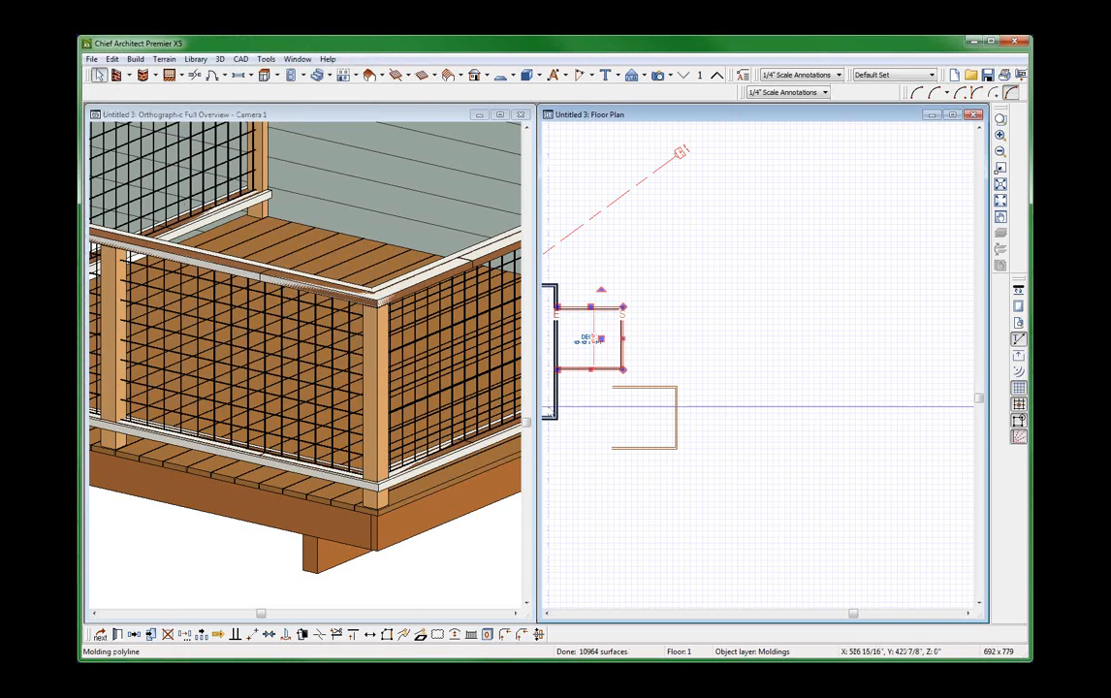
# Give MOLDING2 on the deck's molding polyline a negative horizontal offset.
pyautogui.doubleClick(570, 349)
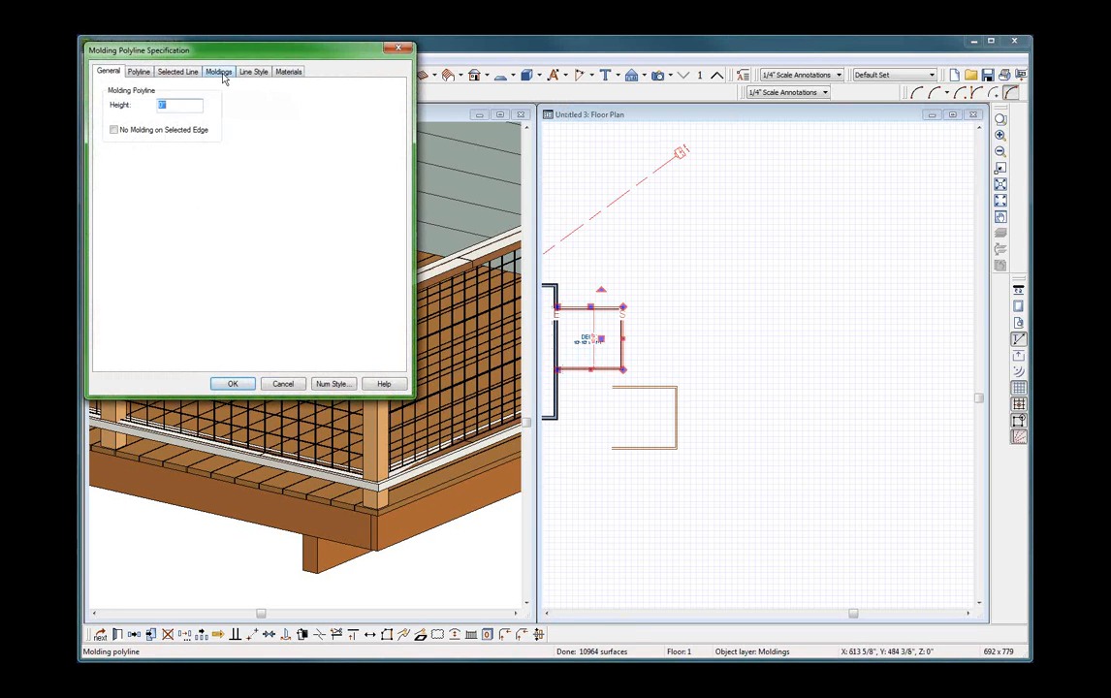
pyautogui.click(218, 72)
pyautogui.click(198, 108)
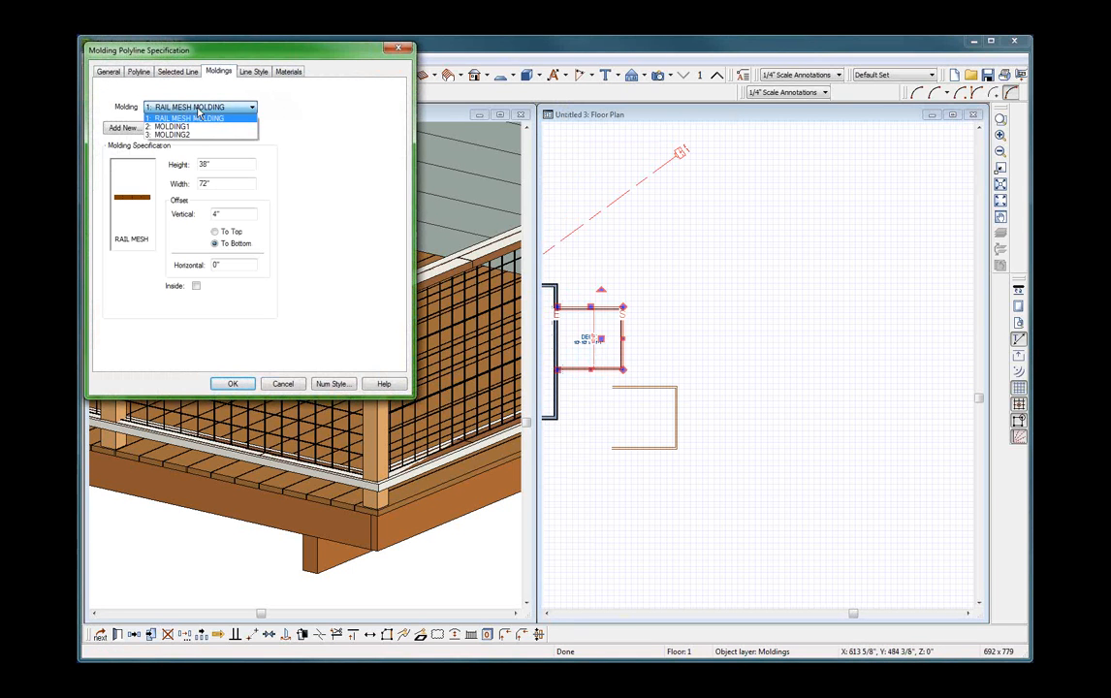
pyautogui.click(183, 132)
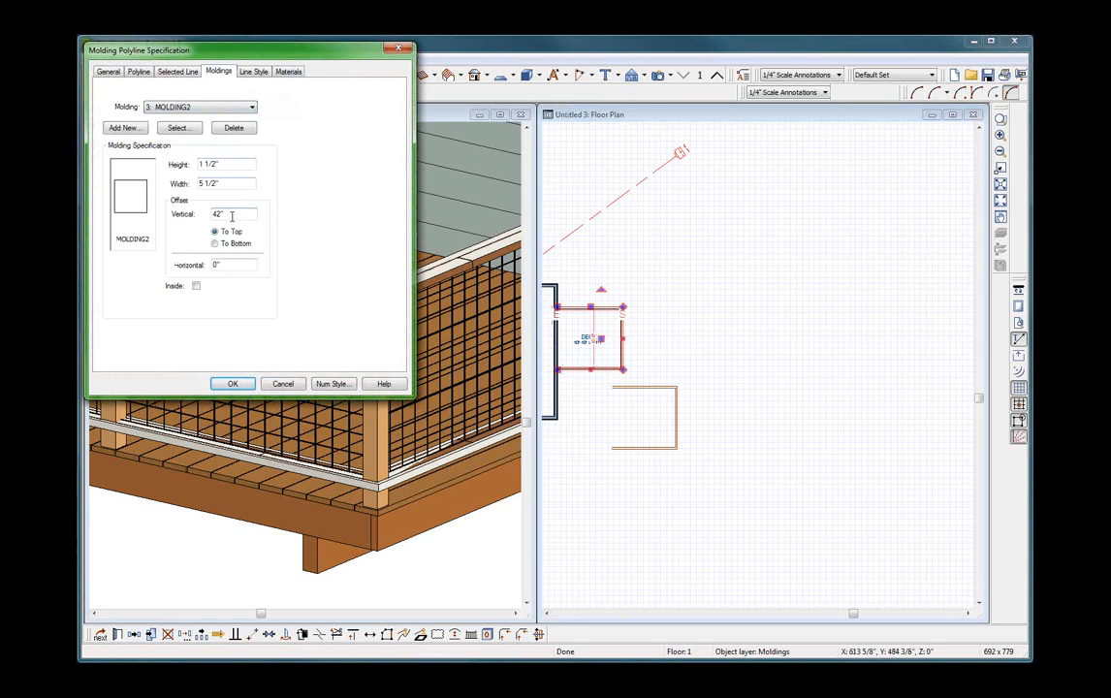
pyautogui.moveTo(232, 265); pyautogui.dragTo(148, 248)
pyautogui.write('-1')
pyautogui.press('Return')
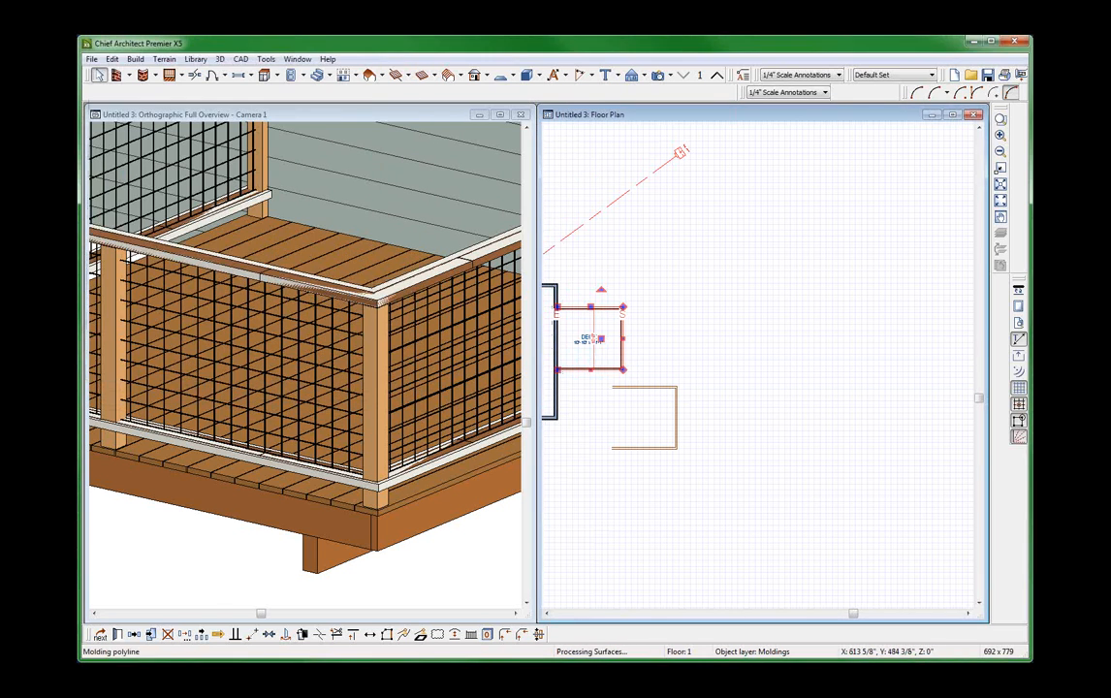
# Set MOLDING1 on the deck's molding polyline to a height of 2" and a vertical offset of 3 3/4".
pyautogui.scroll(5, 458, 266)
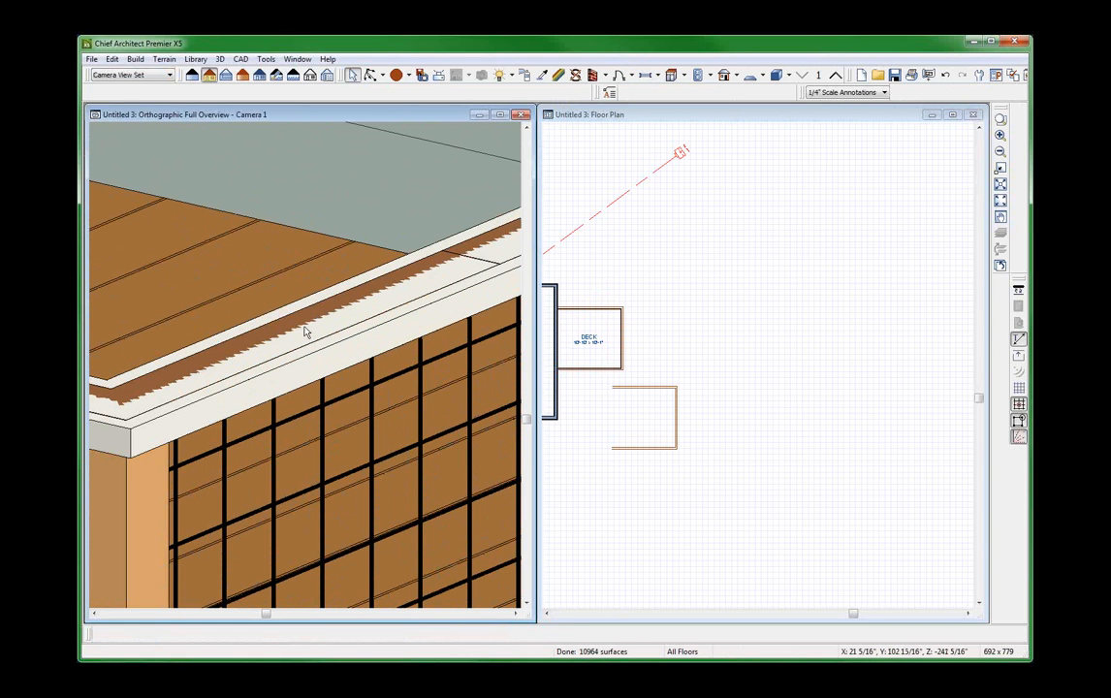
pyautogui.scroll(-5, 288, 325)
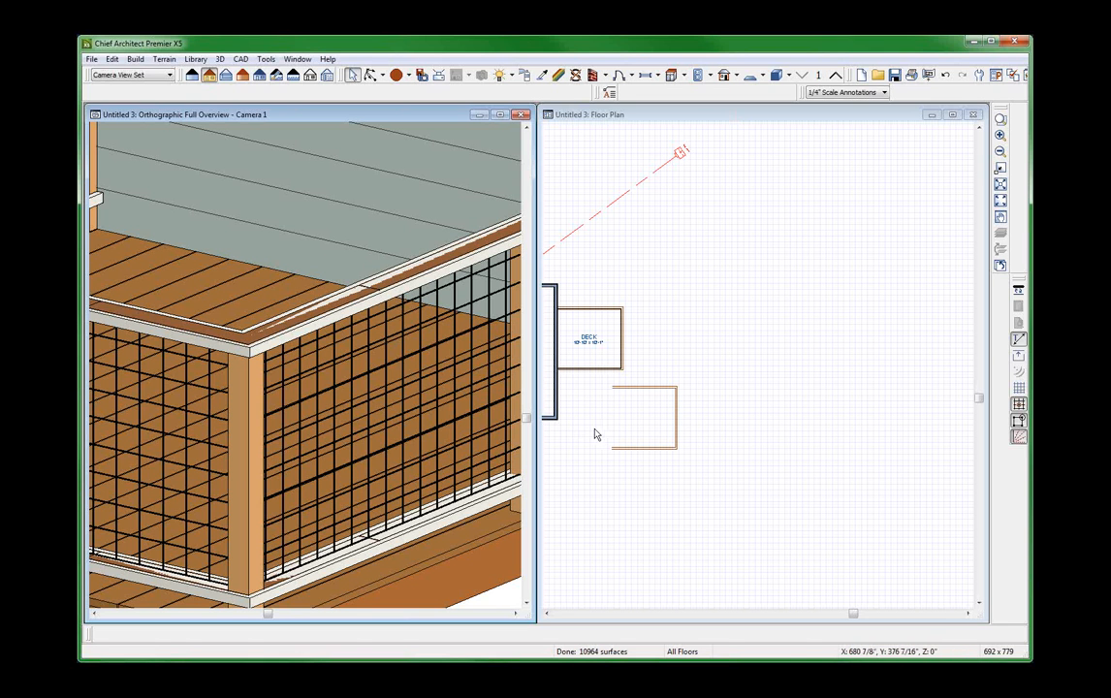
pyautogui.click(592, 388)
pyautogui.click(590, 309)
pyautogui.scroll(4, 589, 306)
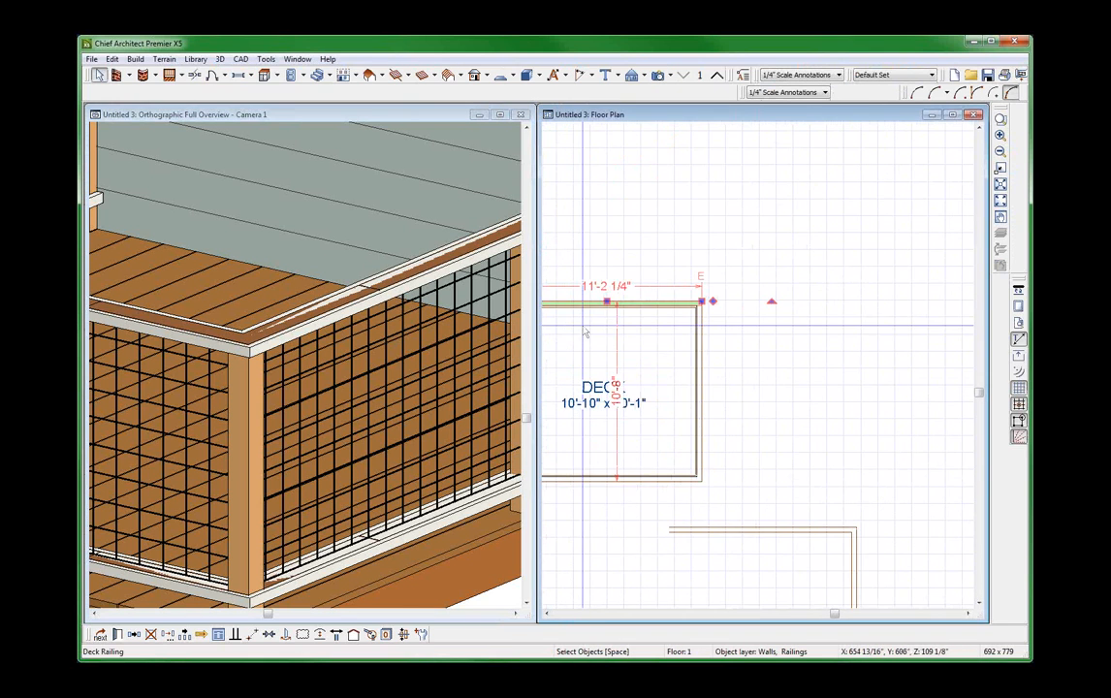
pyautogui.doubleClick(638, 300)
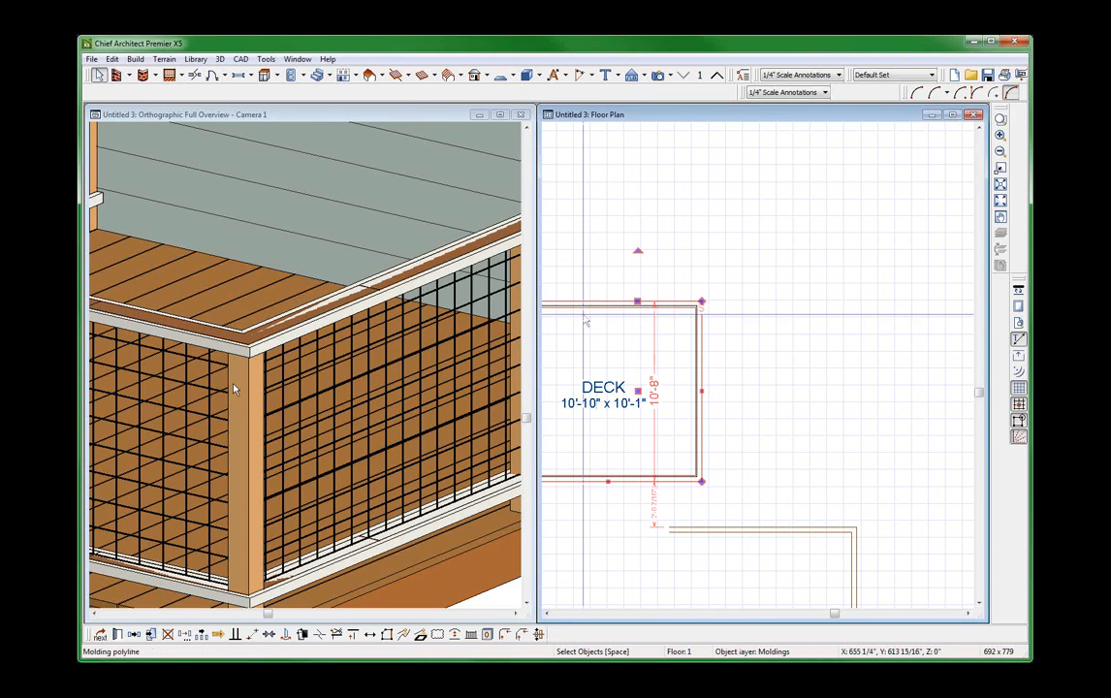
pyautogui.click(215, 73)
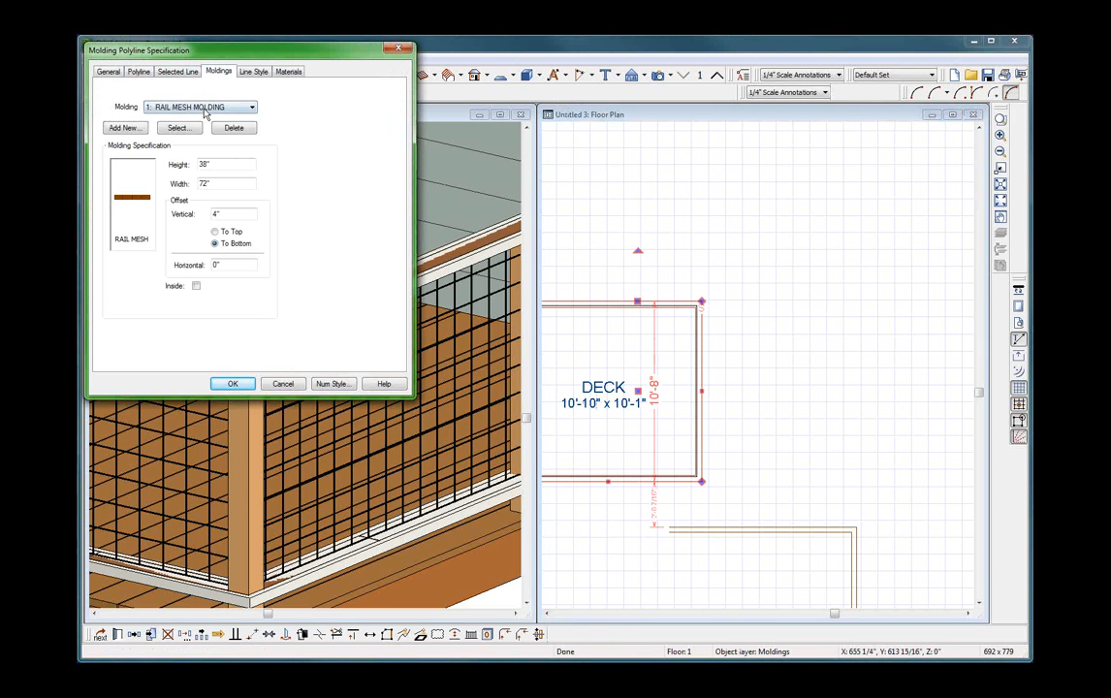
pyautogui.click(205, 109)
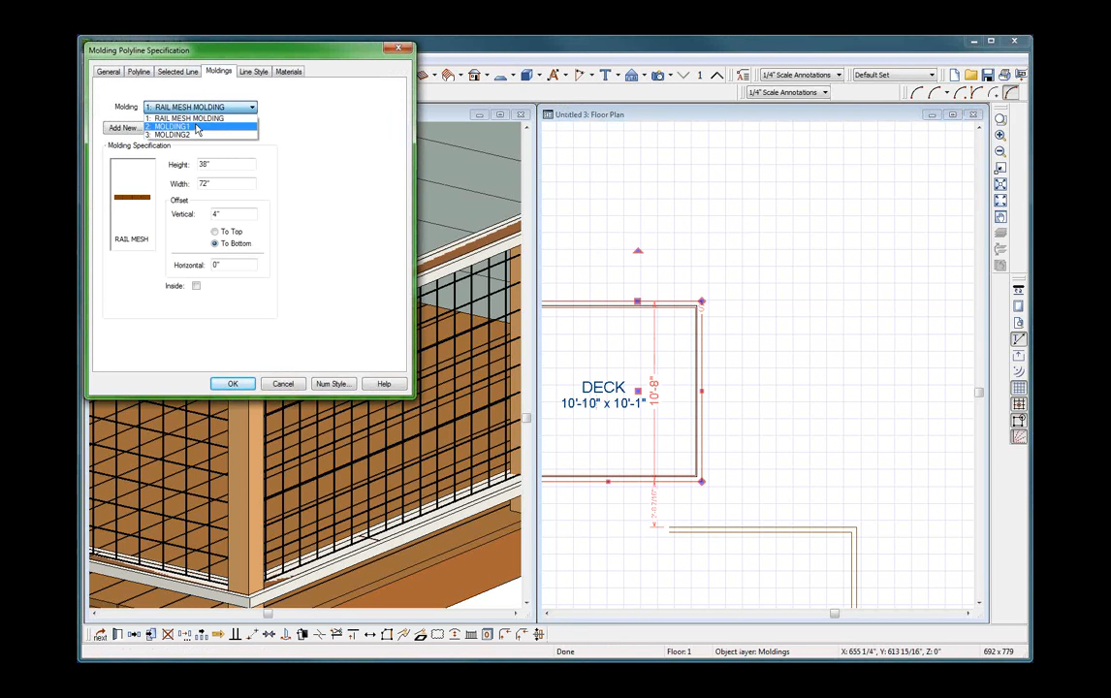
pyautogui.click(197, 129)
pyautogui.moveTo(222, 164); pyautogui.dragTo(126, 161)
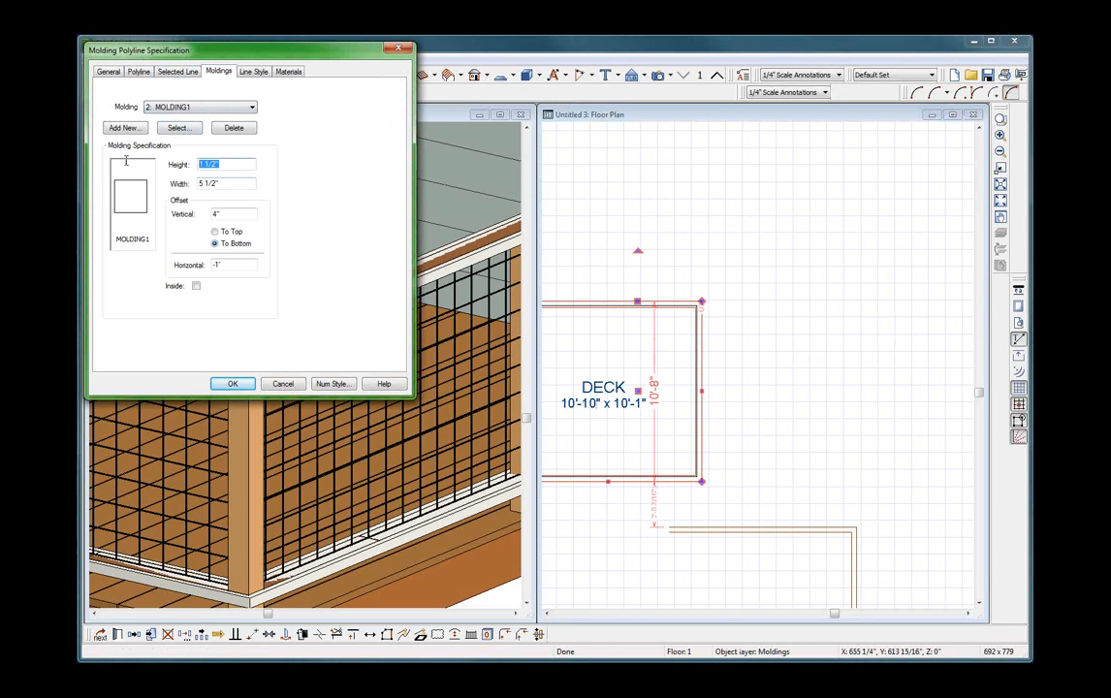
pyautogui.write('2')
pyautogui.moveTo(232, 213); pyautogui.dragTo(166, 204)
pyautogui.write('3 3/')
# Set MOLDING2 on the deck's molding polyline to a height of 2" and slightly increase its vertical offset so the top rail covers the mesh.
pyautogui.click(231, 108)
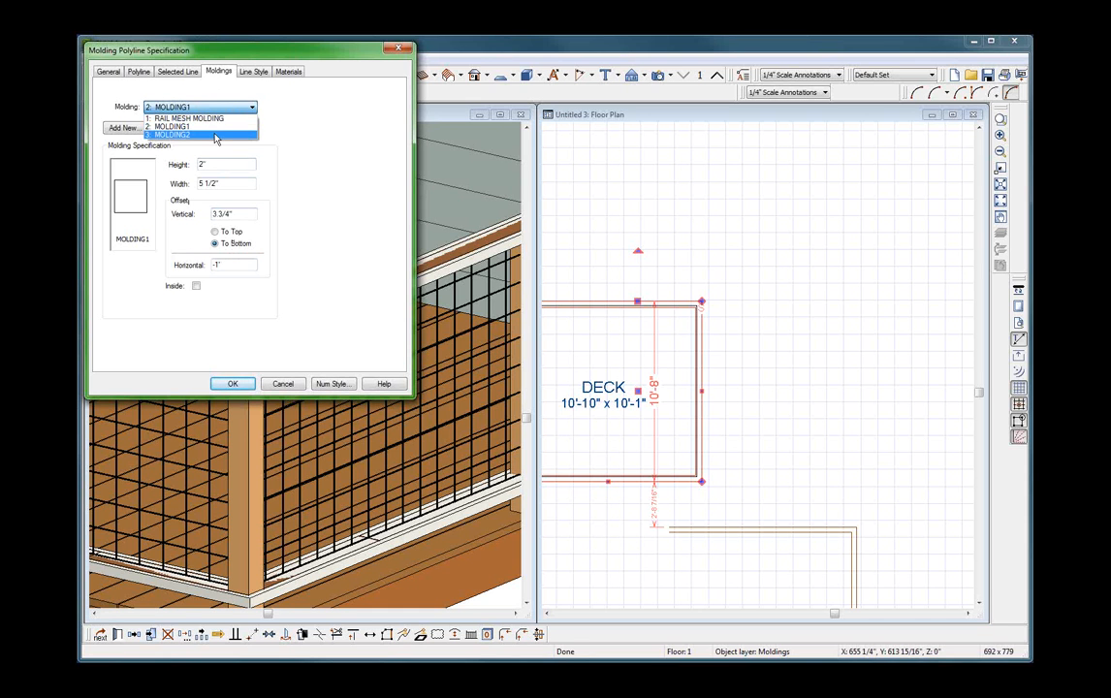
pyautogui.click(215, 136)
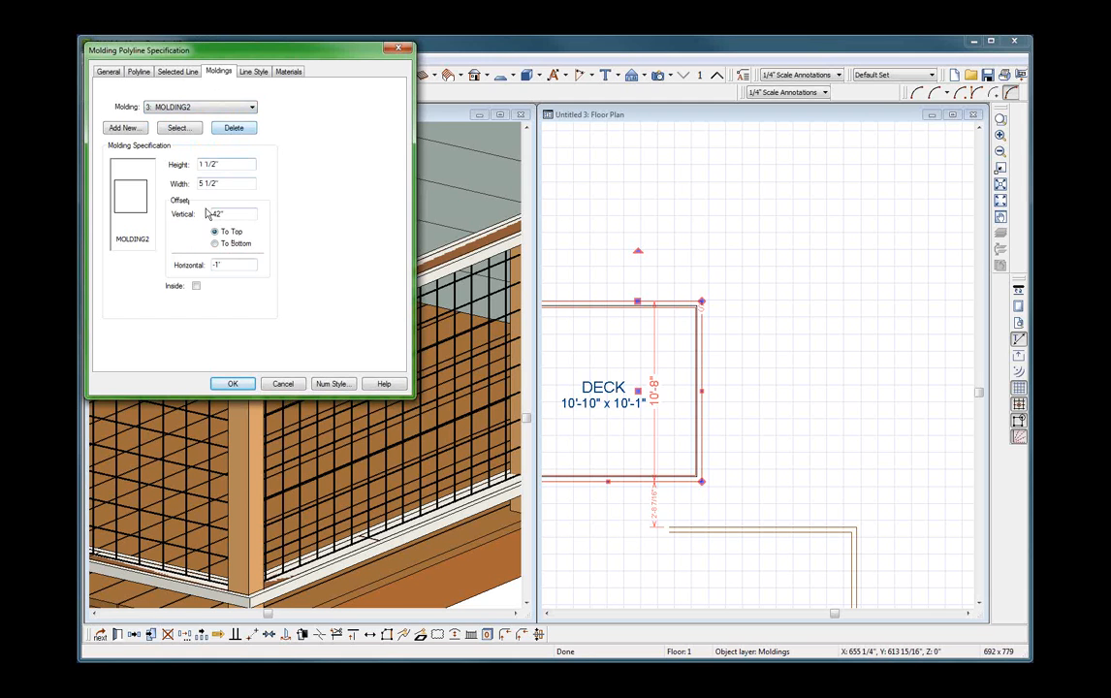
pyautogui.moveTo(223, 163); pyautogui.dragTo(125, 152)
pyautogui.write("2'")
pyautogui.press('Tab')
pyautogui.press('Tab')
pyautogui.write('4255')
pyautogui.press('Return')
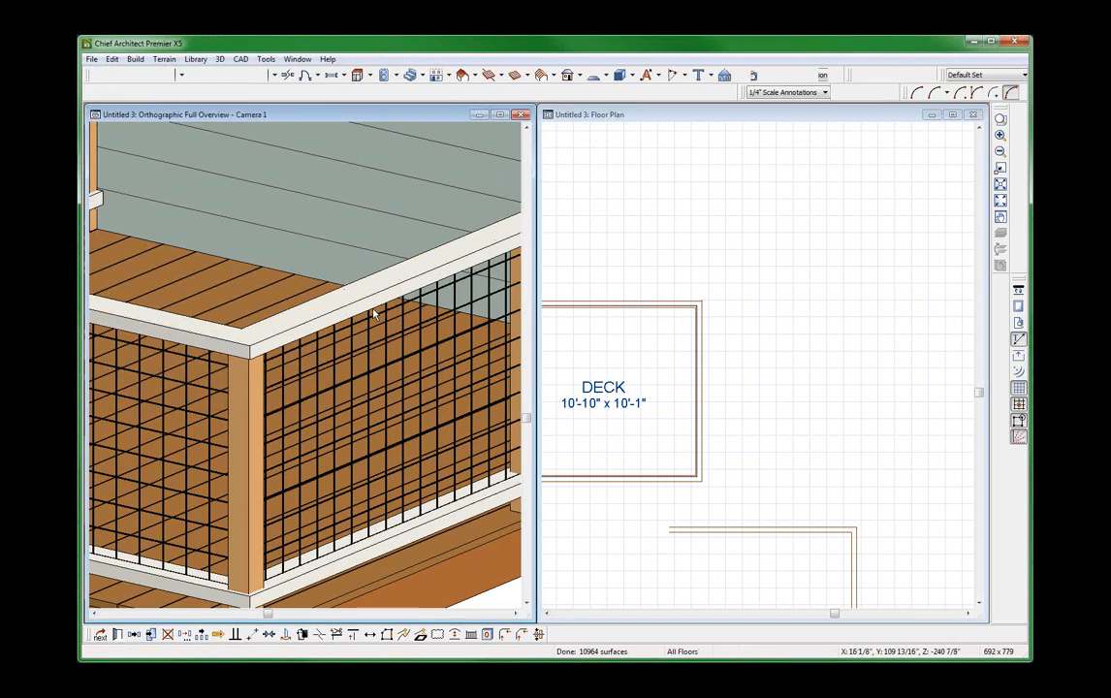
pyautogui.hotkey('alt', 'o')
# Examine the deck's molding polyline railing from several angles, checking the rail corners and how the rails and mesh meet the newels.
pyautogui.moveTo(300, 298); pyautogui.dragTo(281, 182)
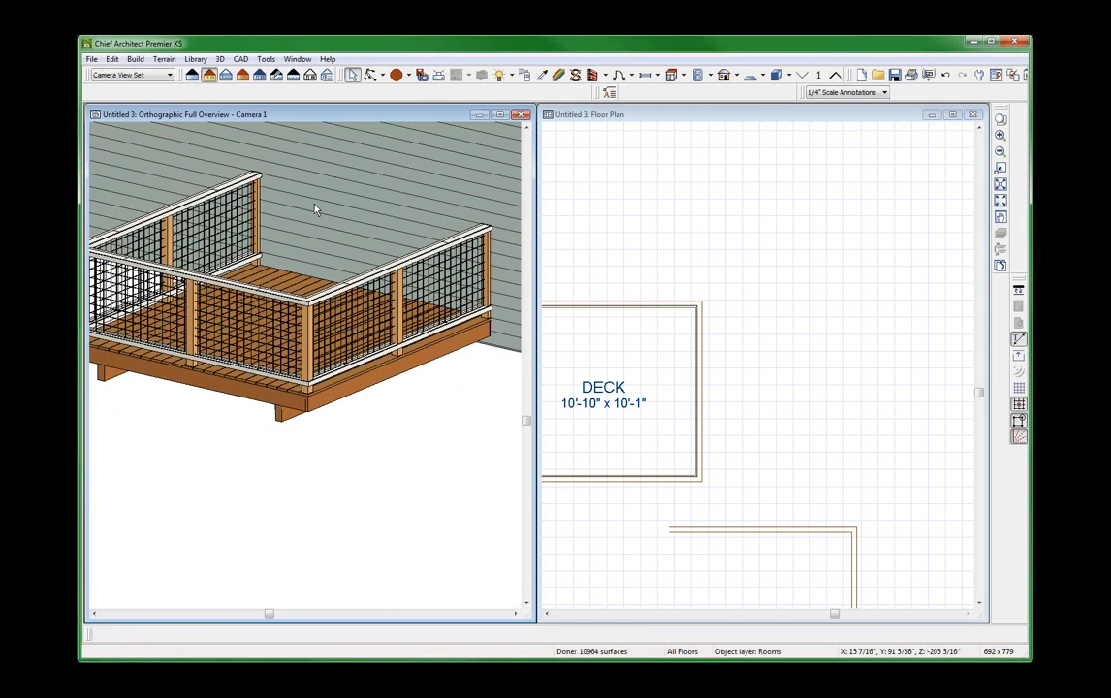
pyautogui.moveTo(267, 257); pyautogui.dragTo(267, 417)
pyautogui.scroll(8, 266, 372)
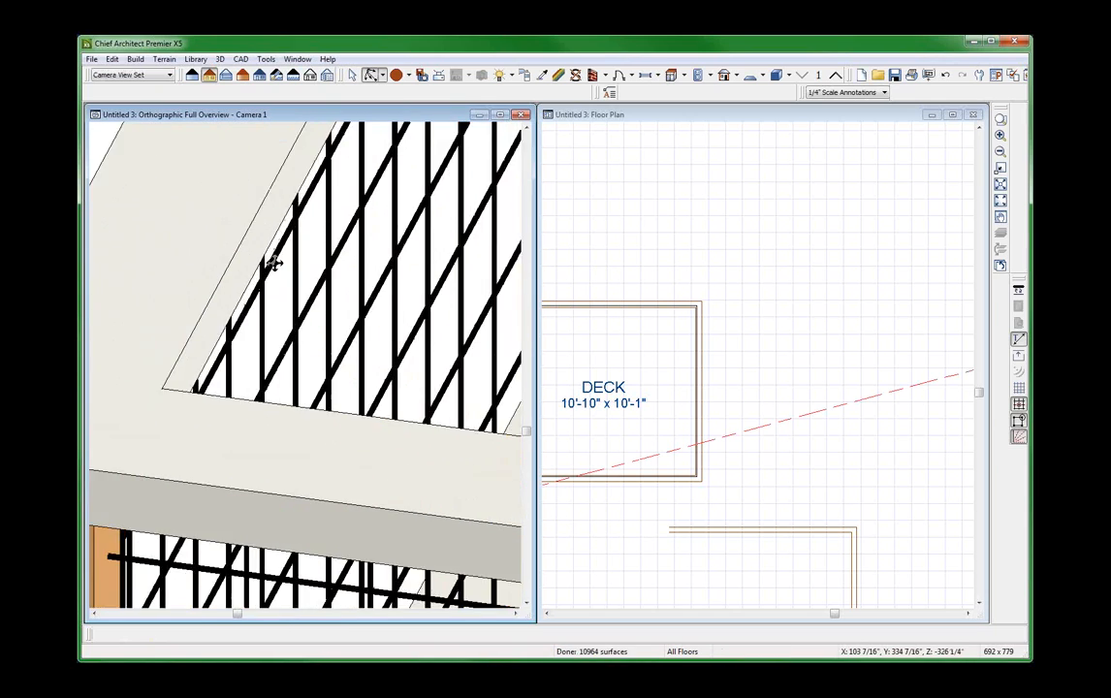
pyautogui.scroll(-8, 275, 263)
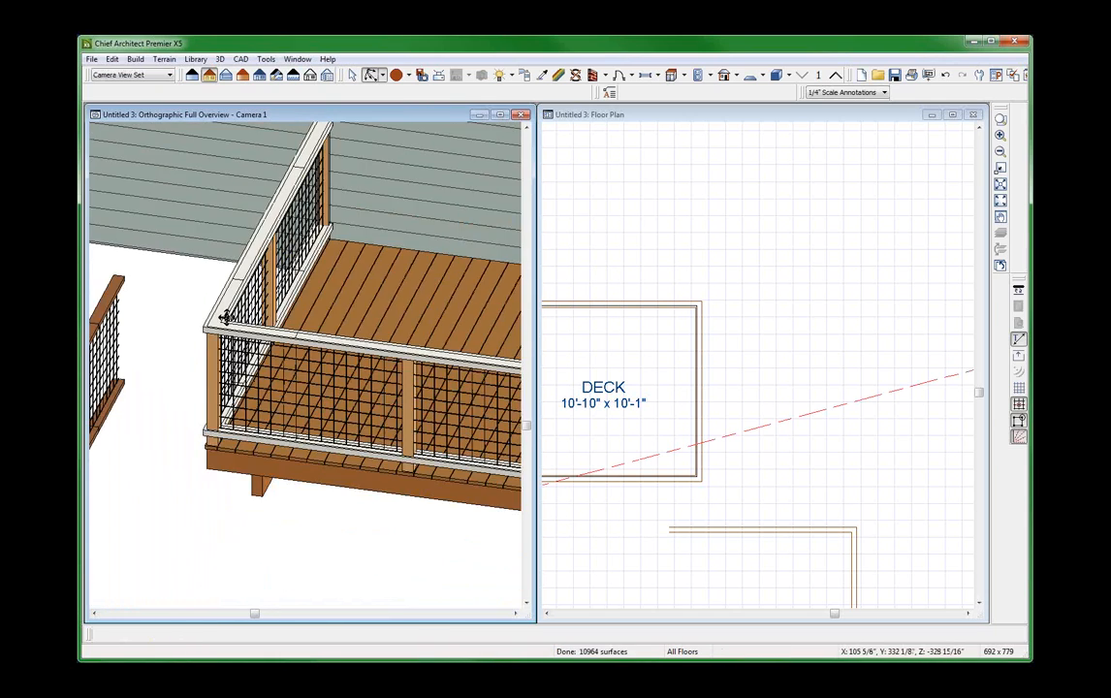
pyautogui.scroll(-8, 230, 301)
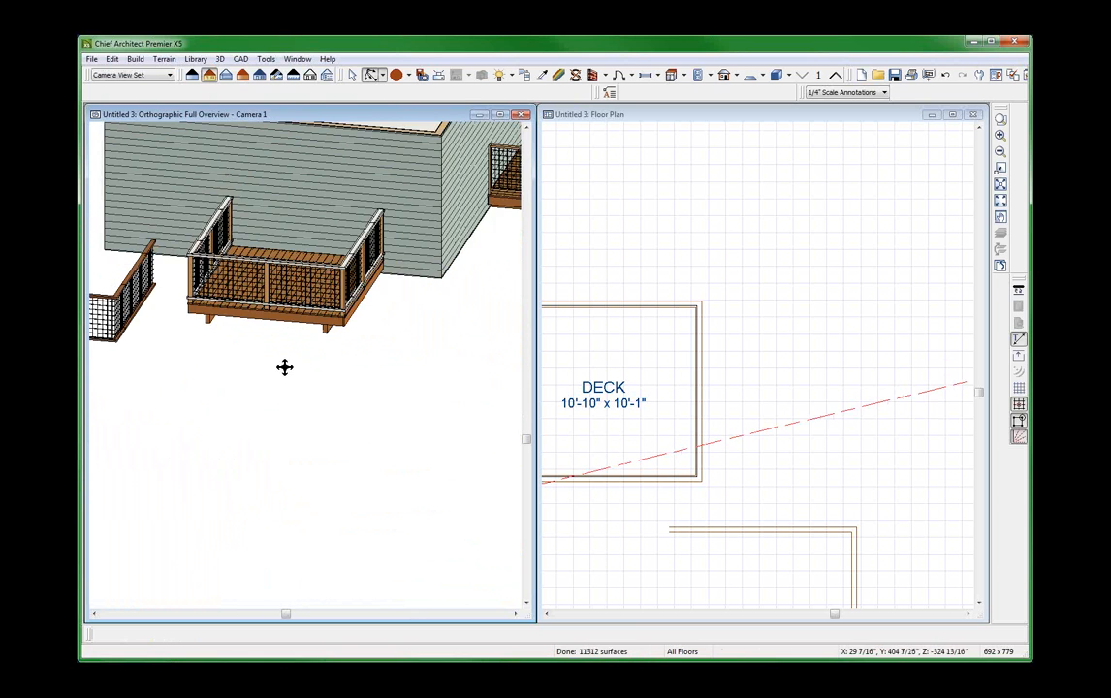
pyautogui.scroll(-2, 205, 342)
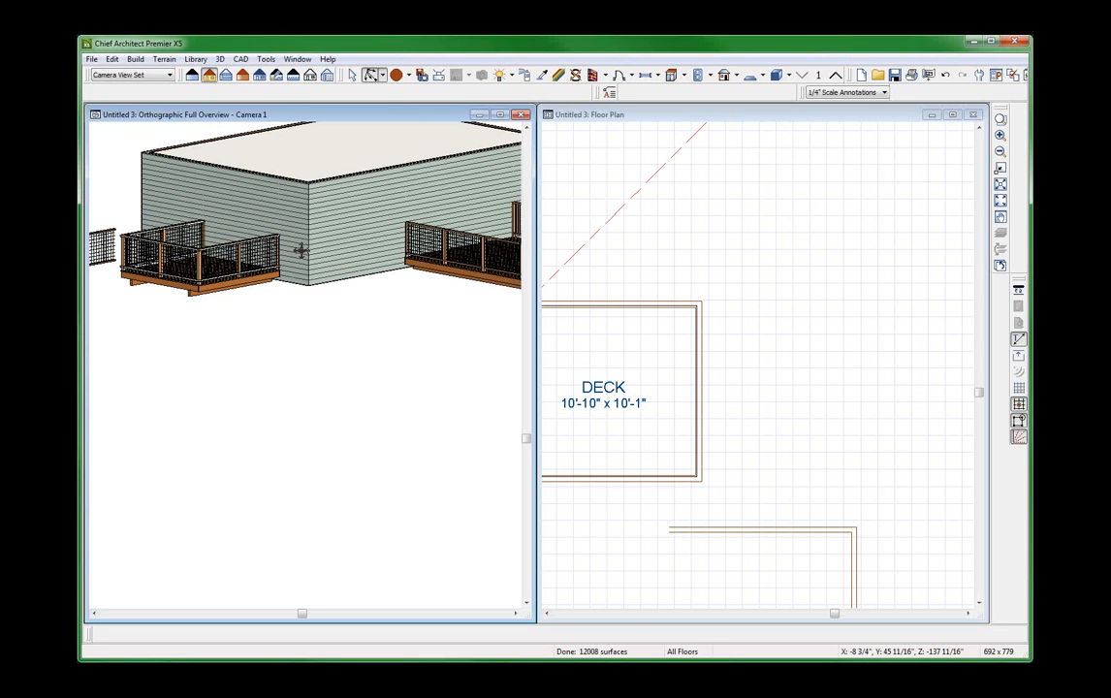
pyautogui.scroll(4, 280, 209)
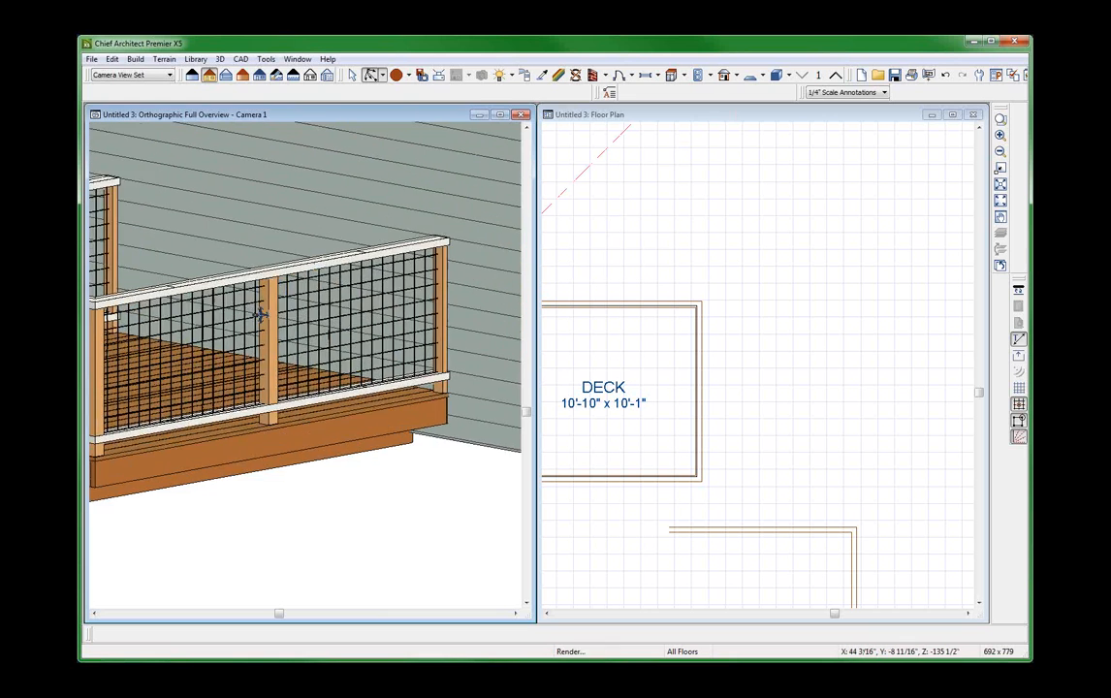
pyautogui.scroll(2, 260, 315)
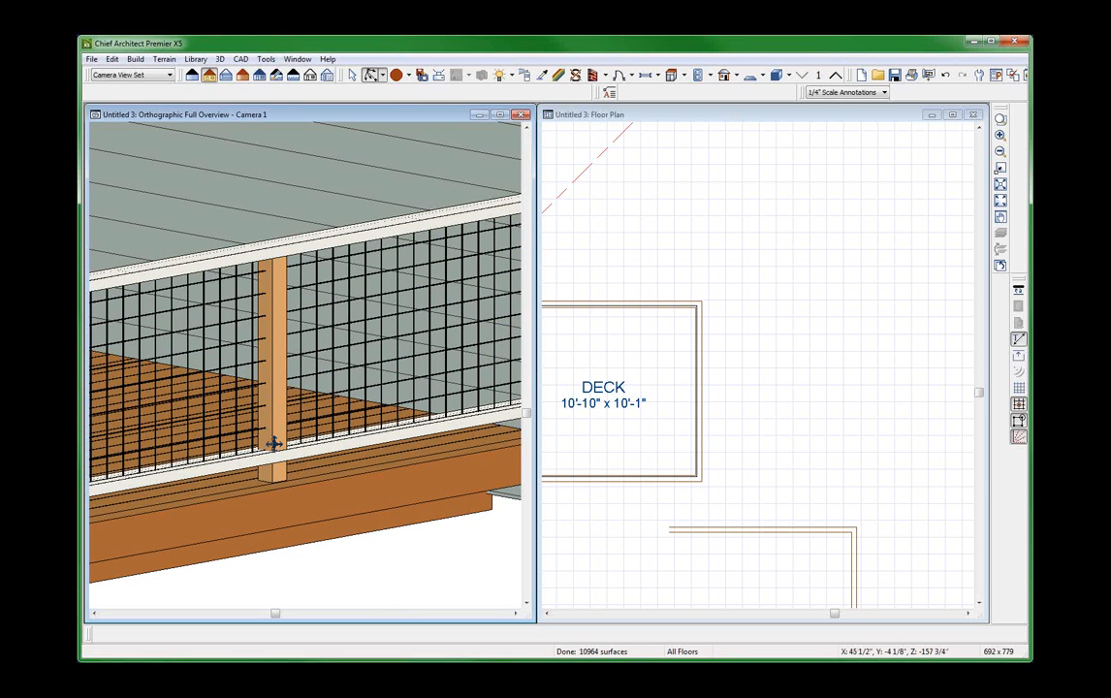
pyautogui.scroll(-3, 339, 355)
pyautogui.scroll(2, 359, 290)
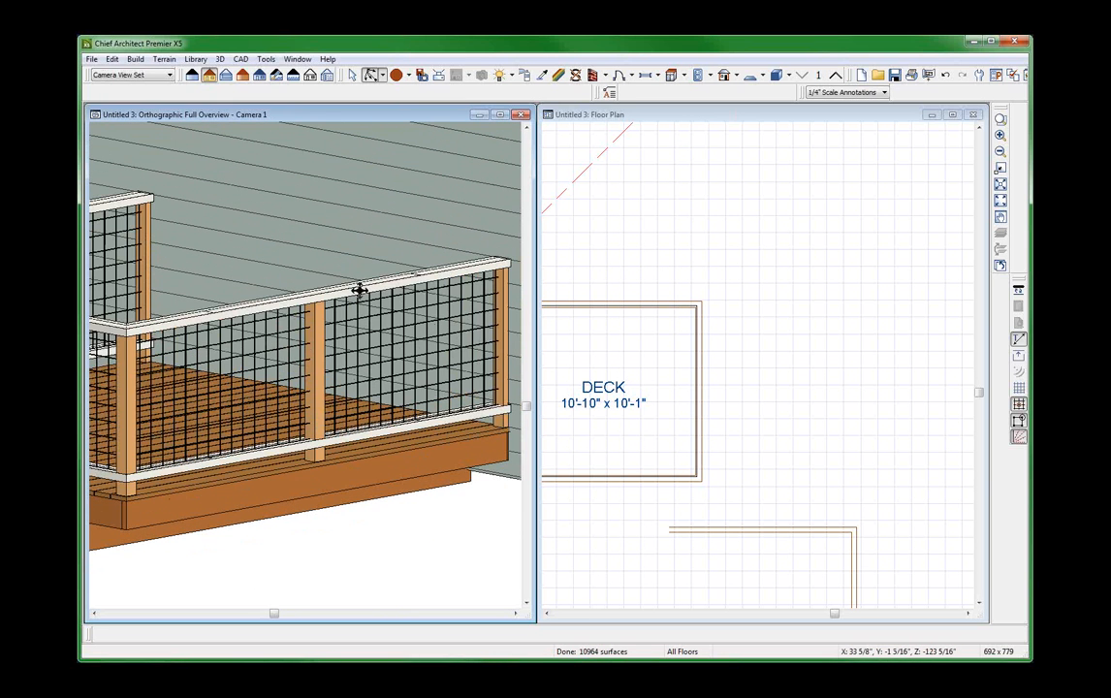
pyautogui.scroll(-5, 112, 320)
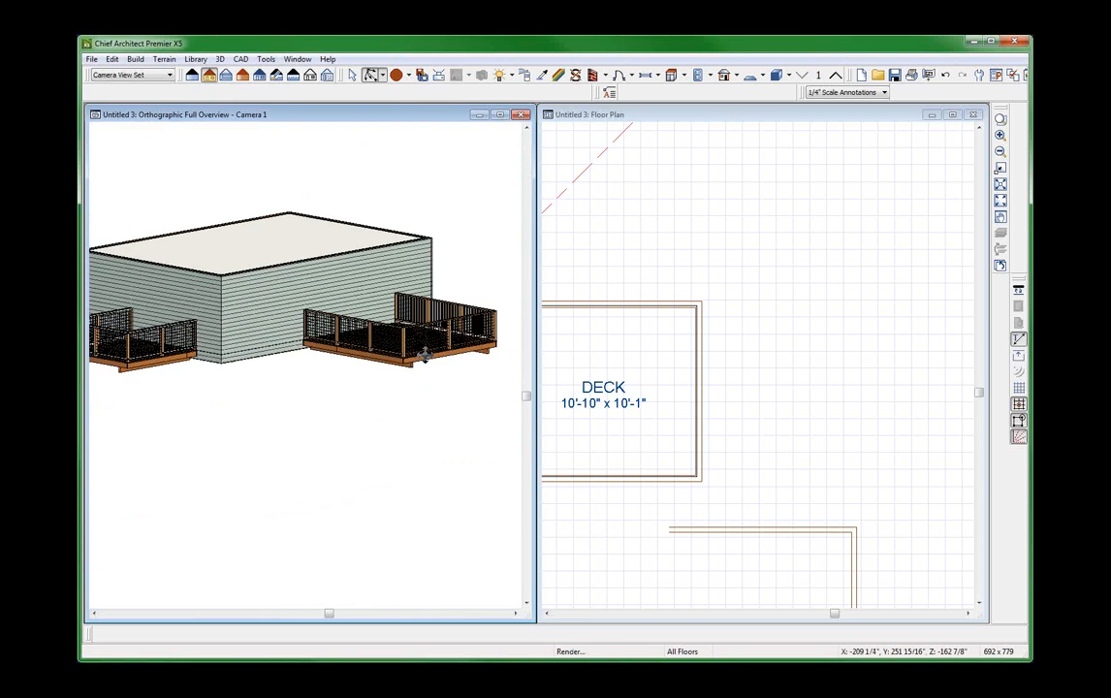
# Examine the larger deck's mesh panel railing, checking how the rails and mesh panels meet the newels.
pyautogui.scroll(6, 425, 355)
pyautogui.press('space')
pyautogui.click(378, 256)
pyautogui.scroll(-1, 380, 302)
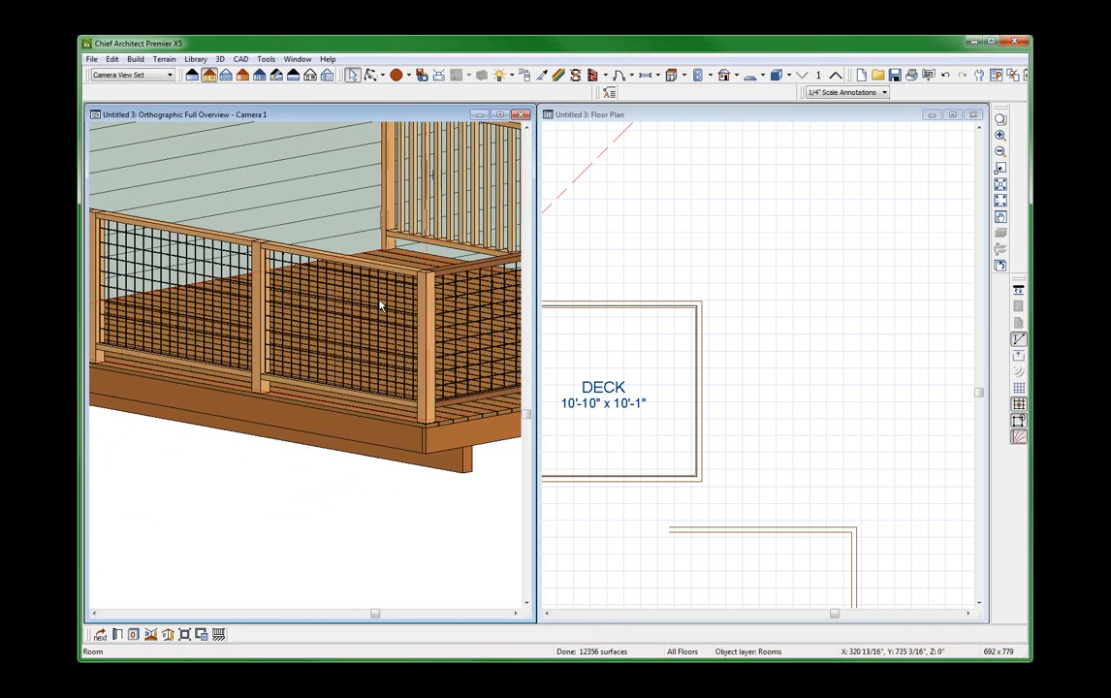
pyautogui.scroll(-1, 380, 305)
pyautogui.click(261, 314)
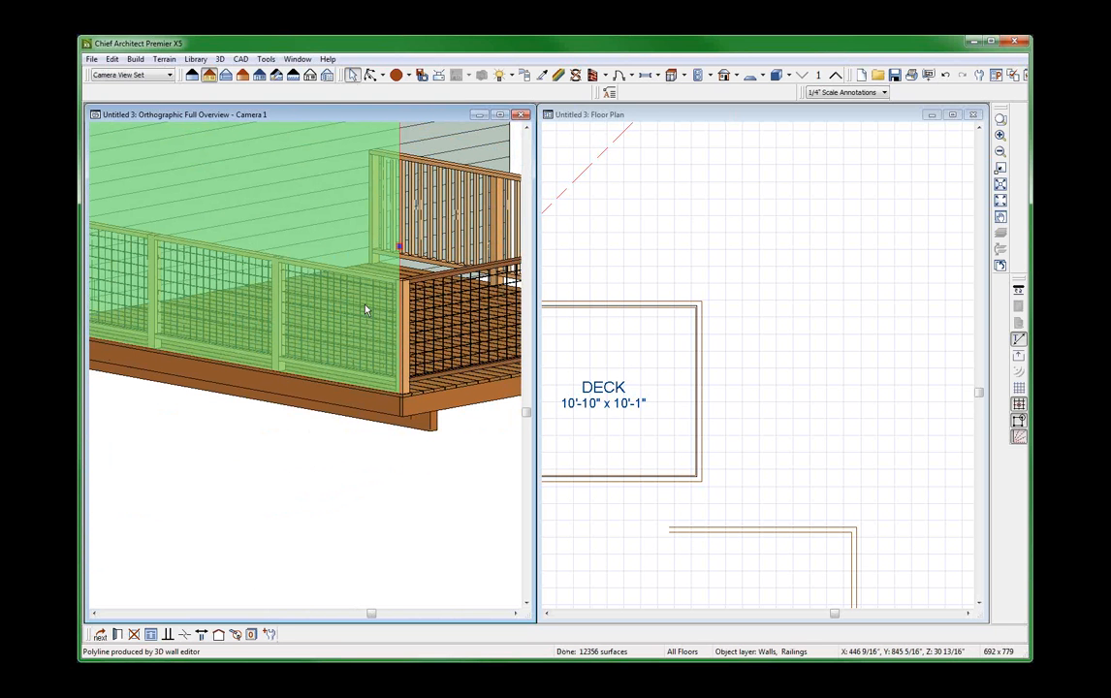
pyautogui.scroll(3, 366, 311)
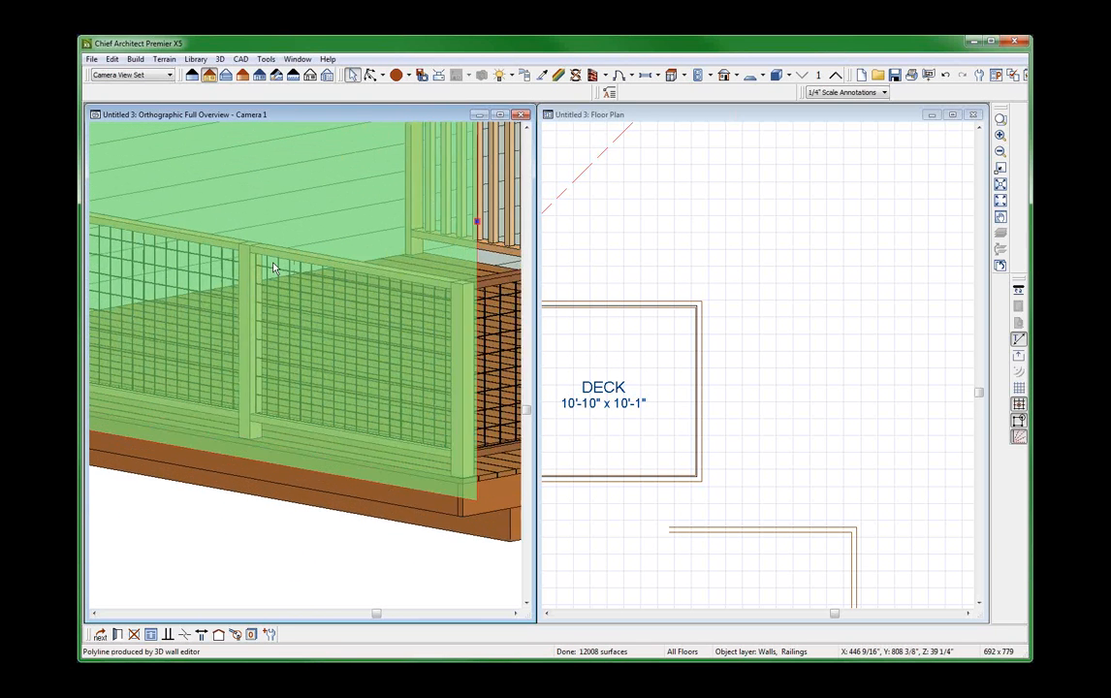
pyautogui.scroll(2, 274, 268)
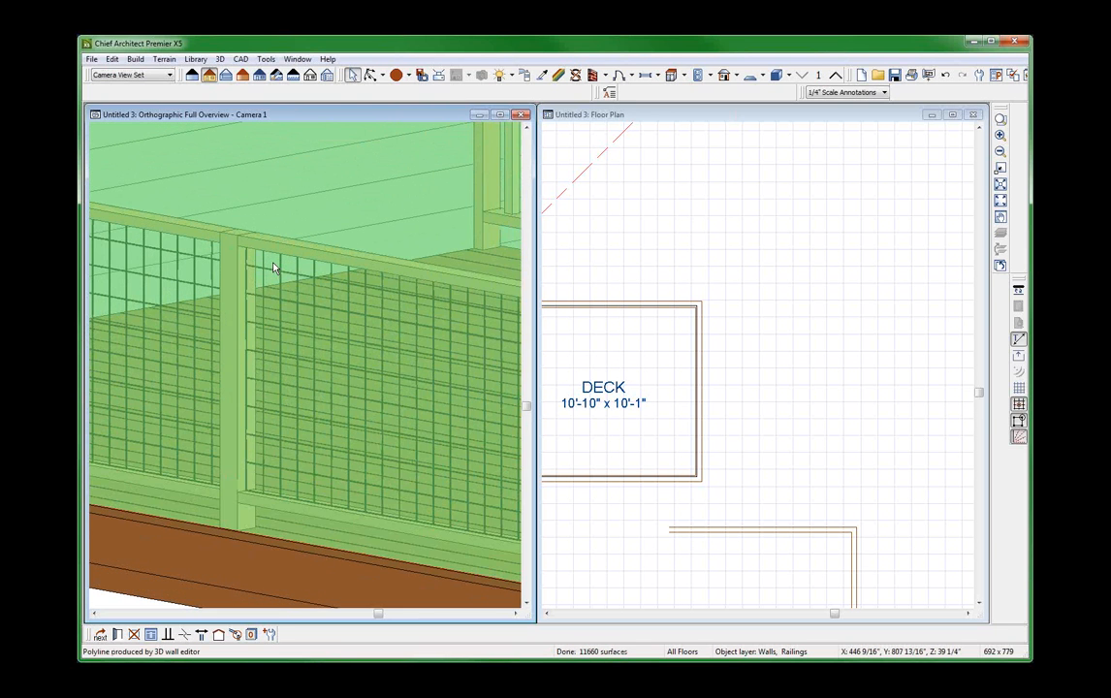
pyautogui.press('Escape')
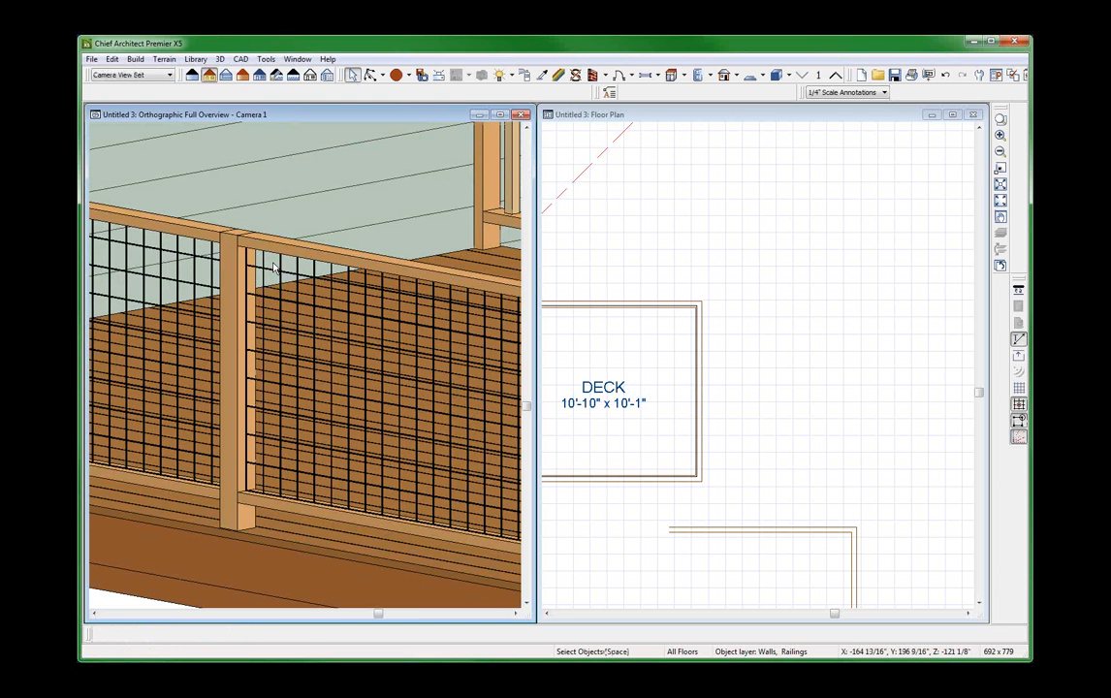
# Set the newel width to 0" on the larger deck's side railing nearest the smaller deck.
pyautogui.click(637, 424)
pyautogui.scroll(-3, 781, 495)
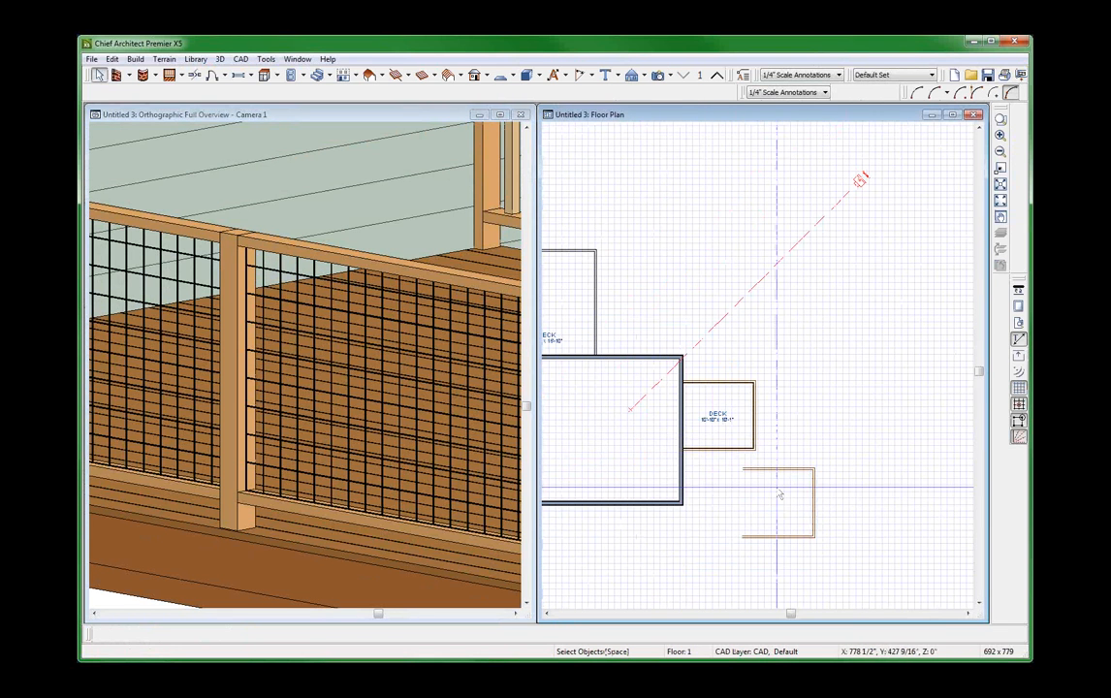
pyautogui.scroll(-1, 780, 496)
pyautogui.scroll(2, 644, 336)
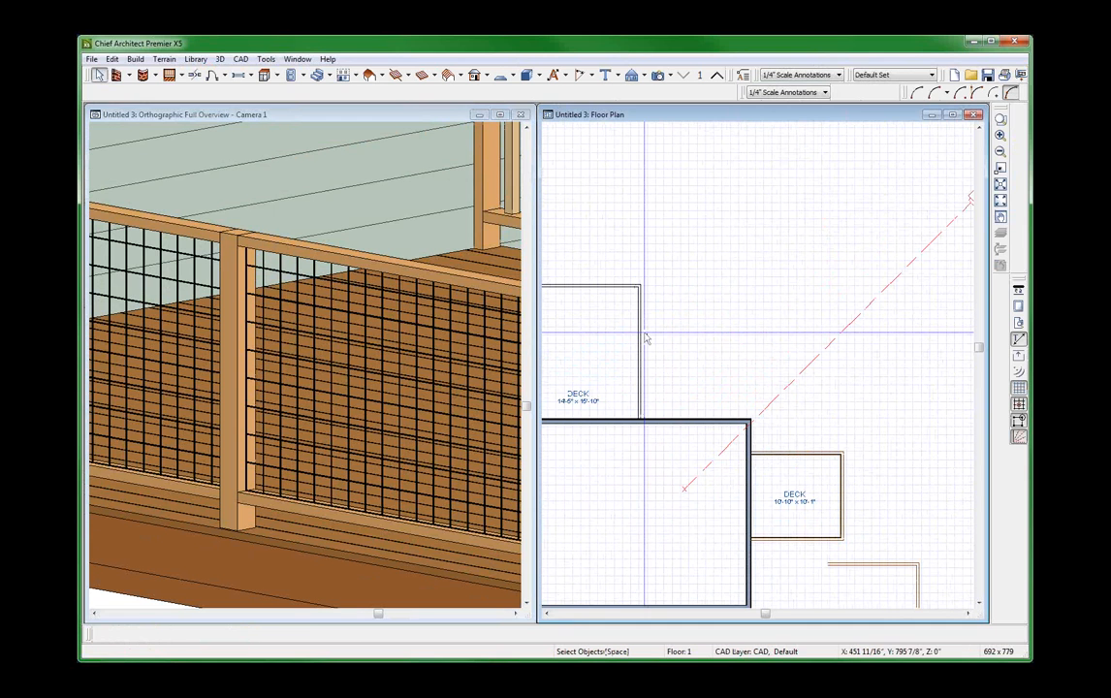
pyautogui.click(641, 337)
pyautogui.scroll(-1, 737, 369)
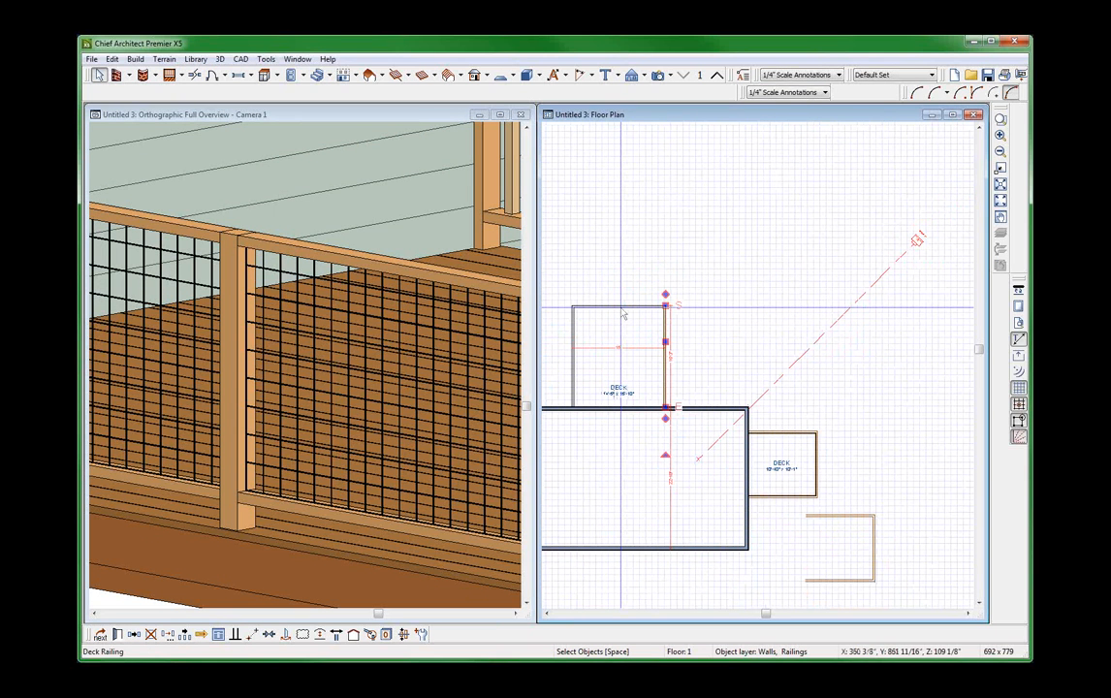
pyautogui.hotkey('ctrl', 'e')
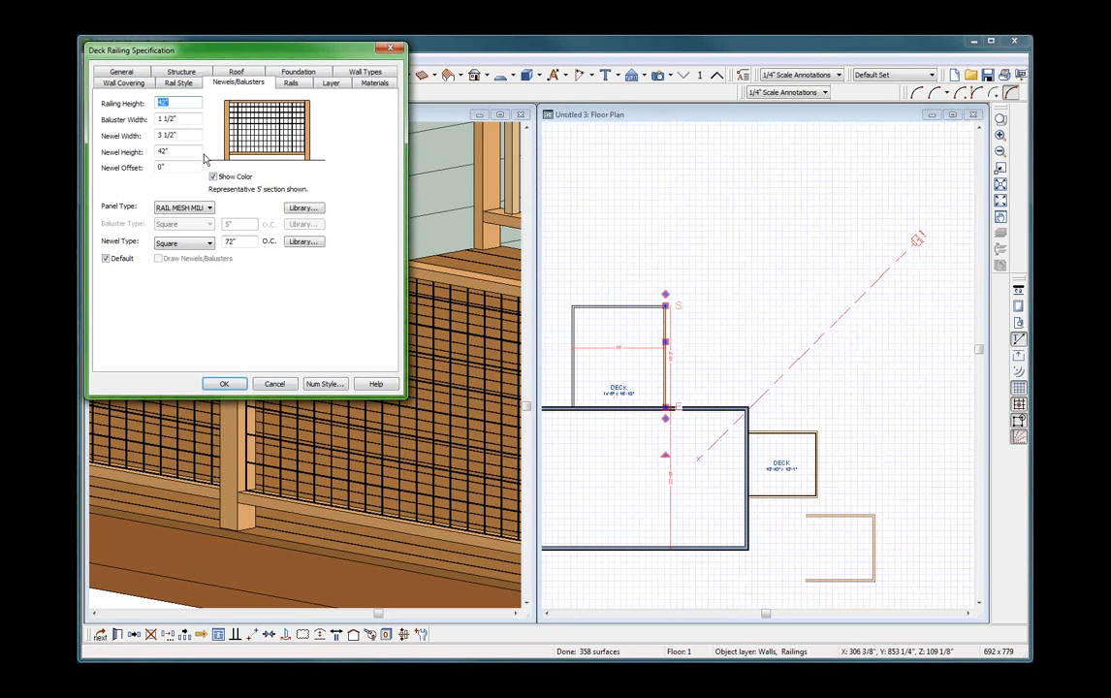
pyautogui.press('Tab')
pyautogui.press('Tab')
pyautogui.write('0')
pyautogui.press('Tab')
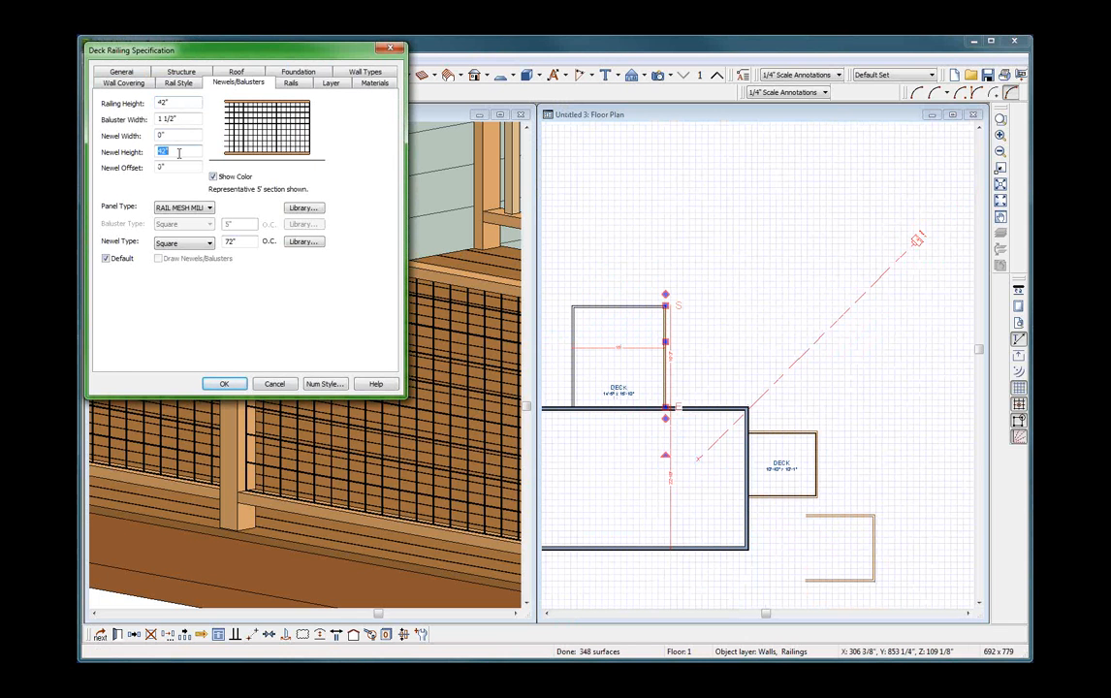
pyautogui.click(225, 384)
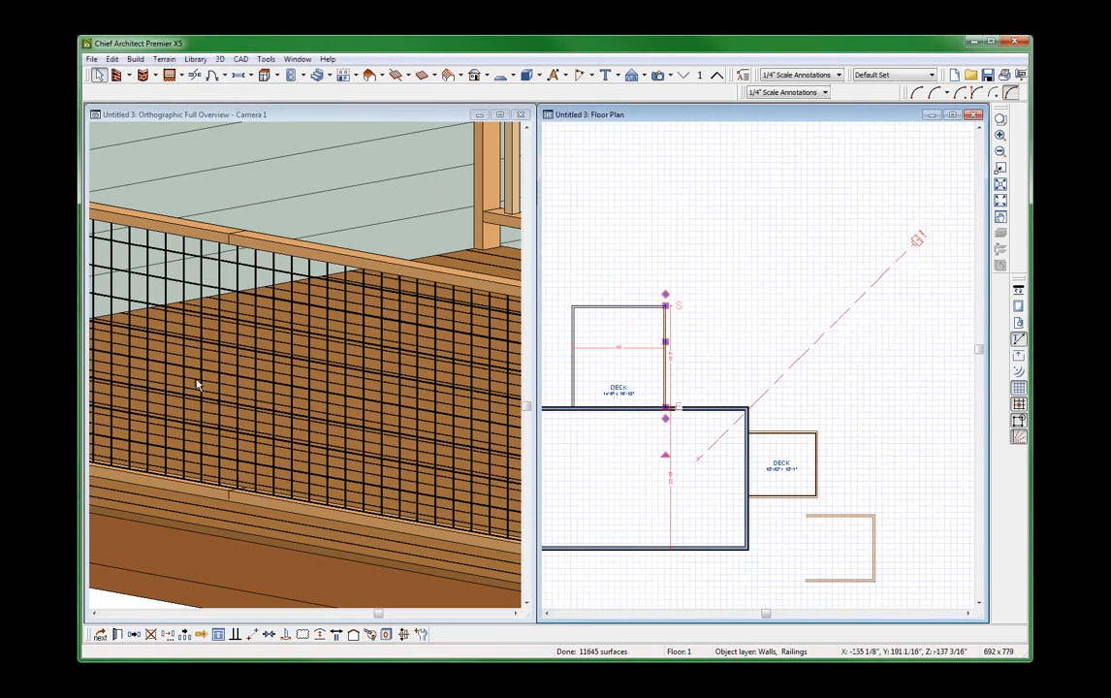
# Examine the larger deck's edited railing up close, checking the joints in its top and bottom rails and the mesh between them.
pyautogui.click(279, 271)
pyautogui.scroll(-4, 264, 275)
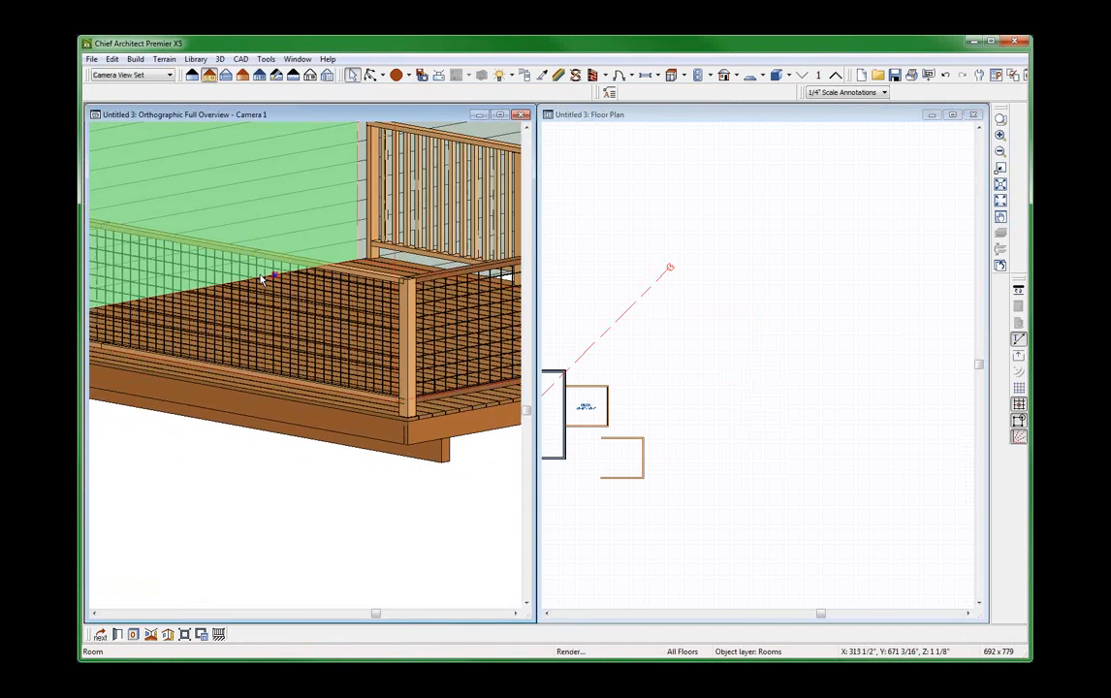
pyautogui.scroll(5, 230, 323)
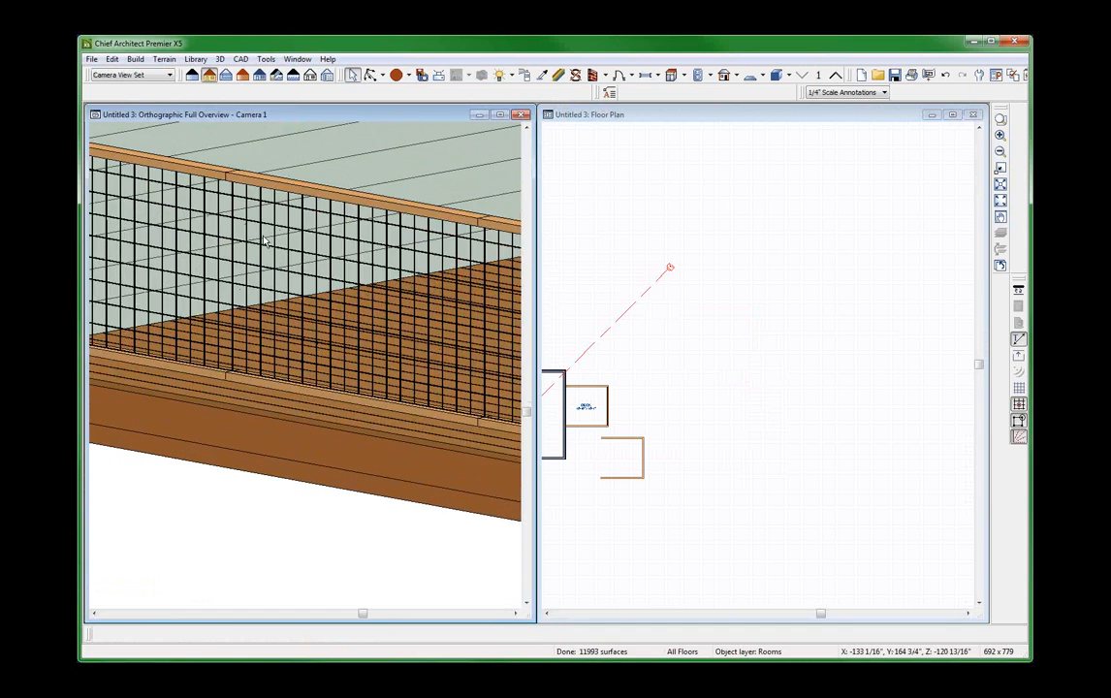
pyautogui.scroll(2, 263, 241)
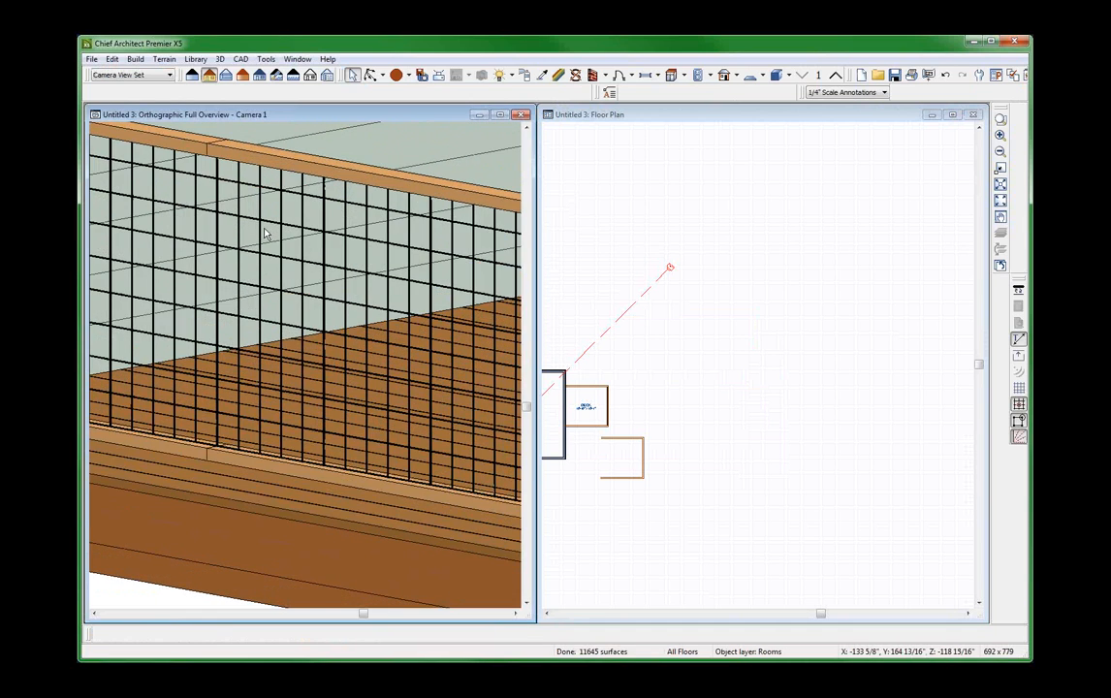
pyautogui.scroll(-5, 263, 233)
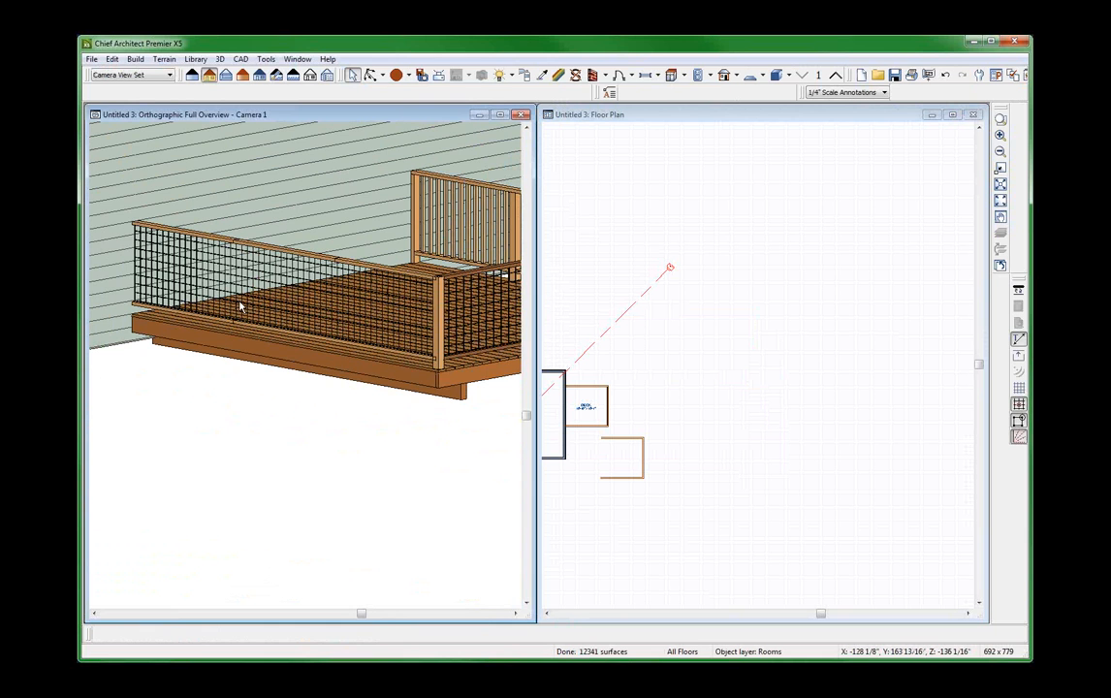
pyautogui.scroll(5, 374, 277)
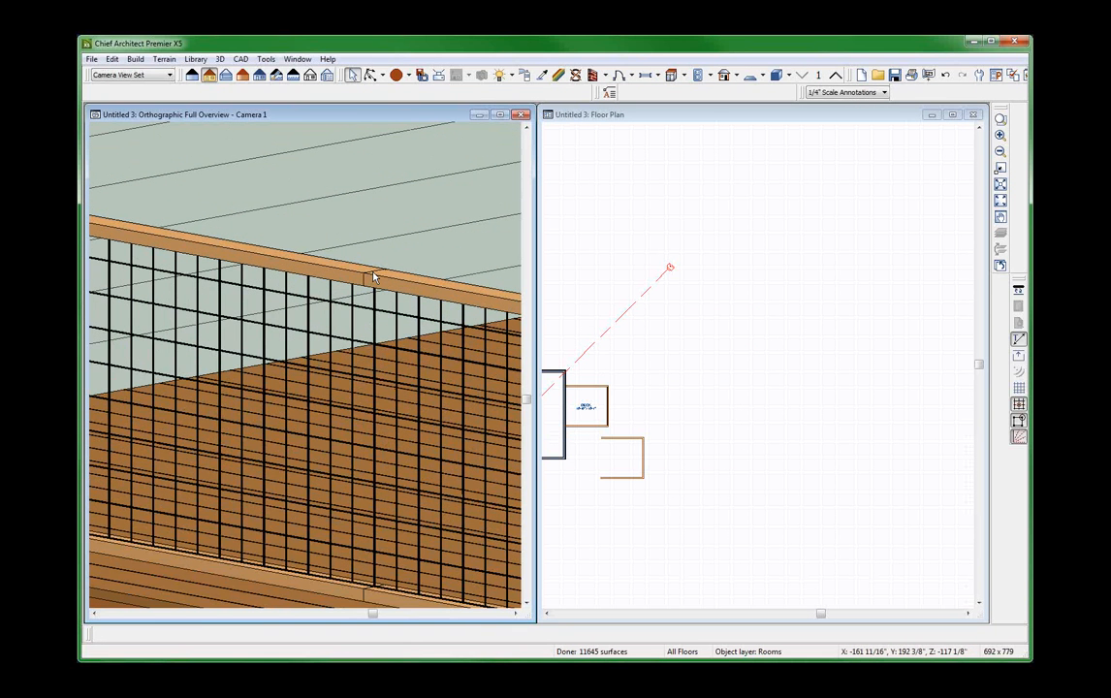
pyautogui.scroll(-5, 373, 278)
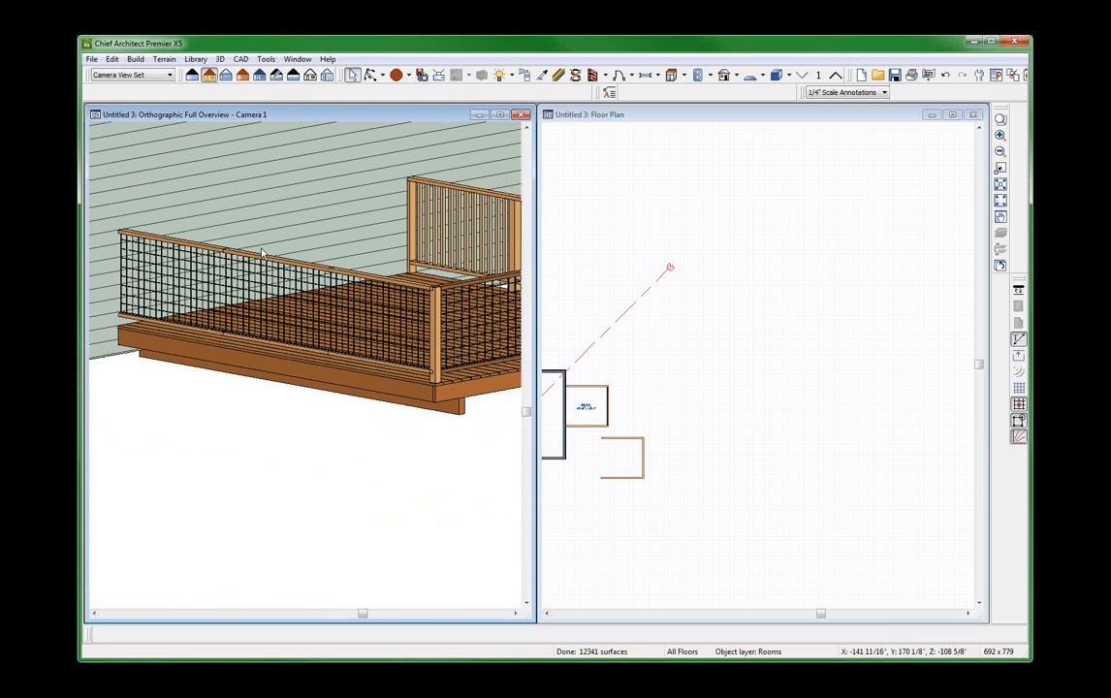
# Set the newel width to 0" on the larger deck's front railing, opposite the house wall.
pyautogui.scroll(2, 262, 254)
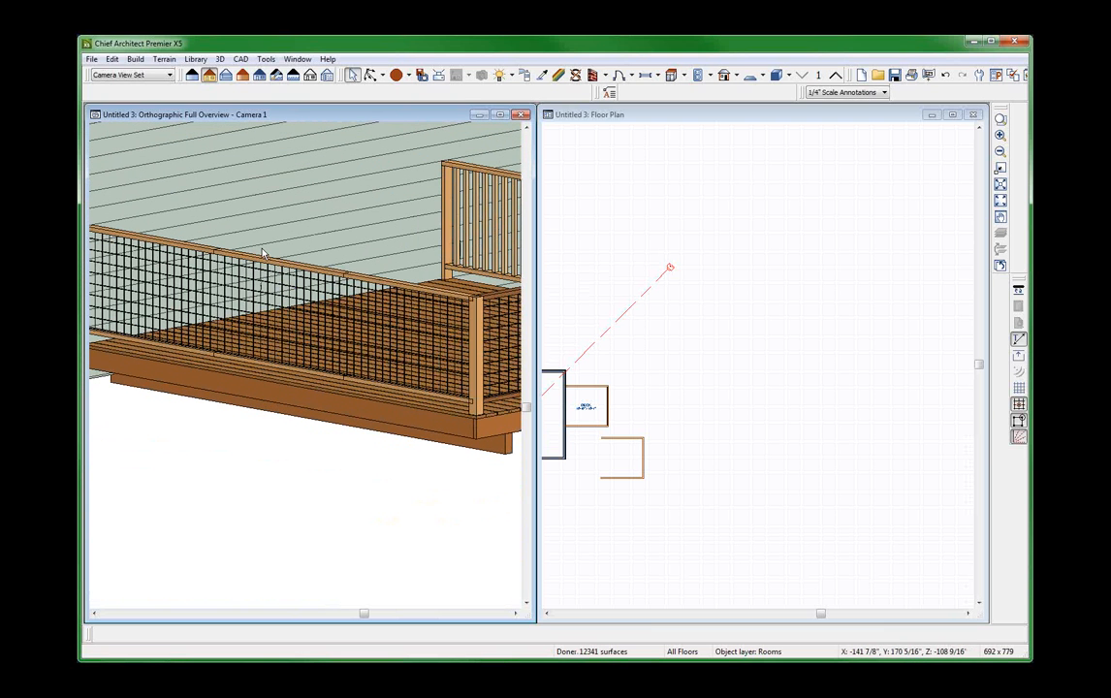
pyautogui.scroll(-2, 262, 254)
pyautogui.click(418, 289)
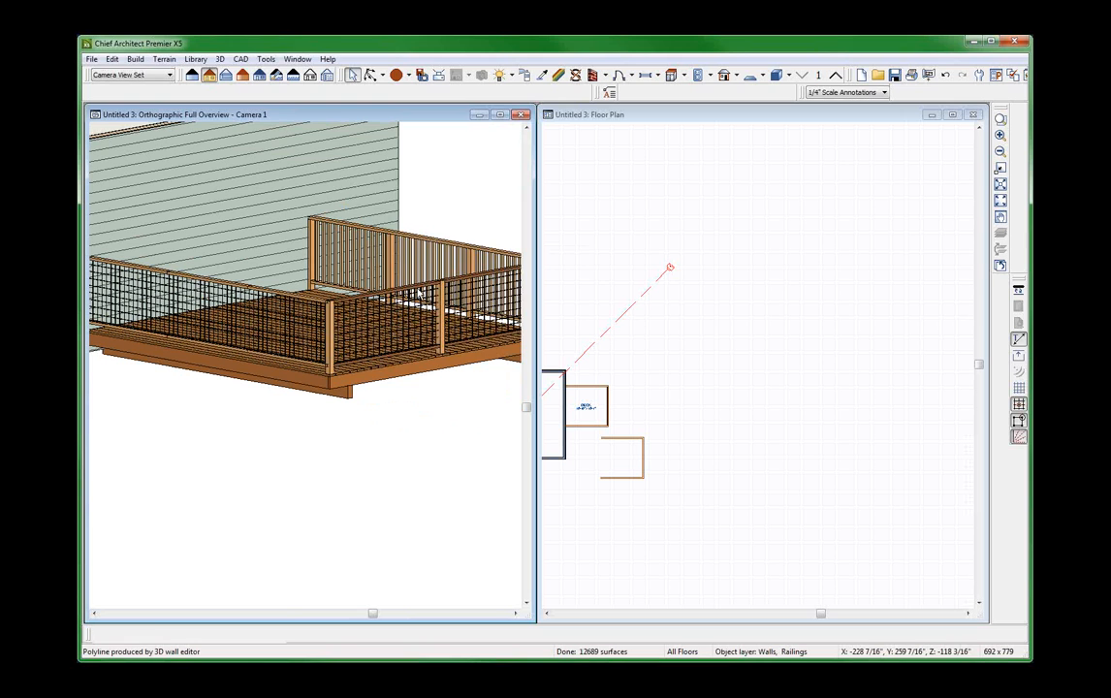
pyautogui.doubleClick(418, 293)
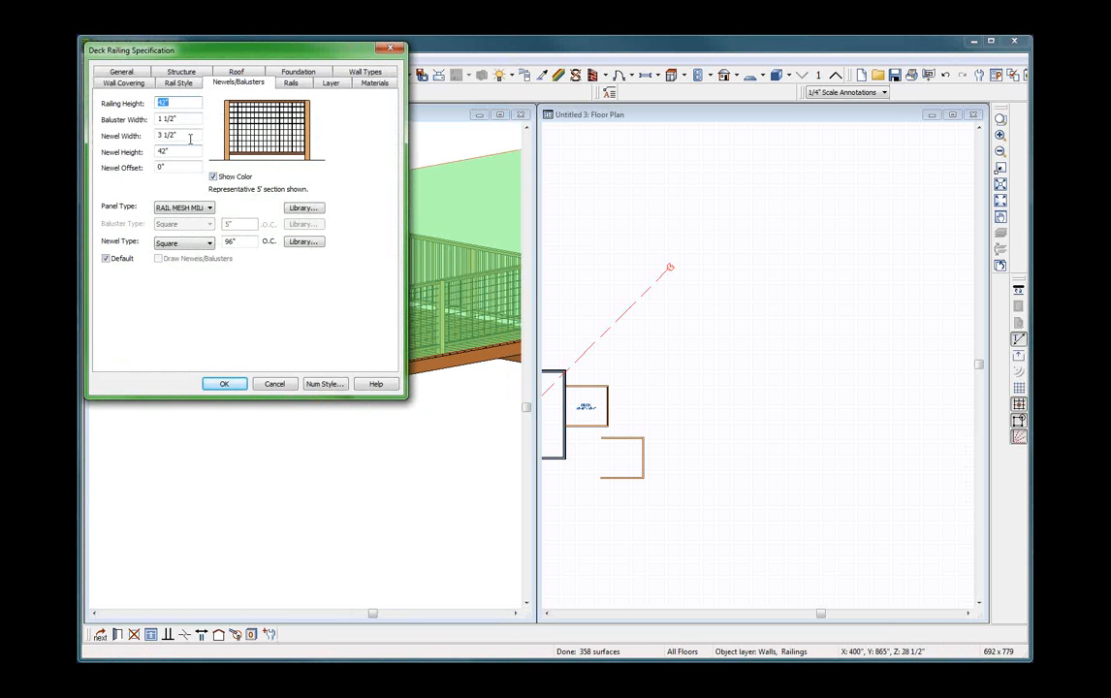
pyautogui.moveTo(190, 136); pyautogui.dragTo(100, 136)
pyautogui.write('0')
pyautogui.press('Return')
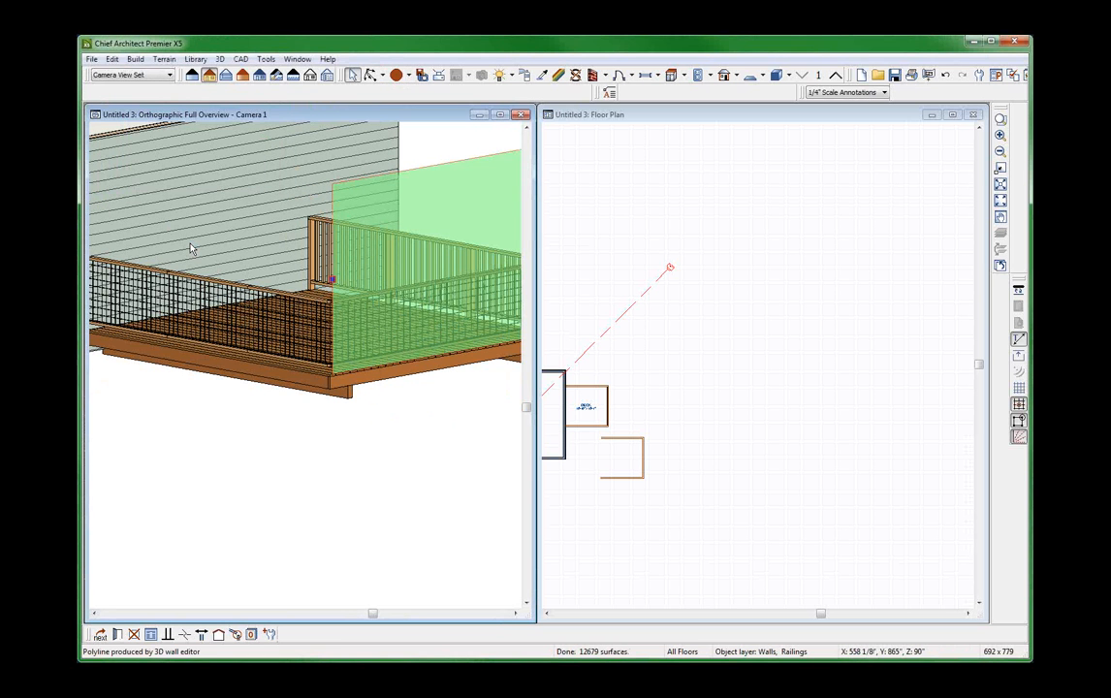
# Increase the on-center newel spacing of the larger deck's front railing.
pyautogui.scroll(5, 415, 281)
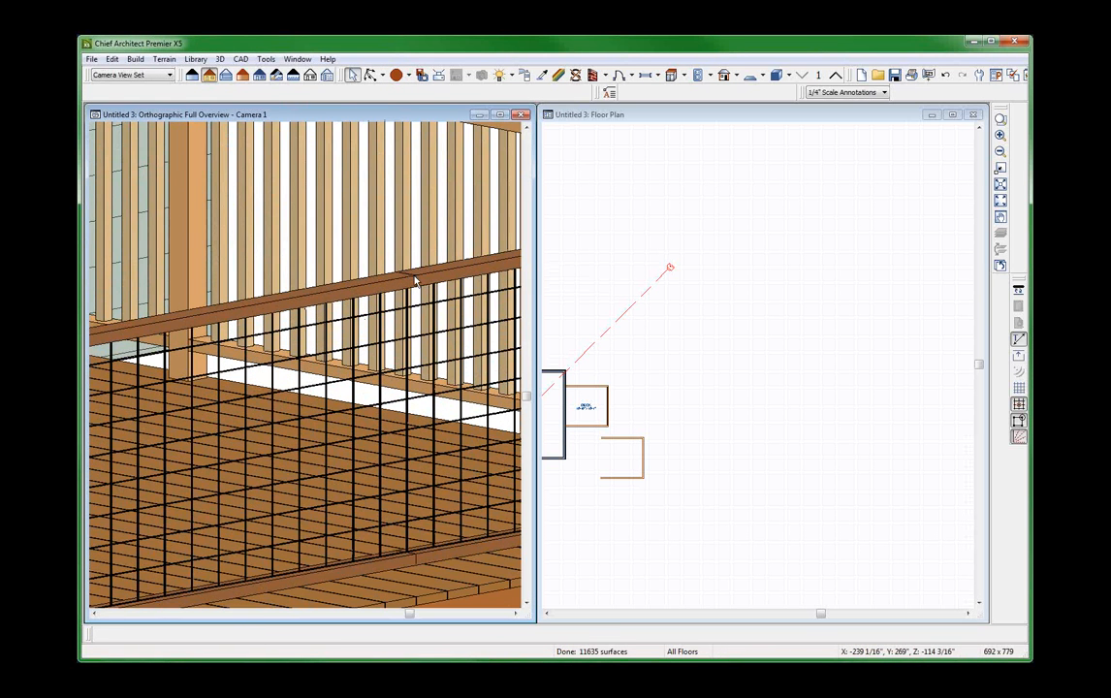
pyautogui.scroll(-4, 416, 280)
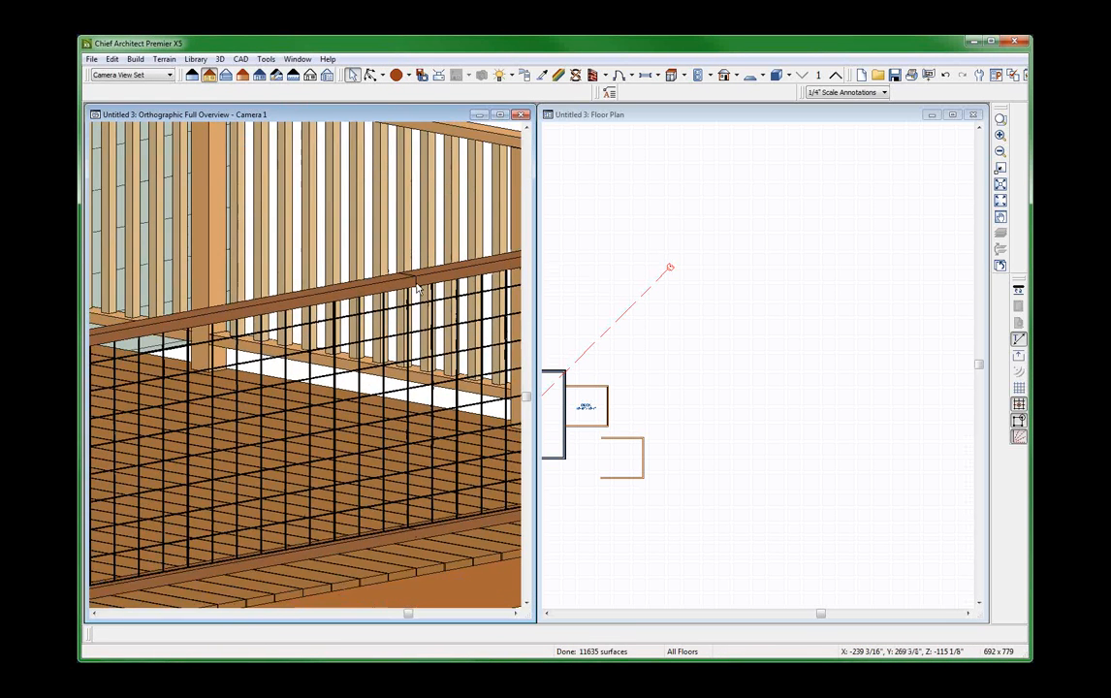
pyautogui.click(417, 288)
pyautogui.doubleClick(417, 288)
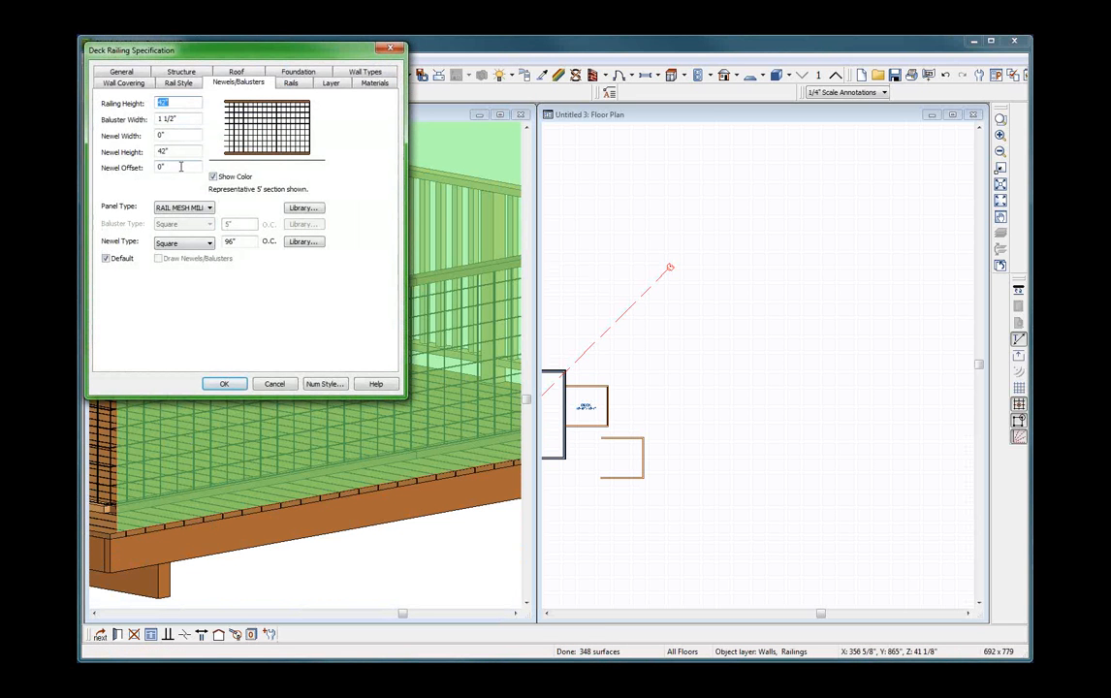
pyautogui.click(230, 241)
pyautogui.write('300')
pyautogui.click(223, 383)
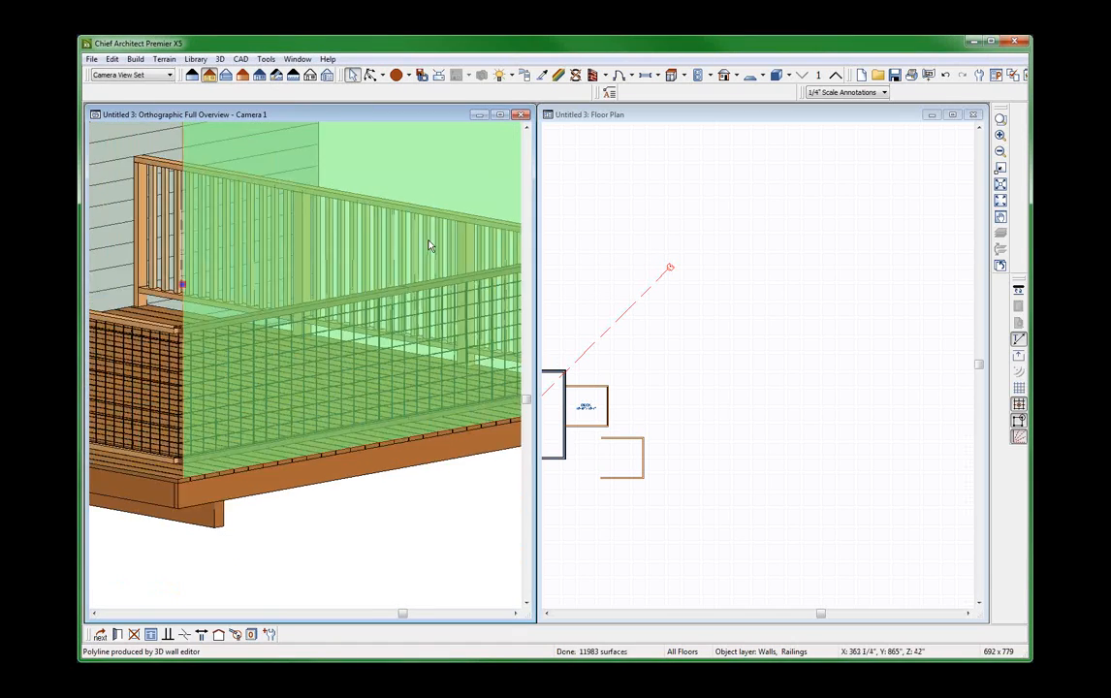
# Examine the larger deck's outer corner, checking how the top rails, bottom rails and mesh of the two railings meet.
pyautogui.scroll(5, 291, 320)
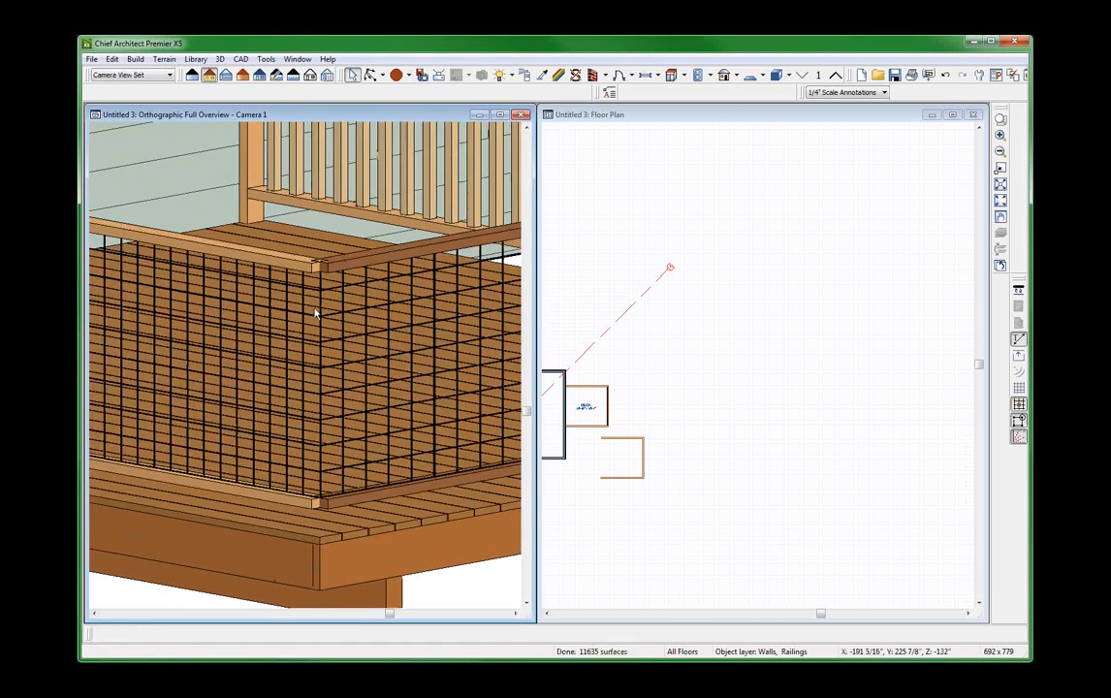
pyautogui.scroll(3, 331, 273)
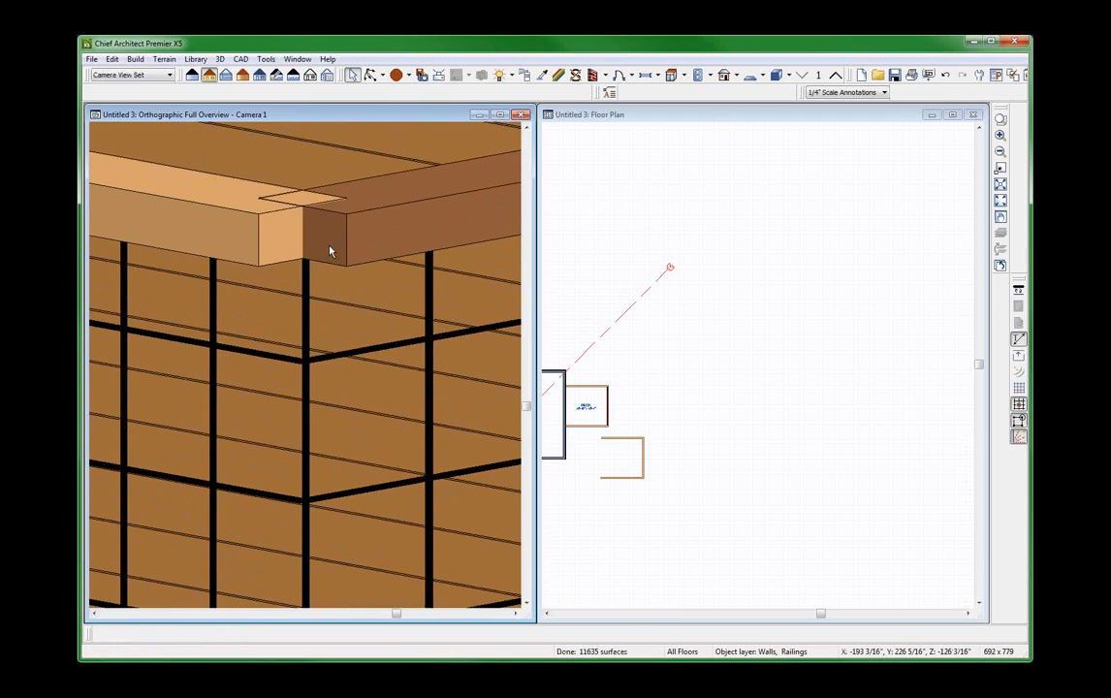
pyautogui.scroll(-5, 330, 251)
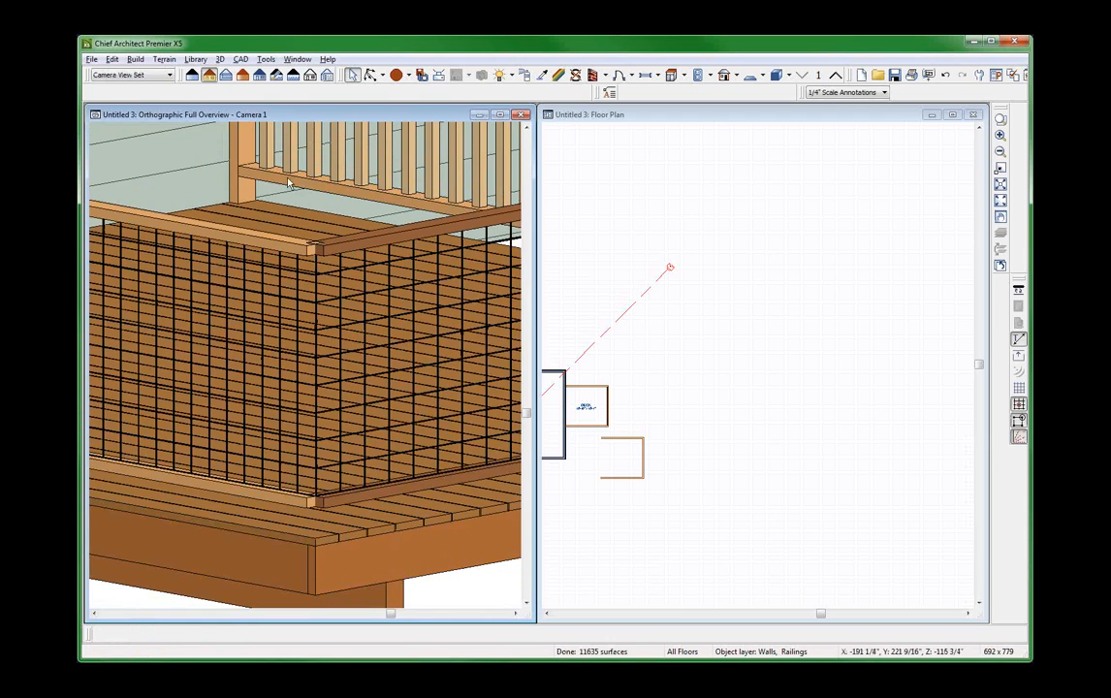
pyautogui.moveTo(309, 283); pyautogui.dragTo(344, 448, button='middle')
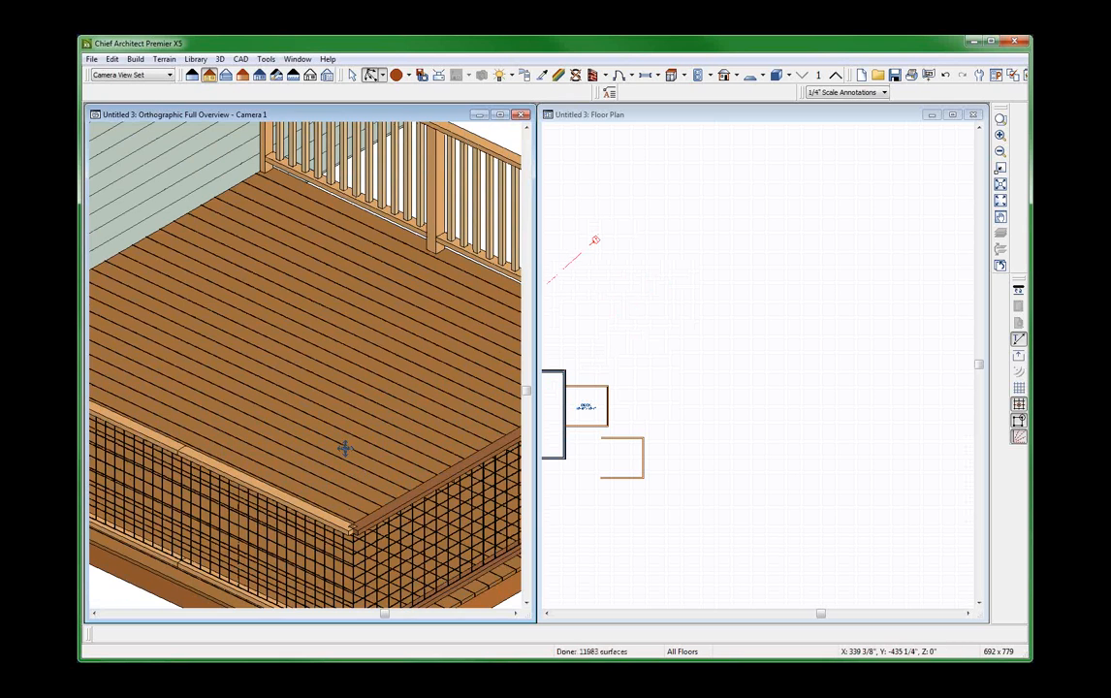
pyautogui.scroll(-2, 345, 448)
pyautogui.scroll(5, 329, 503)
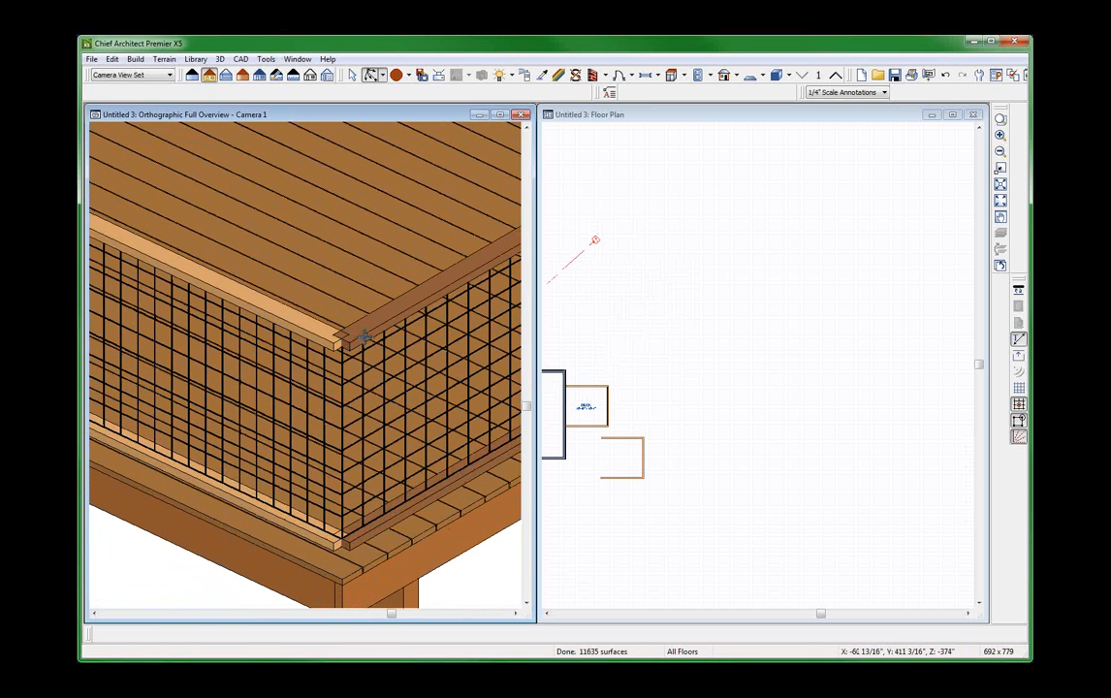
# Set the newel offset to 1 3/4" on both mesh railings meeting at the larger deck's outer corner.
pyautogui.press('space')
pyautogui.click(328, 335)
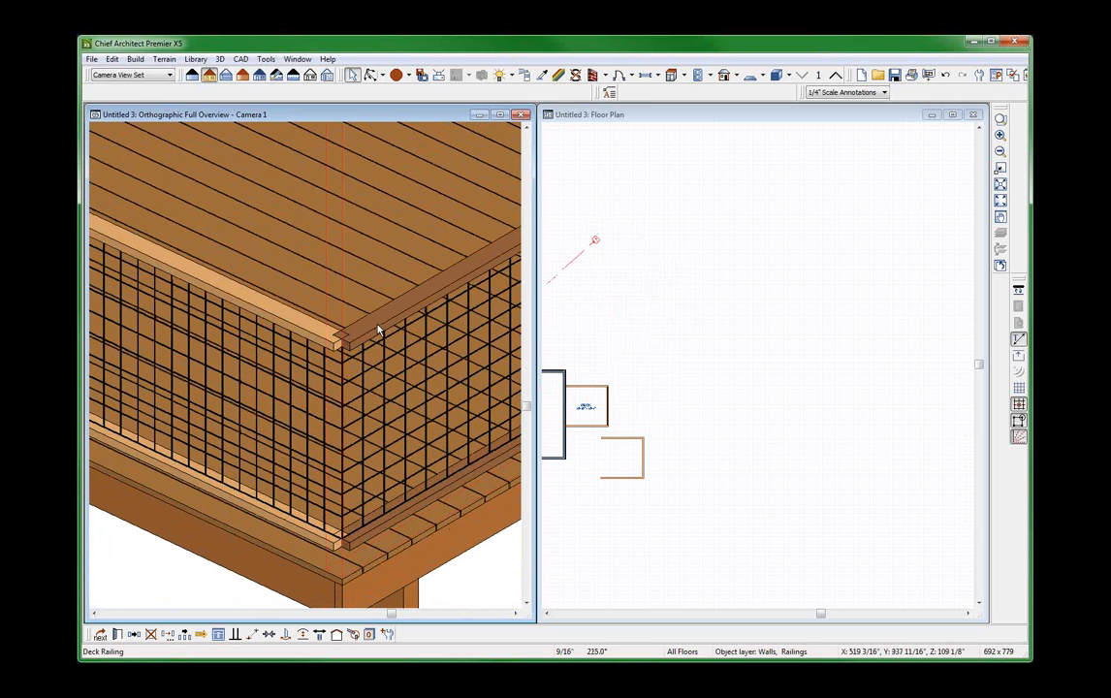
pyautogui.keyDown('shift'); pyautogui.click(280, 332); pyautogui.keyUp('shift')
pyautogui.doubleClick(272, 335)
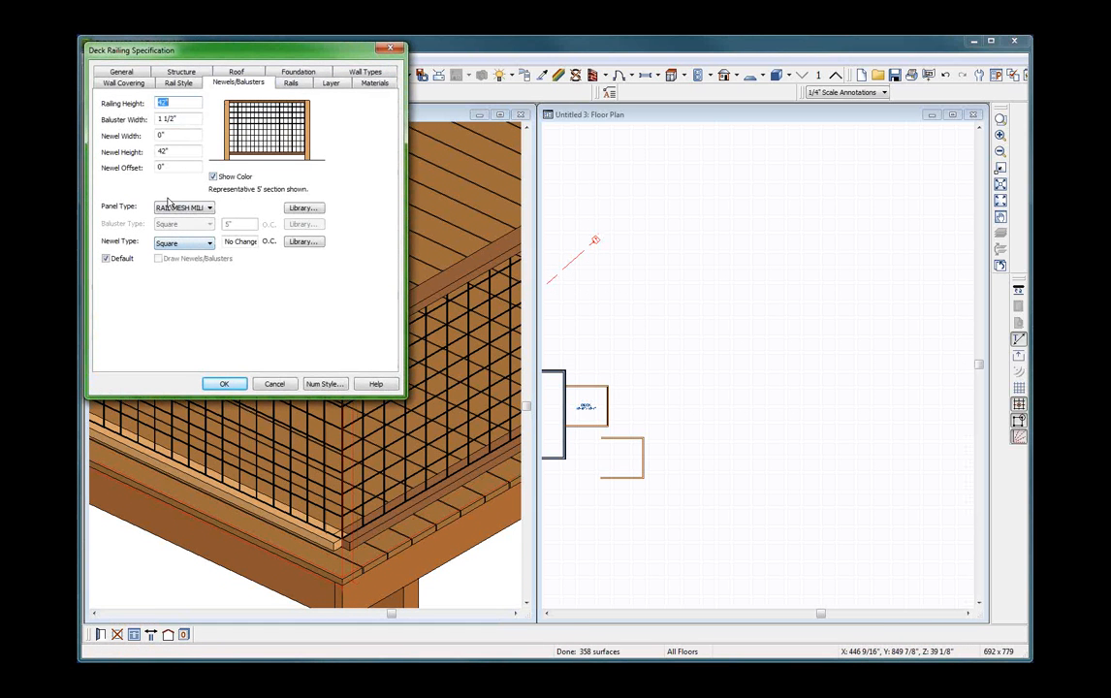
pyautogui.moveTo(170, 168); pyautogui.dragTo(121, 167)
pyautogui.press('Return')
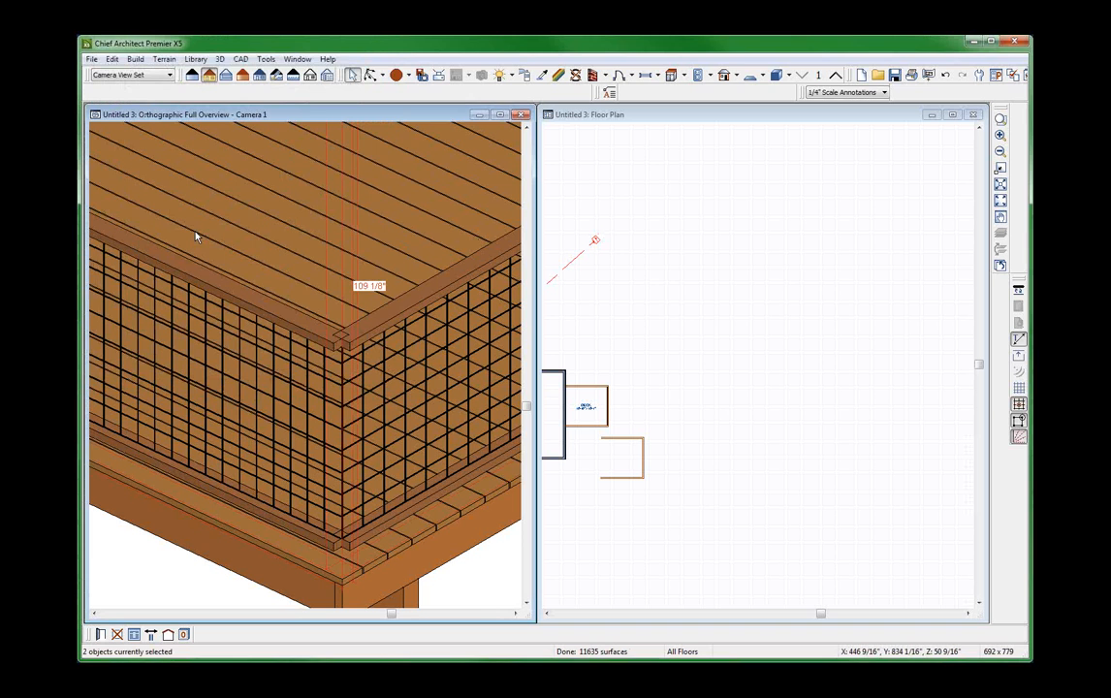
# Try a newel offset of 3" on the two mesh railings at the corner.
pyautogui.doubleClick(194, 235)
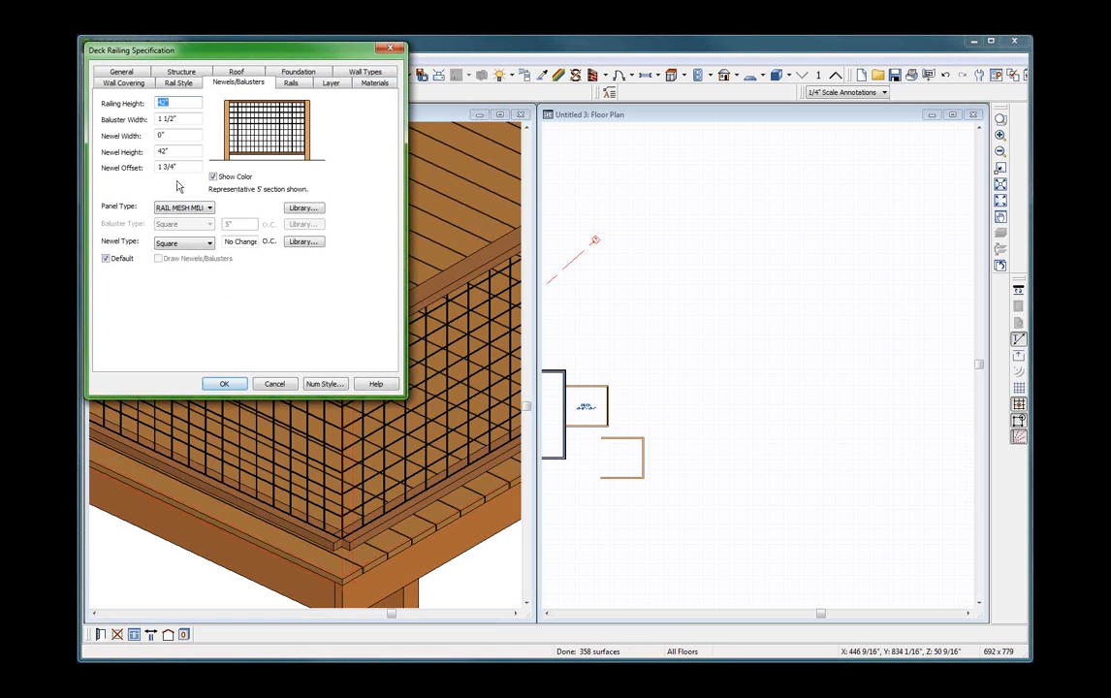
pyautogui.moveTo(182, 167); pyautogui.dragTo(153, 168)
pyautogui.write('3')
pyautogui.press('Return')
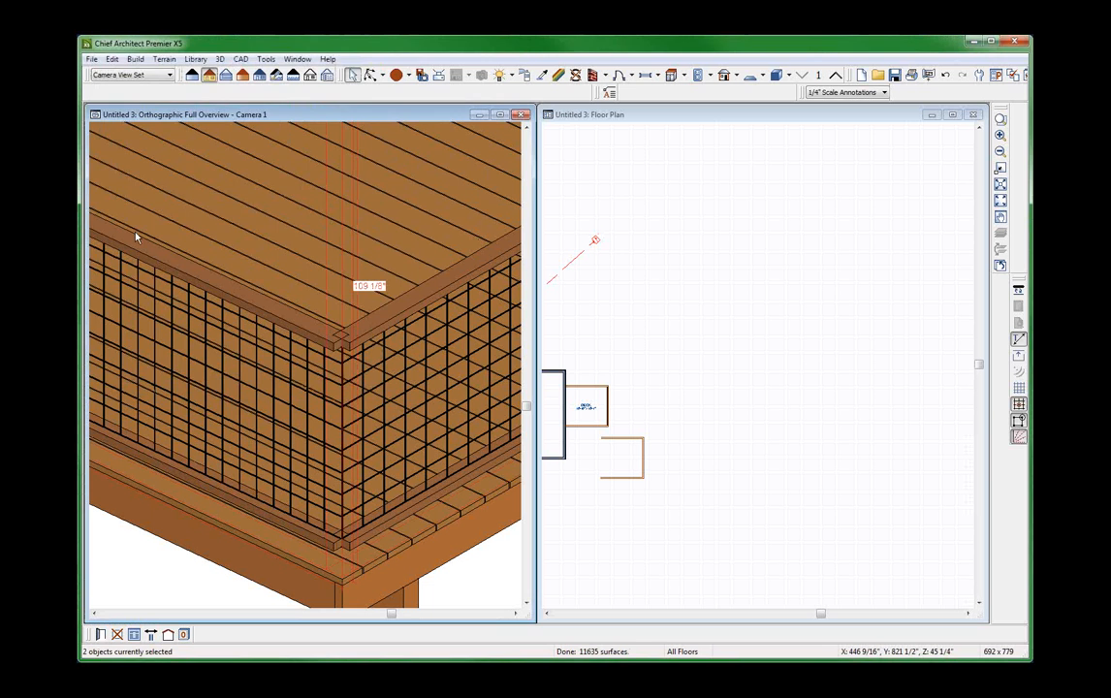
# Try a newel offset of -3" on both corner railings and inspect the rail ends at the corner.
pyautogui.doubleClick(244, 423)
pyautogui.moveTo(177, 166); pyautogui.dragTo(155, 168)
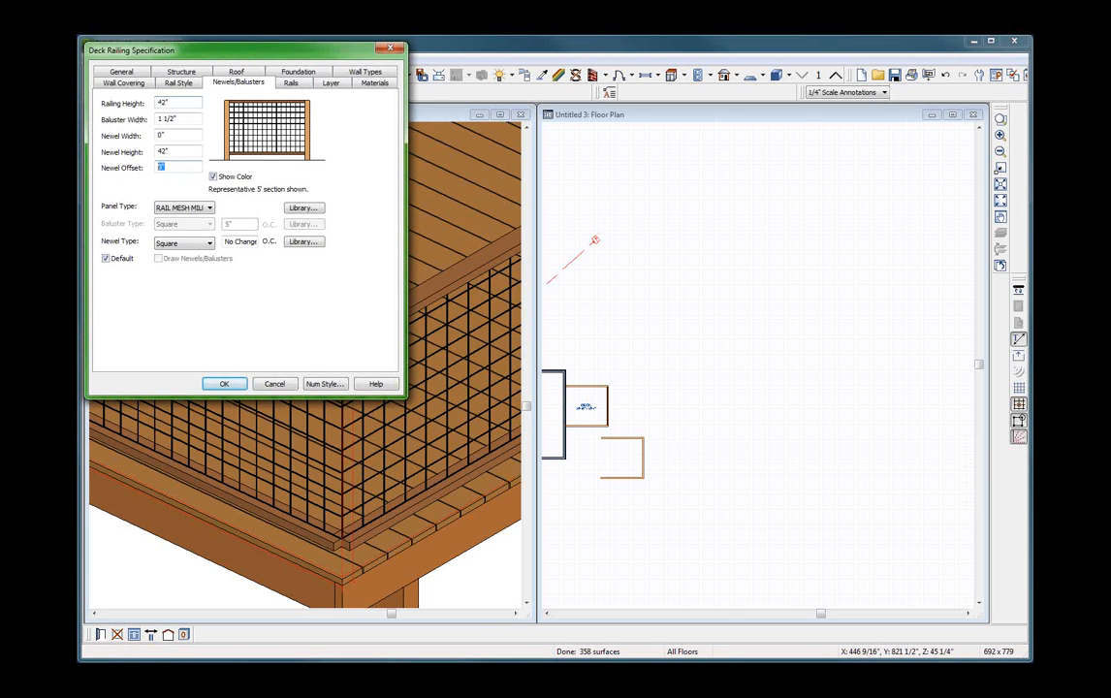
pyautogui.write('-3')
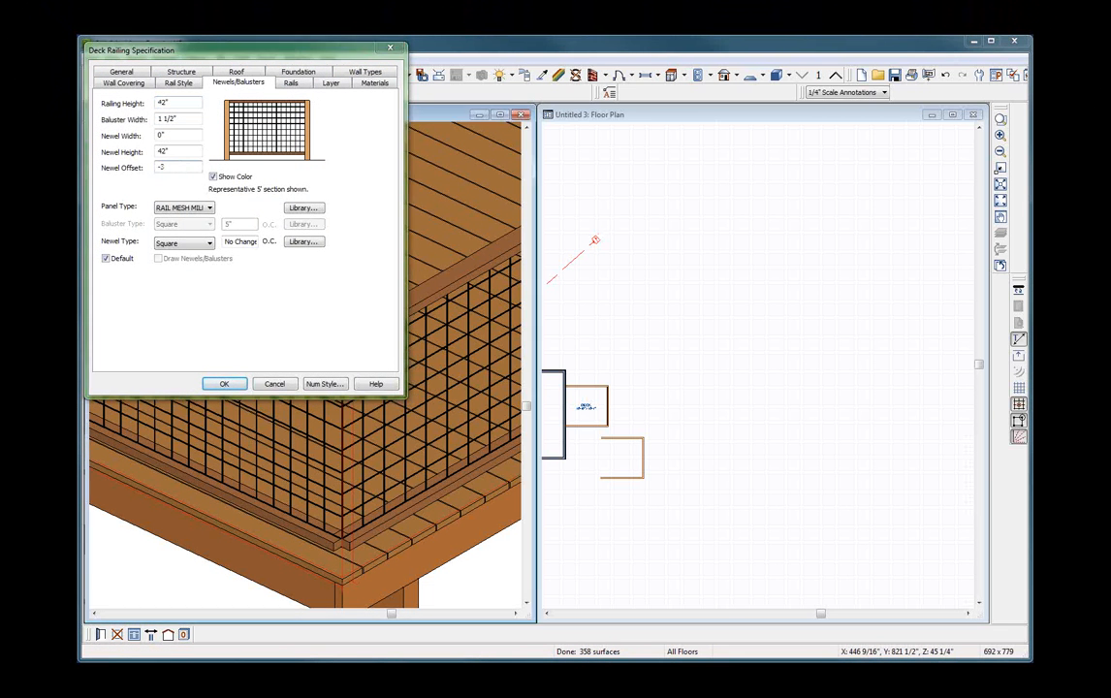
pyautogui.press('Return')
pyautogui.scroll(-4, 232, 337)
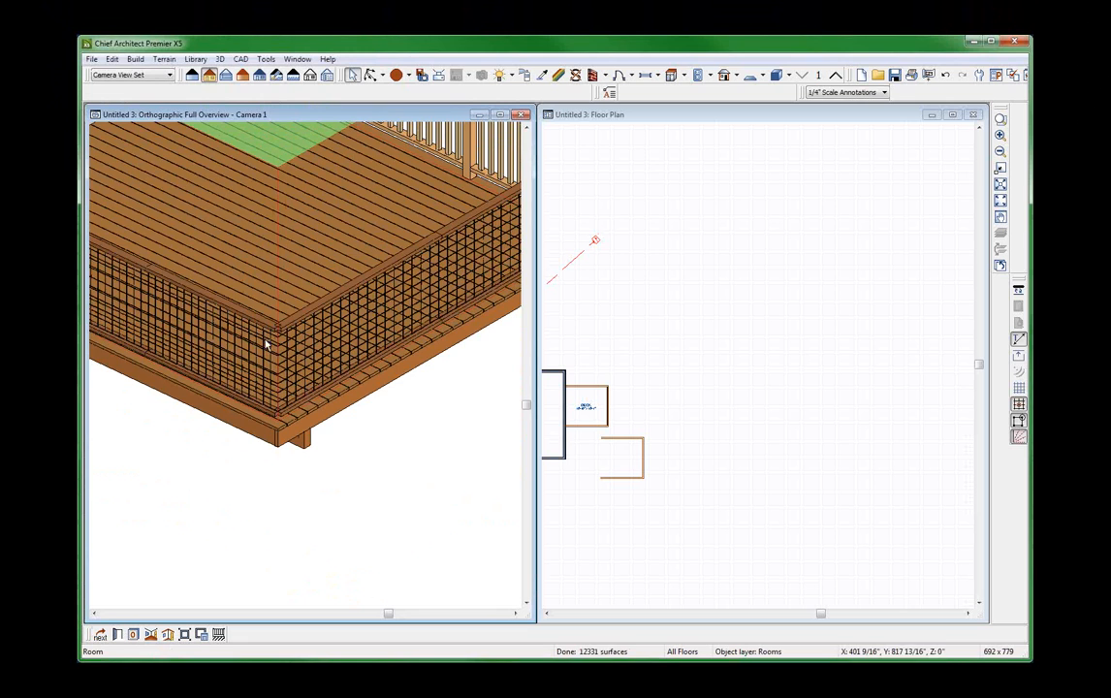
pyautogui.scroll(6, 262, 368)
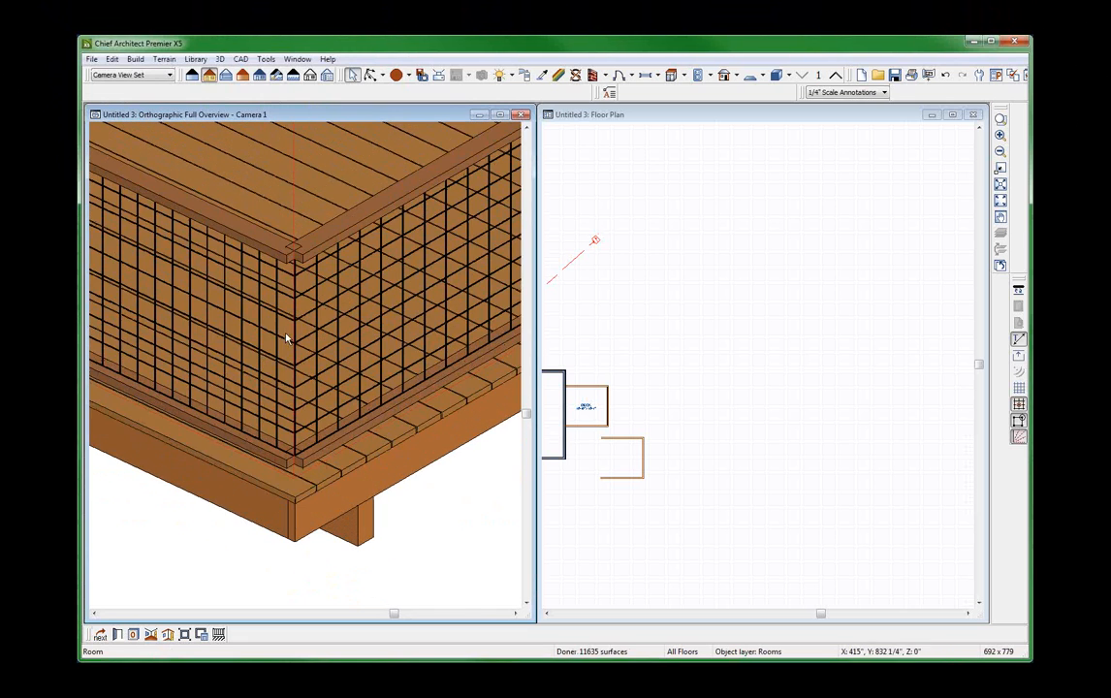
pyautogui.scroll(4, 300, 320)
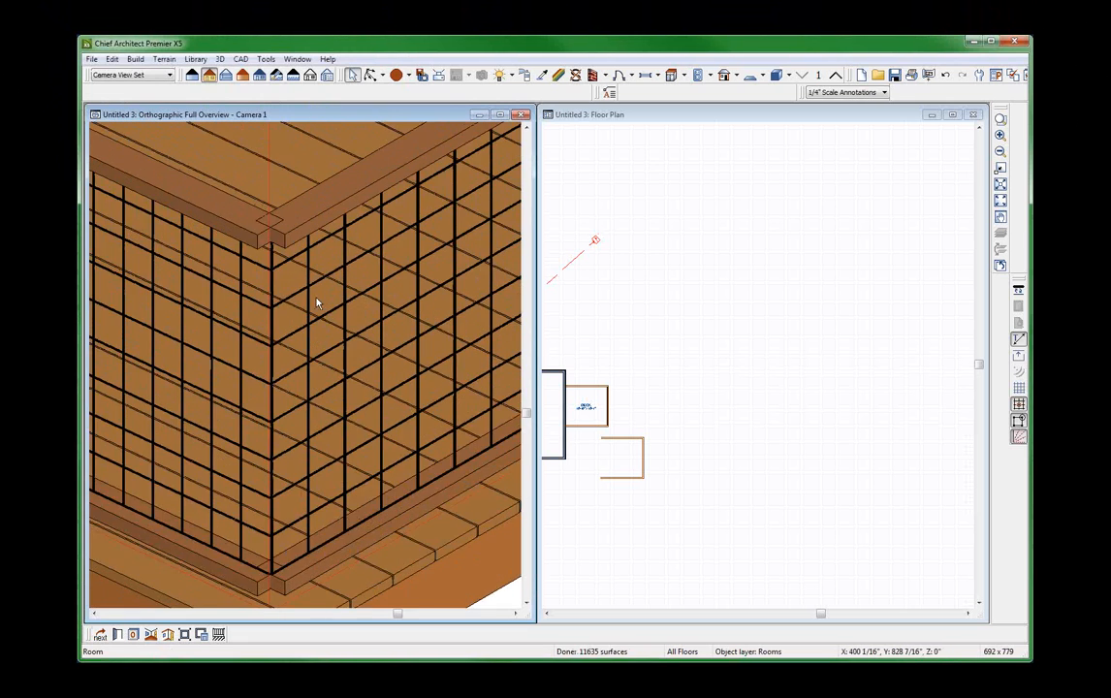
pyautogui.scroll(-2, 320, 252)
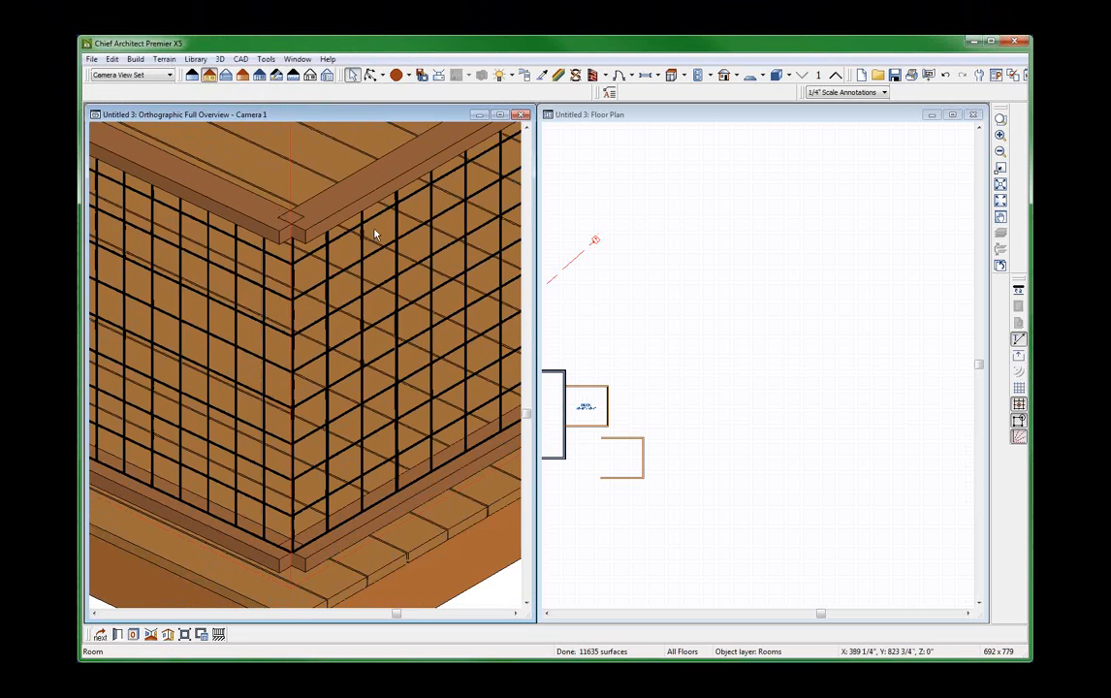
pyautogui.doubleClick(376, 235)
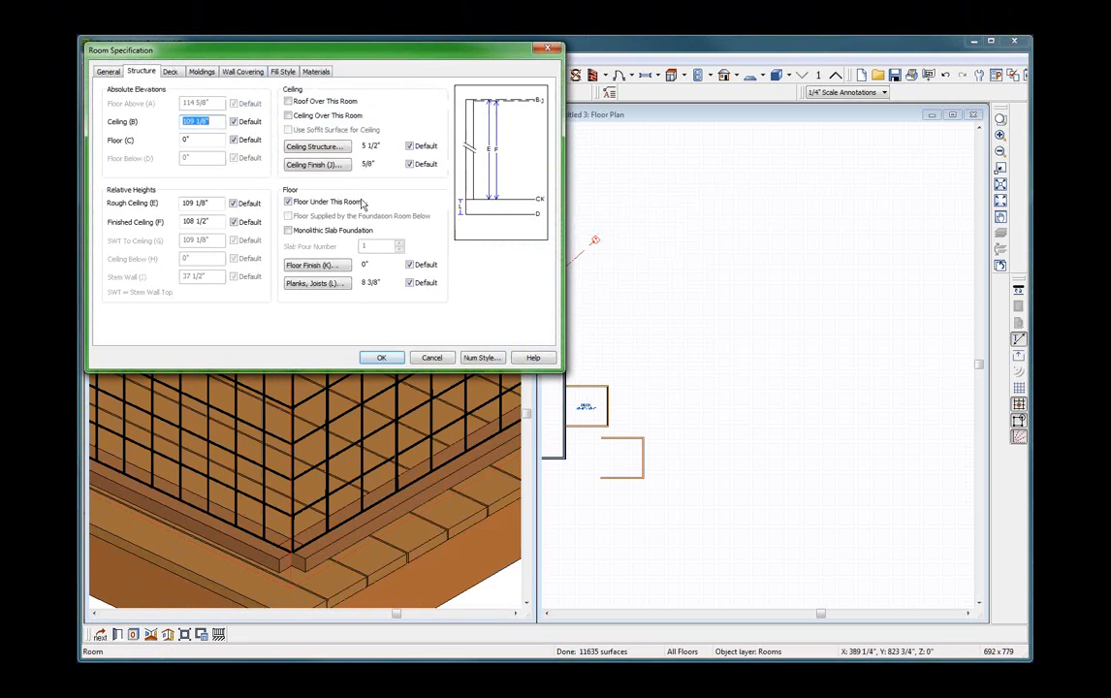
pyautogui.click(429, 357)
pyautogui.scroll(-2, 403, 356)
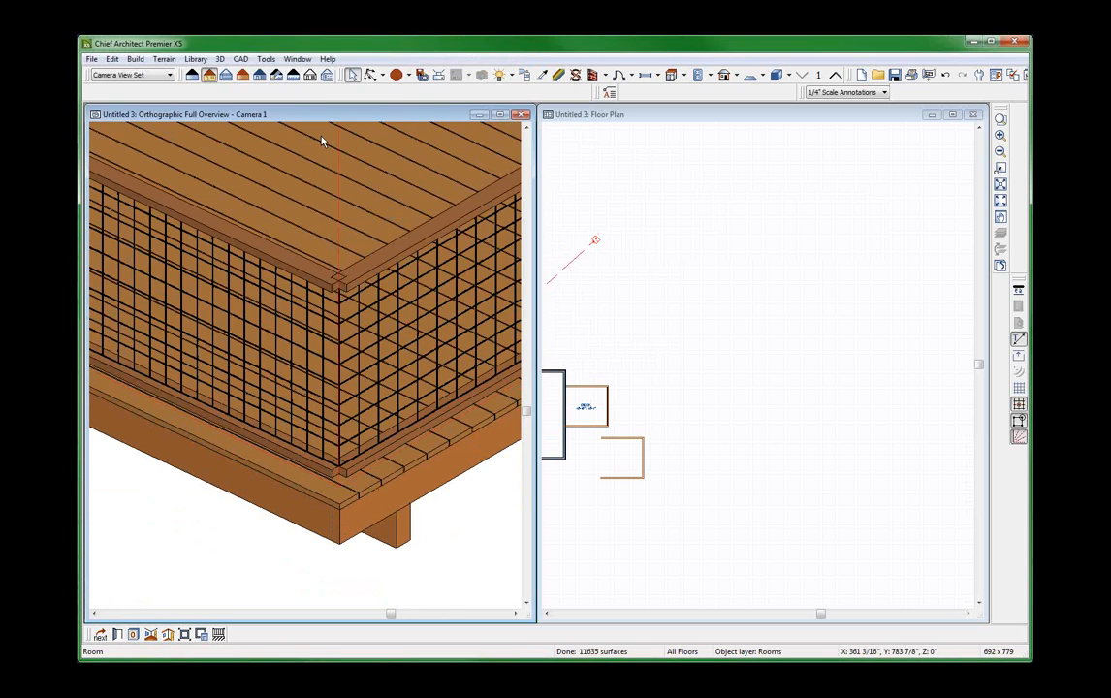
pyautogui.doubleClick(322, 141)
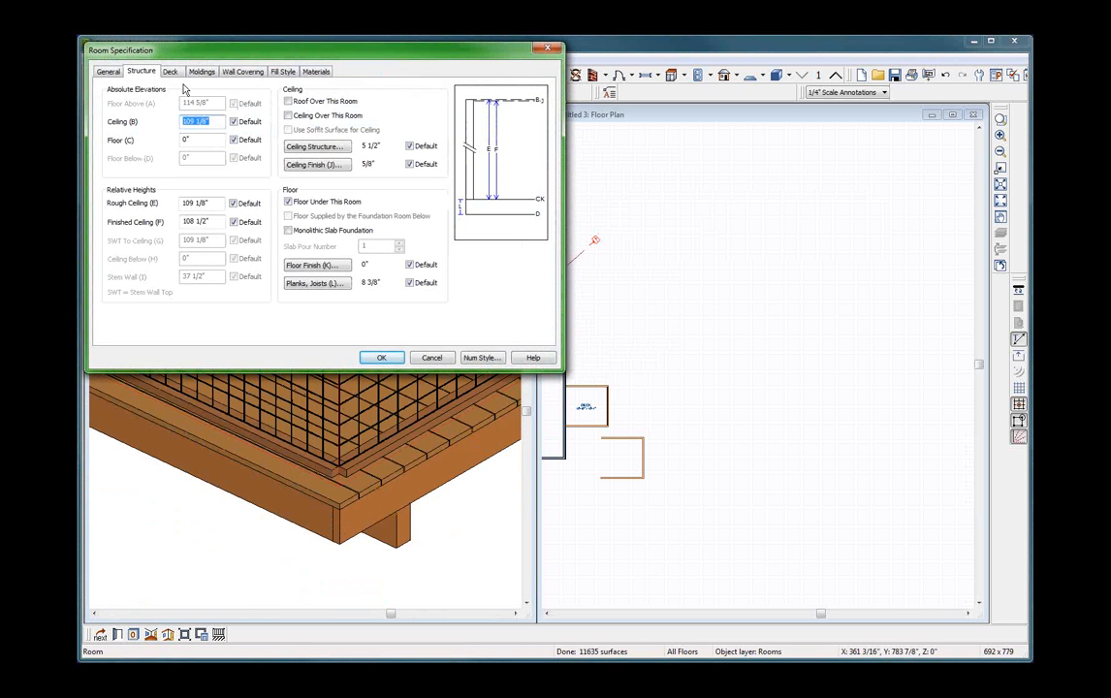
pyautogui.click(435, 359)
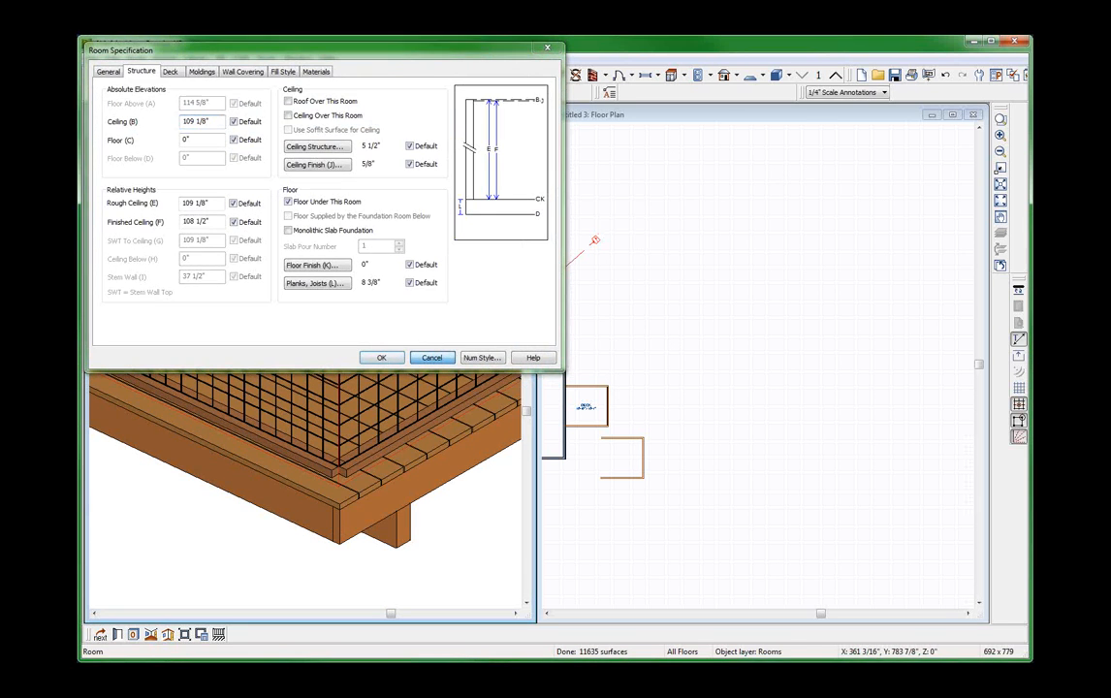
# Set the newel offset back to 0" on both mesh railings meeting at the larger deck's outer corner.
pyautogui.scroll(-5, 463, 392)
pyautogui.scroll(4, 437, 415)
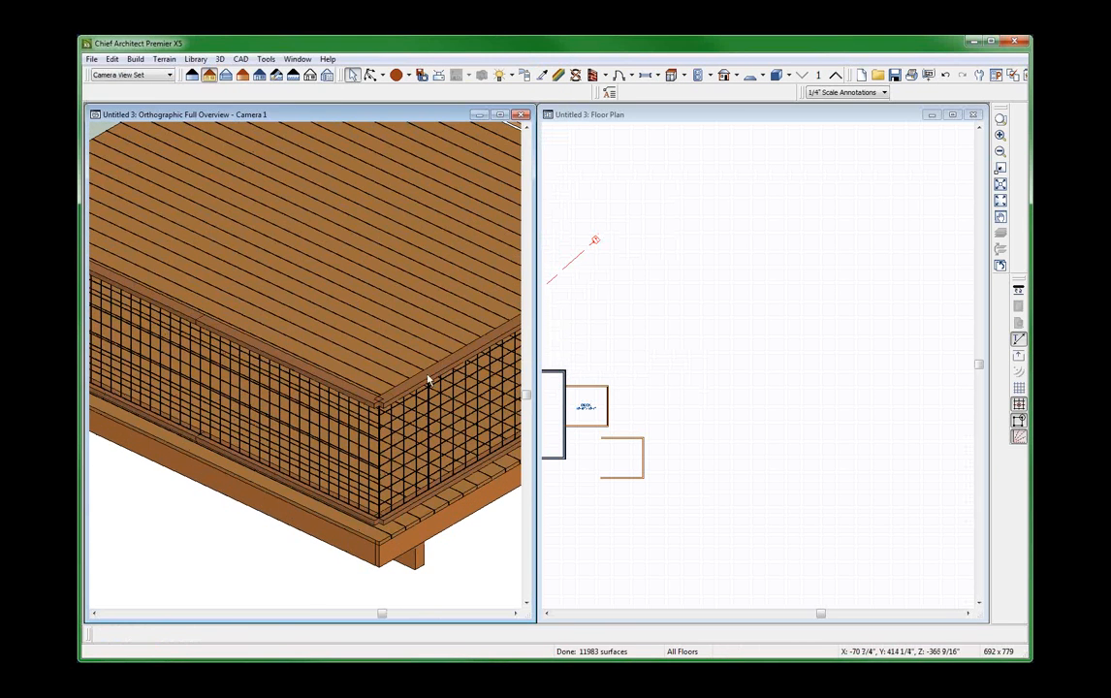
pyautogui.click(433, 377)
pyautogui.click(434, 377)
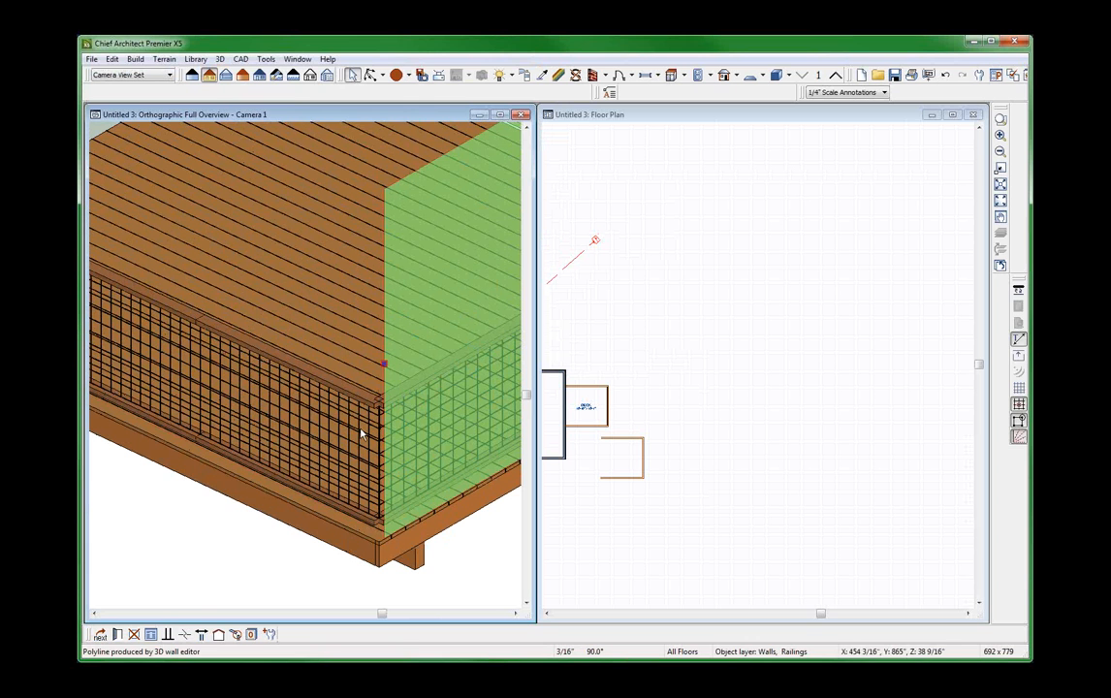
pyautogui.click(325, 381)
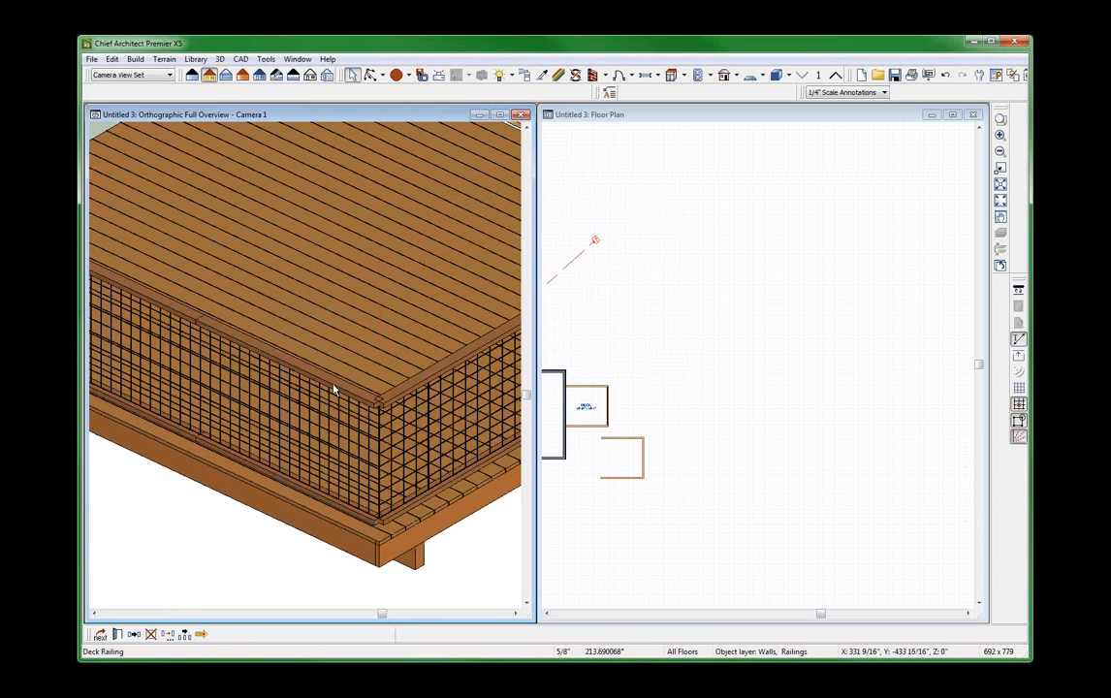
pyautogui.keyDown('shift'); pyautogui.click(417, 381); pyautogui.keyUp('shift')
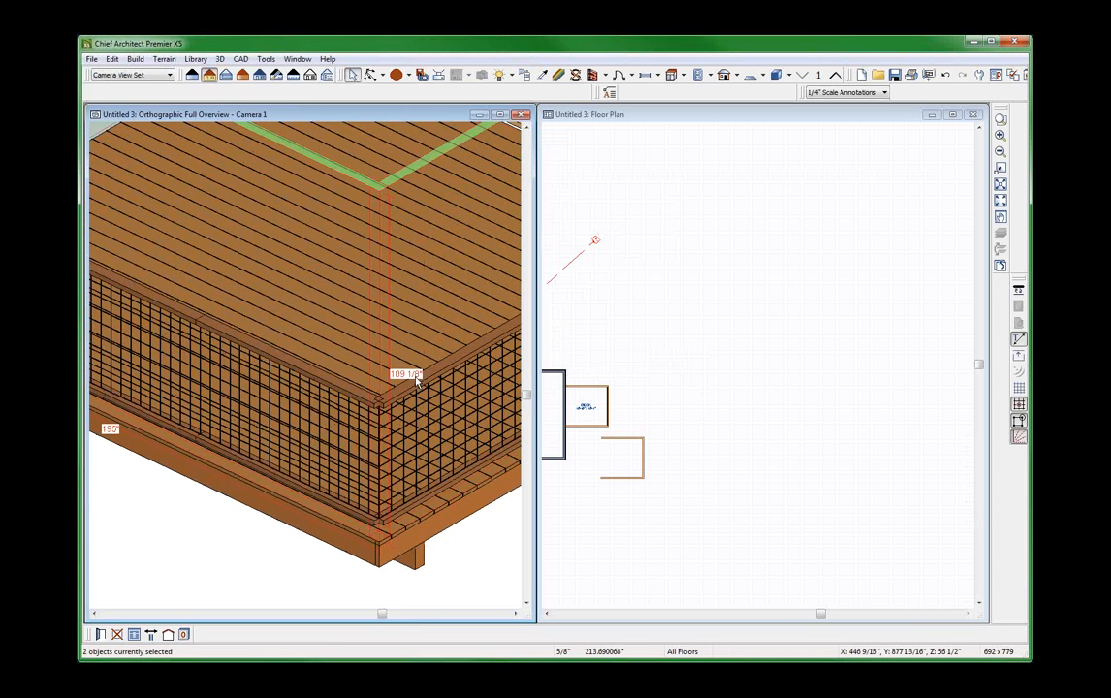
pyautogui.doubleClick(398, 376)
pyautogui.doubleClick(178, 168)
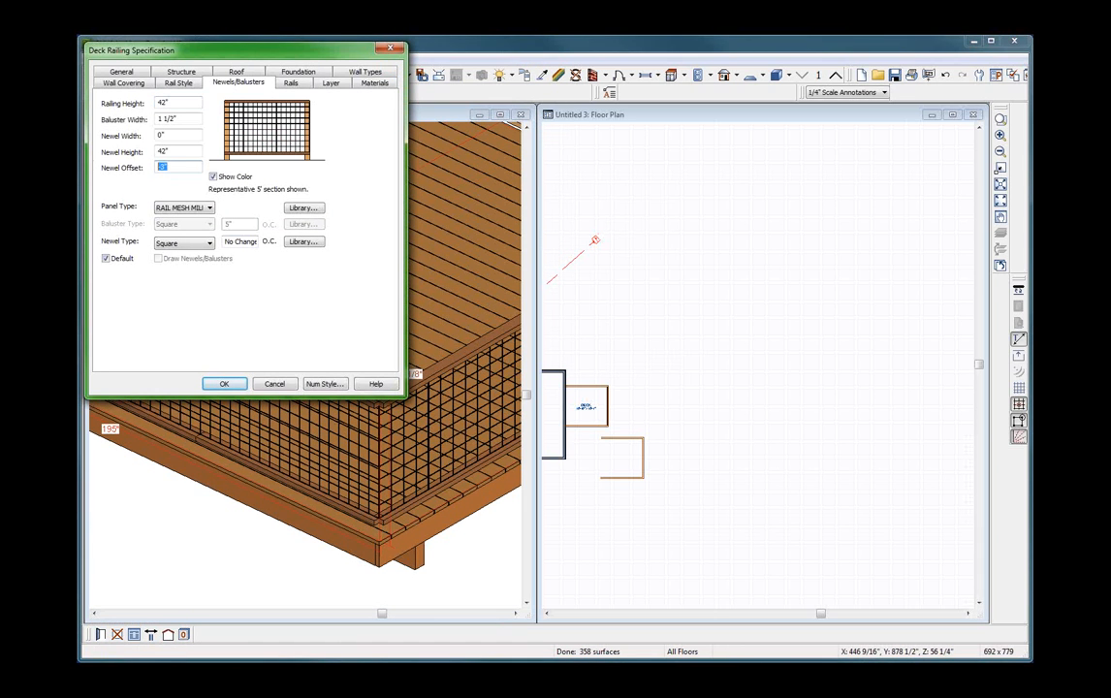
pyautogui.write('0')
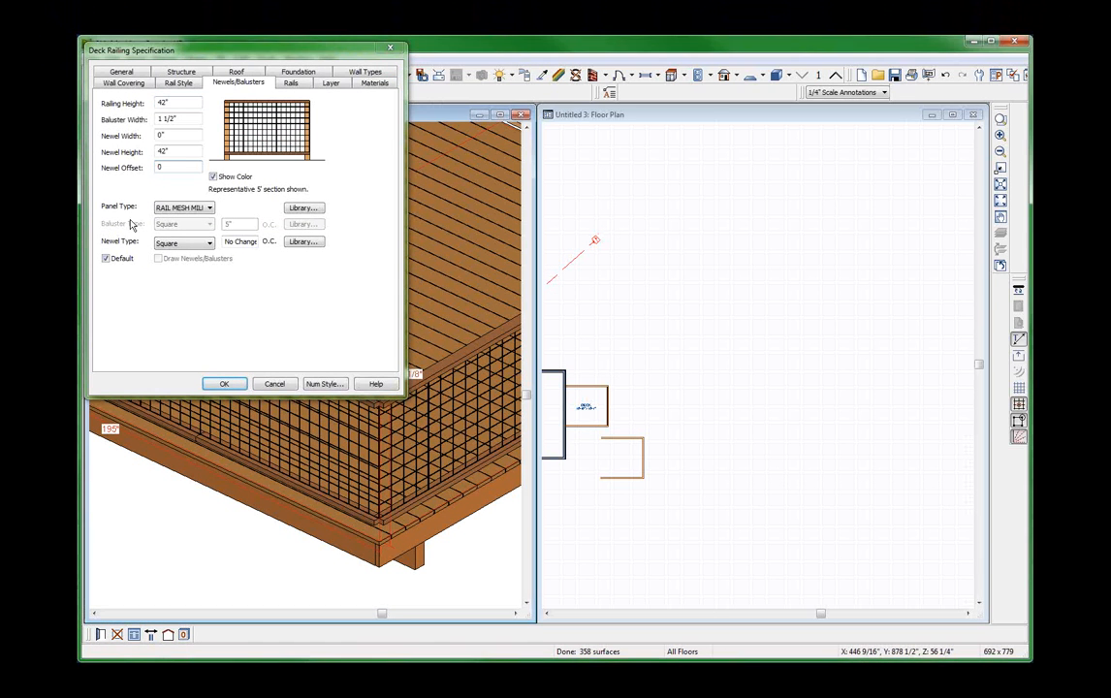
pyautogui.click(224, 384)
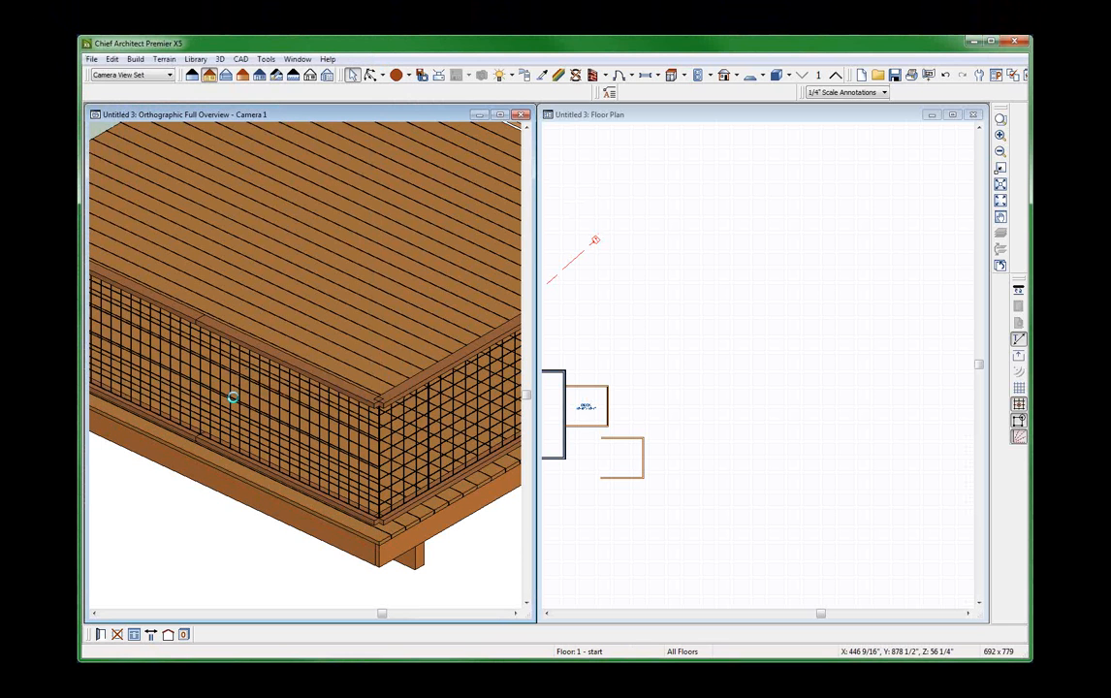
# Set the newel width to 3.5" on both mesh railings meeting at the larger deck's outer corner.
pyautogui.click(323, 362)
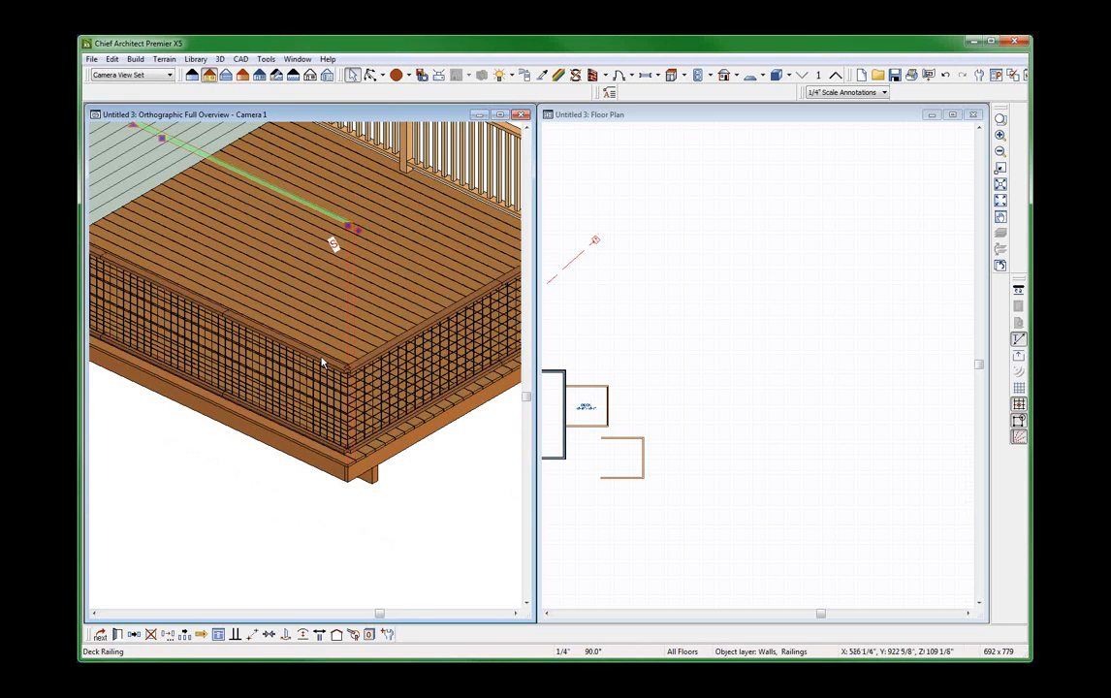
pyautogui.keyDown('shift'); pyautogui.click(395, 349); pyautogui.keyUp('shift')
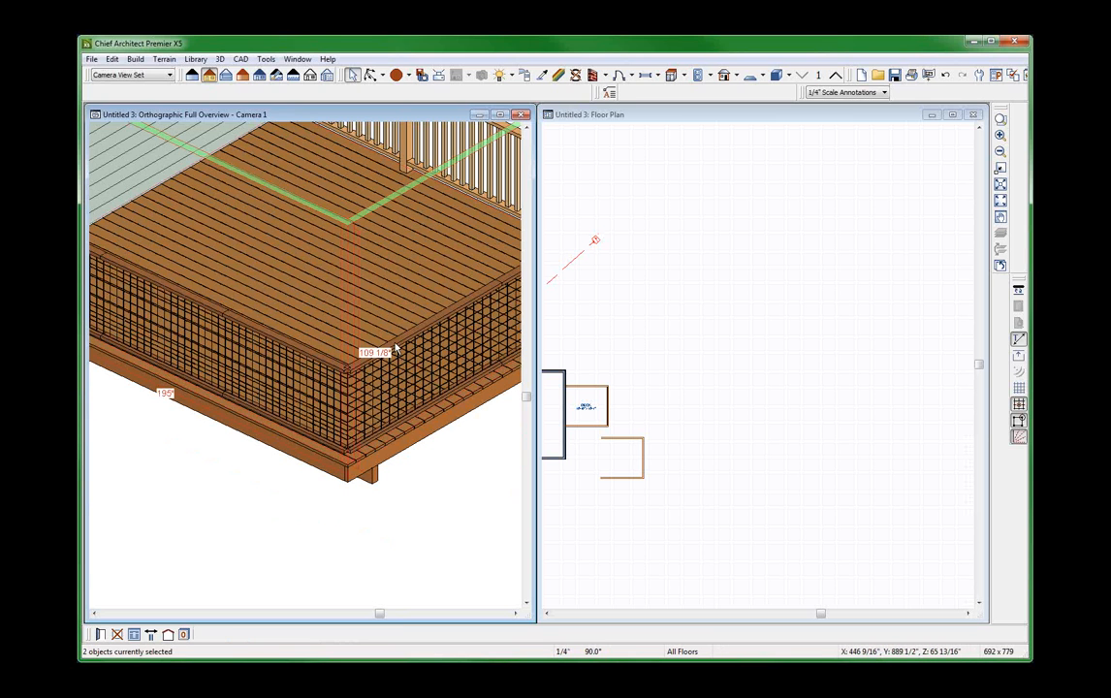
pyautogui.hotkey('ctrl', 'e')
pyautogui.doubleClick(182, 134)
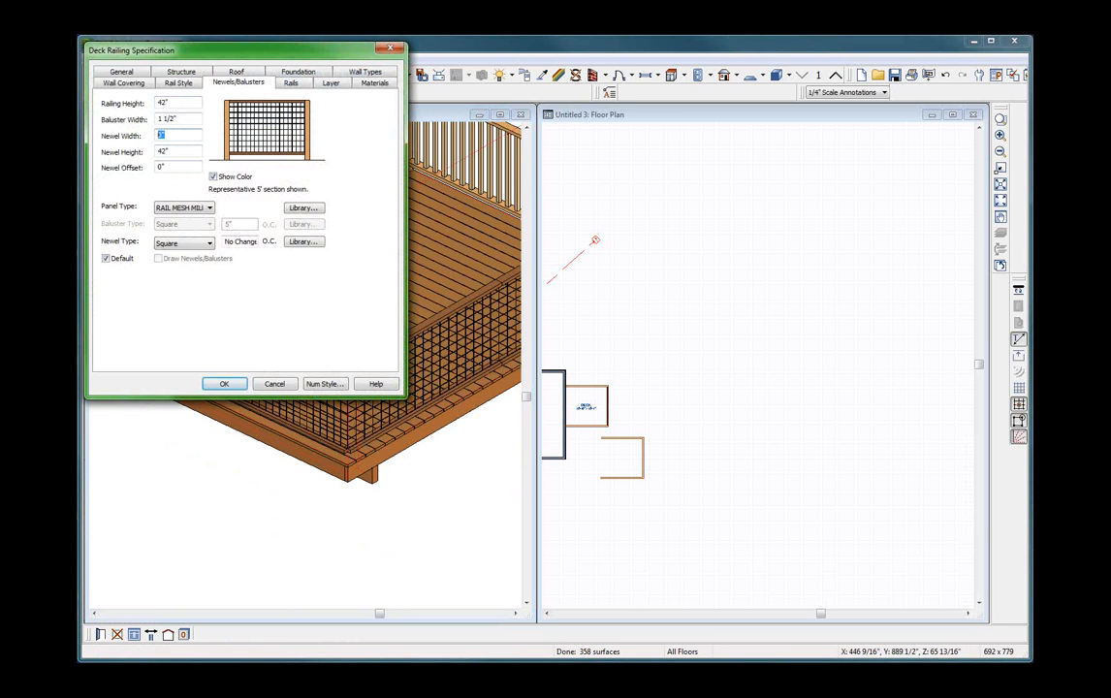
pyautogui.write('3.5')
pyautogui.press('Return')
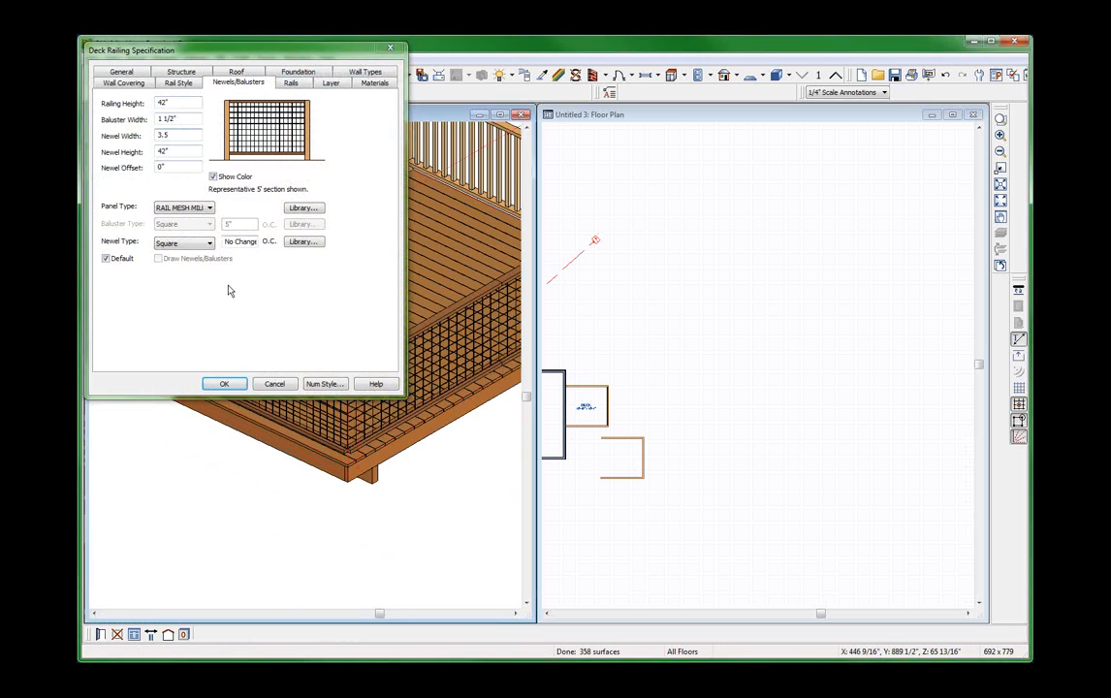
# Try a newel offset of 2" on both corner railings and inspect the corner post.
pyautogui.hotkey('ctrl', 'e')
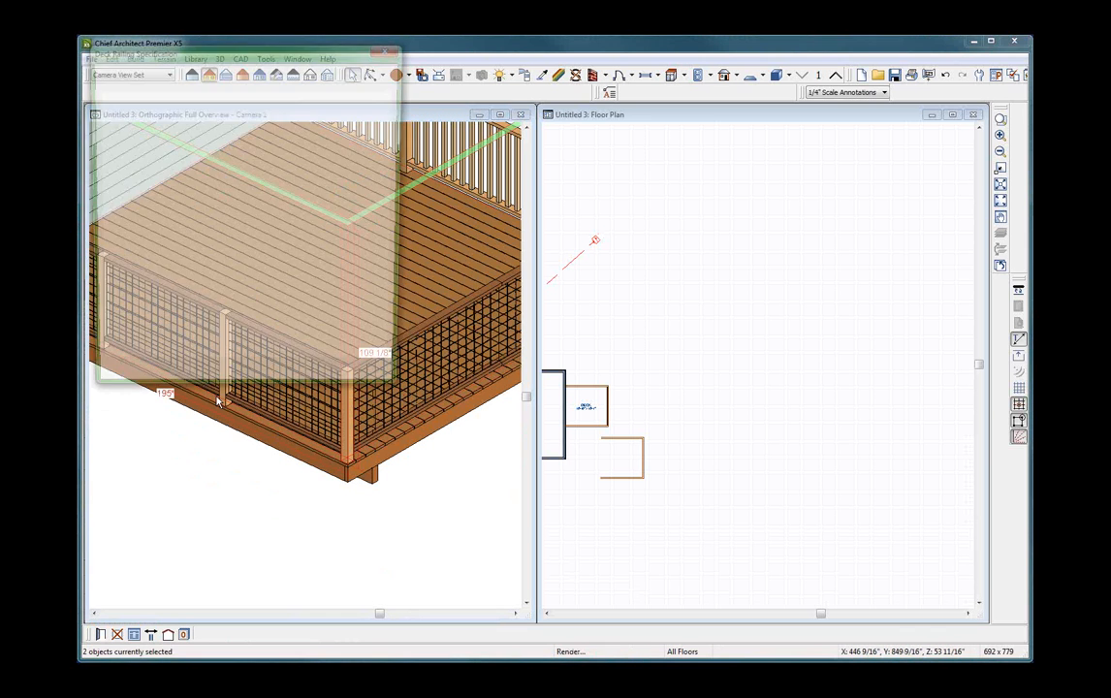
pyautogui.doubleClick(182, 168)
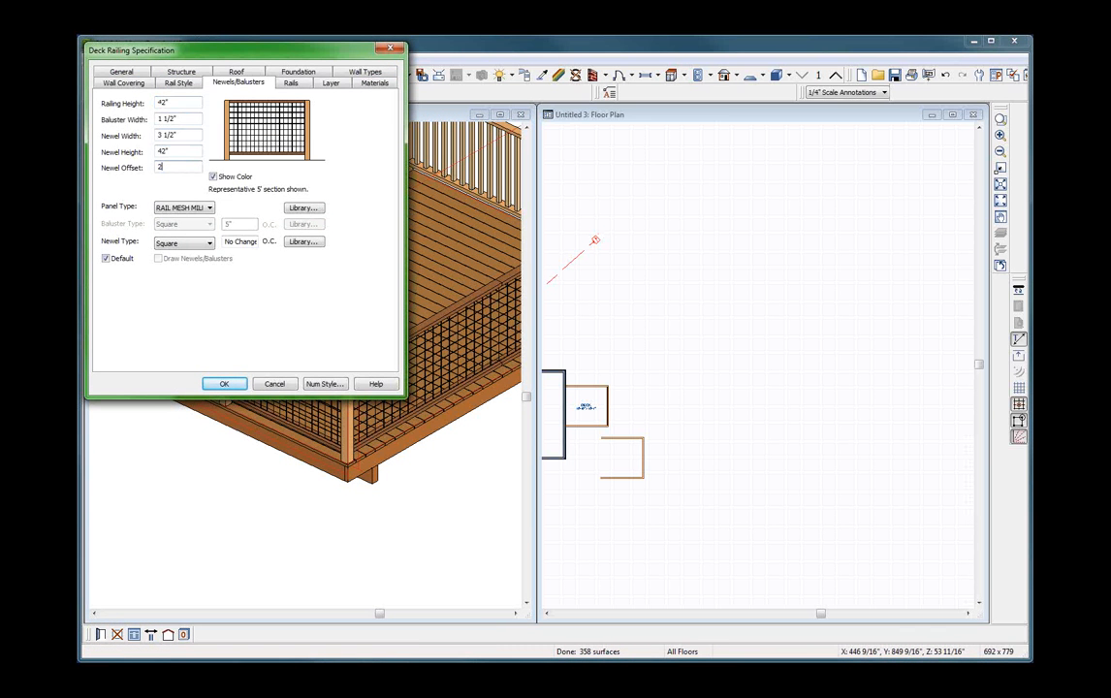
pyautogui.write('2')
pyautogui.press('Return')
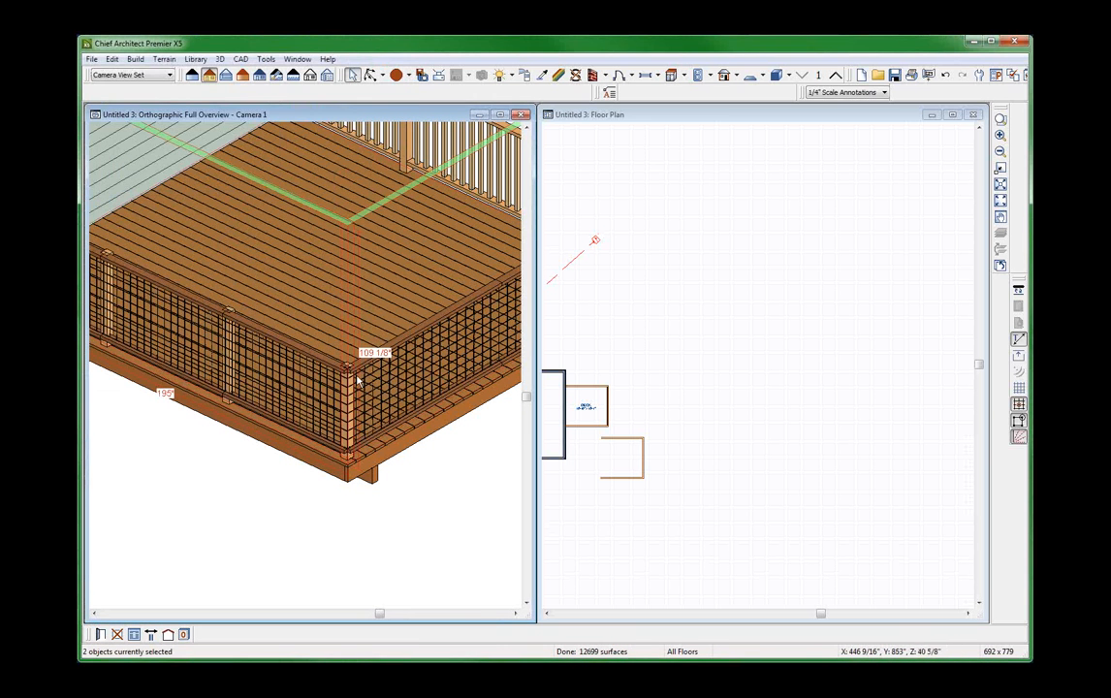
pyautogui.scroll(3, 347, 360)
pyautogui.scroll(3, 348, 360)
pyautogui.scroll(-2, 350, 360)
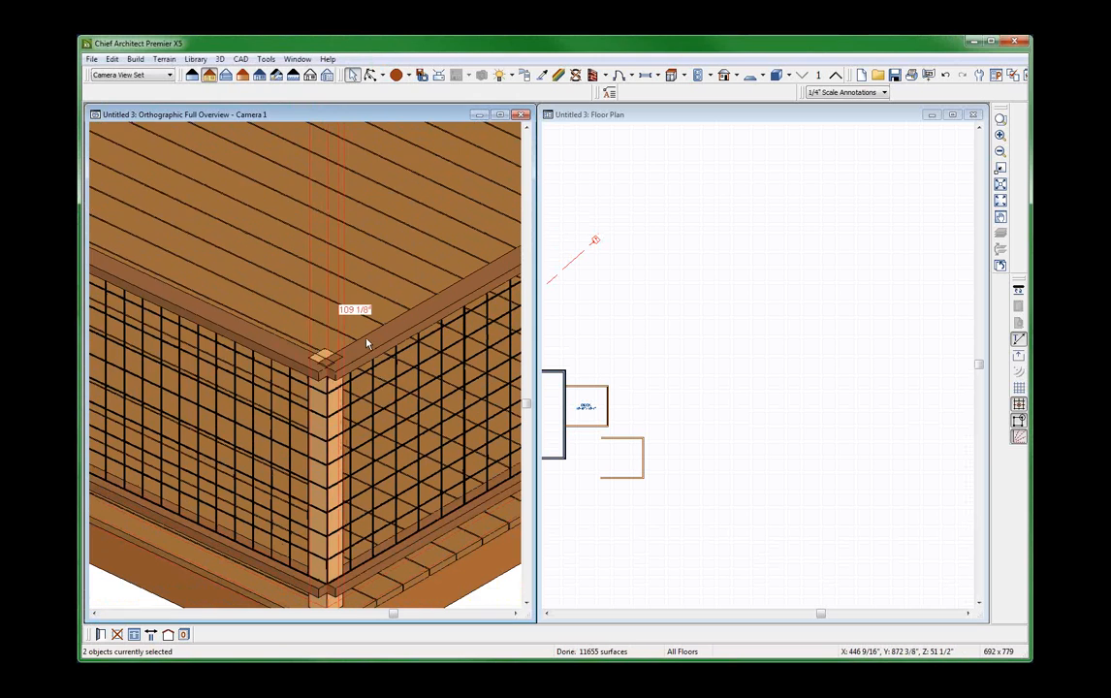
# Try a newel offset of -2" on the two mesh railings at the corner.
pyautogui.hotkey('ctrl', 'e')
pyautogui.doubleClick(165, 167)
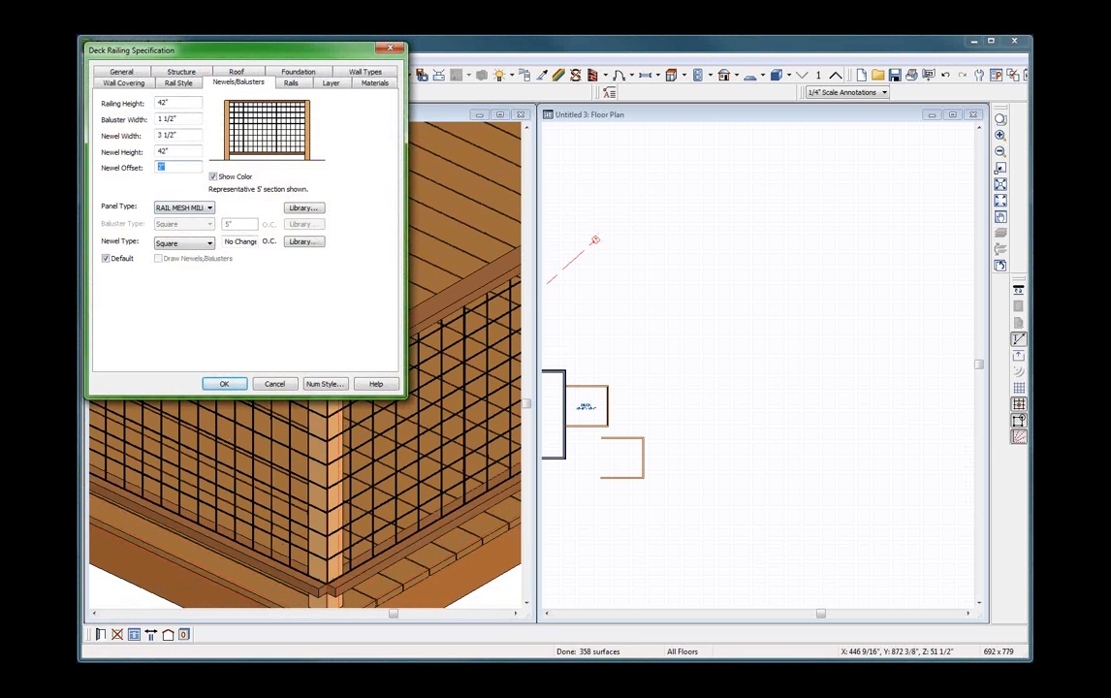
pyautogui.write('-2')
pyautogui.press('Return')
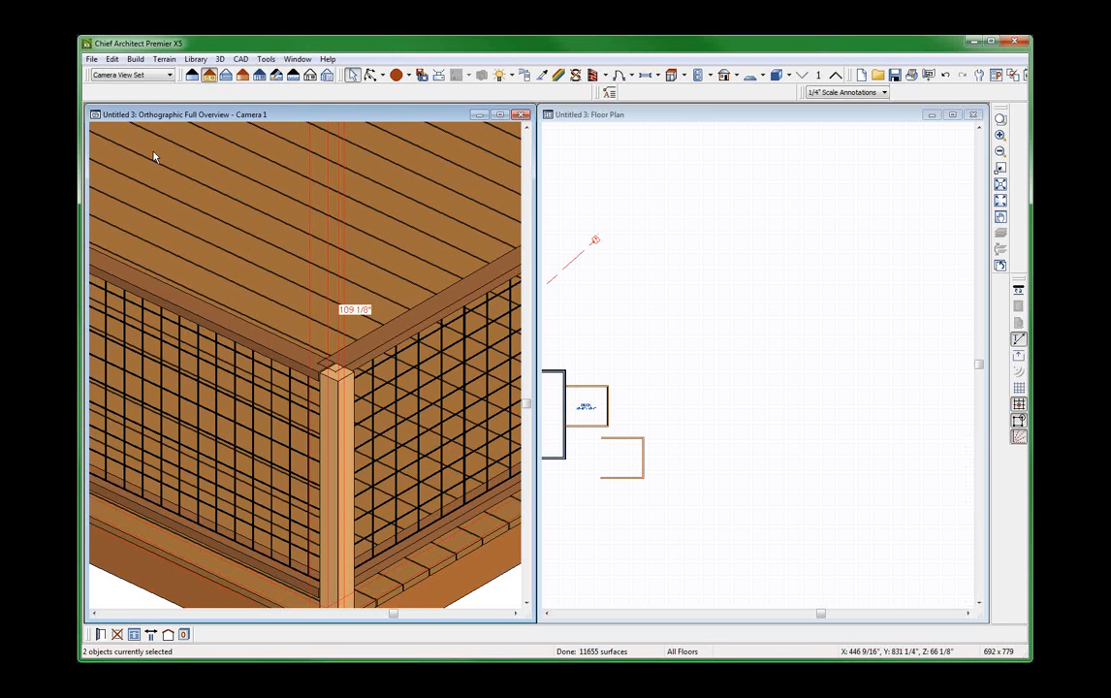
pyautogui.press('Escape')
pyautogui.click(398, 332)
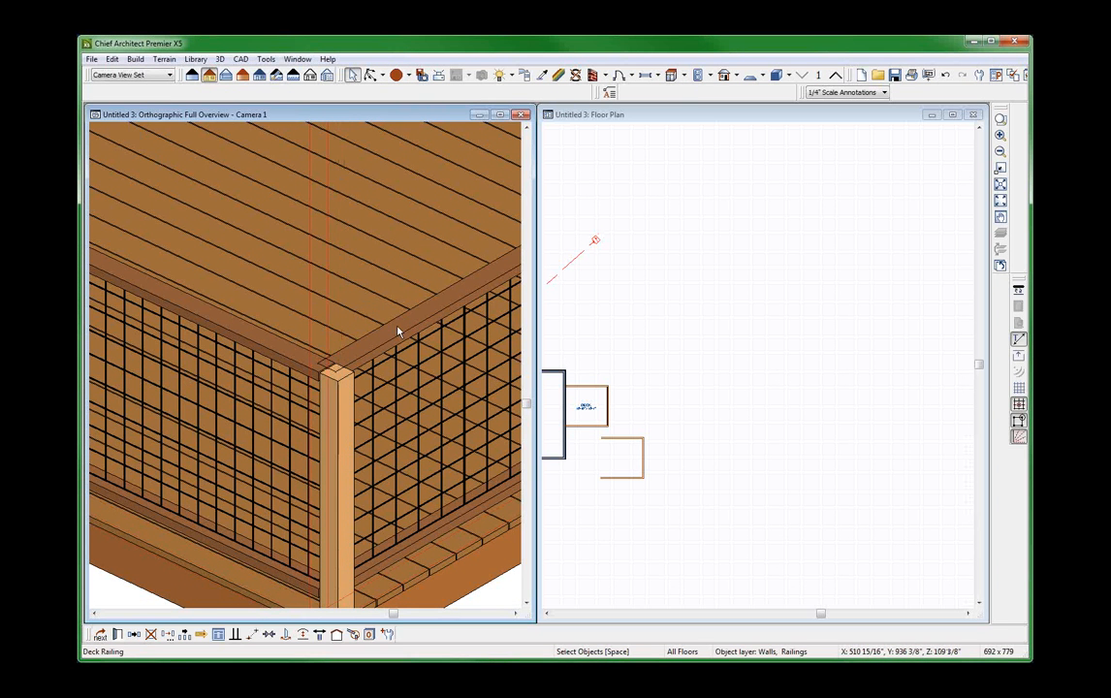
pyautogui.scroll(-4, 301, 383)
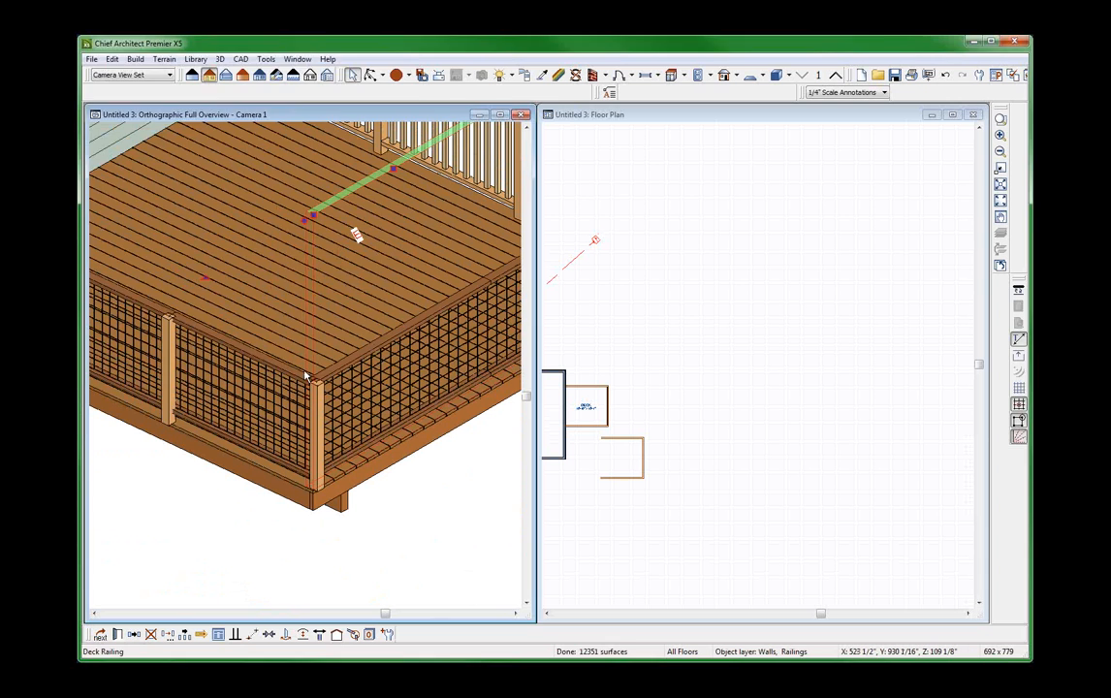
pyautogui.doubleClick(306, 376)
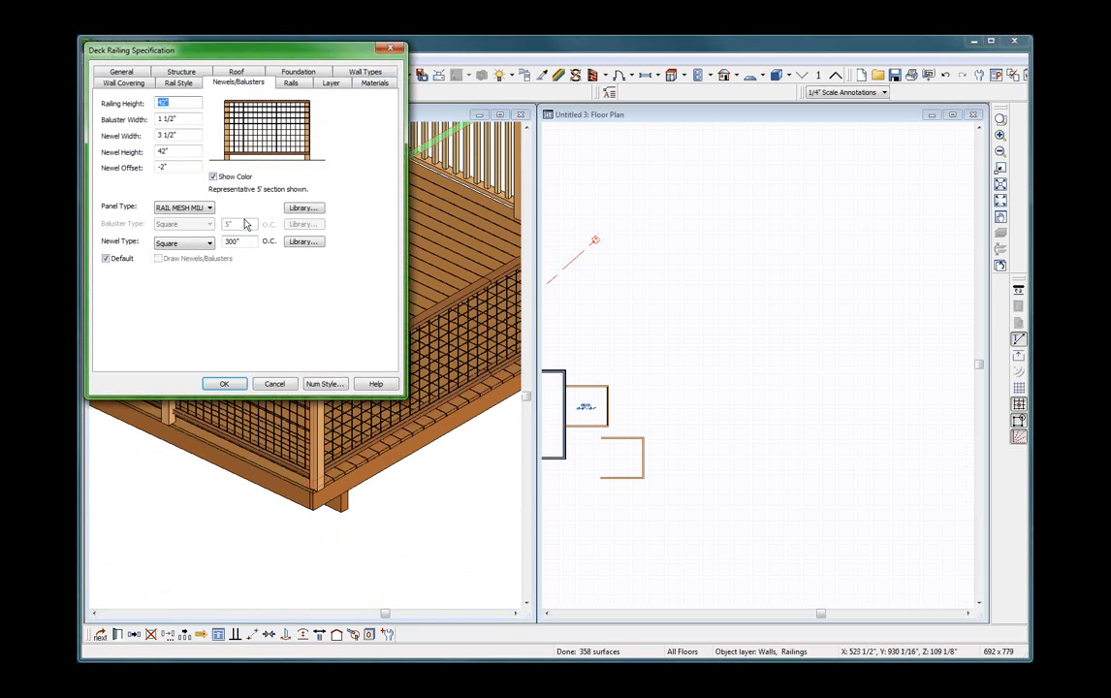
pyautogui.click(279, 388)
pyautogui.click(239, 317)
pyautogui.scroll(-2, 240, 317)
pyautogui.press('space')
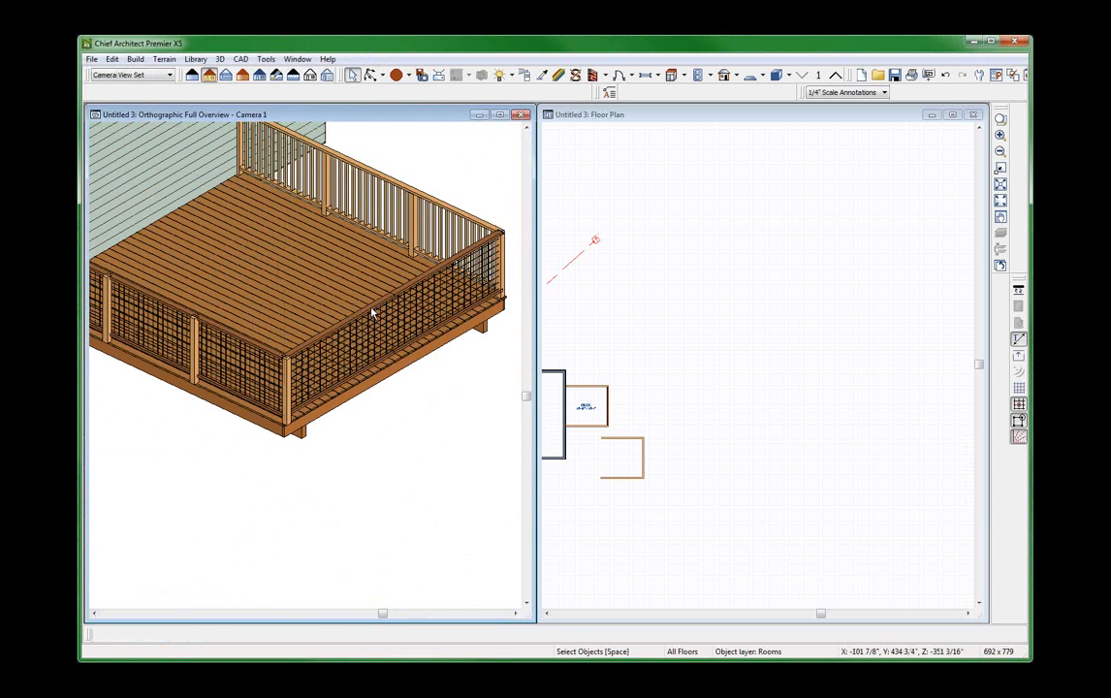
# Set the newel spacing to 96" on center for the mesh railing along the deck's outer edge, opposite the house.
pyautogui.click(371, 312)
pyautogui.doubleClick(372, 312)
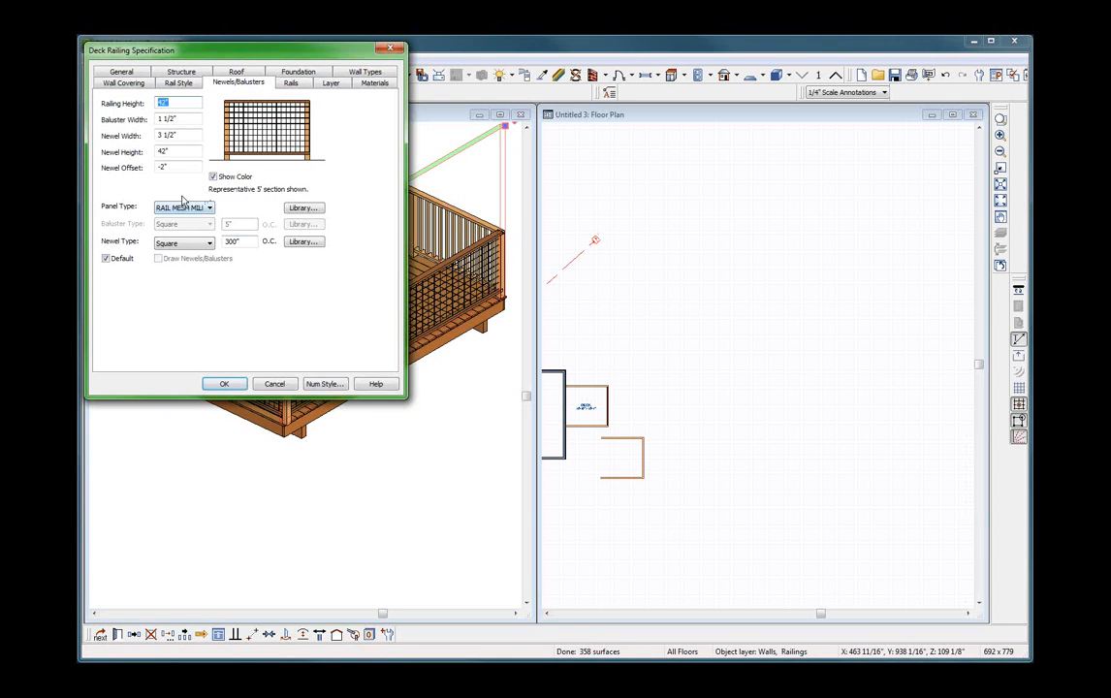
pyautogui.doubleClick(232, 244)
pyautogui.write('96')
pyautogui.press('Return')
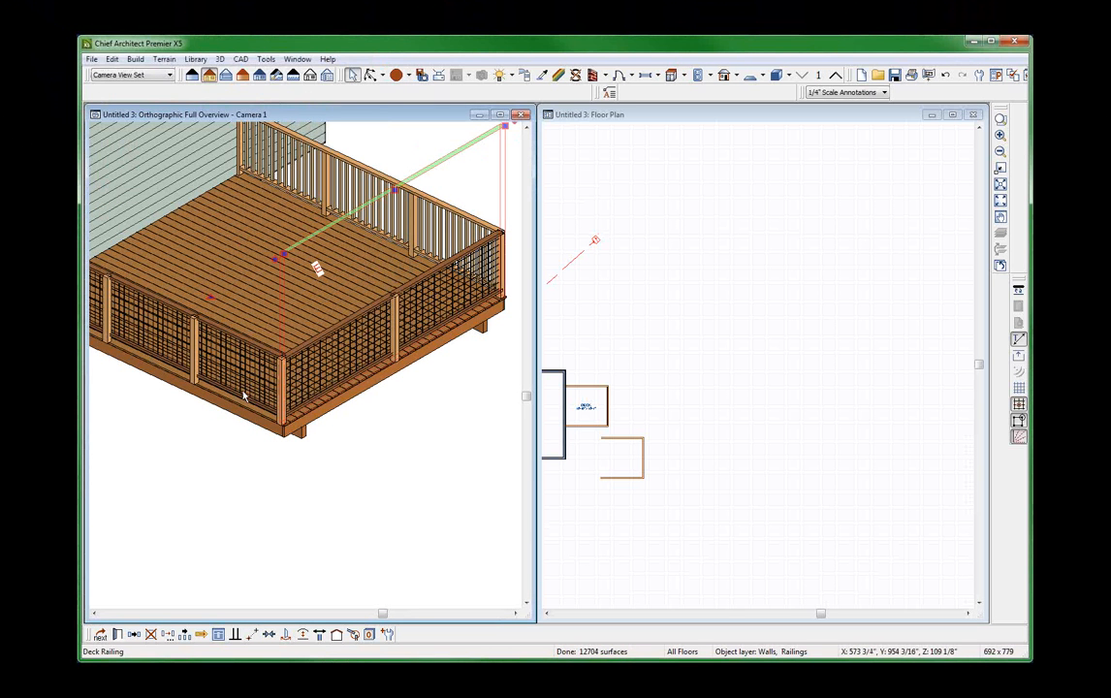
# Try a newel offset of -3.5" on both mesh railings meeting at the deck's outer corner.
pyautogui.scroll(3, 226, 341)
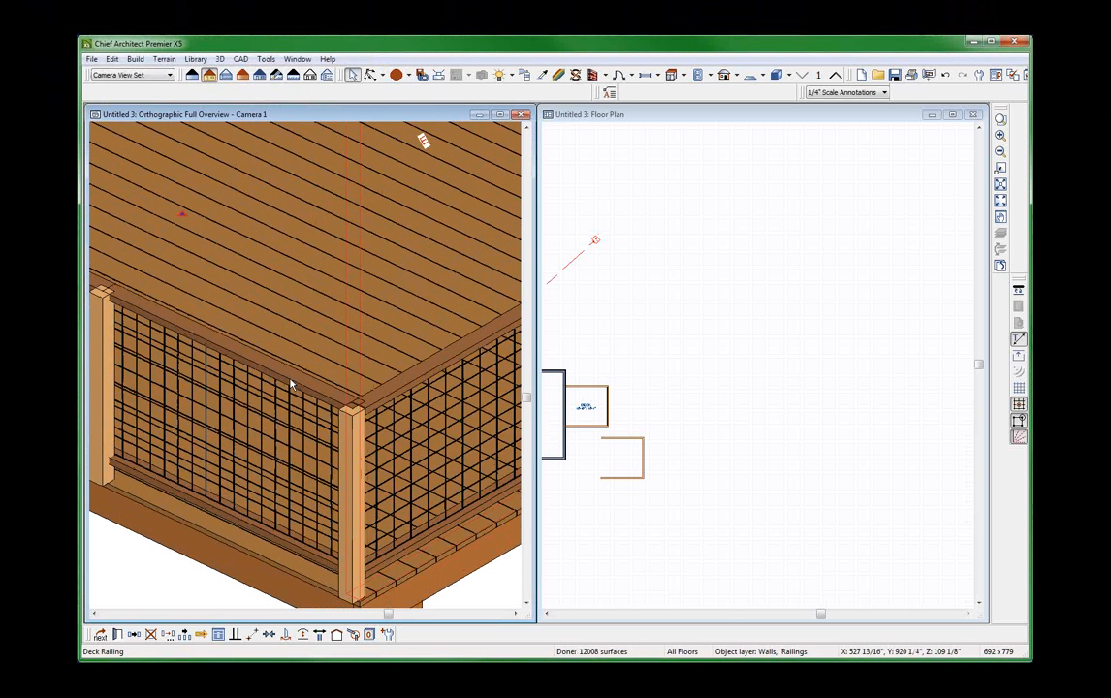
pyautogui.click(290, 384)
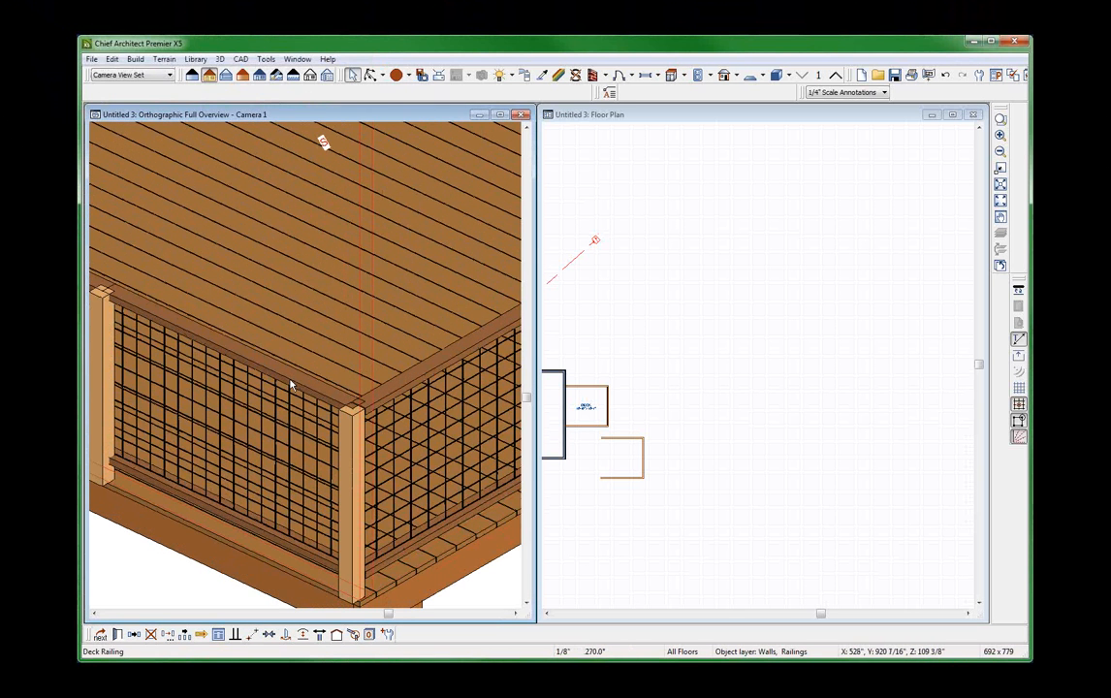
pyautogui.click(409, 387)
pyautogui.click(409, 387)
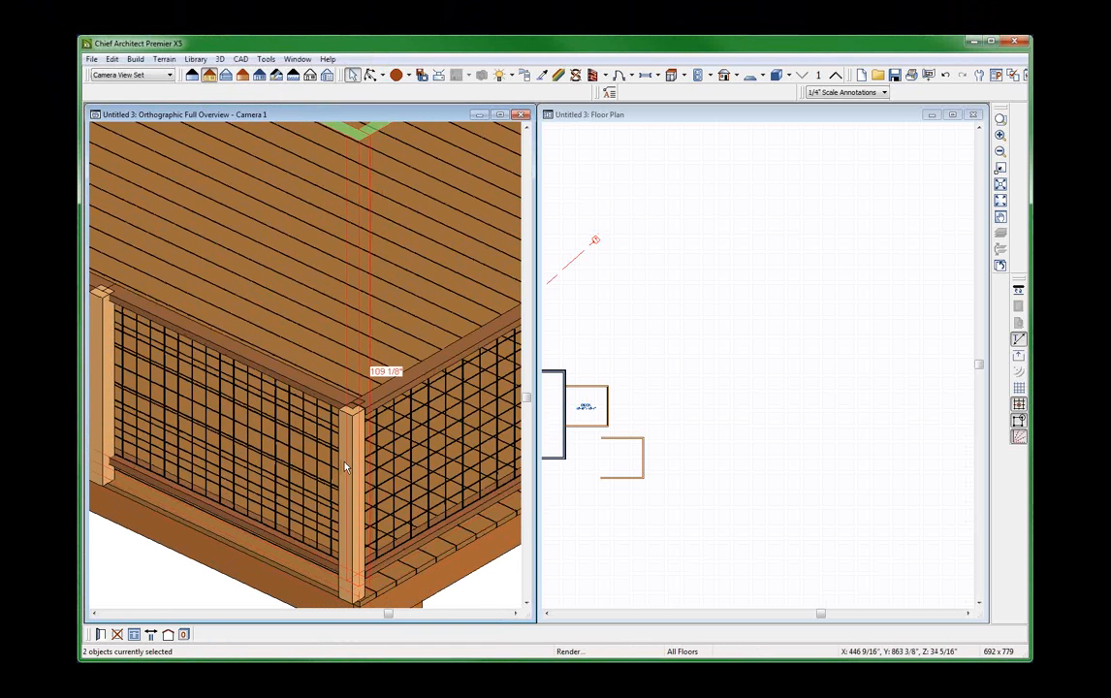
pyautogui.scroll(-2, 308, 413)
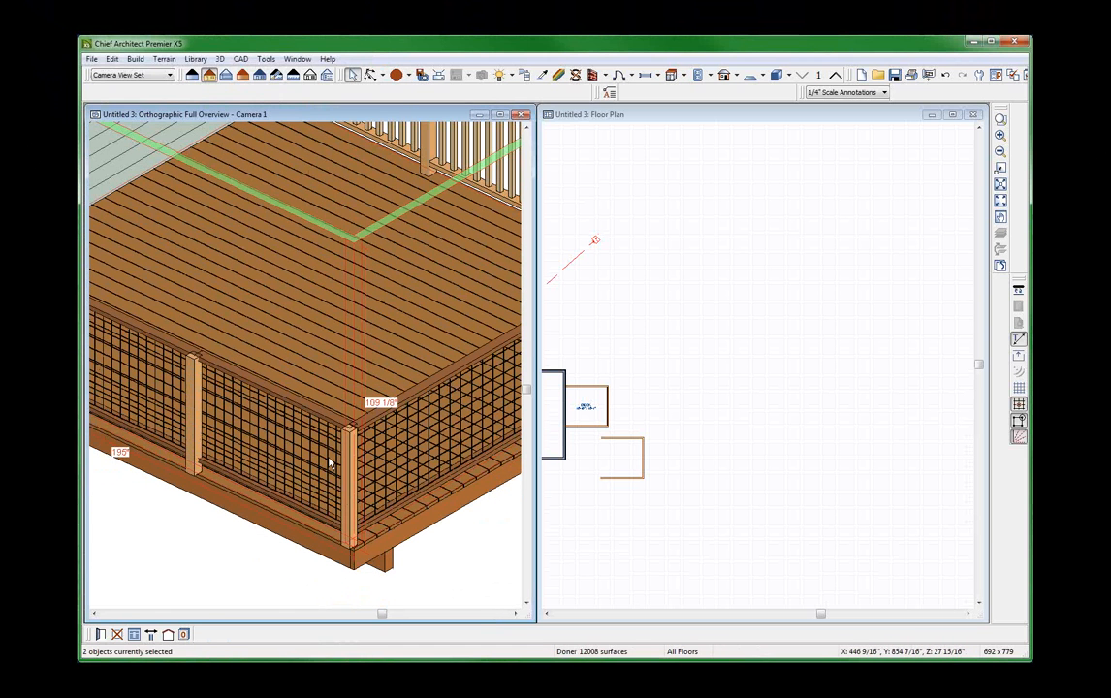
pyautogui.doubleClick(330, 463)
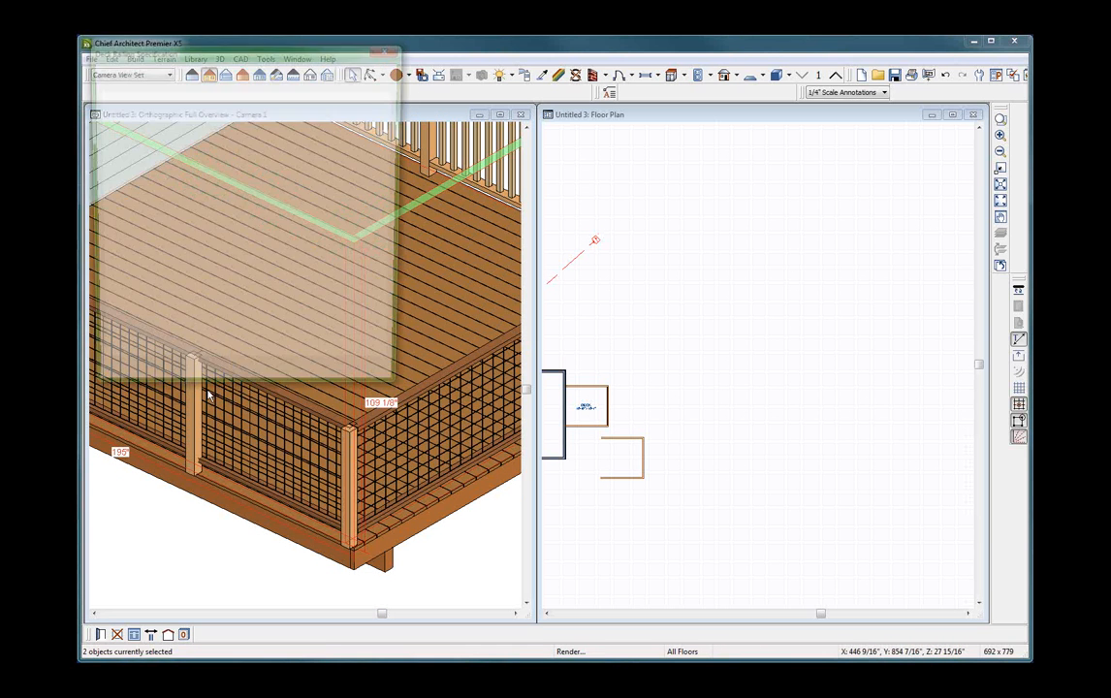
pyautogui.write('-')
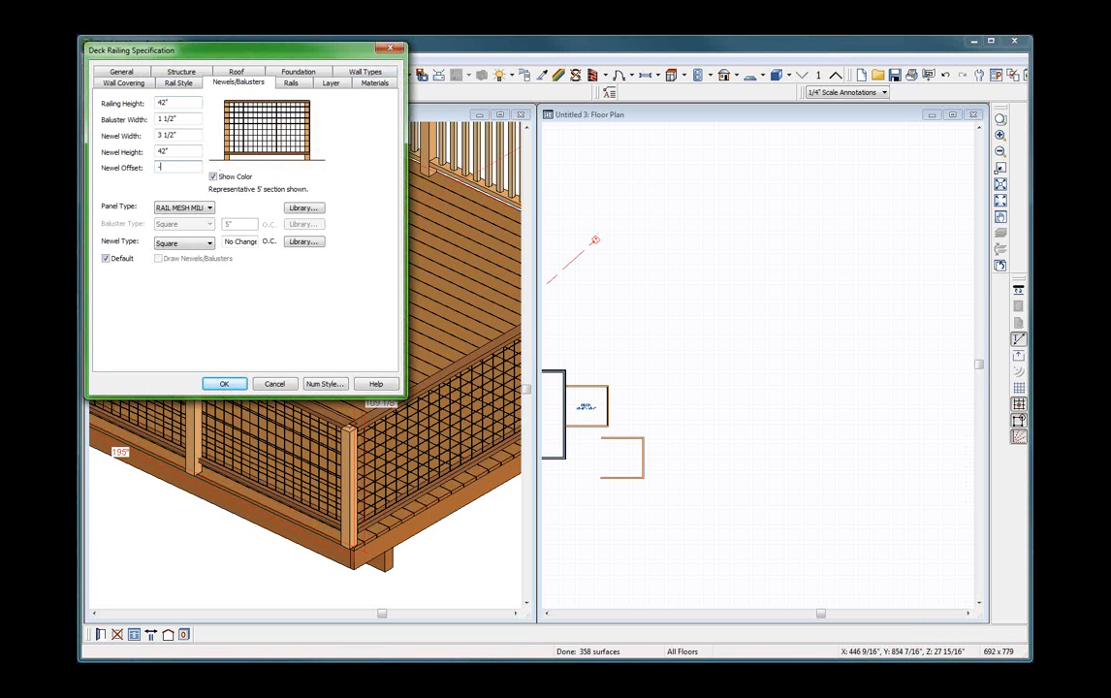
pyautogui.write('3.5')
pyautogui.press('Return')
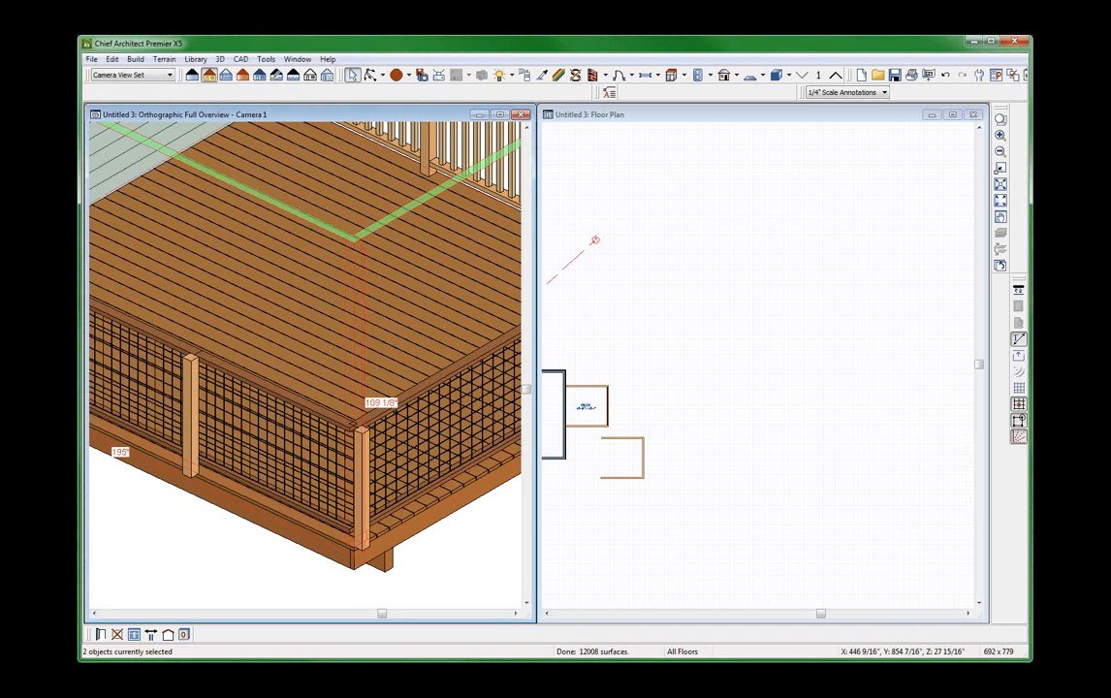
# Examine how the corner newel, intermediate newels, top rails and mesh panels line up along both corner railings.
pyautogui.scroll(5, 367, 356)
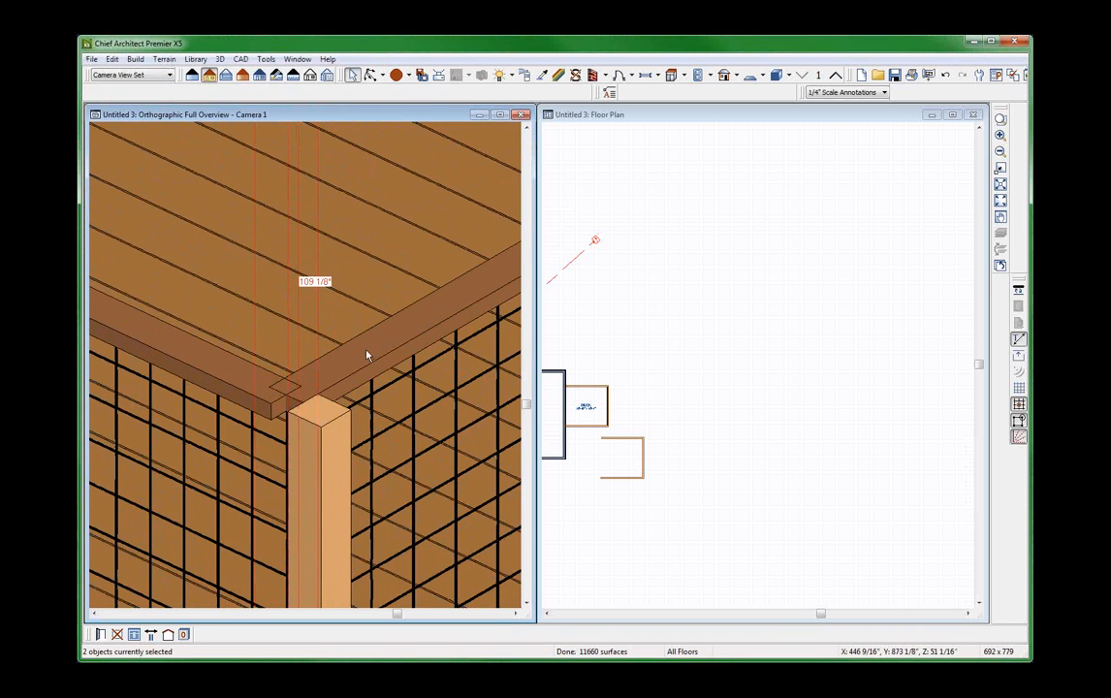
pyautogui.scroll(-5, 300, 376)
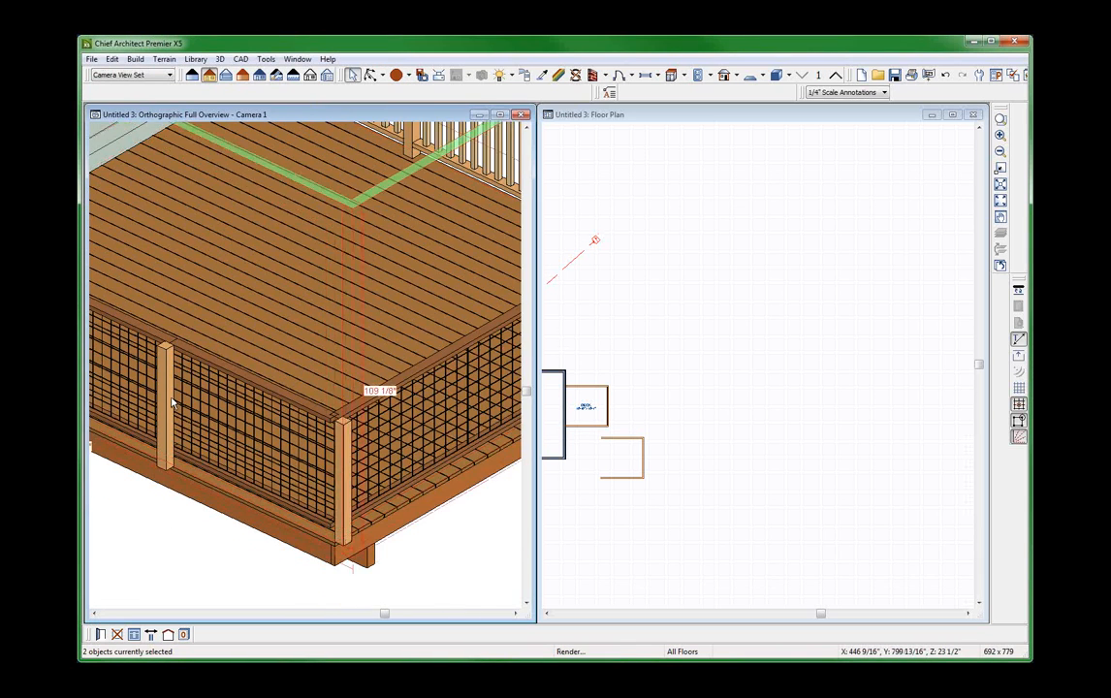
pyautogui.scroll(2, 172, 403)
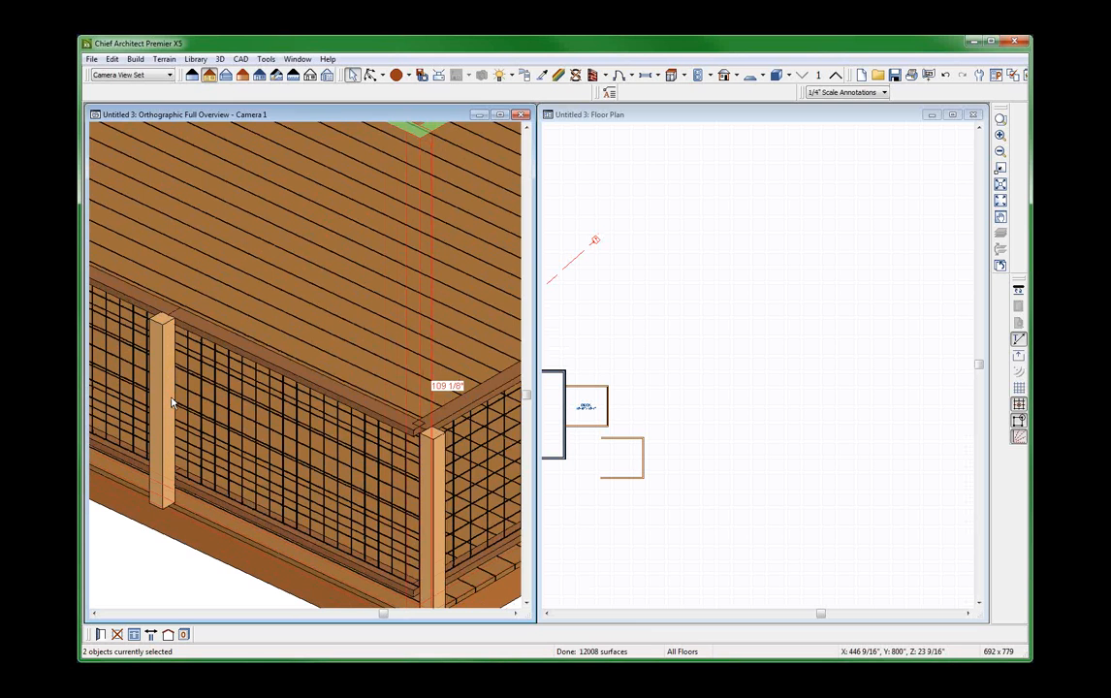
pyautogui.scroll(-4, 172, 403)
pyautogui.scroll(3, 194, 400)
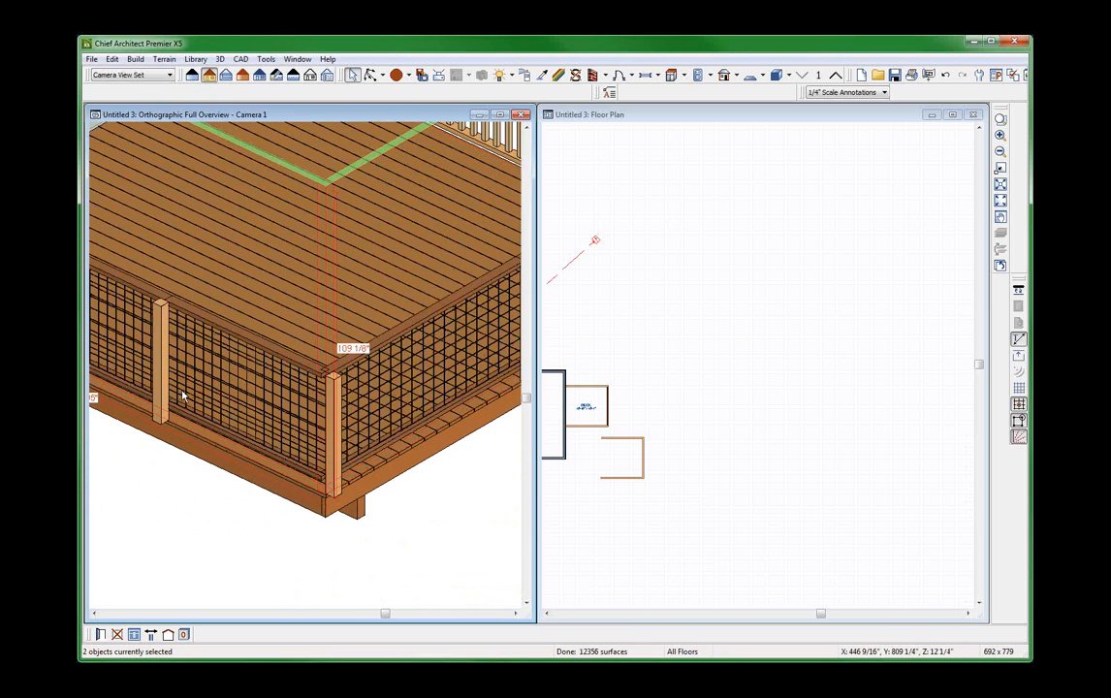
pyautogui.scroll(2, 181, 393)
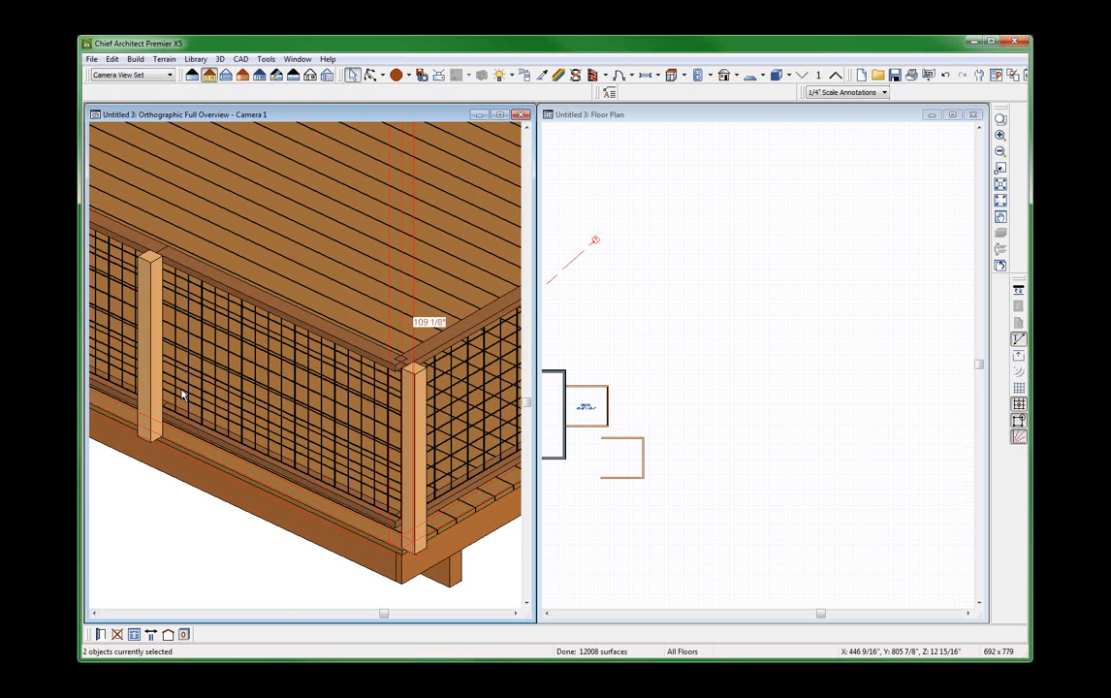
pyautogui.scroll(-2, 247, 357)
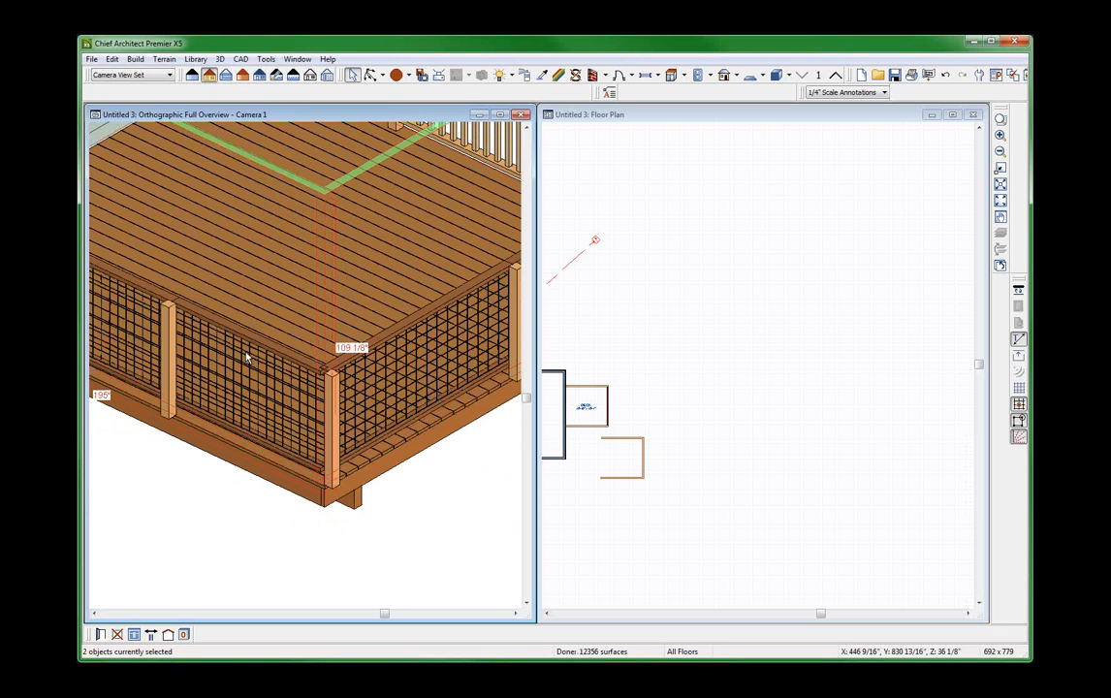
pyautogui.scroll(-3, 206, 363)
pyautogui.scroll(4, 326, 380)
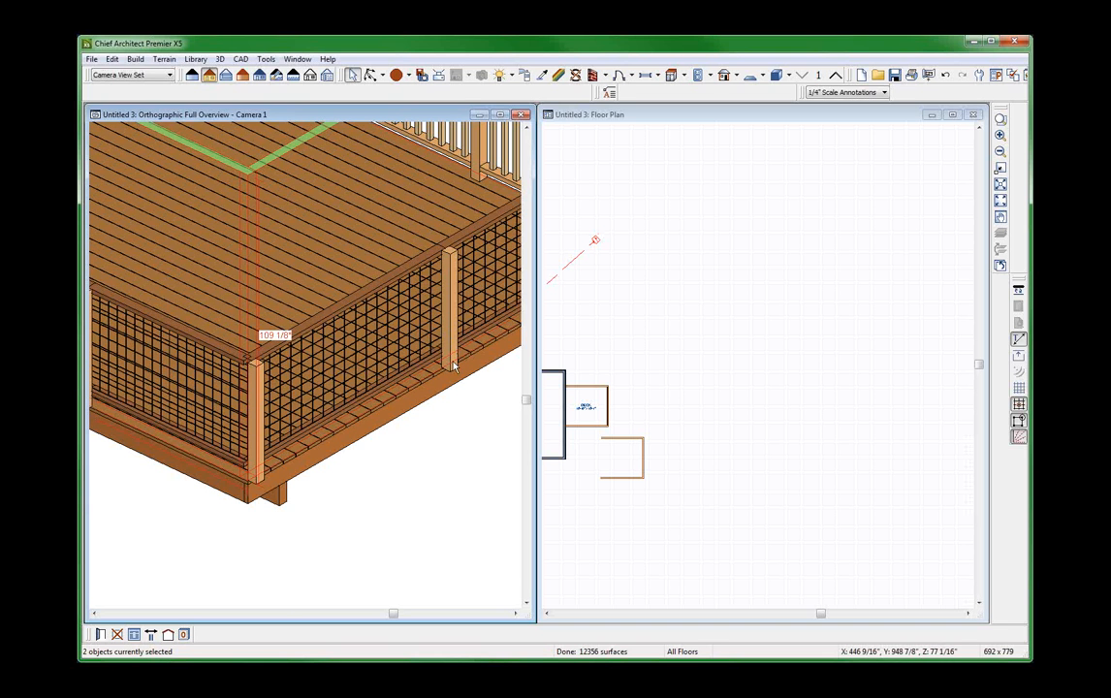
pyautogui.scroll(5, 240, 340)
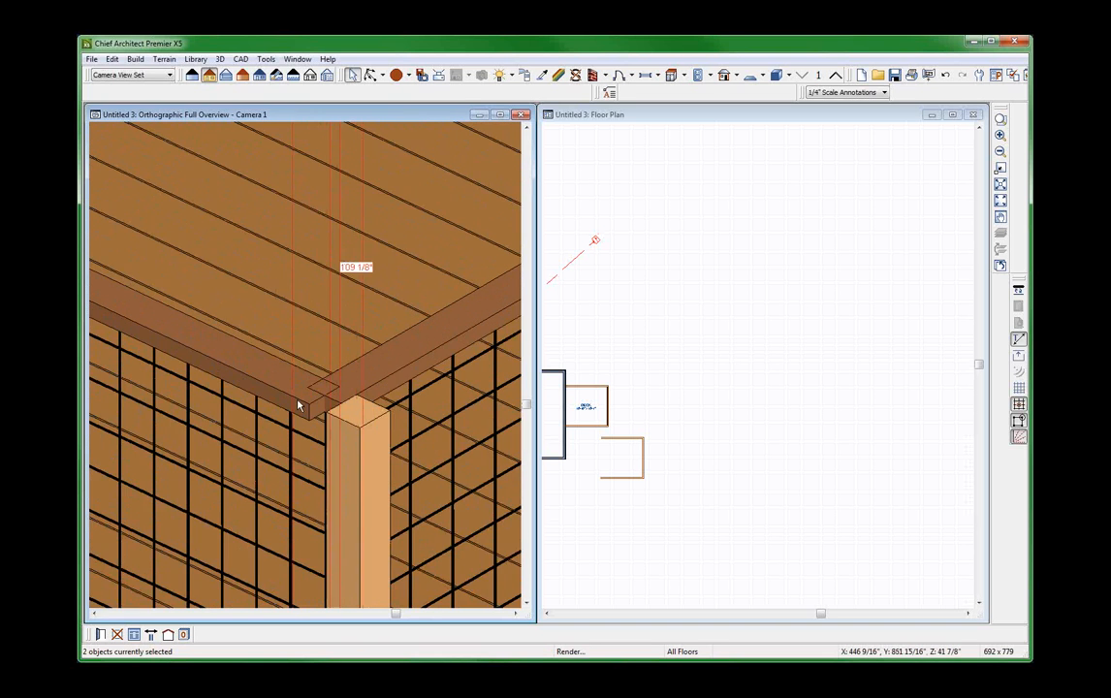
pyautogui.scroll(3, 298, 405)
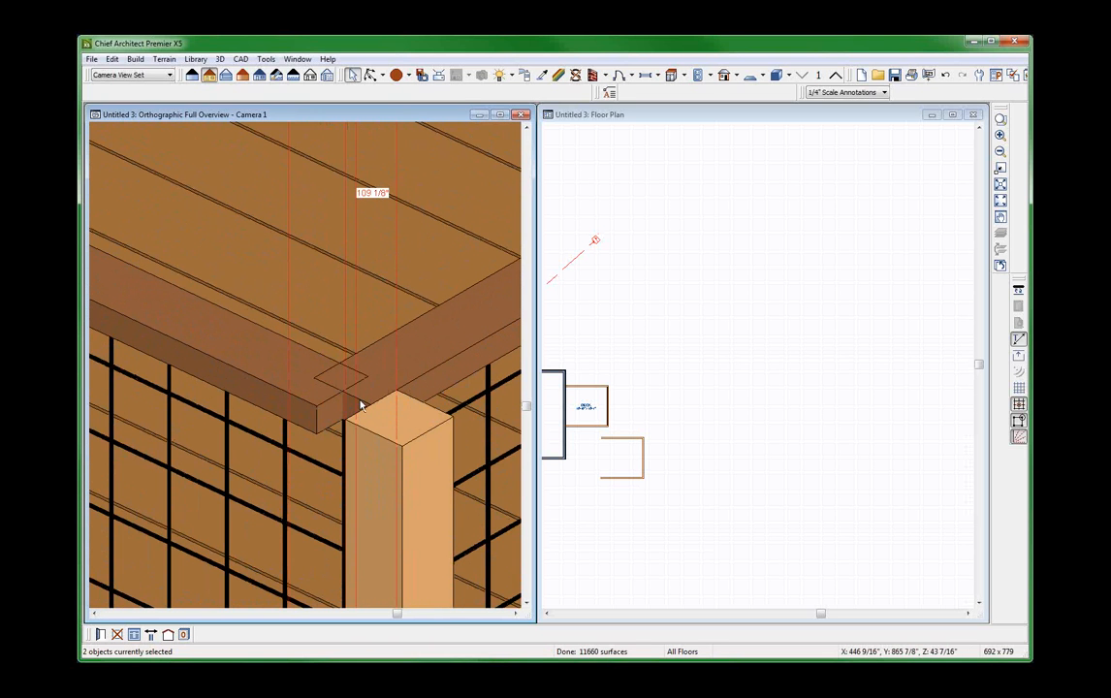
pyautogui.scroll(-2, 361, 406)
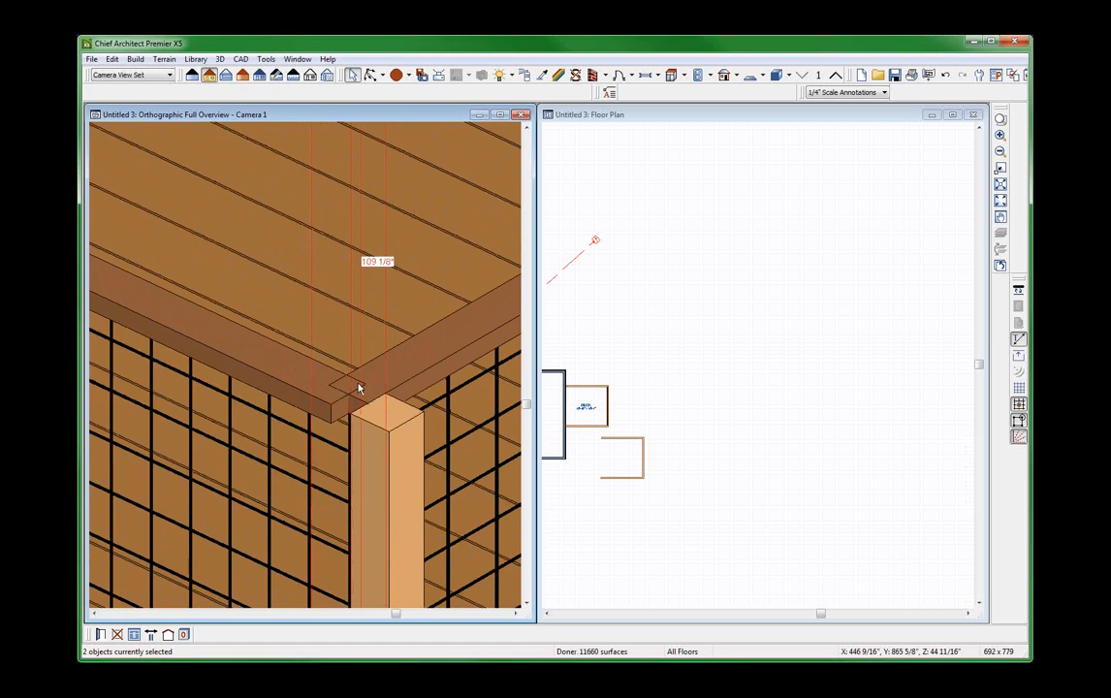
# Return the newel offset to 0" on both corner railings and review the railings across the whole deck.
pyautogui.doubleClick(306, 358)
pyautogui.moveTo(187, 171); pyautogui.dragTo(126, 174)
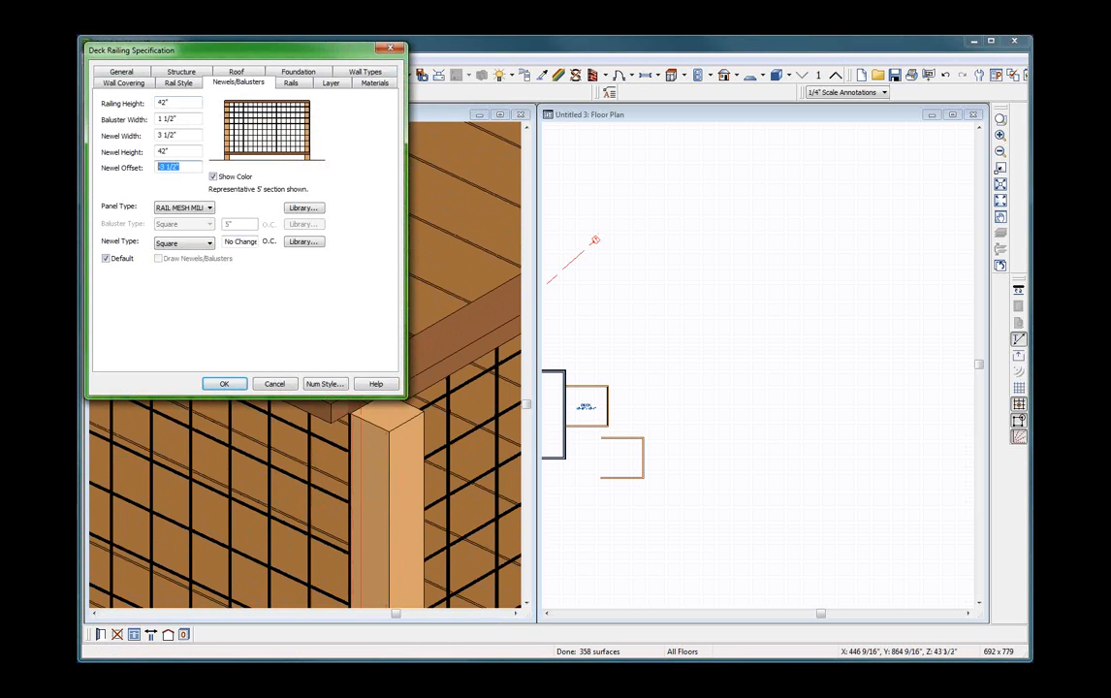
pyautogui.write('0')
pyautogui.press('Return')
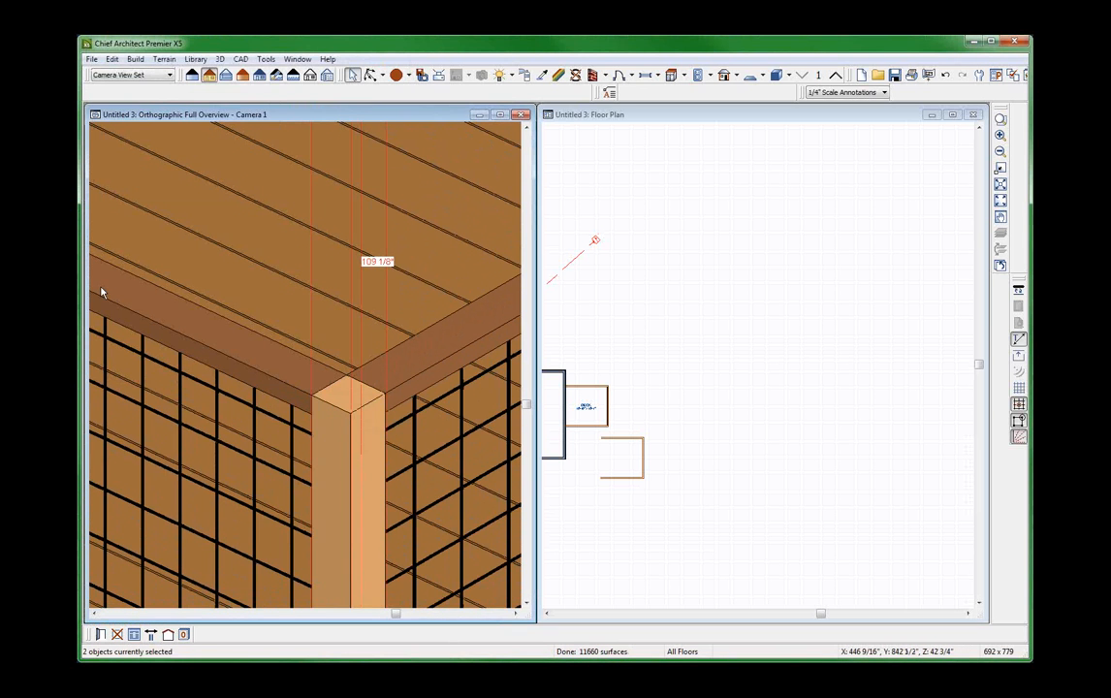
pyautogui.scroll(-5, 301, 256)
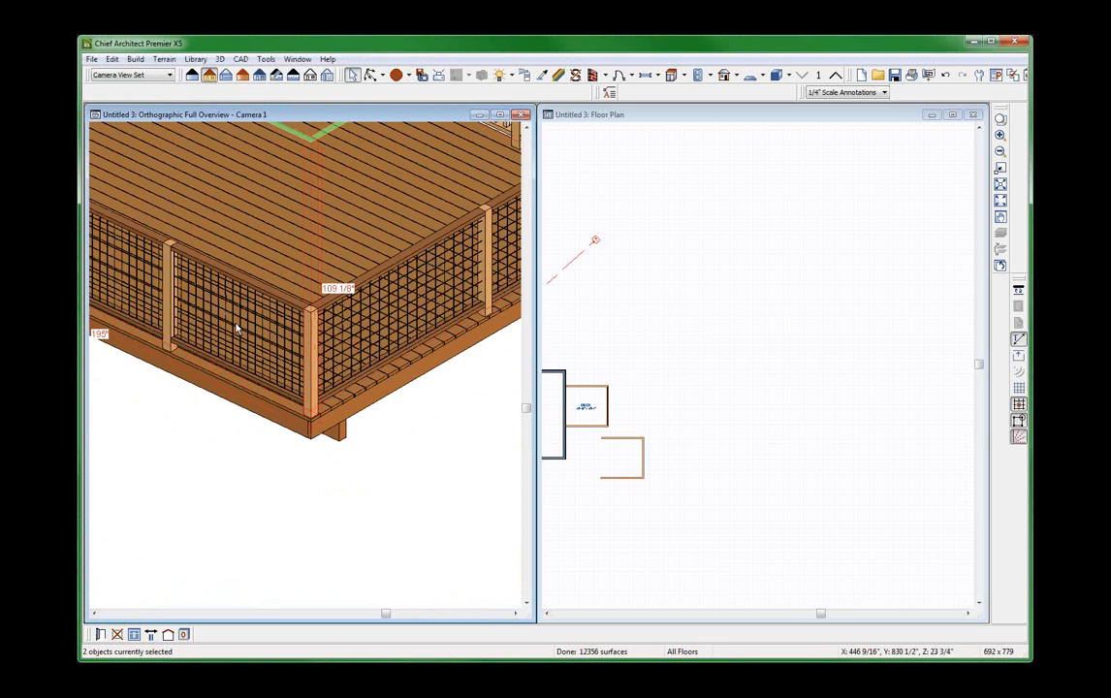
pyautogui.scroll(-3, 233, 330)
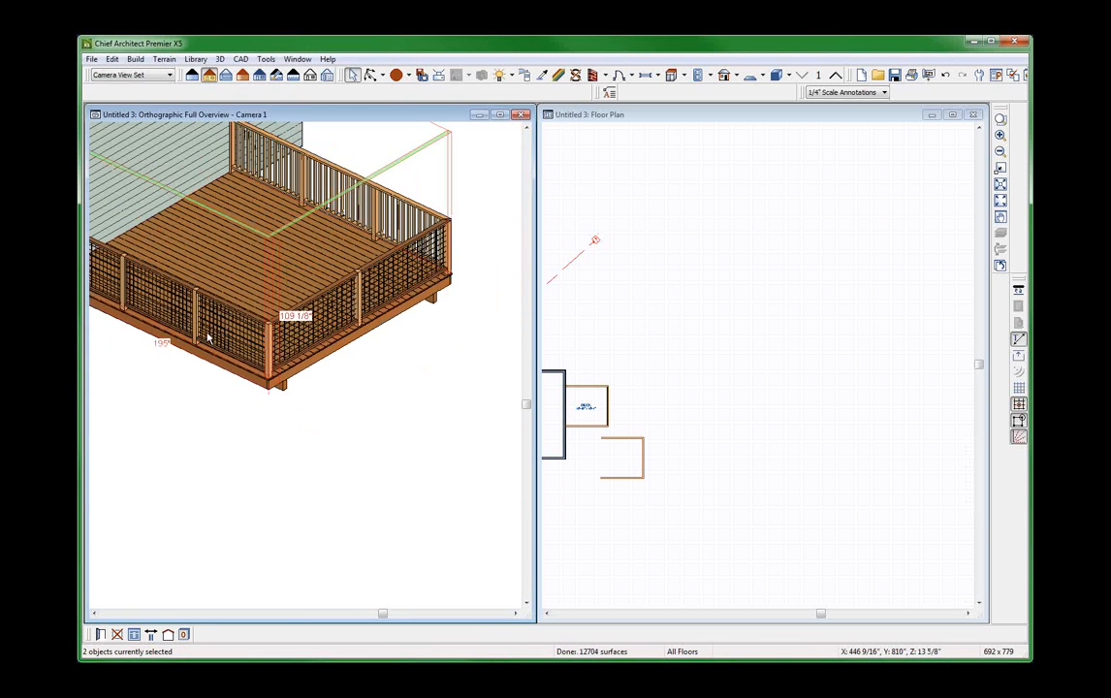
# Clear the railing selection and switch to the floor plan, bringing the house and its decks into view.
pyautogui.click(326, 313)
pyautogui.click(790, 262)
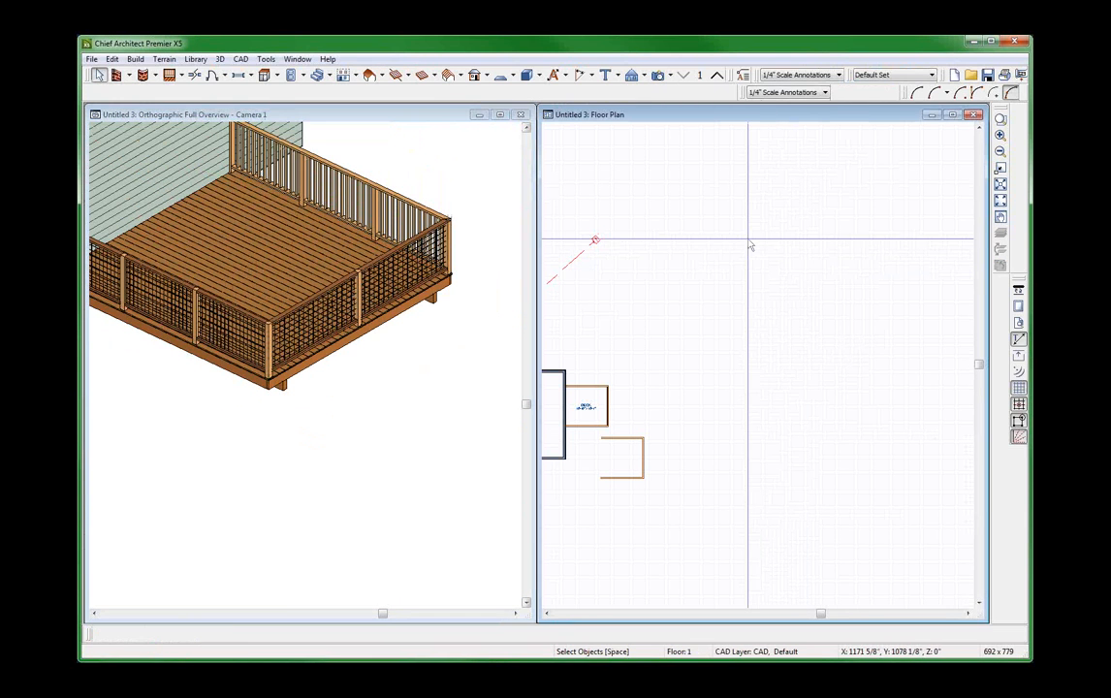
pyautogui.scroll(-1, 750, 237)
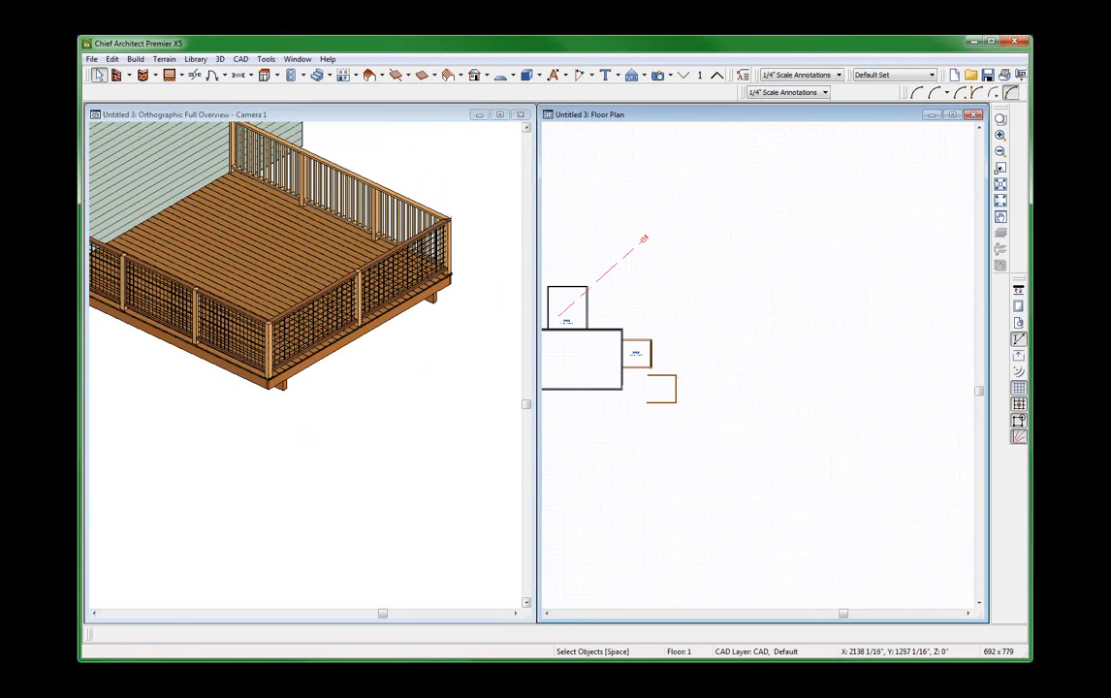